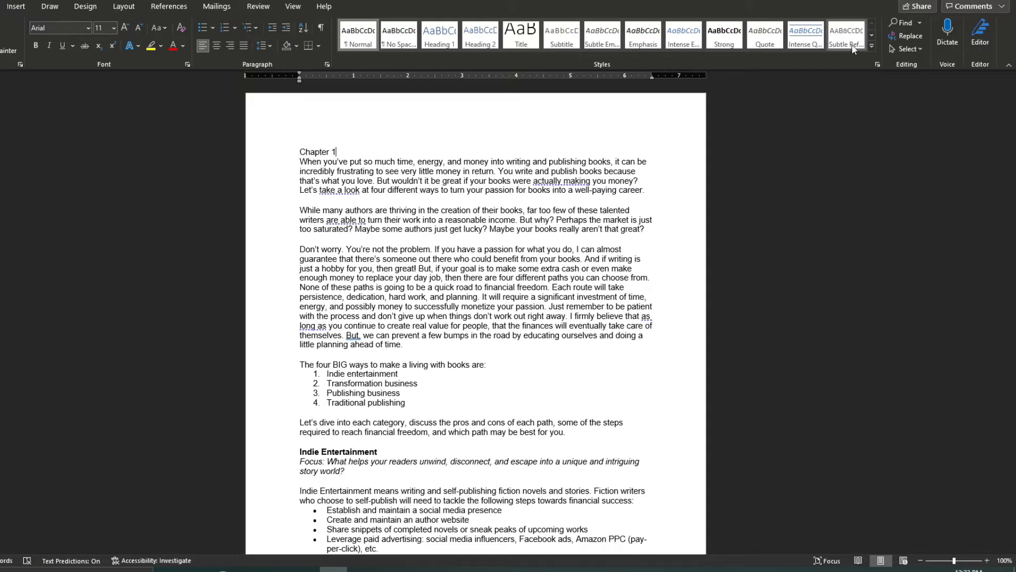
# Open the full Styles pane, place it beside the page and enlarge it to show the whole style list.
pyautogui.click(877, 65)
pyautogui.moveTo(289, 157); pyautogui.dragTo(884, 90)
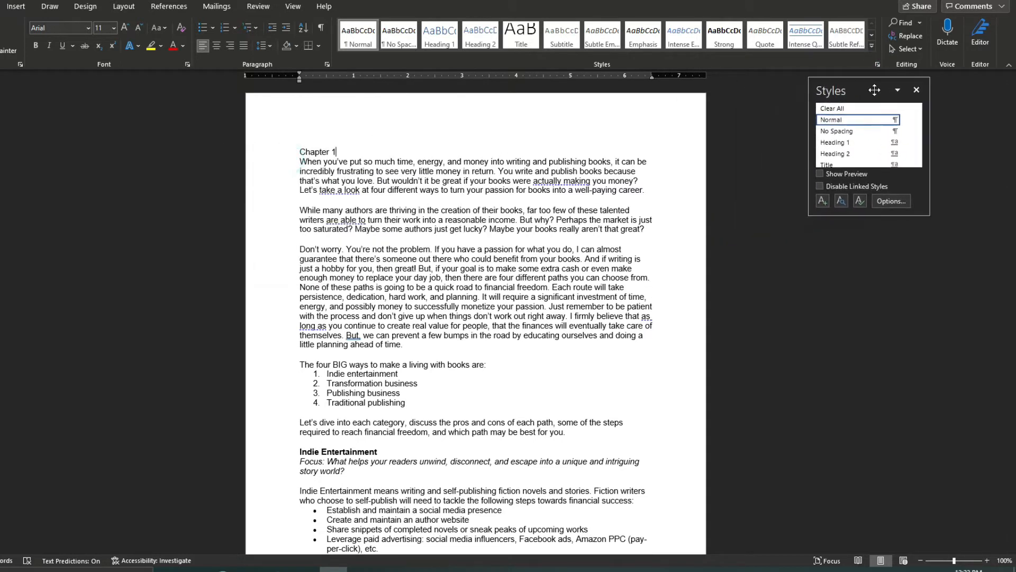
pyautogui.moveTo(927, 218); pyautogui.dragTo(981, 378)
pyautogui.moveTo(878, 85); pyautogui.dragTo(905, 80)
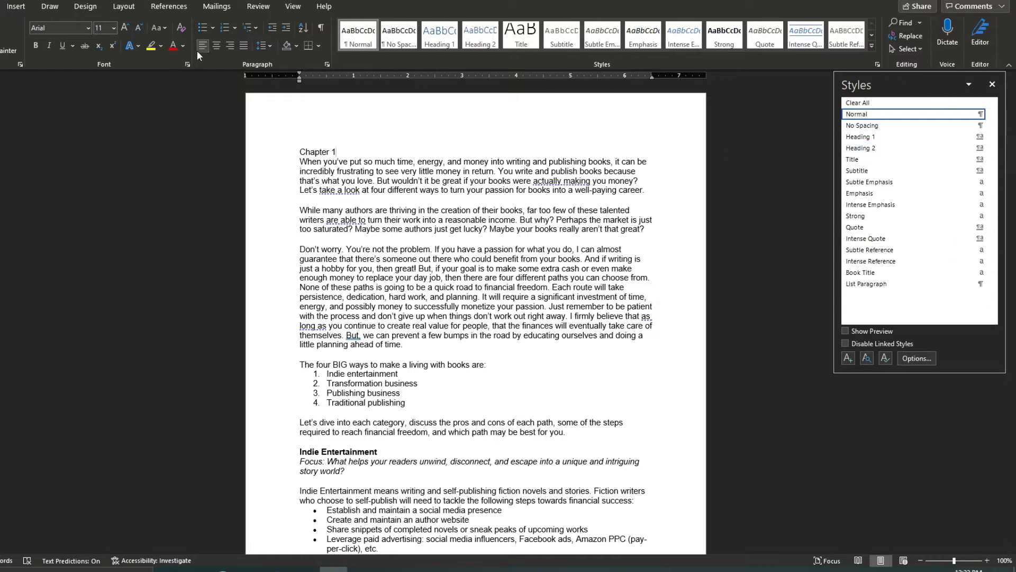
# Set a custom paper size 6 inches wide and 9 inches high for the whole document.
pyautogui.click(124, 7)
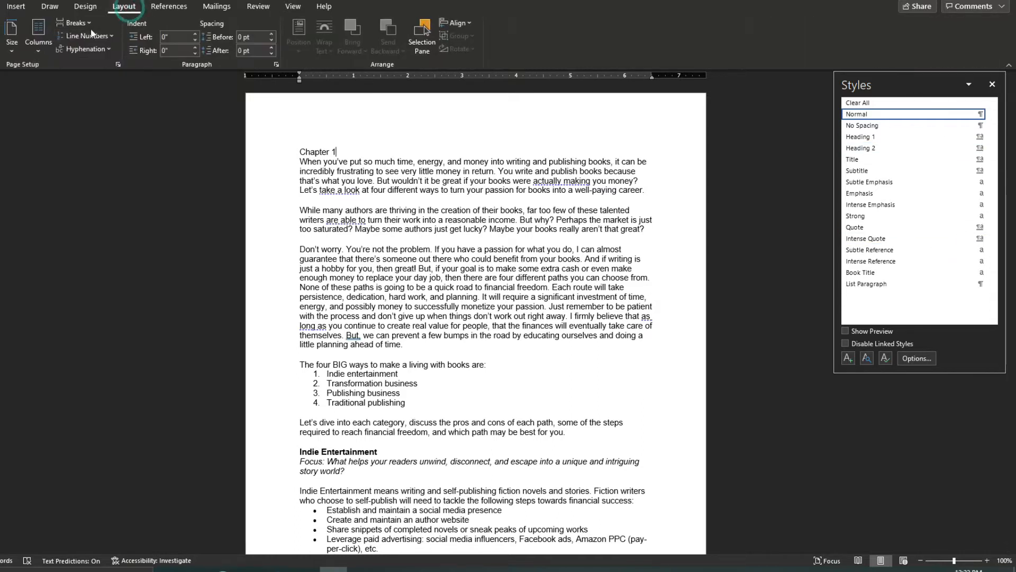
pyautogui.click(18, 50)
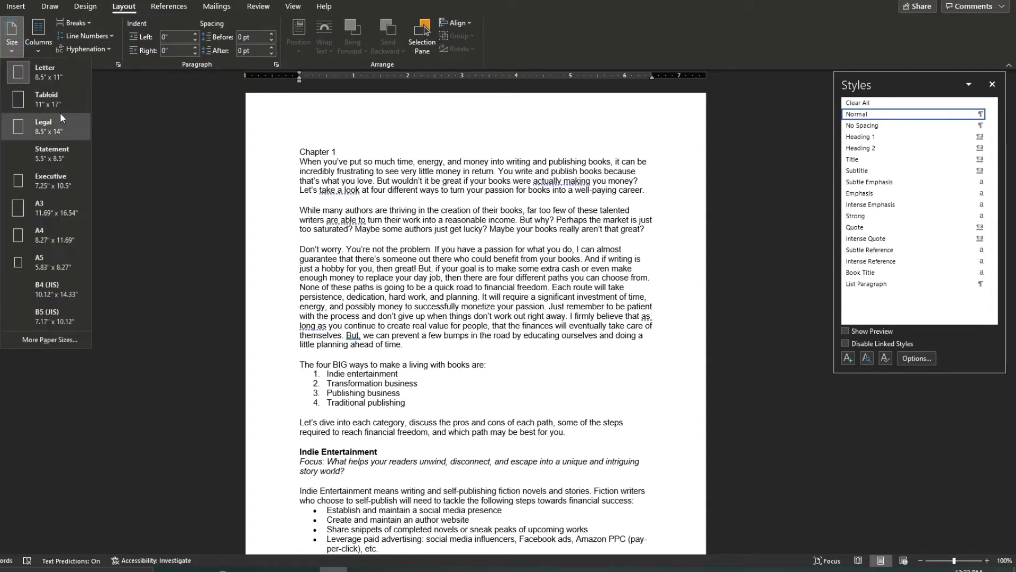
pyautogui.click(50, 339)
pyautogui.doubleClick(419, 179)
pyautogui.write('6')
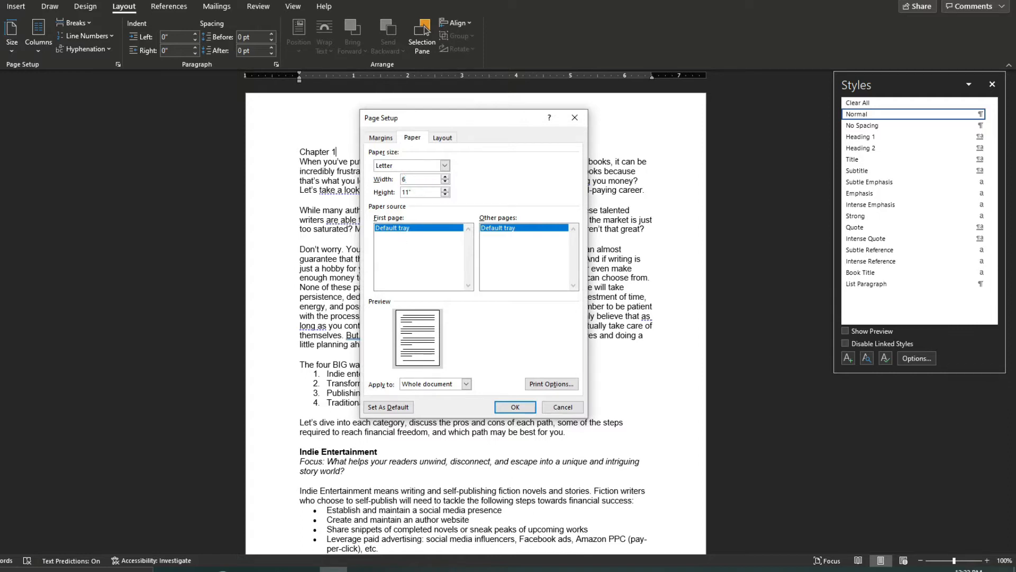
pyautogui.doubleClick(419, 191)
pyautogui.write('9')
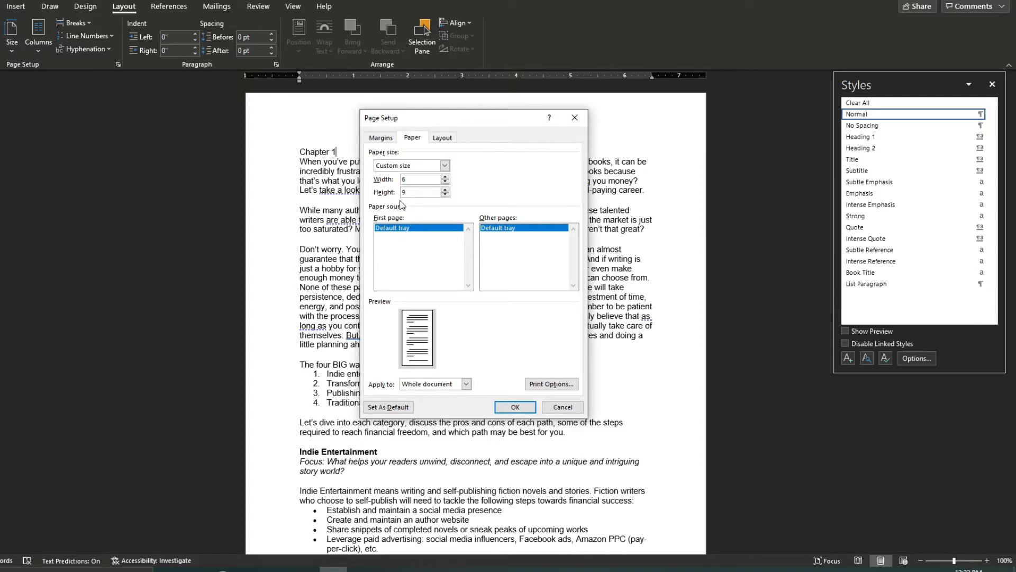
pyautogui.click(510, 408)
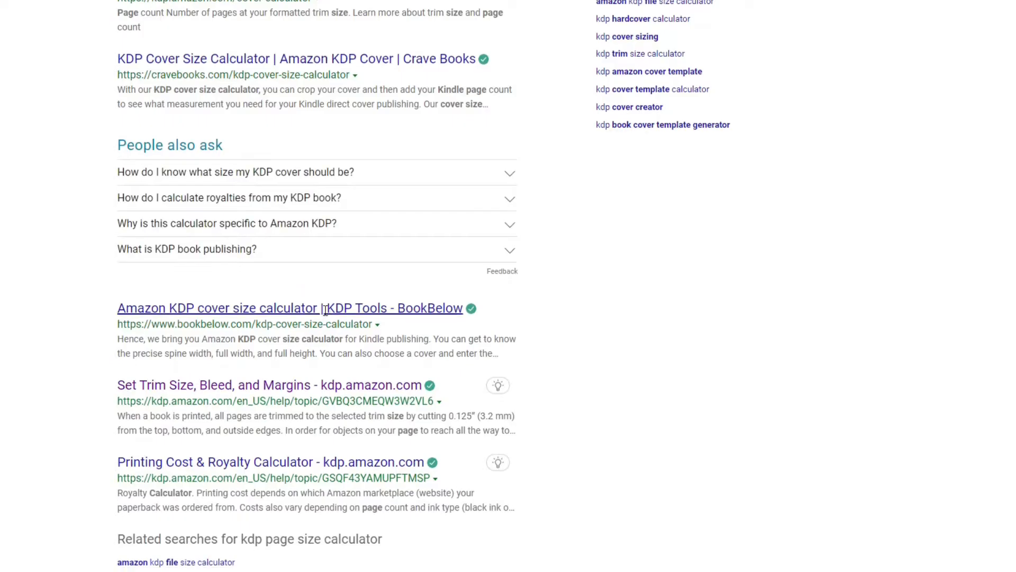
# Switch to the browser and review KDP's help page on trim size, bleed and margins from the search results.
pyautogui.scroll(-2, 265, 304)
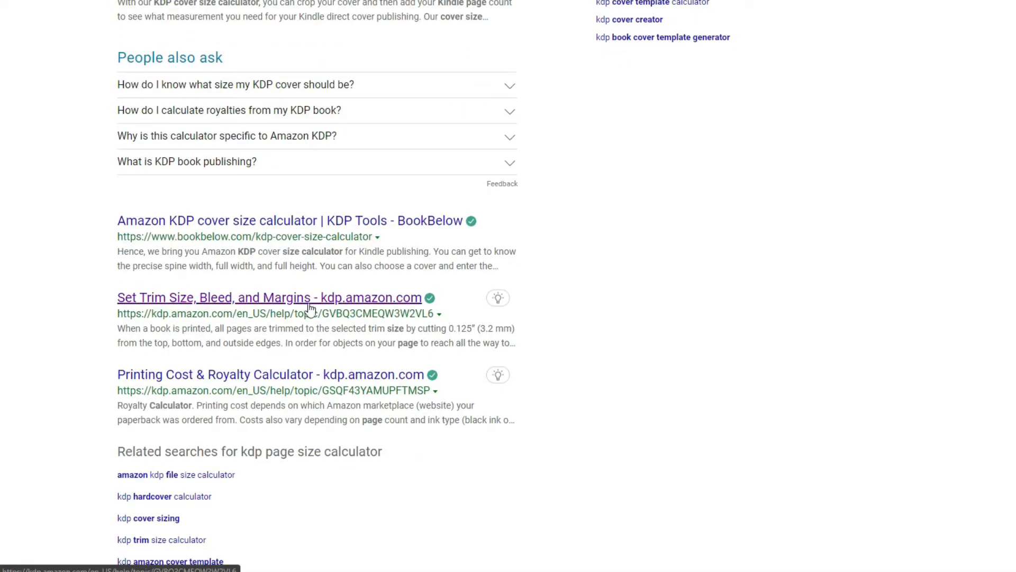
pyautogui.click(260, 297)
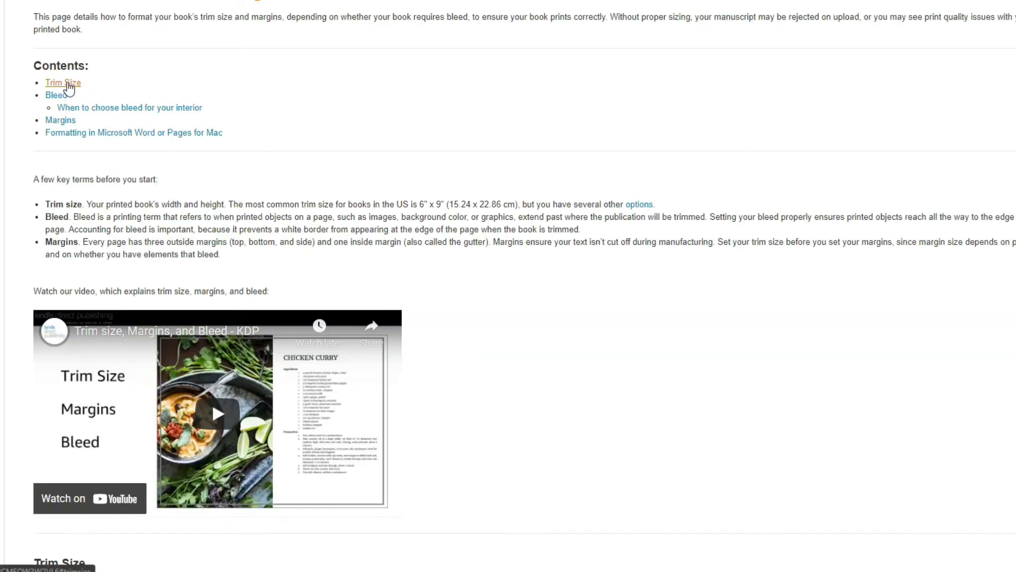
pyautogui.scroll(-2, 69, 116)
pyautogui.scroll(-3, 71, 114)
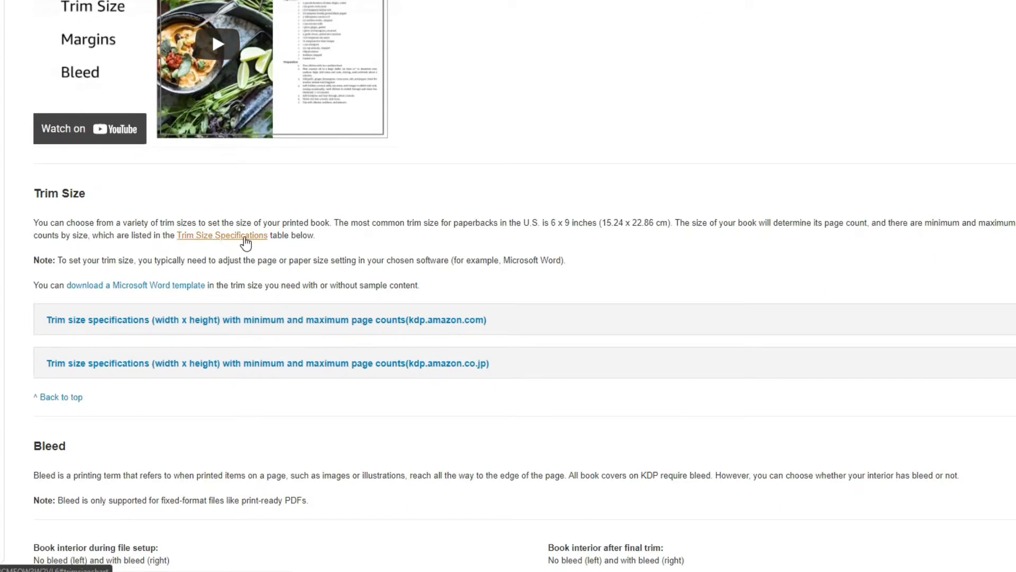
pyautogui.click(245, 236)
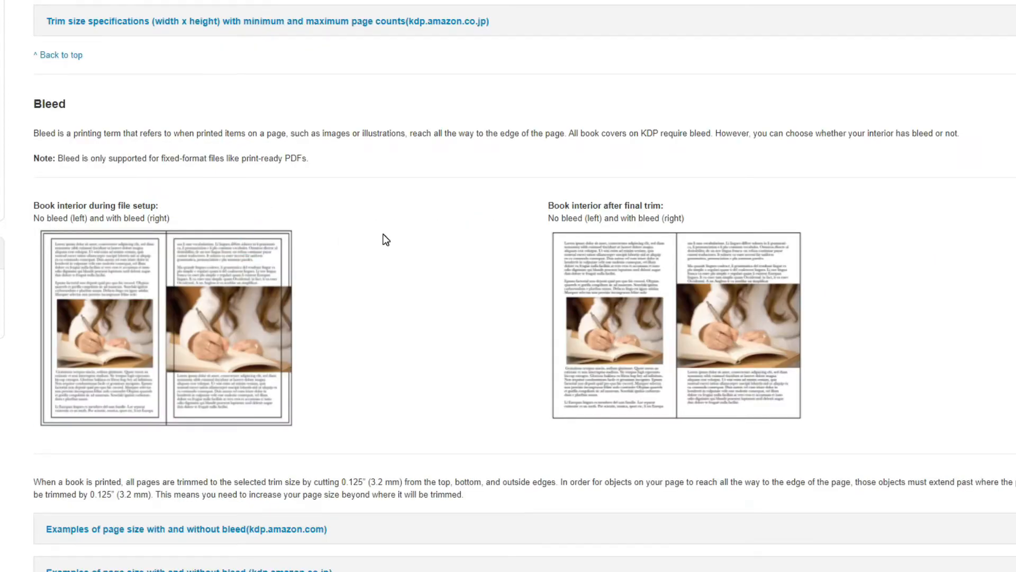
pyautogui.scroll(-2, 383, 234)
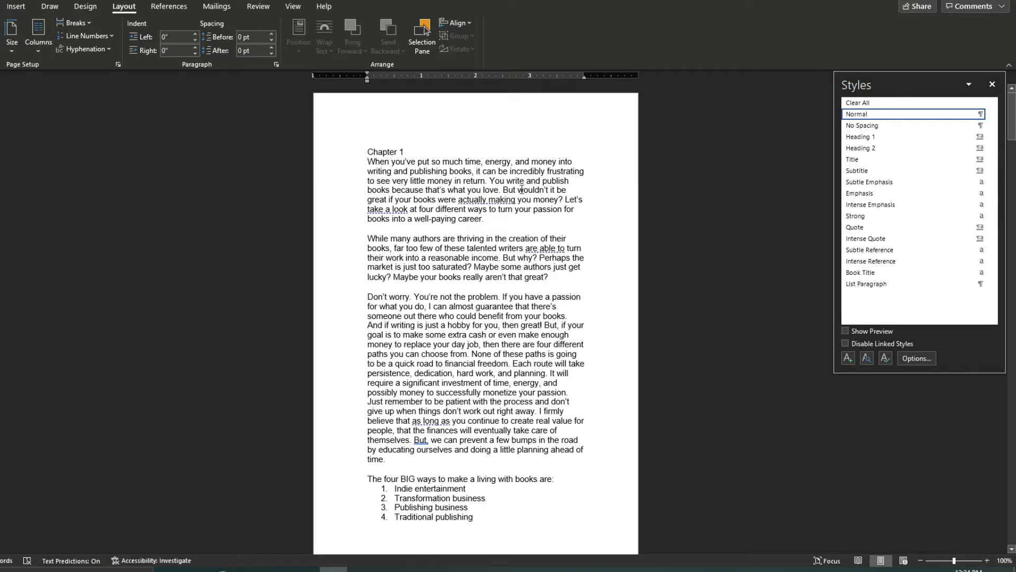
# Switch back to the Word manuscript and set its custom margins to use Mirror margins for multiple pages.
pyautogui.click(412, 151)
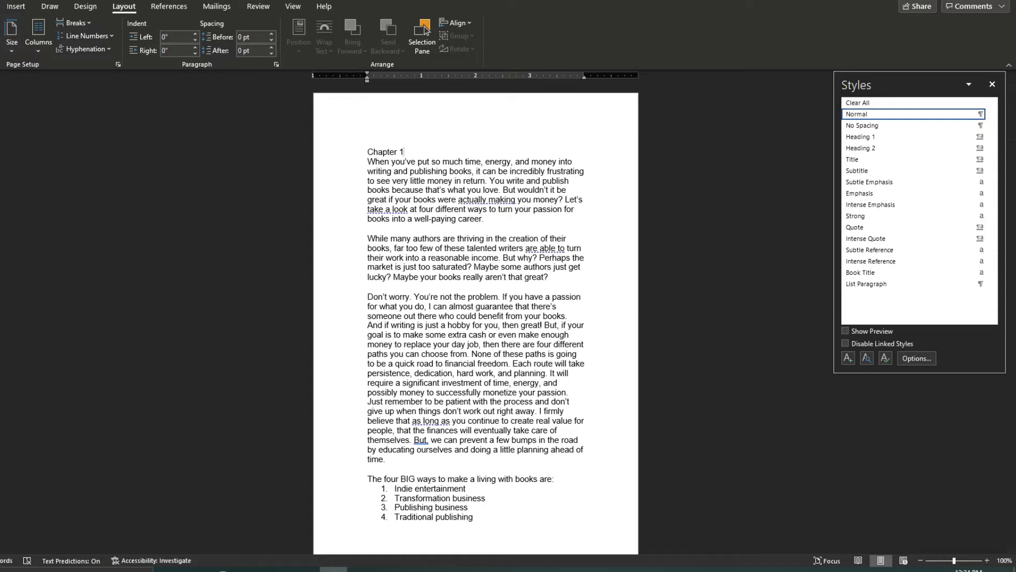
pyautogui.click(0, 37)
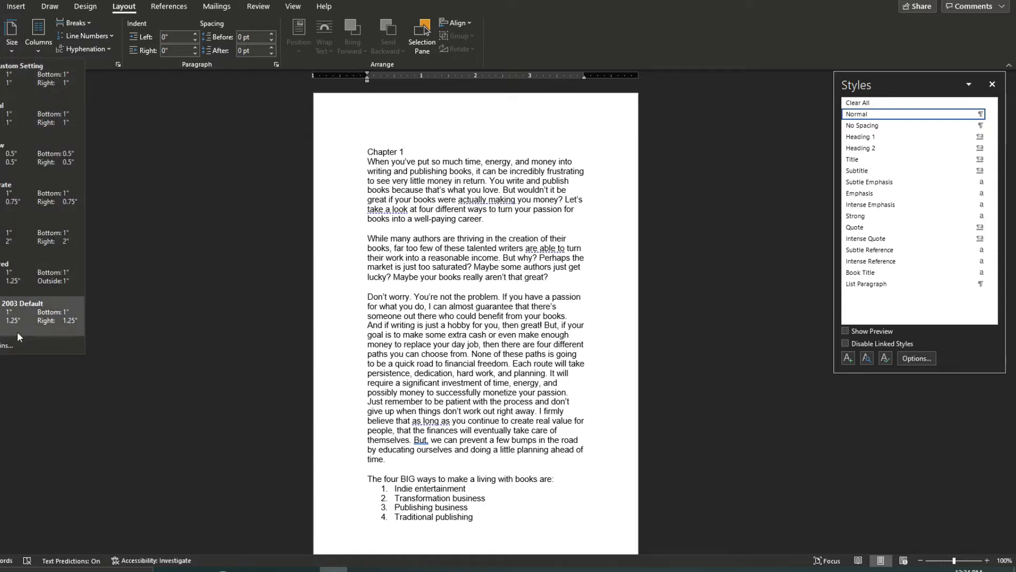
pyautogui.click(17, 345)
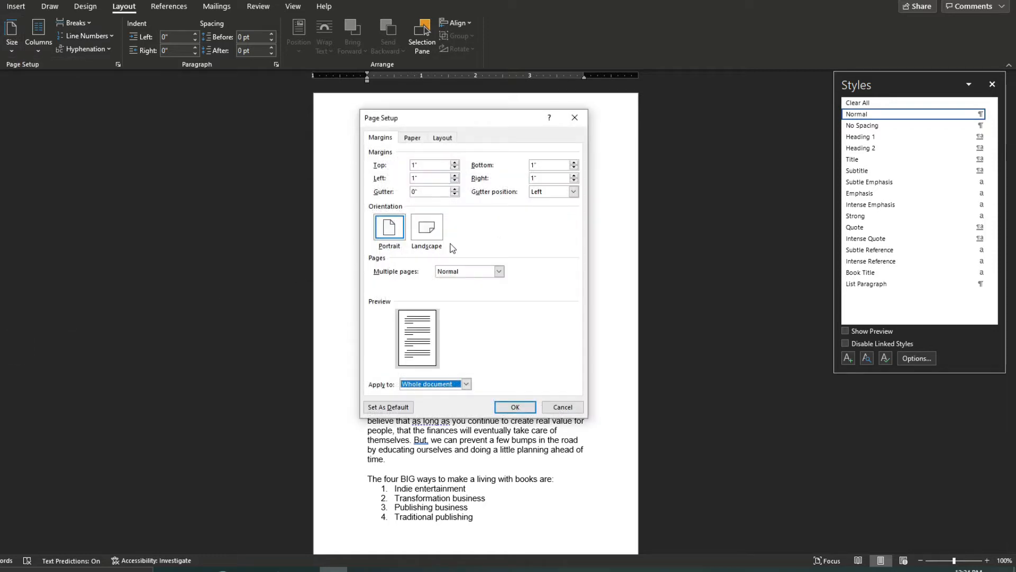
pyautogui.click(482, 271)
pyautogui.click(480, 291)
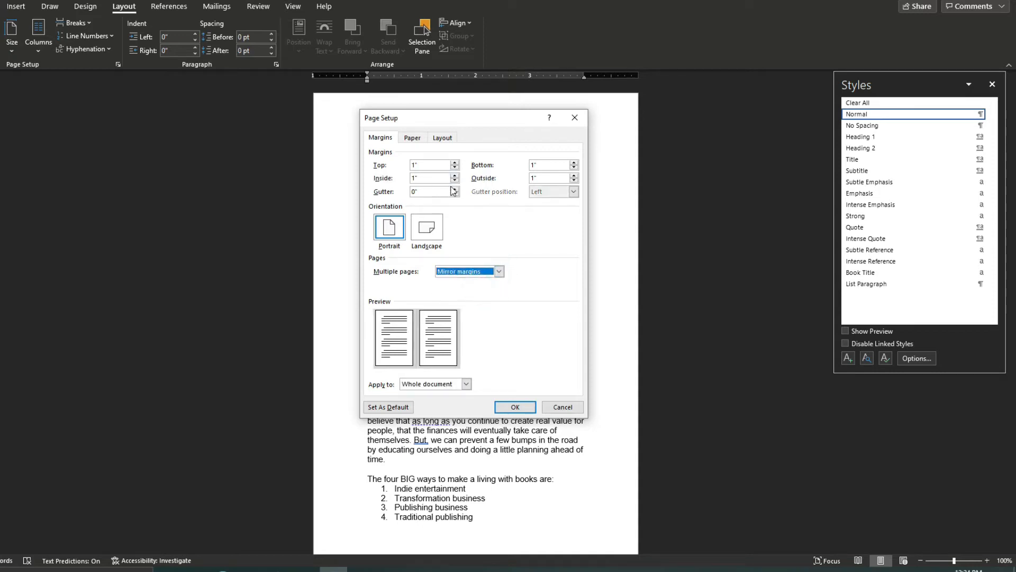
# Set the inside margin to .6 and the top and bottom margins to .5, adjust the outside margin, and apply to the whole document.
pyautogui.moveTo(424, 178); pyautogui.dragTo(410, 181)
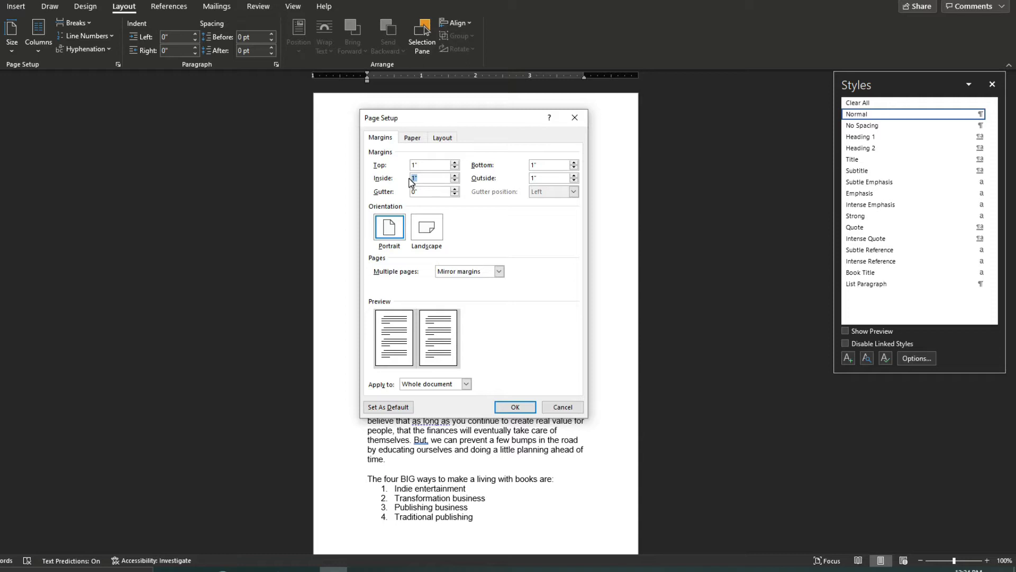
pyautogui.press('BackSpace')
pyautogui.doubleClick(440, 164)
pyautogui.write('.5')
pyautogui.doubleClick(538, 165)
pyautogui.write('.5')
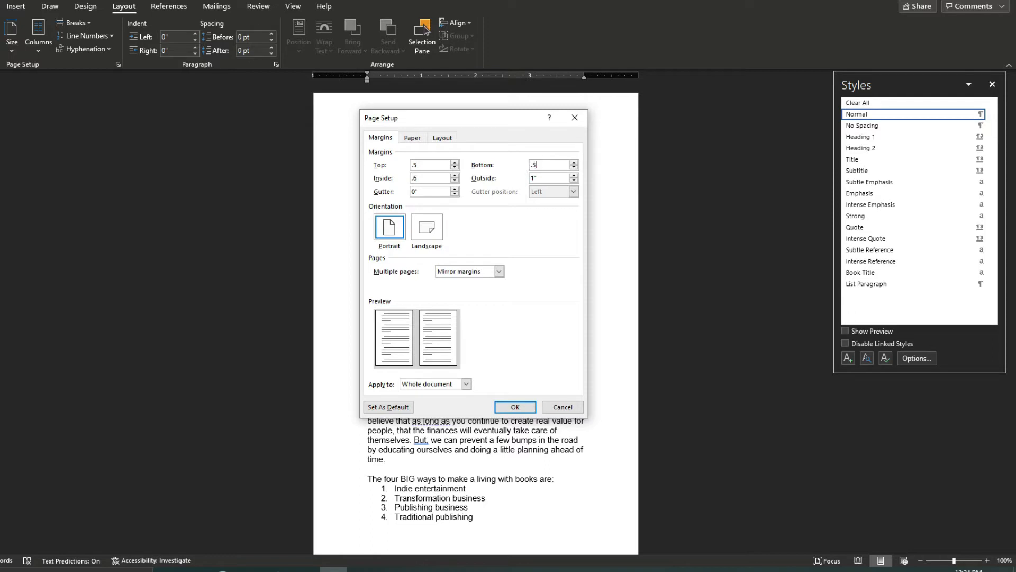
pyautogui.doubleClick(540, 177)
pyautogui.click(515, 406)
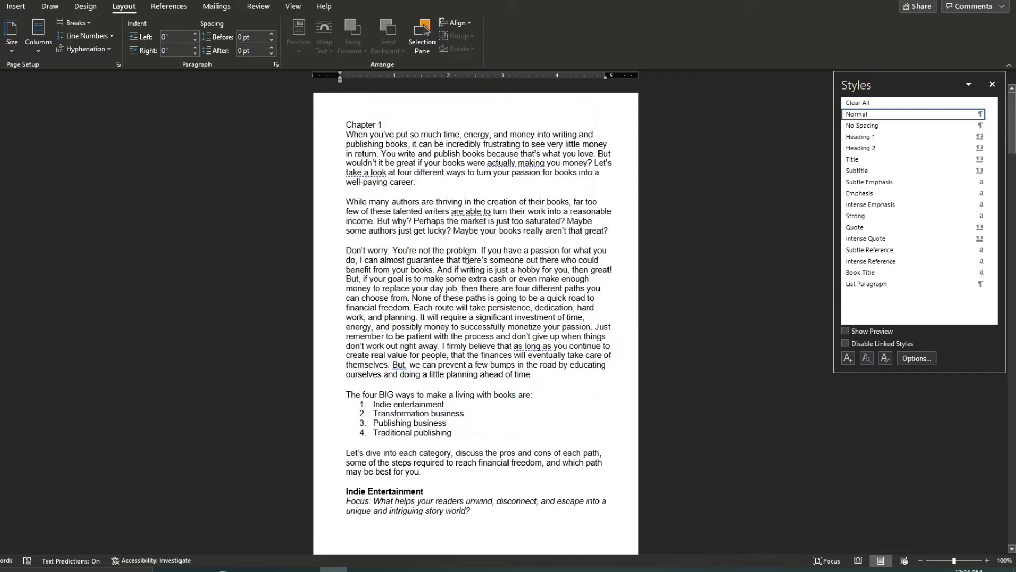
# Look through the opening pages to check the margins and the body text of Chapter 1.
pyautogui.scroll(-10, 436, 204)
pyautogui.scroll(4, 445, 199)
pyautogui.scroll(6, 445, 198)
pyautogui.click(423, 163)
pyautogui.click(1, 6)
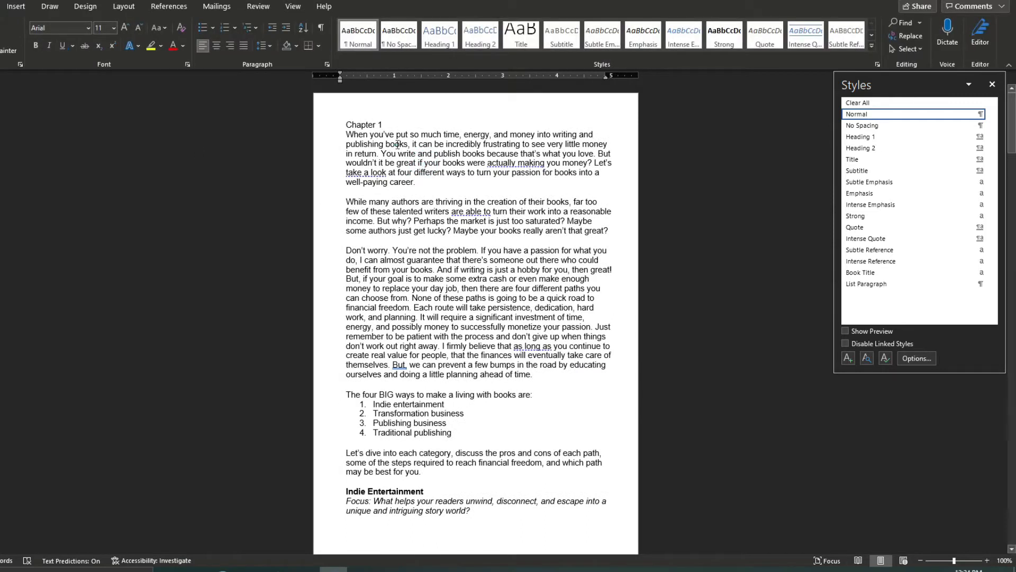
pyautogui.moveTo(386, 144); pyautogui.dragTo(433, 153)
pyautogui.click(393, 165)
pyautogui.moveTo(381, 219); pyautogui.dragTo(423, 271)
pyautogui.click(400, 340)
pyautogui.scroll(-10, 452, 220)
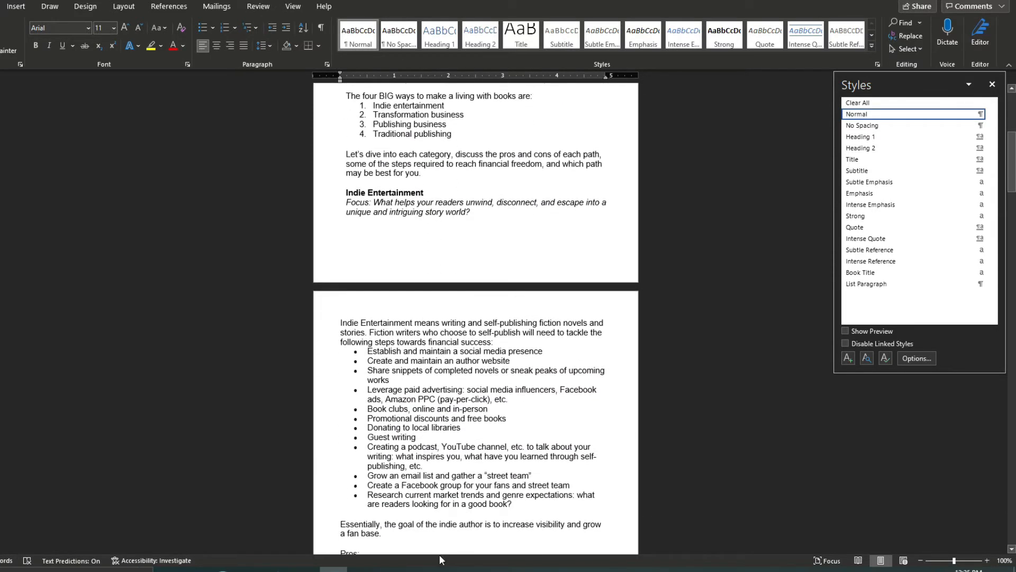
pyautogui.scroll(-6, 393, 374)
pyautogui.scroll(16, 402, 365)
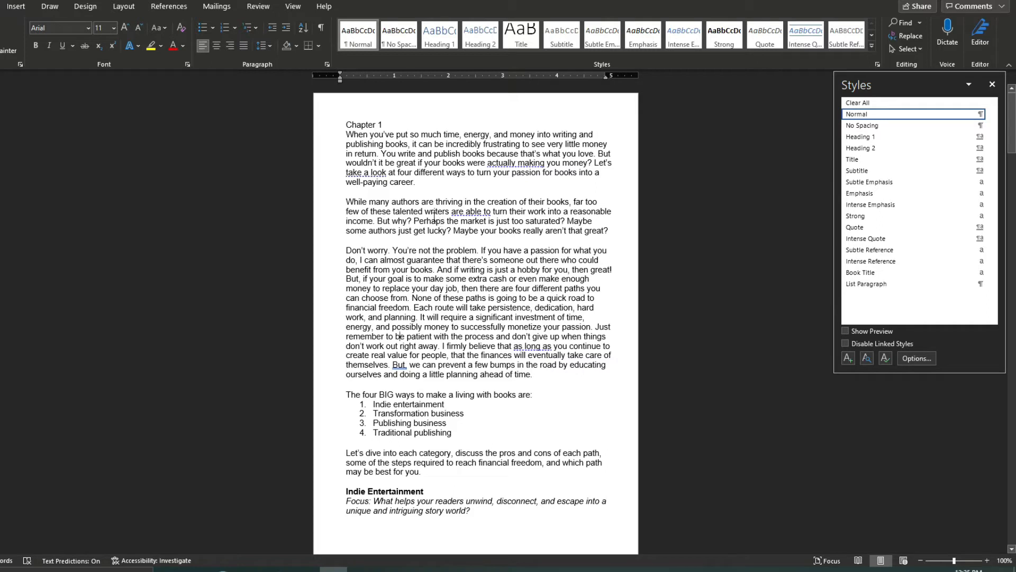
pyautogui.moveTo(344, 134); pyautogui.dragTo(535, 377)
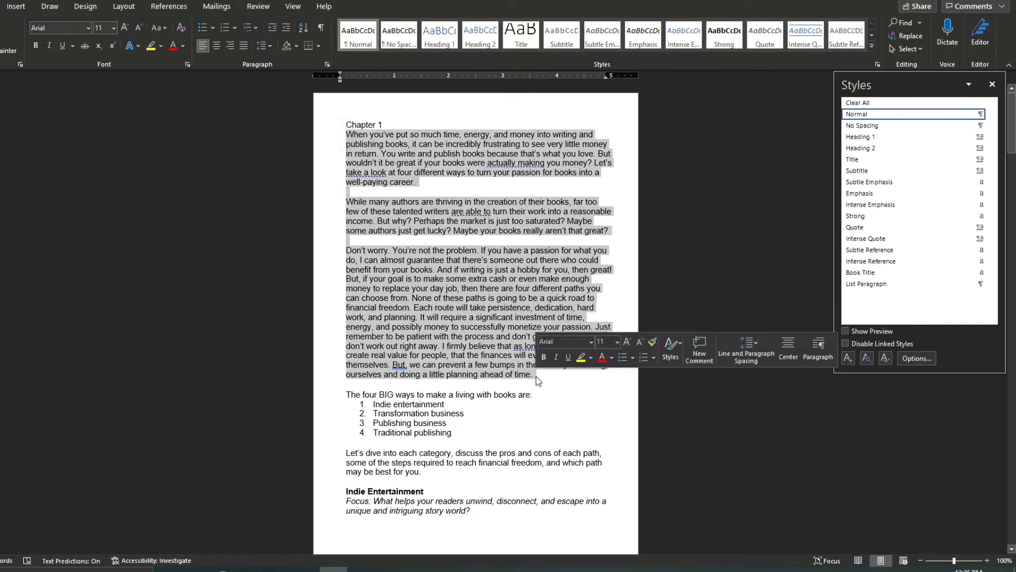
pyautogui.click(475, 290)
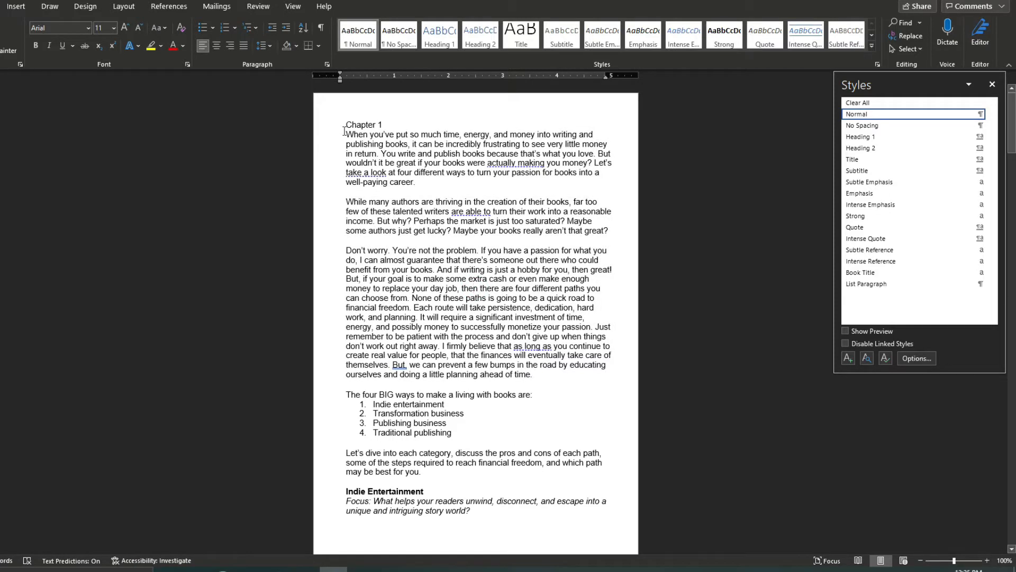
# Format the "Chapter 1" heading text at size 48 in Times New Roman.
pyautogui.click(340, 124)
pyautogui.click(114, 30)
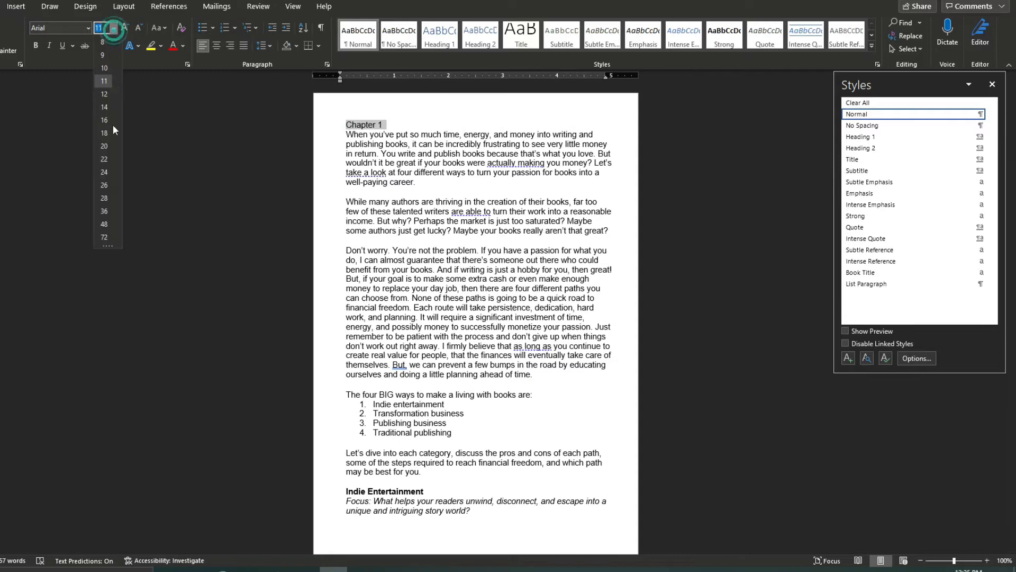
pyautogui.click(105, 223)
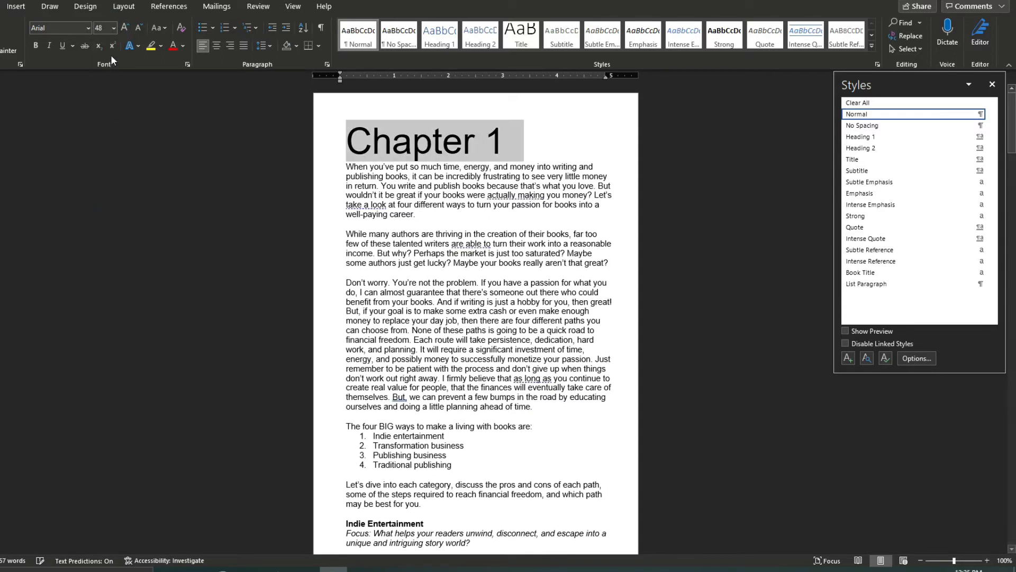
pyautogui.click(88, 27)
pyautogui.click(83, 108)
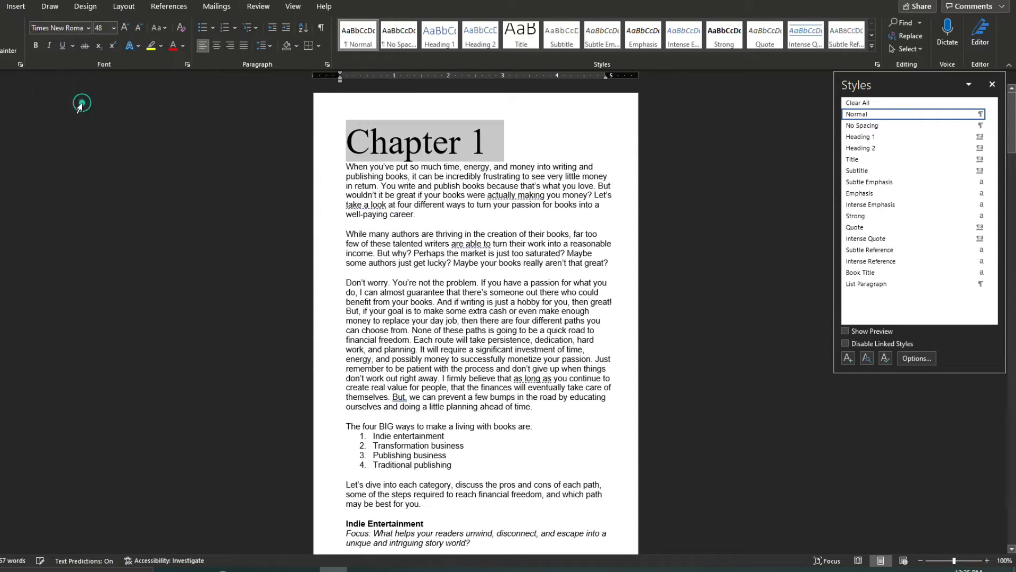
pyautogui.click(371, 139)
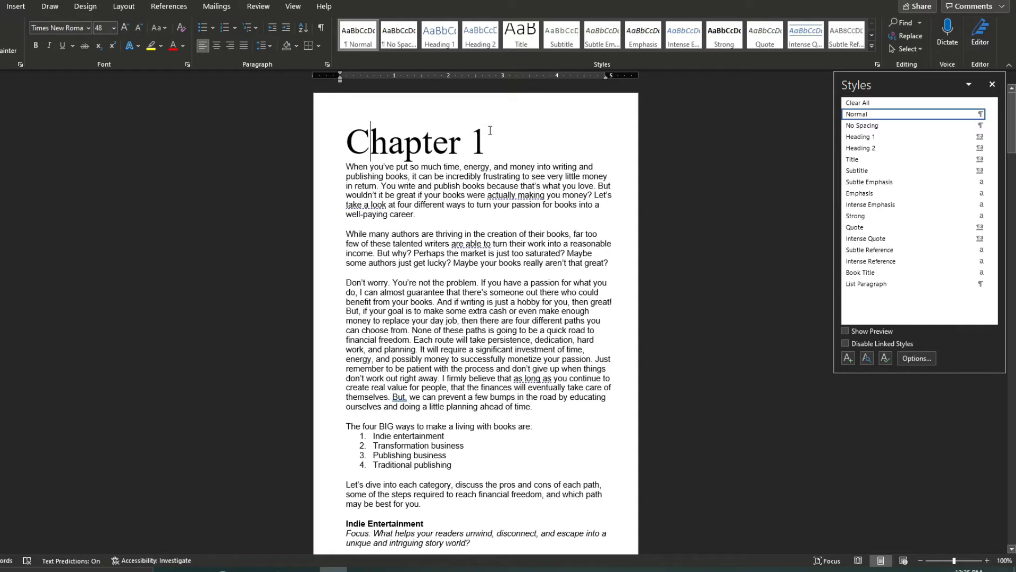
# Change the font of the "Chapter 1" heading to Garamond.
pyautogui.tripleClick(346, 166)
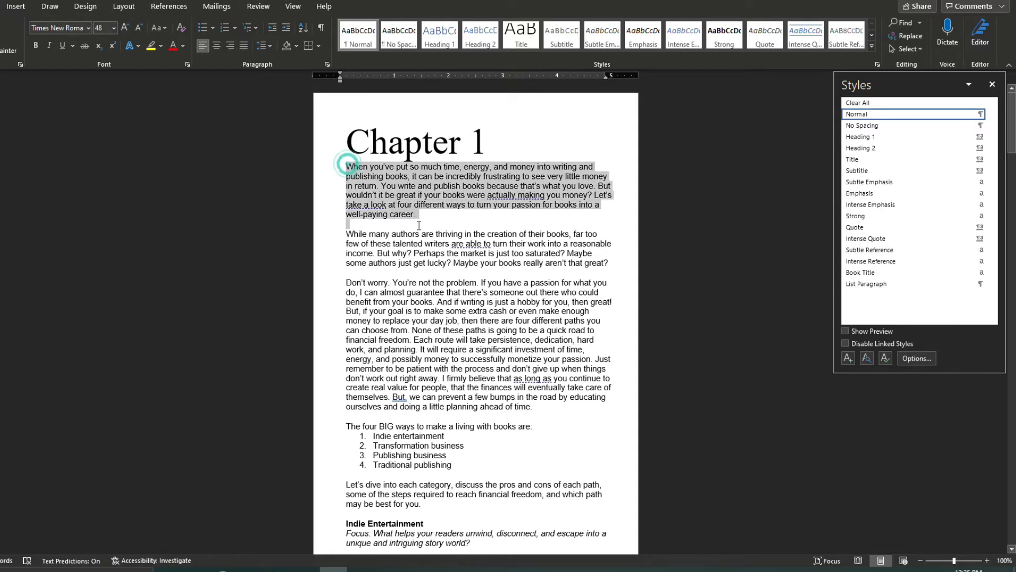
pyautogui.click(398, 195)
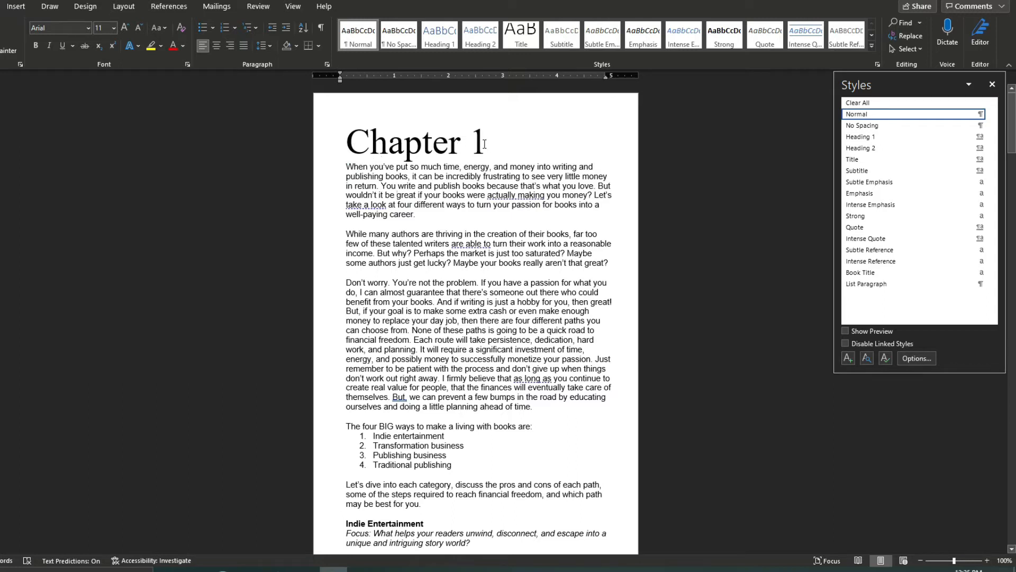
pyautogui.tripleClick(465, 144)
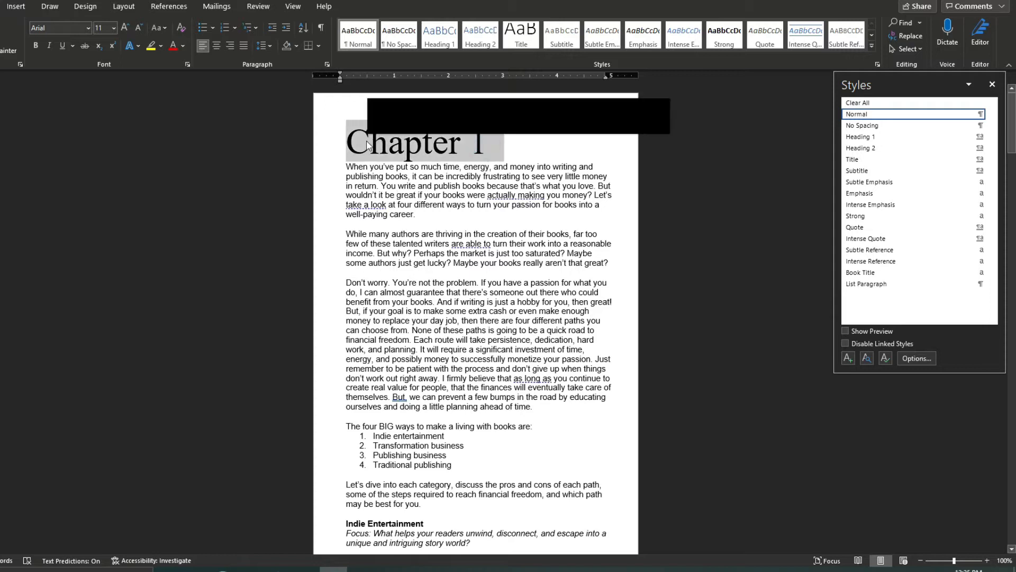
pyautogui.click(80, 27)
pyautogui.write('Garamond')
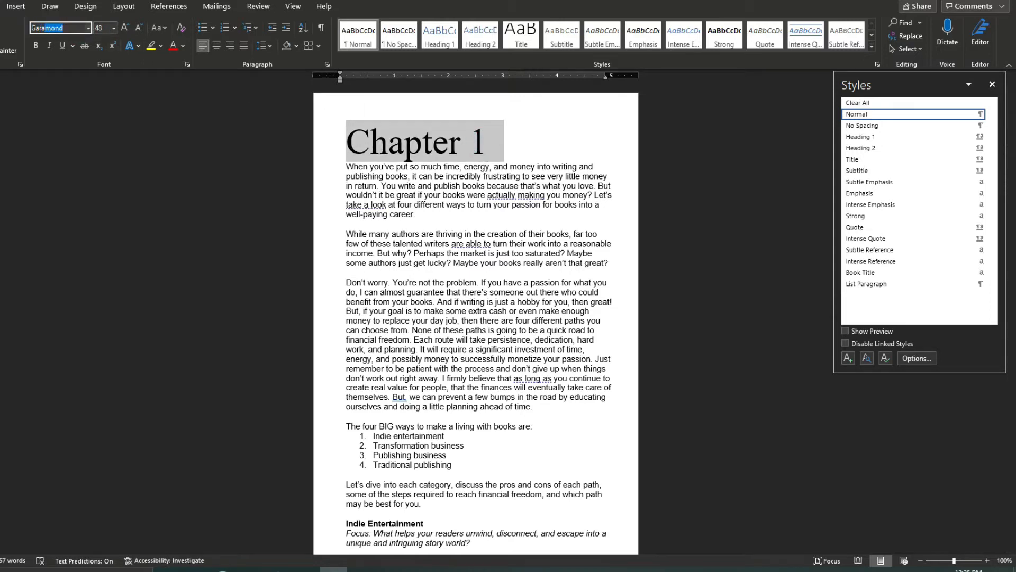
pyautogui.press('Return')
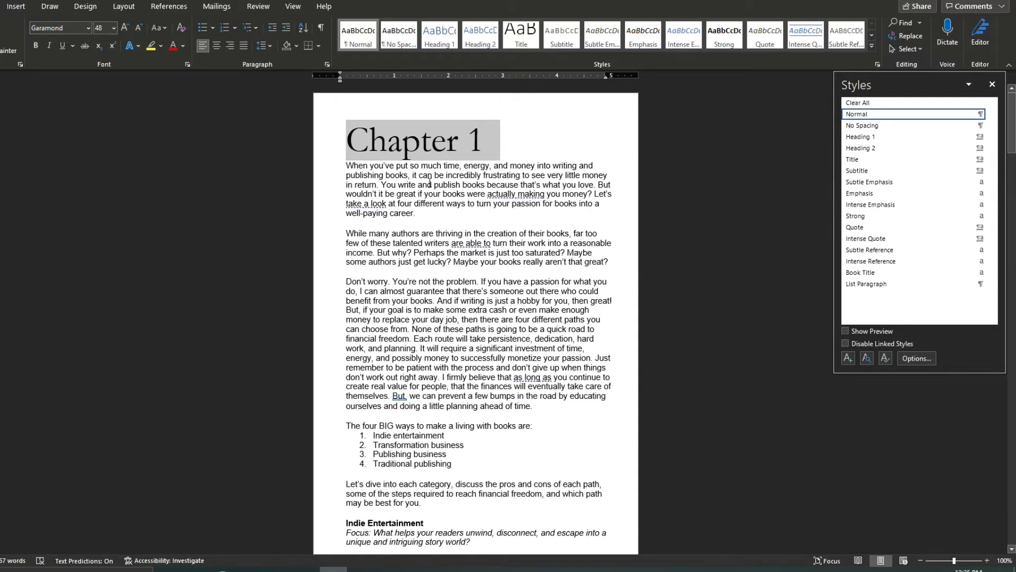
pyautogui.click(430, 183)
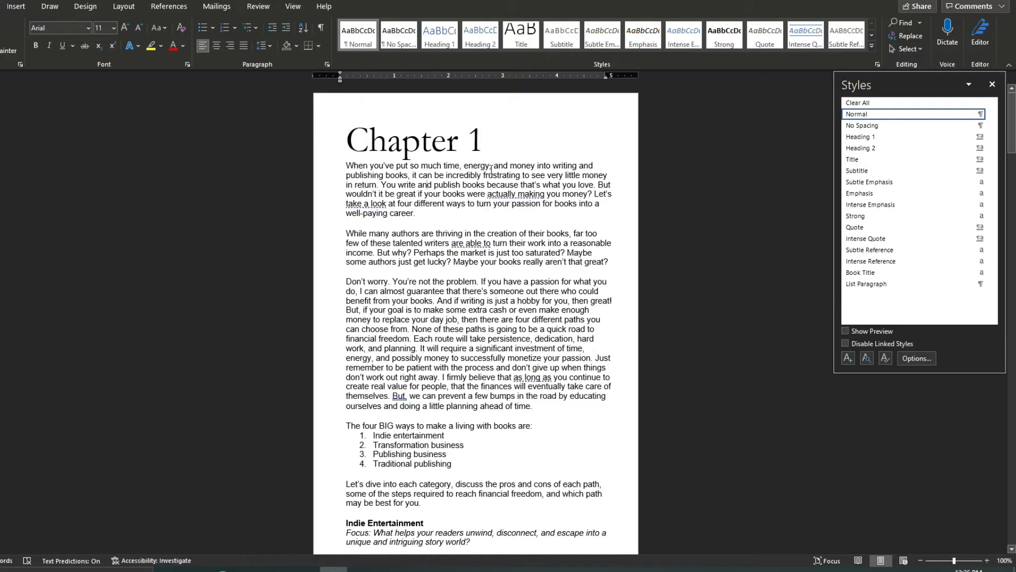
# Change the font of the "Chapter 1" heading to Helvetica.
pyautogui.moveTo(501, 149); pyautogui.dragTo(348, 149)
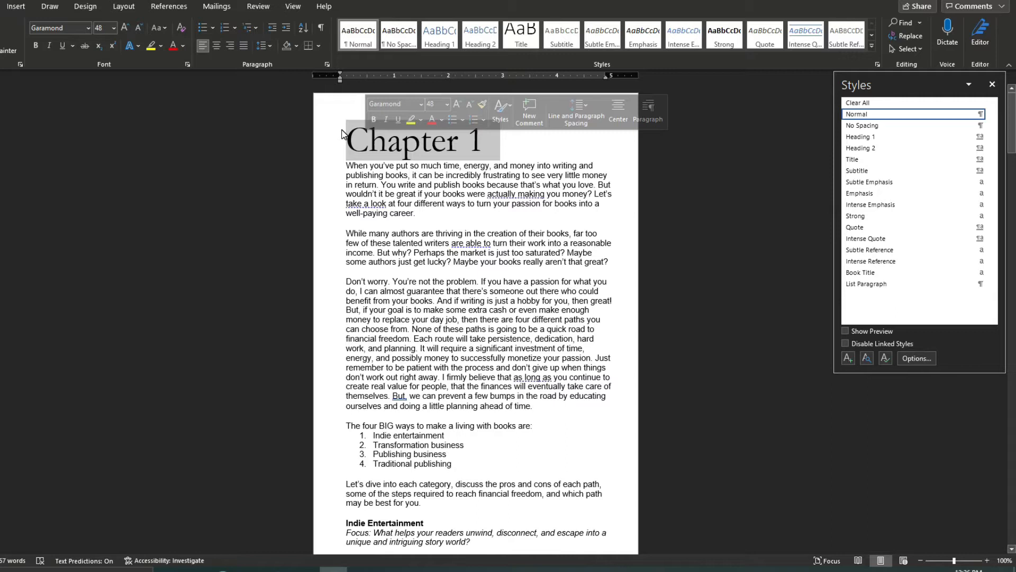
pyautogui.click(72, 27)
pyautogui.write('Helvetica')
pyautogui.press('Return')
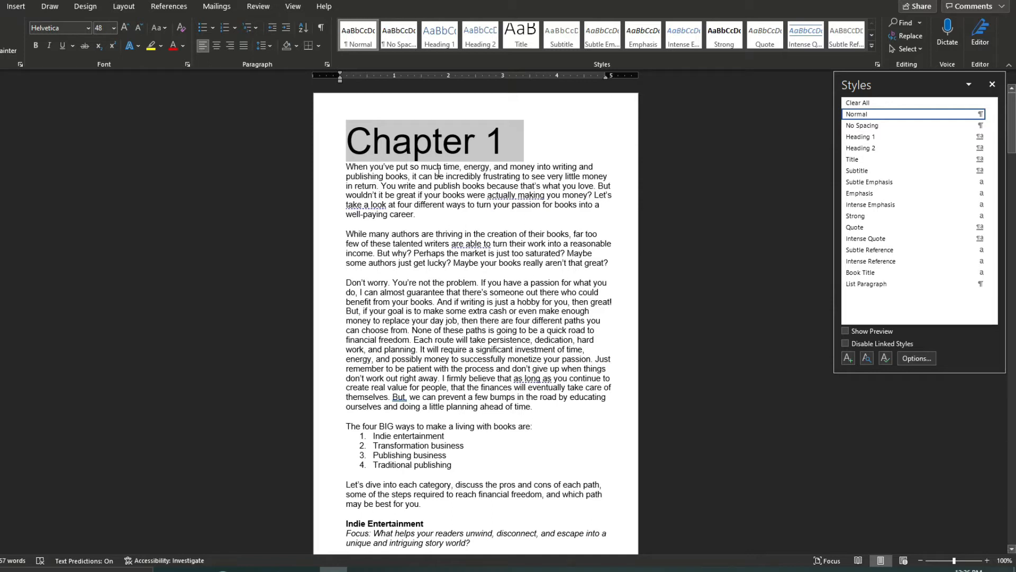
pyautogui.click(428, 149)
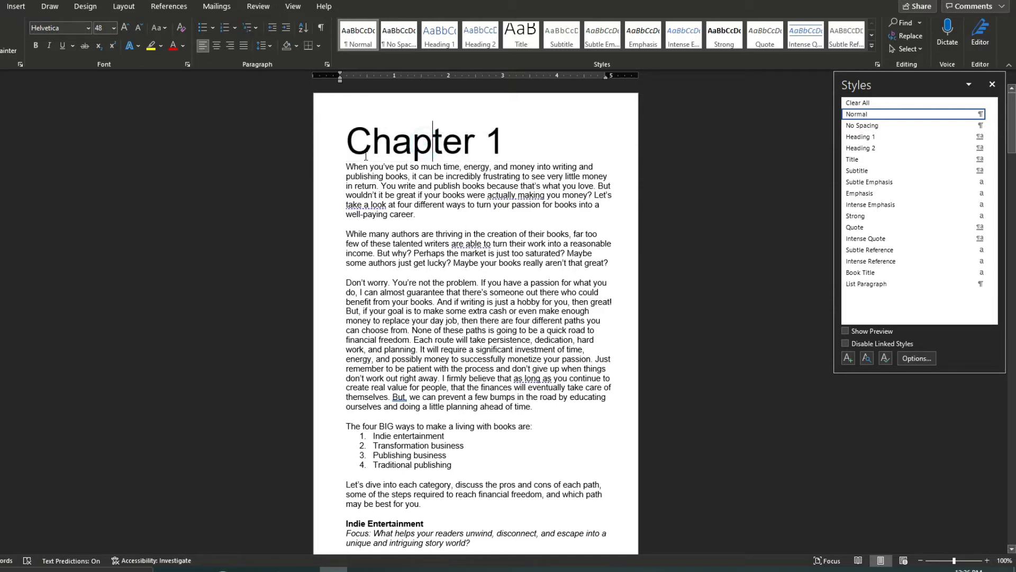
pyautogui.tripleClick(504, 145)
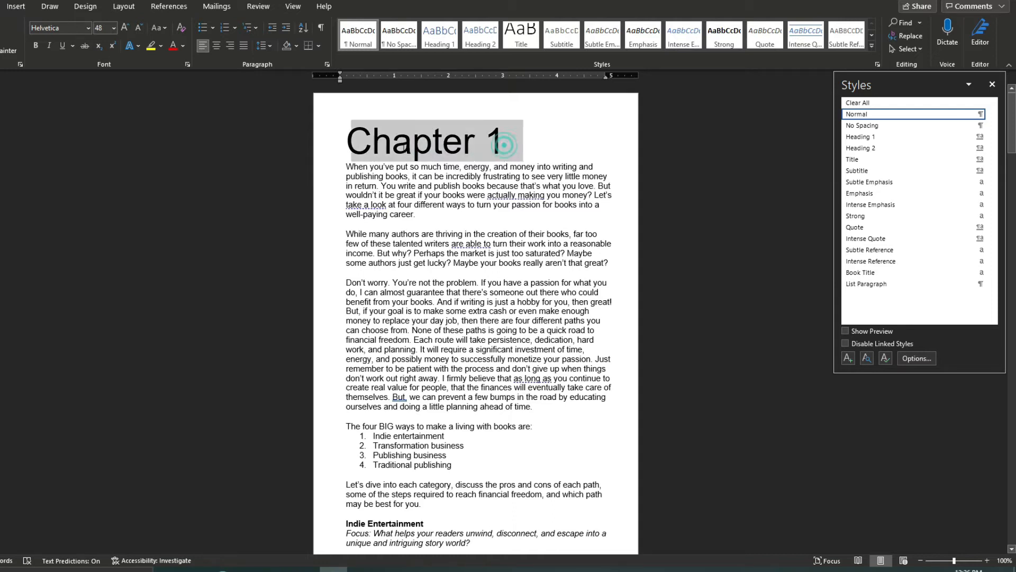
pyautogui.click(445, 170)
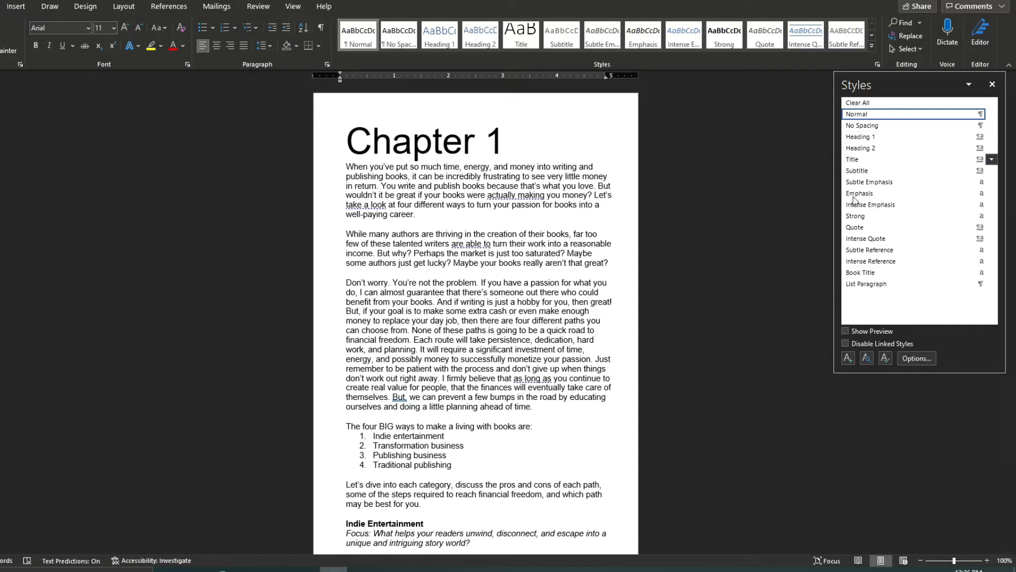
pyautogui.moveTo(508, 139); pyautogui.dragTo(355, 152)
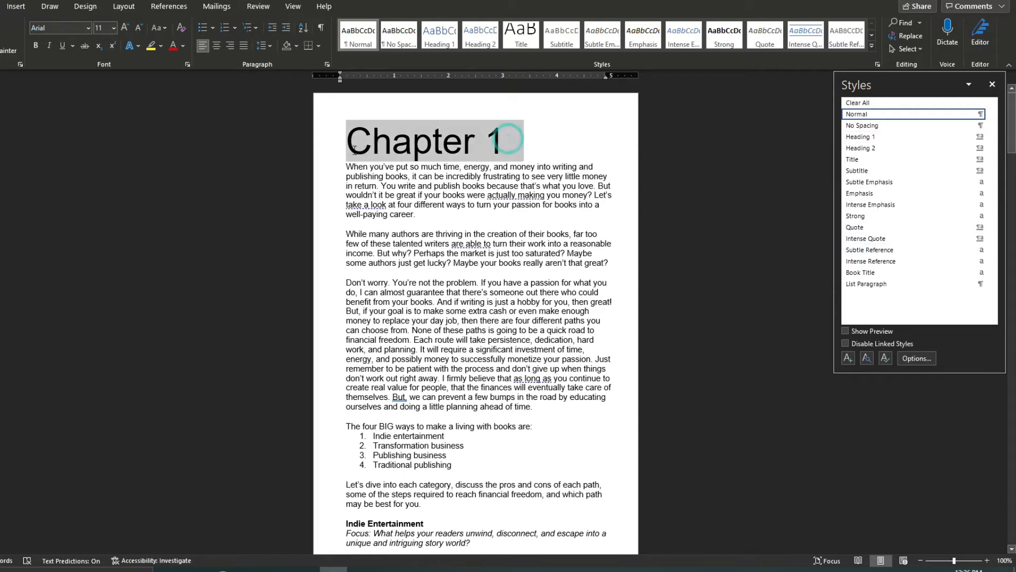
pyautogui.click(444, 177)
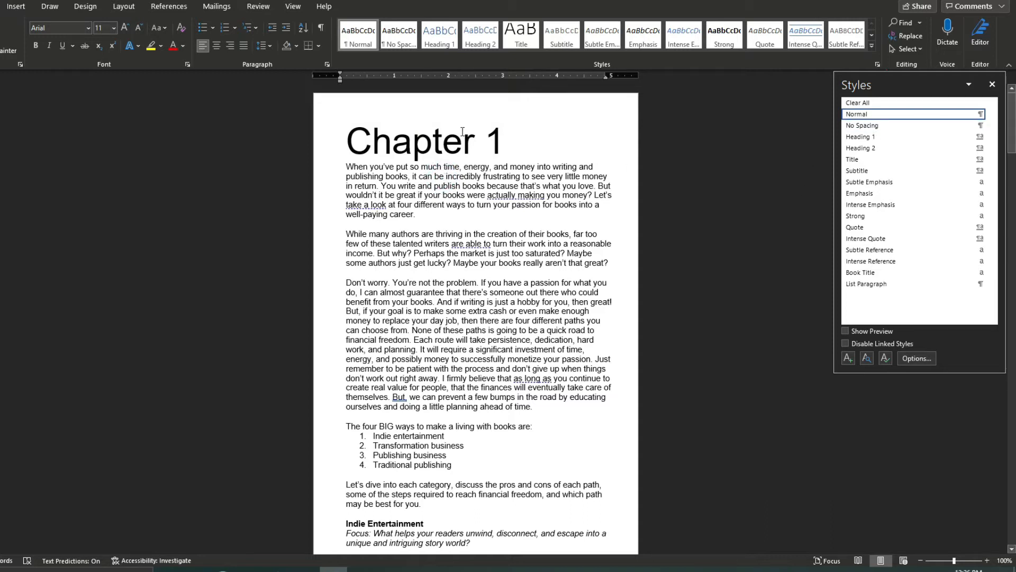
pyautogui.moveTo(512, 142); pyautogui.dragTo(354, 140)
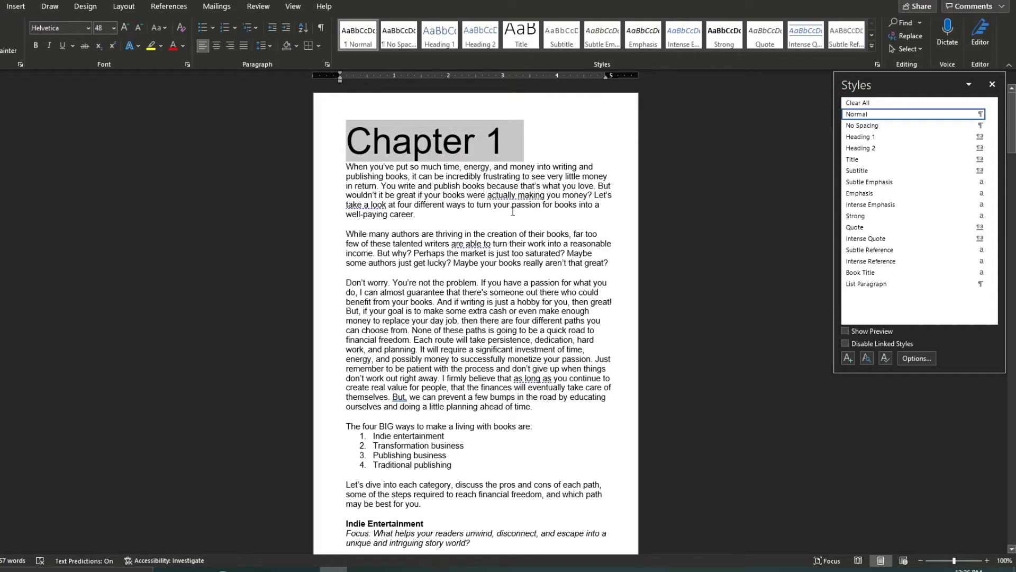
pyautogui.click(502, 145)
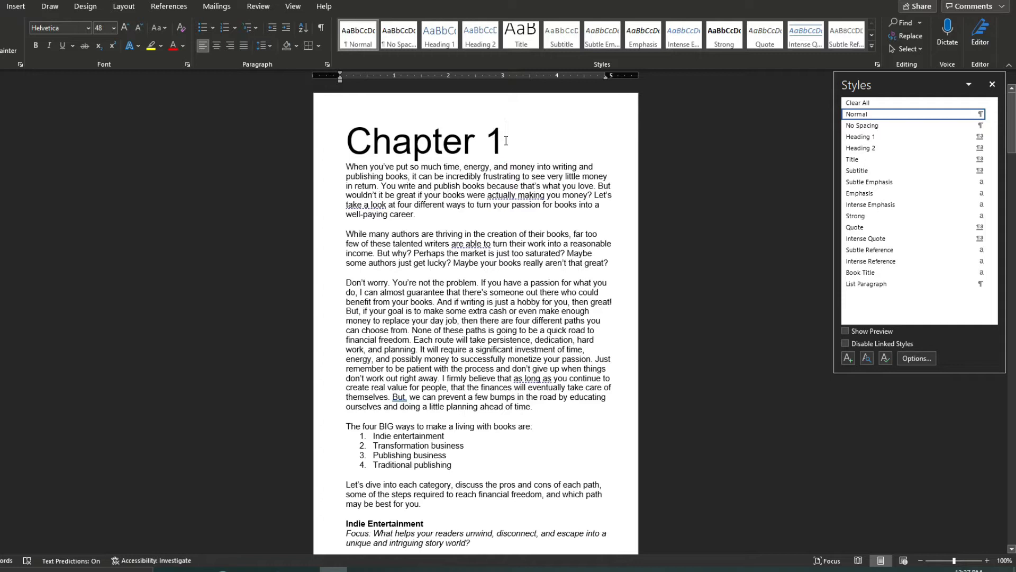
# Change the font of the "Chapter 1" heading to Abadi.
pyautogui.tripleClick(506, 140)
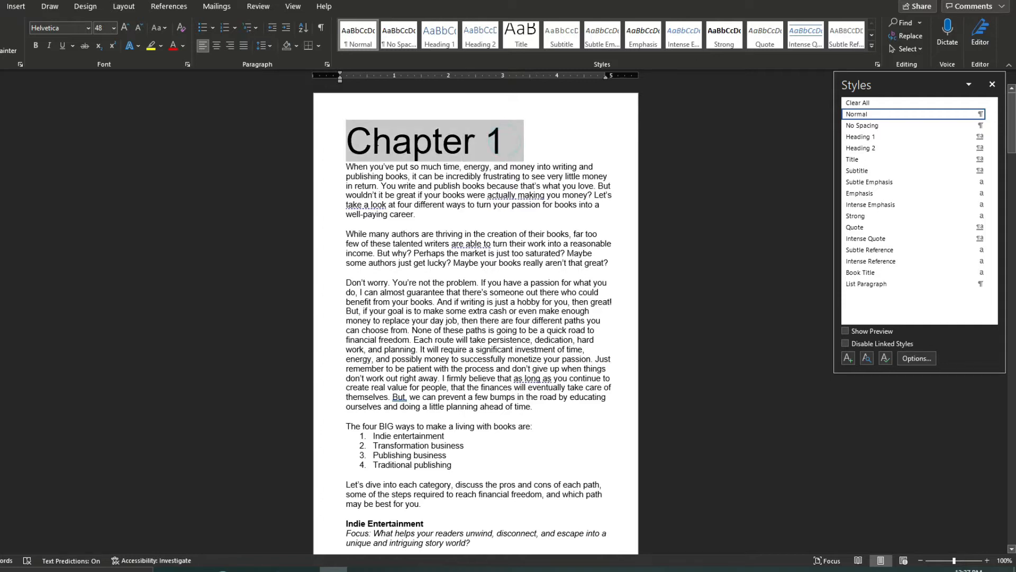
pyautogui.click(88, 28)
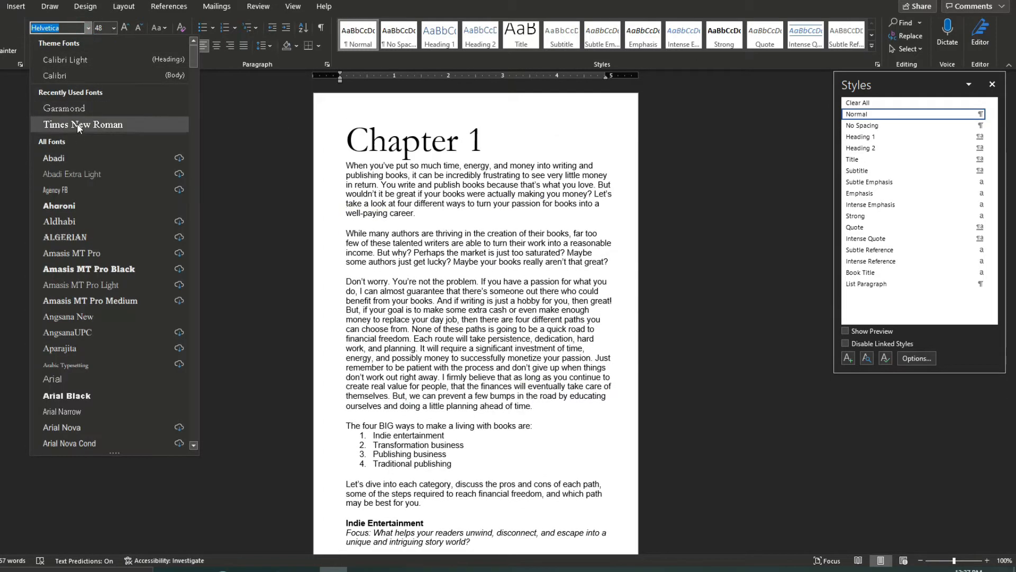
pyautogui.click(75, 154)
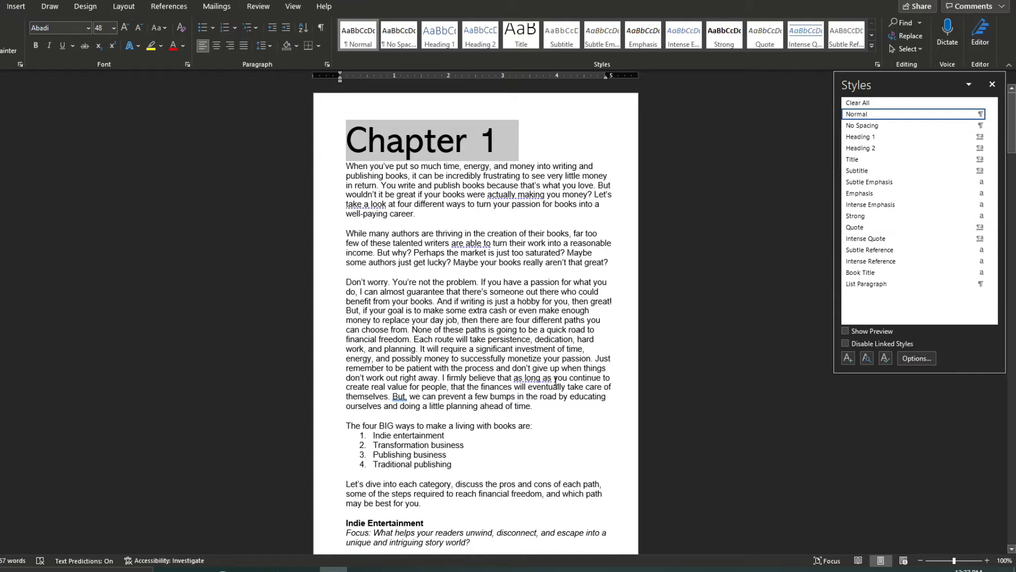
pyautogui.click(508, 135)
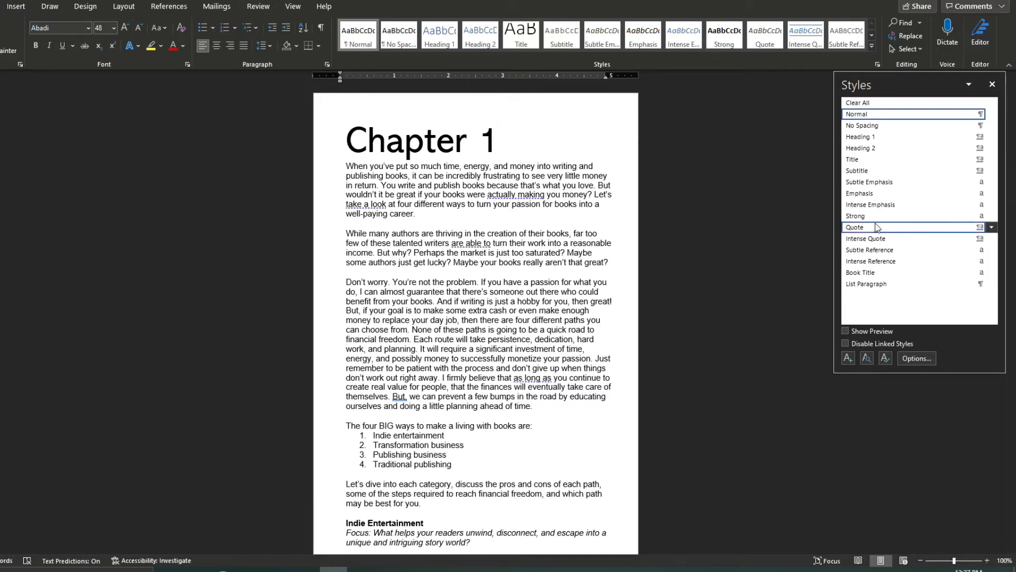
pyautogui.click(847, 357)
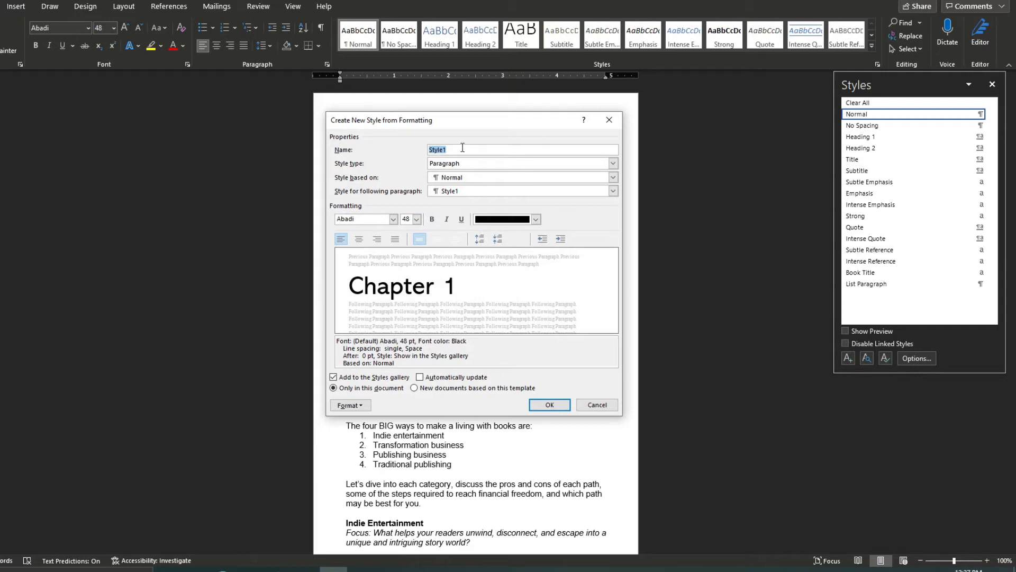
pyautogui.write('@chapter')
pyautogui.write('heading')
pyautogui.click(480, 180)
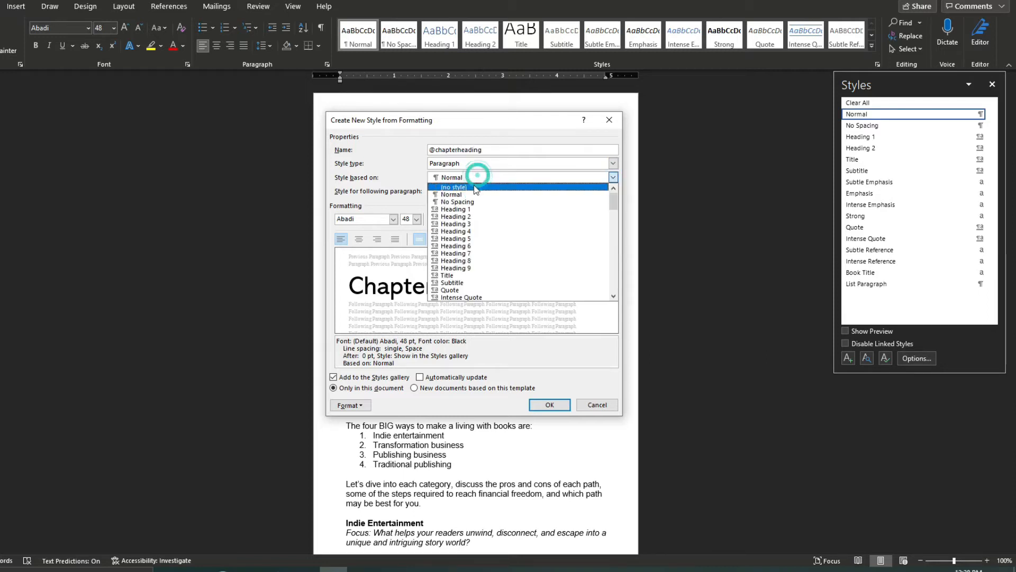
pyautogui.click(416, 176)
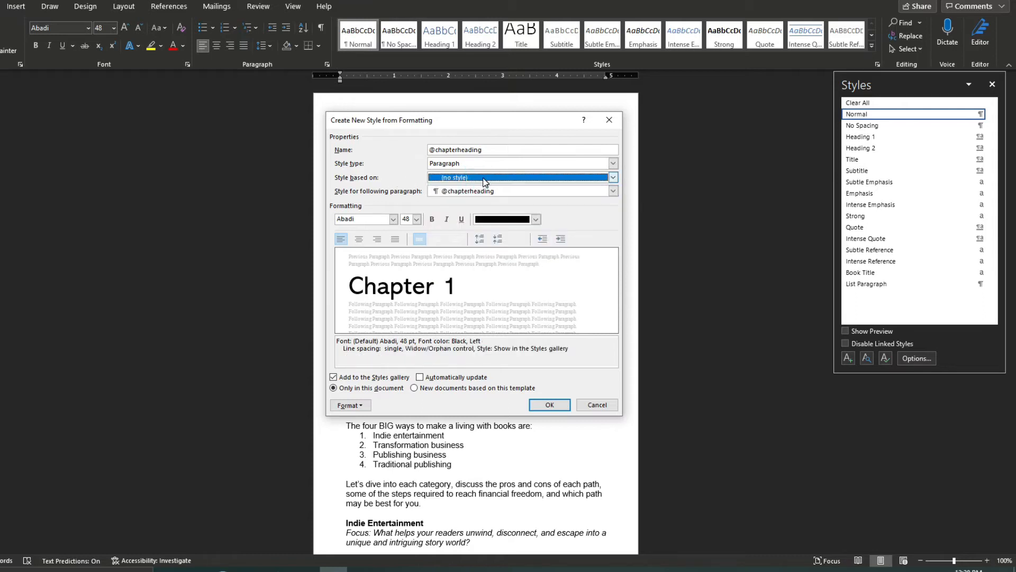
pyautogui.click(392, 220)
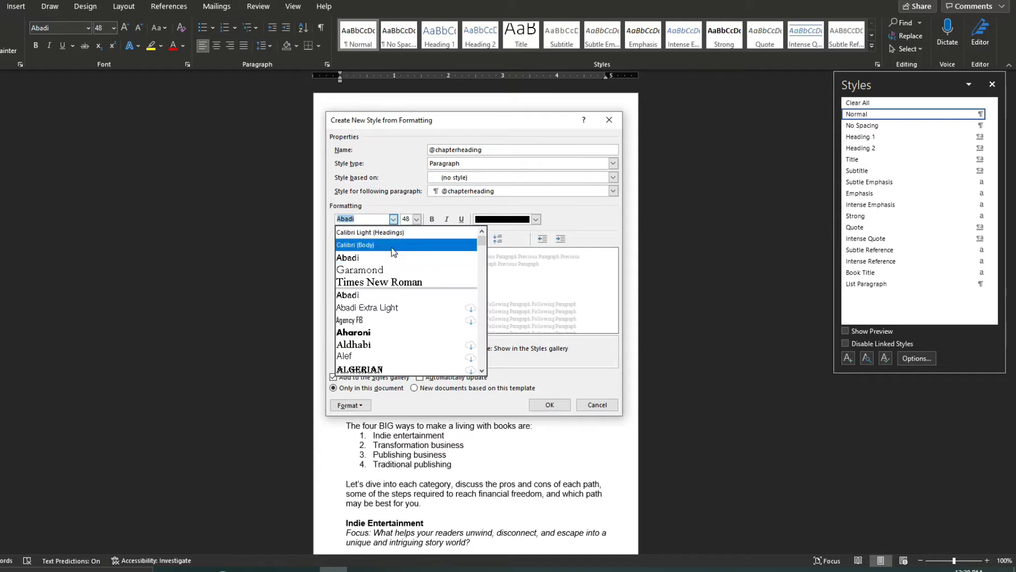
pyautogui.write('Hel')
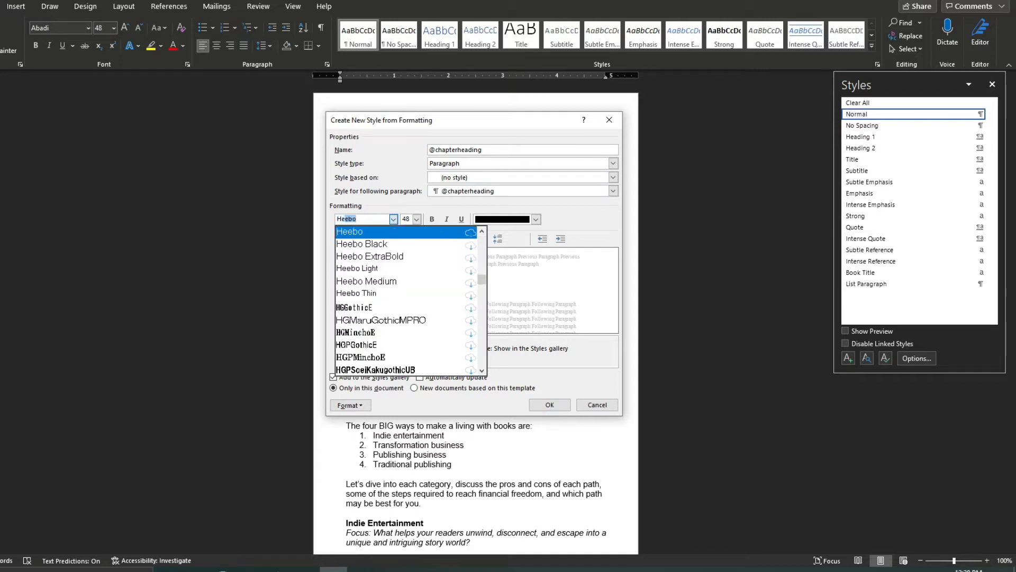
pyautogui.write('vetic')
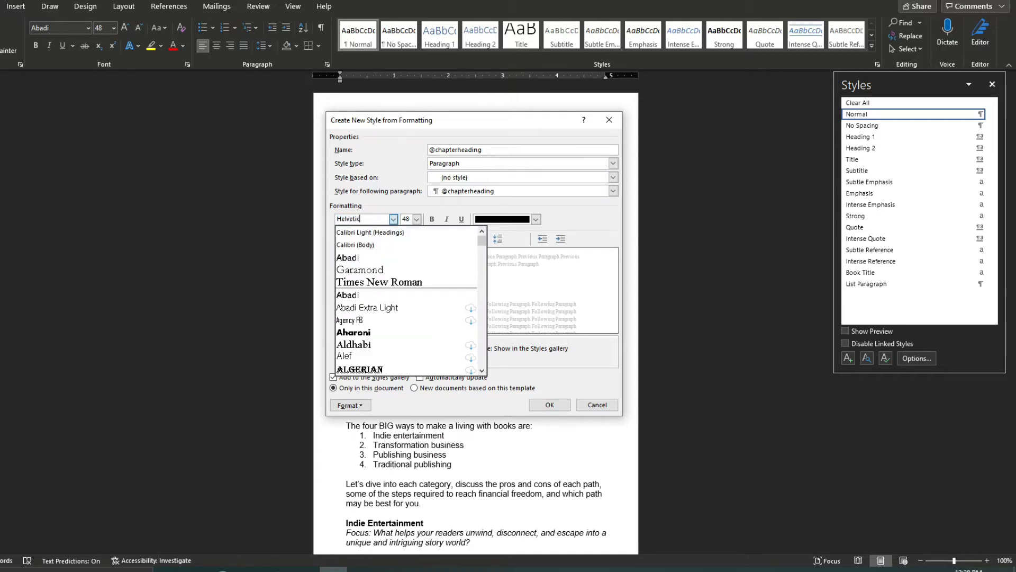
pyautogui.write('a')
pyautogui.press('Return')
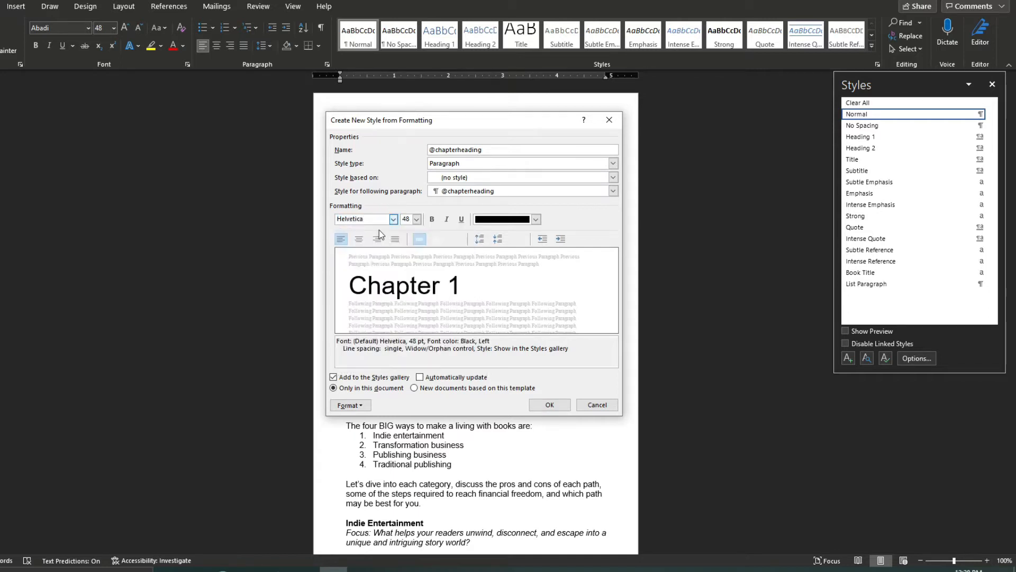
pyautogui.click(416, 219)
pyautogui.click(409, 304)
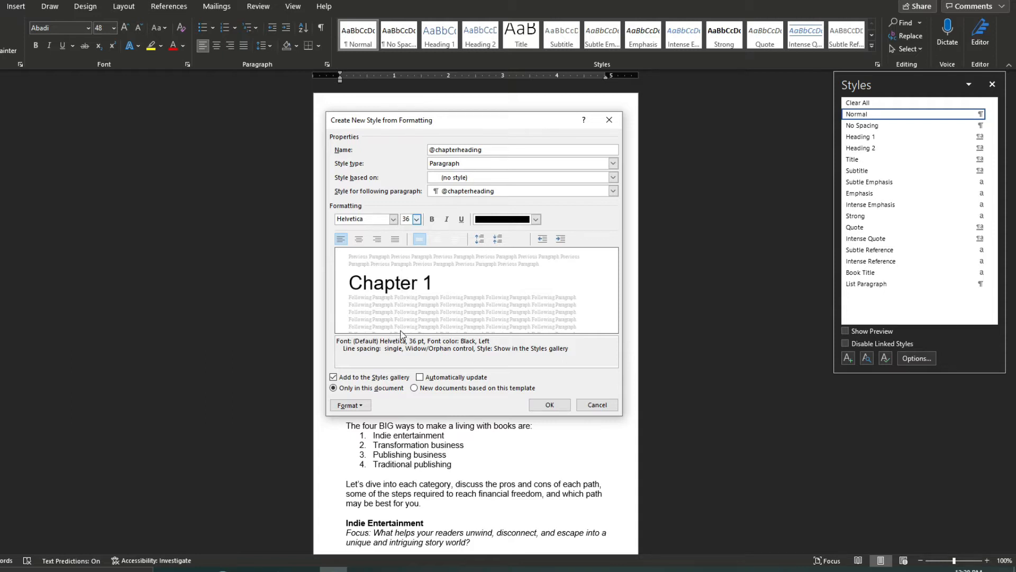
pyautogui.click(364, 405)
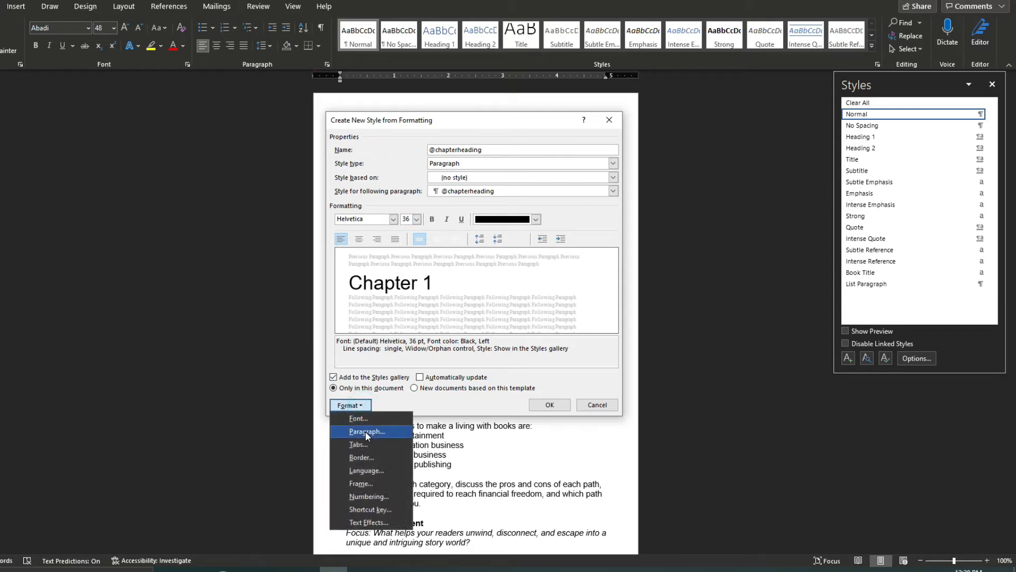
pyautogui.click(365, 430)
pyautogui.click(444, 278)
pyautogui.click(444, 279)
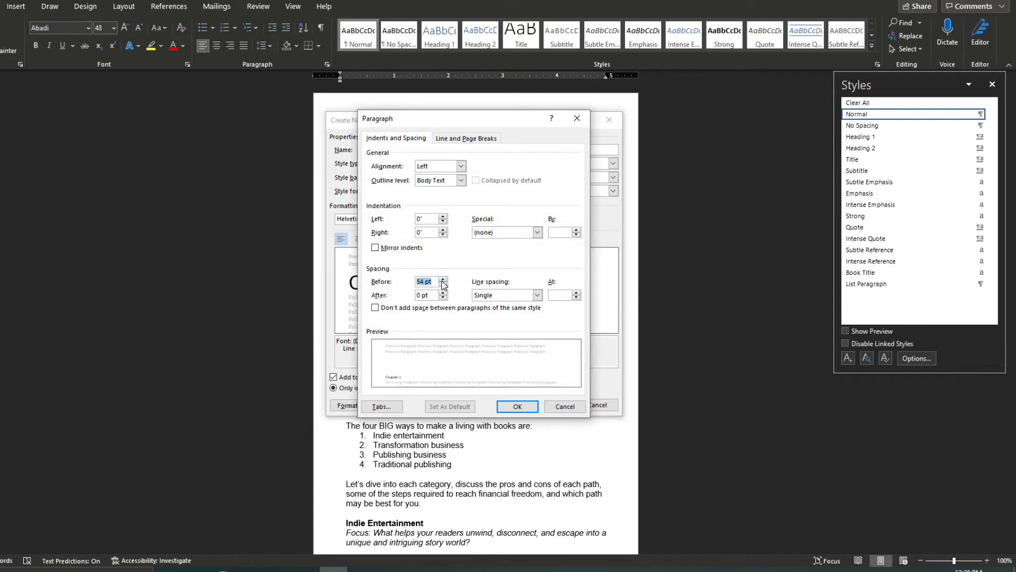
pyautogui.click(443, 279)
pyautogui.click(444, 279)
pyautogui.click(443, 280)
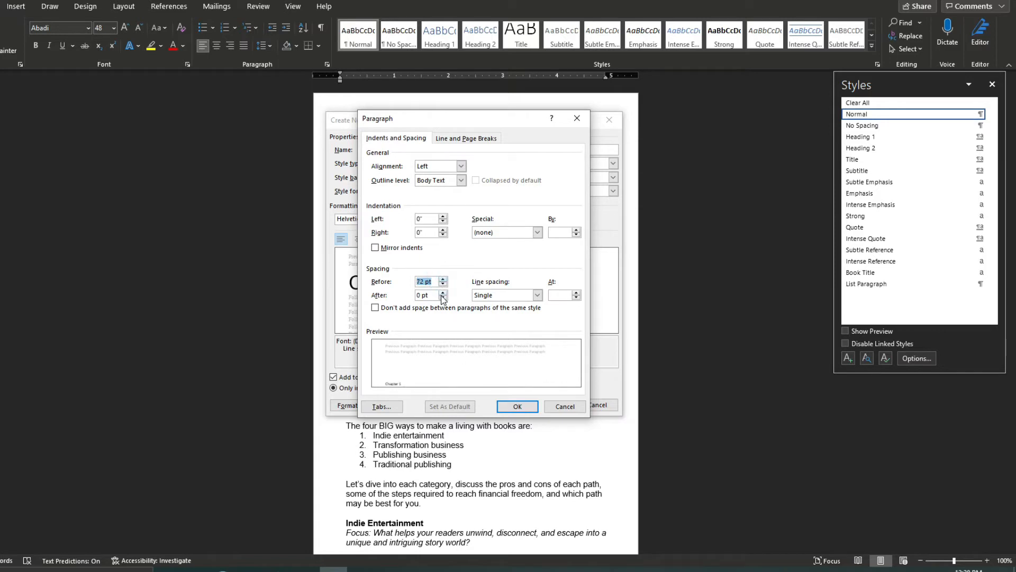
pyautogui.click(443, 293)
pyautogui.click(443, 292)
pyautogui.click(443, 292)
pyautogui.click(443, 293)
pyautogui.click(443, 292)
pyautogui.click(443, 293)
pyautogui.click(443, 292)
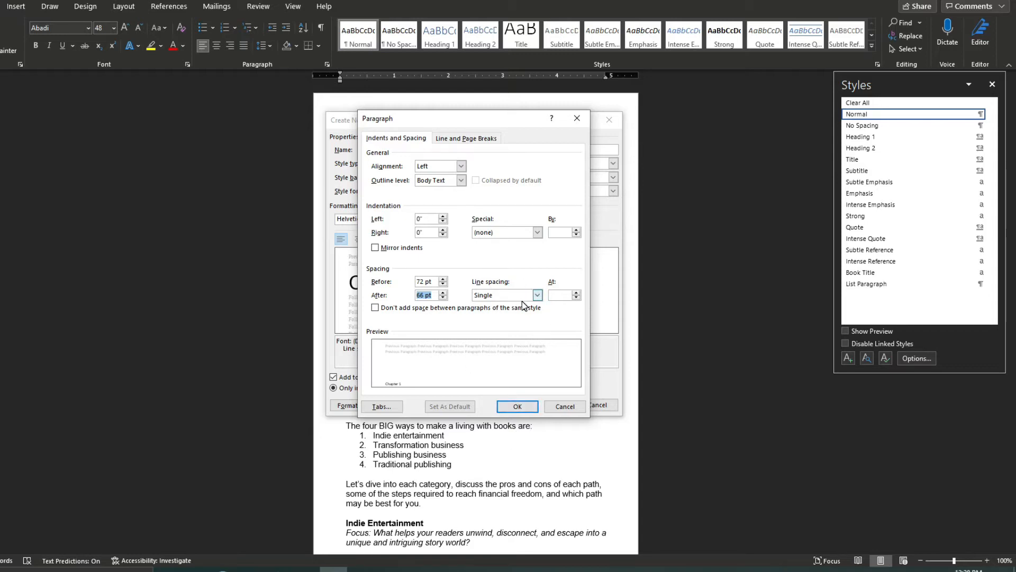
pyautogui.click(517, 406)
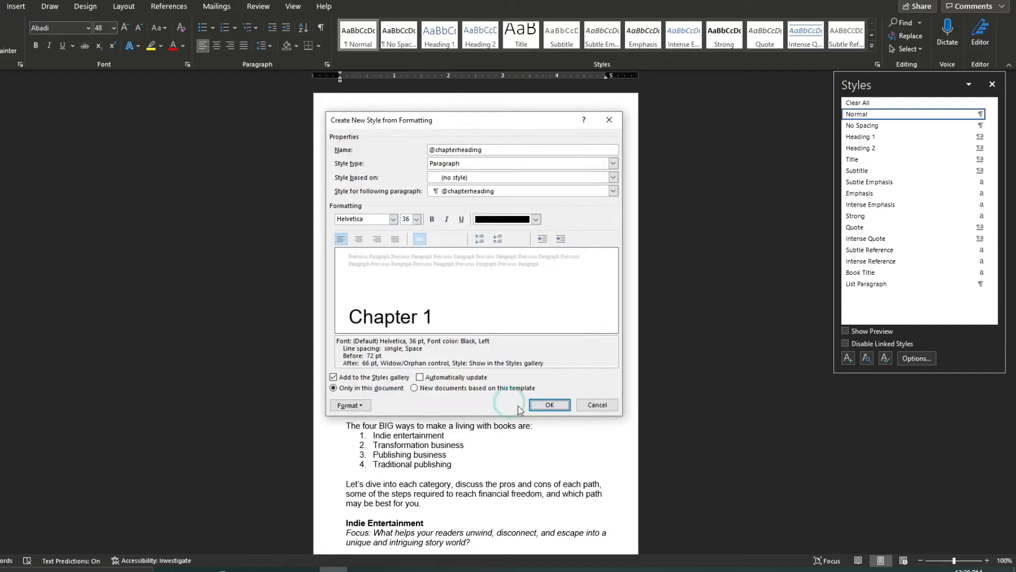
pyautogui.click(535, 406)
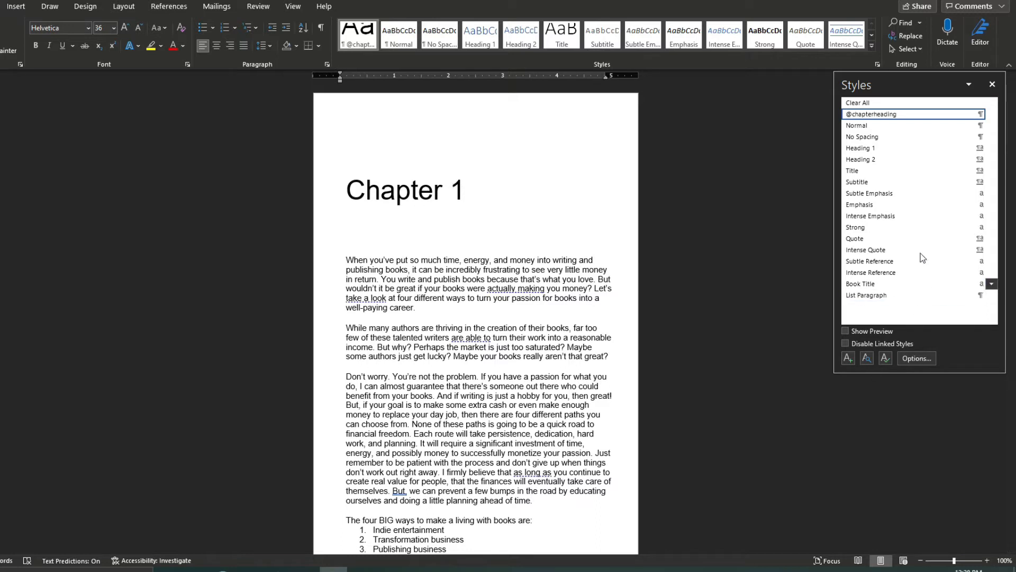
pyautogui.moveTo(954, 114)
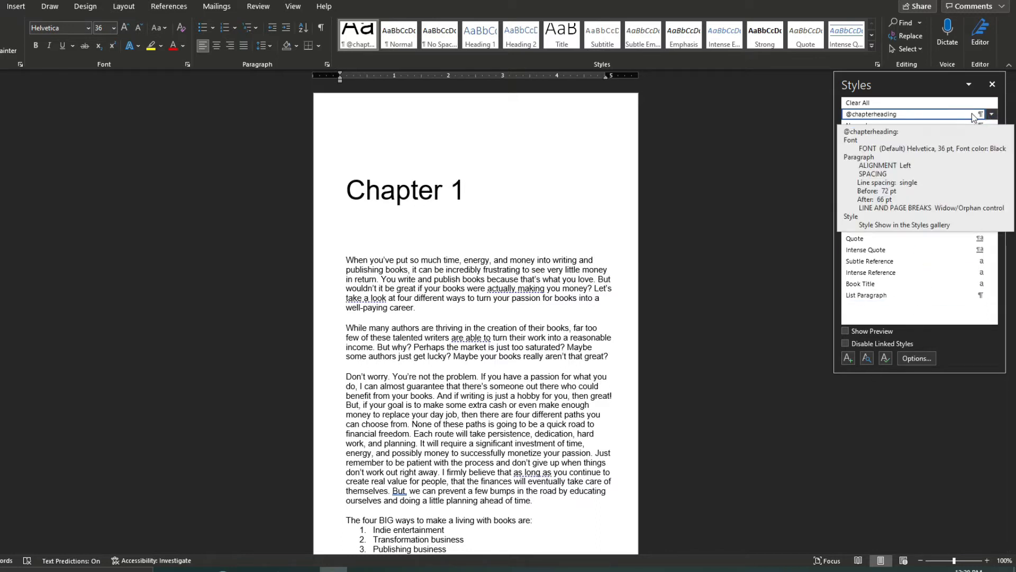
pyautogui.click(990, 113)
pyautogui.click(925, 148)
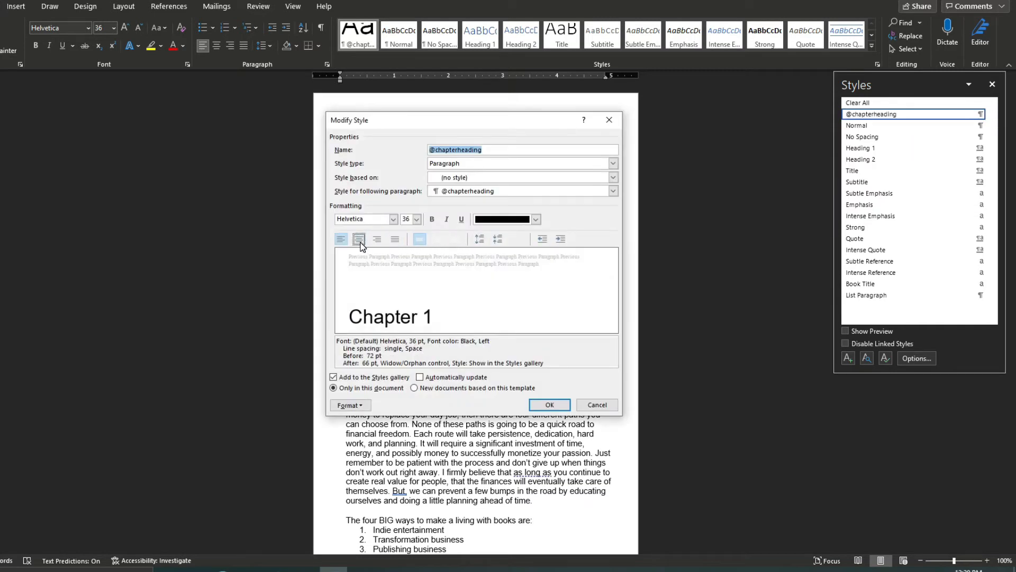
pyautogui.click(360, 241)
pyautogui.click(567, 405)
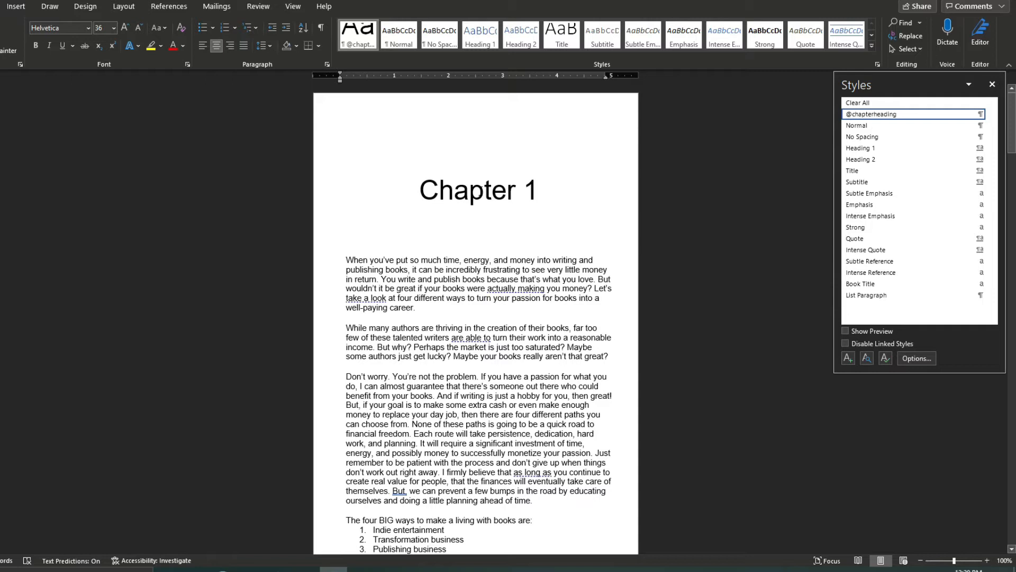
# Enter a chapter heading above the "In summary" section and delete the line directly below it.
pyautogui.hotkey('alt', 'p')
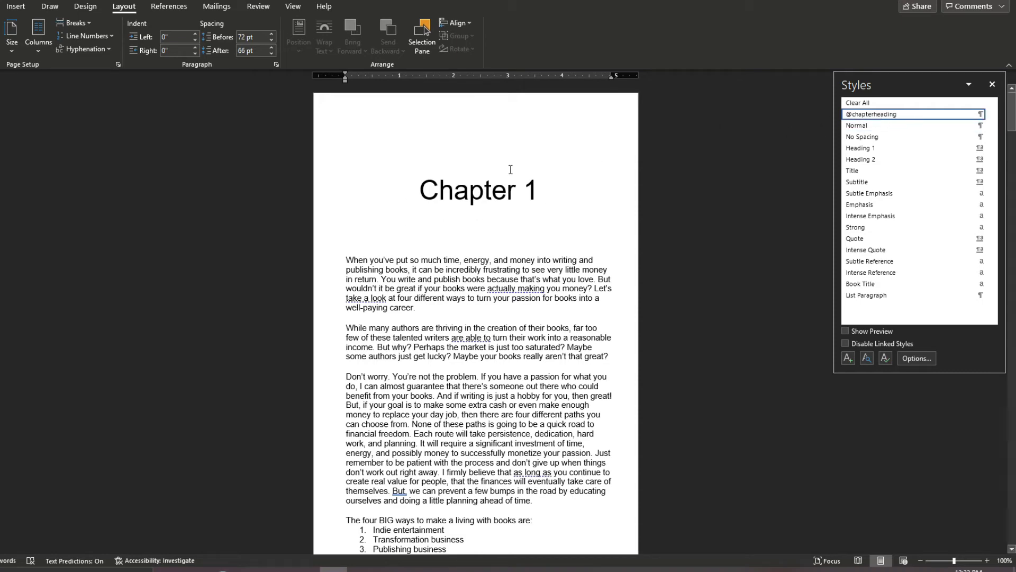
pyautogui.moveTo(1011, 125); pyautogui.dragTo(1008, 367)
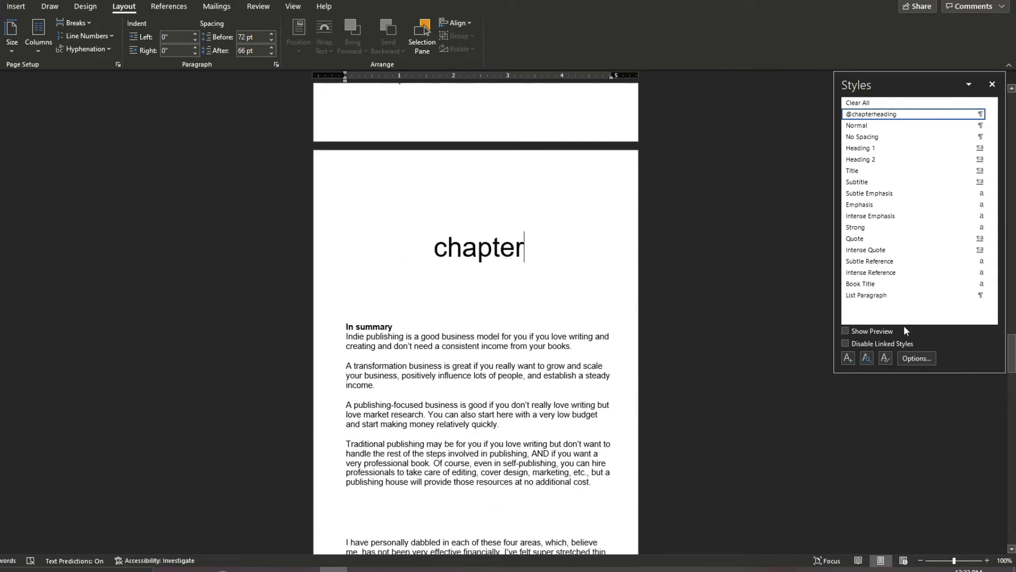
pyautogui.tripleClick(347, 313)
pyautogui.press('Delete')
# Delete the leftover Chapter 2 headings and surplus blank pages that follow the manuscript's closing paragraph.
pyautogui.scroll(-2, 408, 195)
pyautogui.scroll(-10, 408, 195)
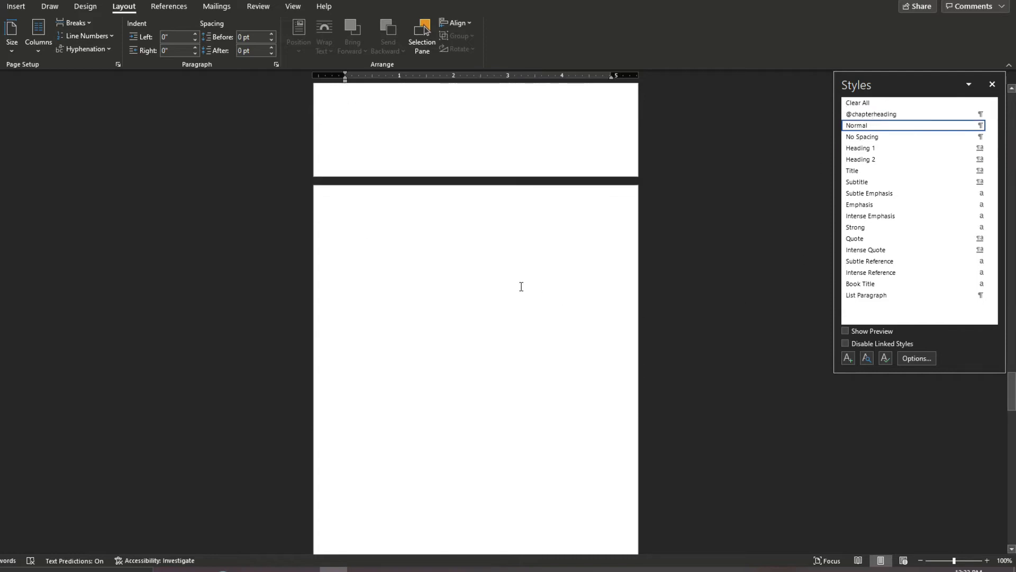
pyautogui.scroll(-15, 521, 287)
pyautogui.click(362, 169)
pyautogui.scroll(-15, 478, 446)
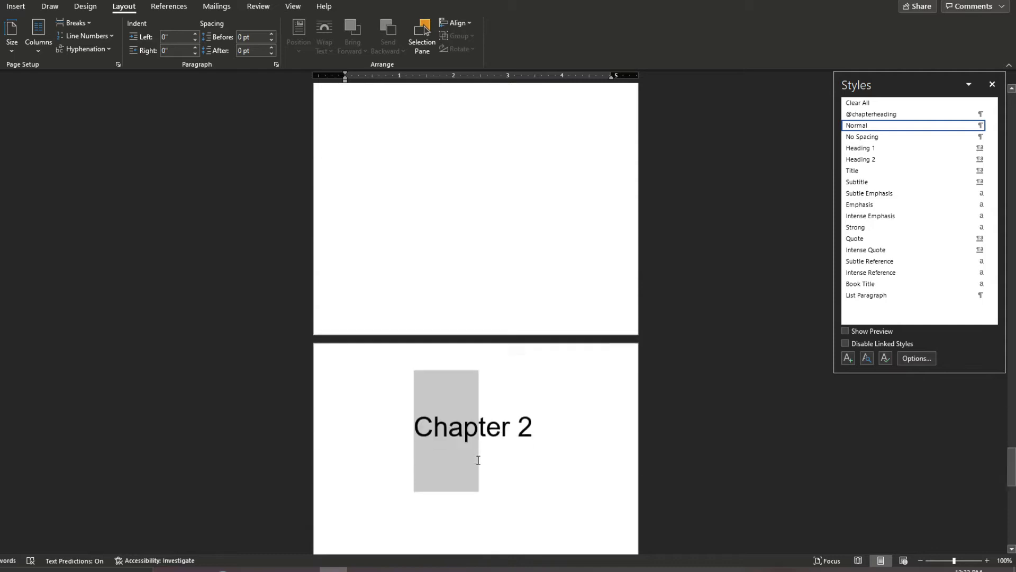
pyautogui.scroll(-12, 478, 460)
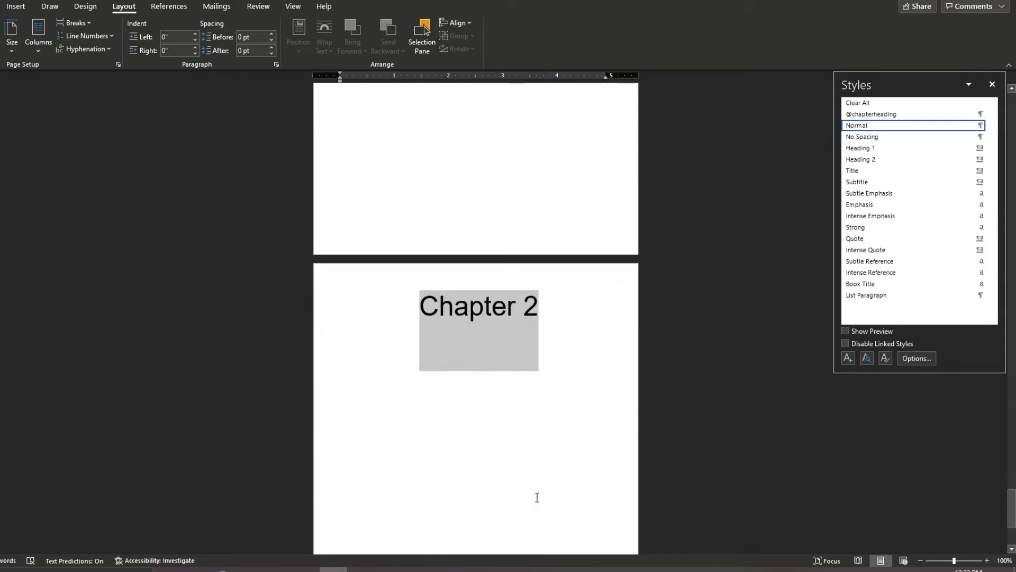
pyautogui.scroll(-3, 536, 498)
pyautogui.click(482, 179)
pyautogui.click(488, 157)
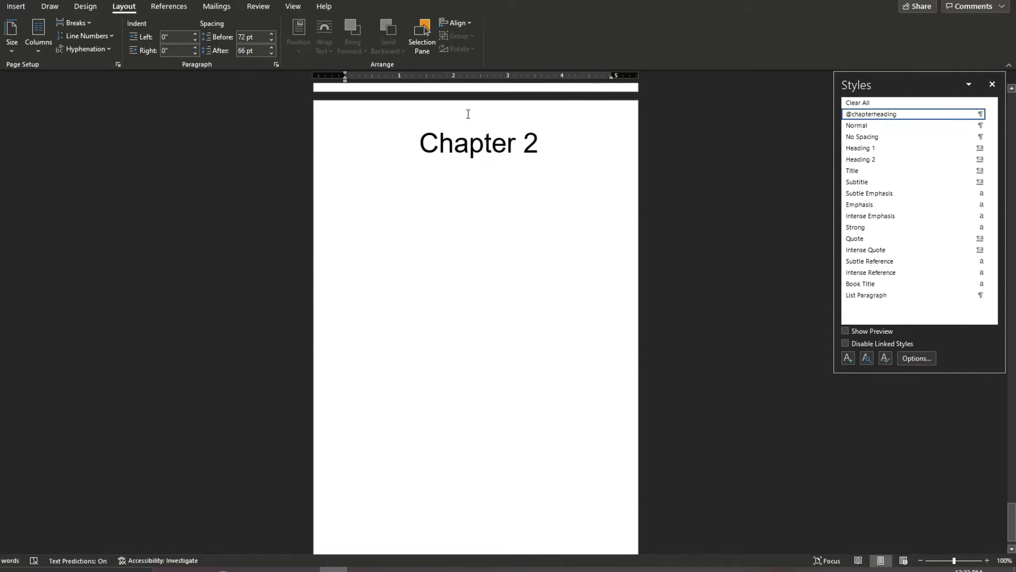
pyautogui.scroll(-1, 527, 193)
pyautogui.moveTo(530, 191); pyautogui.dragTo(426, 140)
pyautogui.scroll(7, 427, 141)
pyautogui.moveTo(559, 430); pyautogui.dragTo(406, 311)
pyautogui.scroll(13, 406, 311)
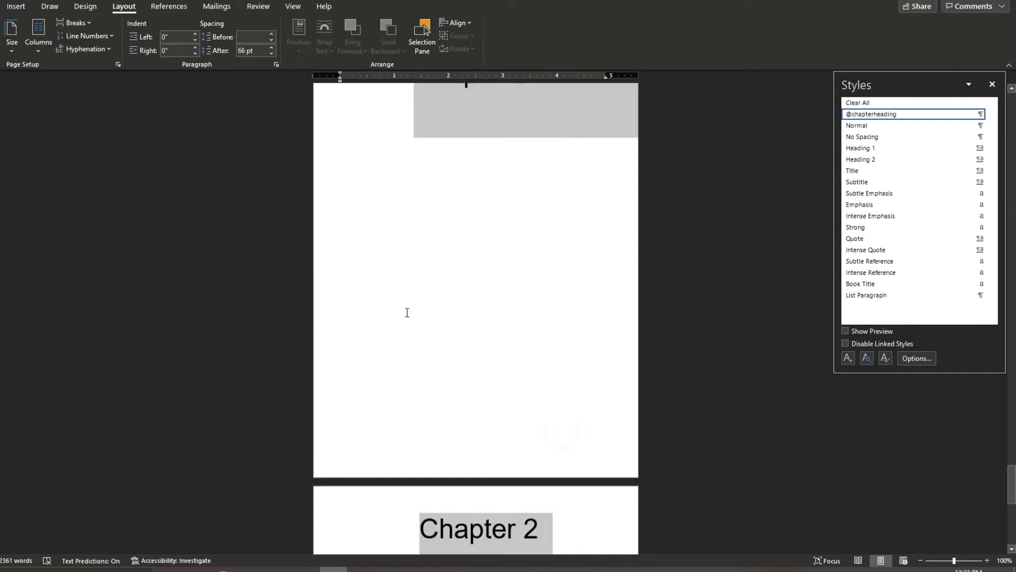
pyautogui.scroll(15, 379, 253)
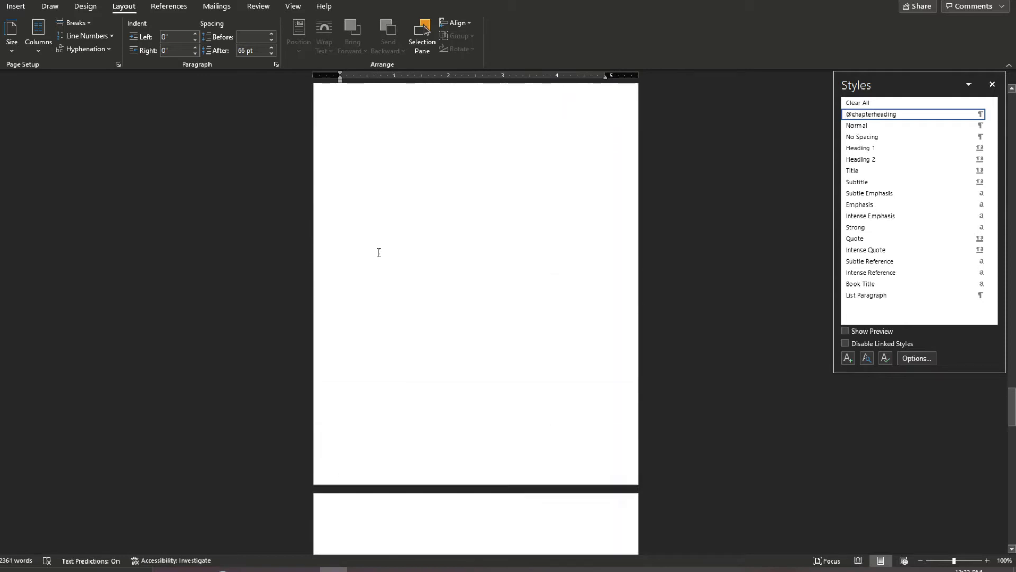
pyautogui.click(341, 290)
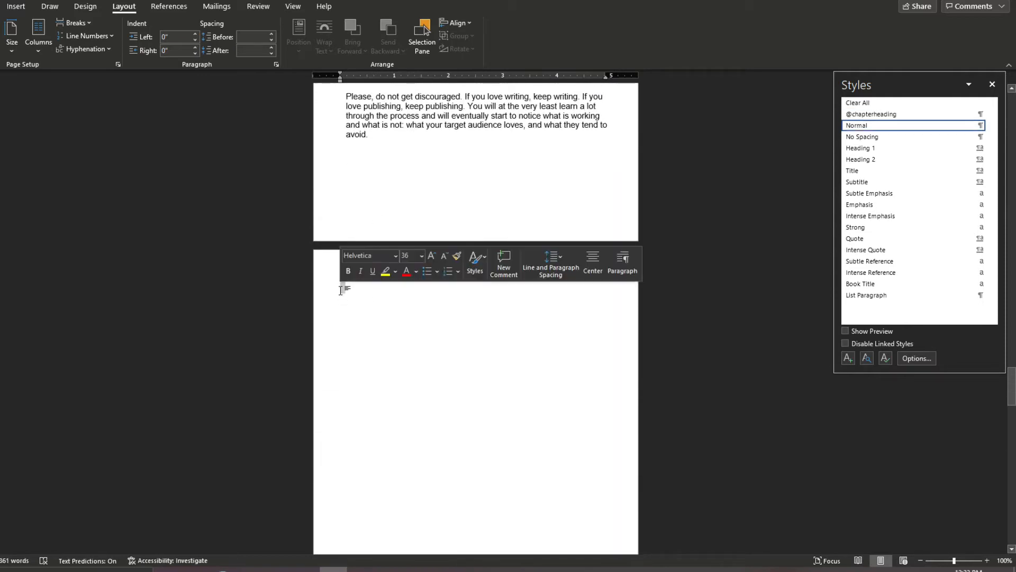
pyautogui.press('BackSpace')
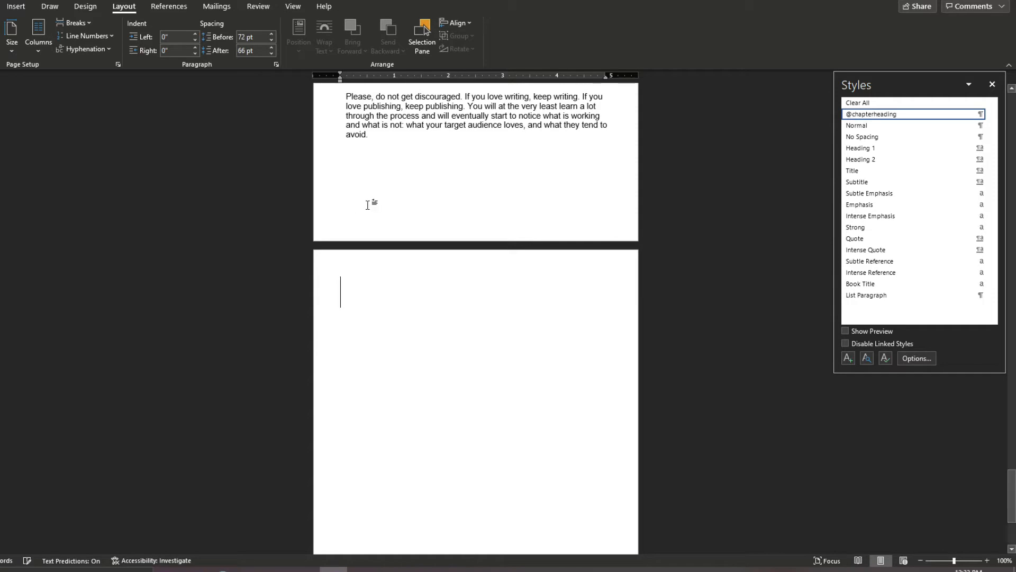
# Remove the remaining empty heading page and blank line after the closing paragraph ending in "avoid.".
pyautogui.click(388, 304)
pyautogui.press('BackSpace')
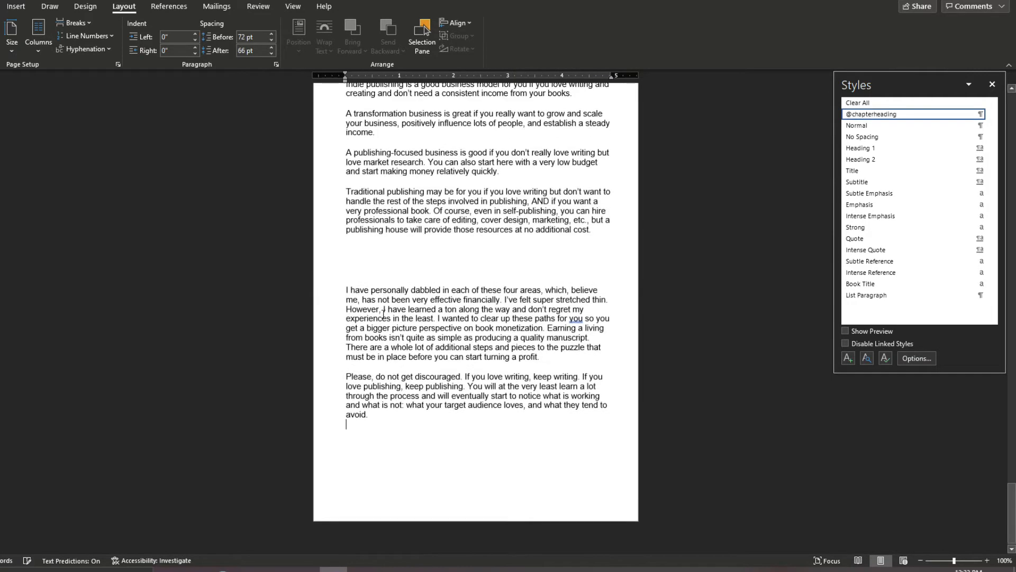
pyautogui.press('BackSpace')
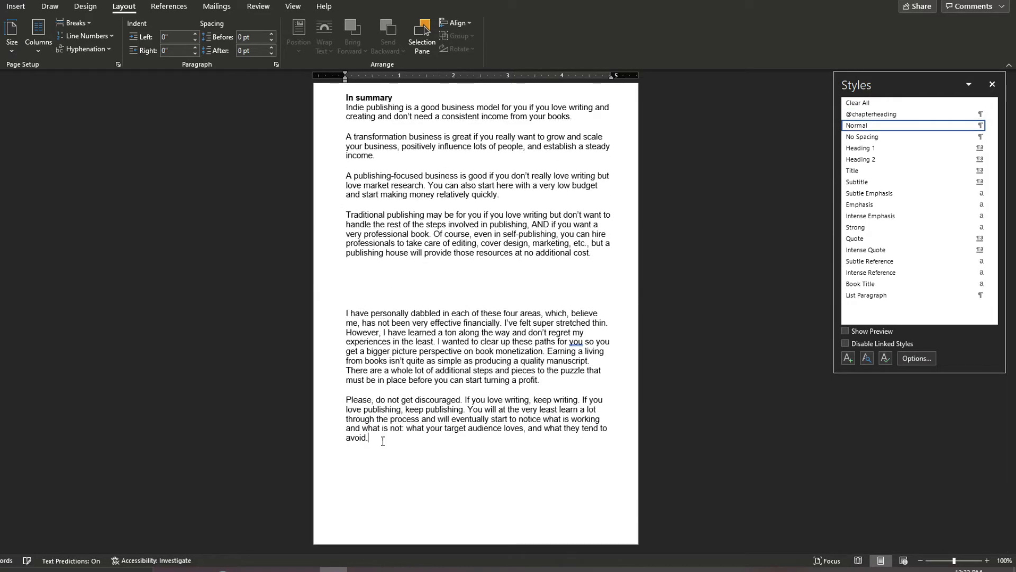
# Add a new line after the closing paragraph and insert a Next Page section break there.
pyautogui.press('Return')
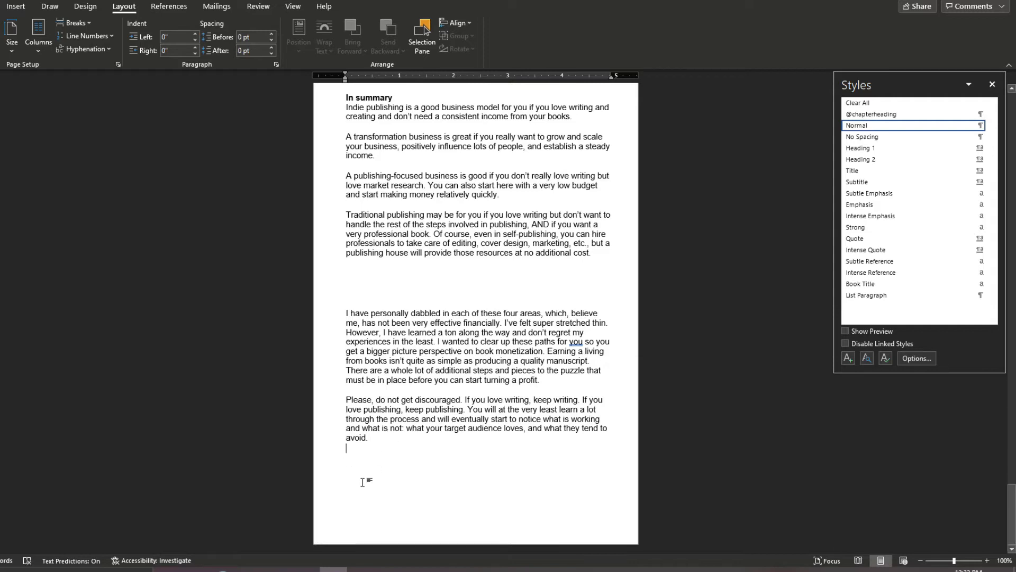
pyautogui.click(351, 456)
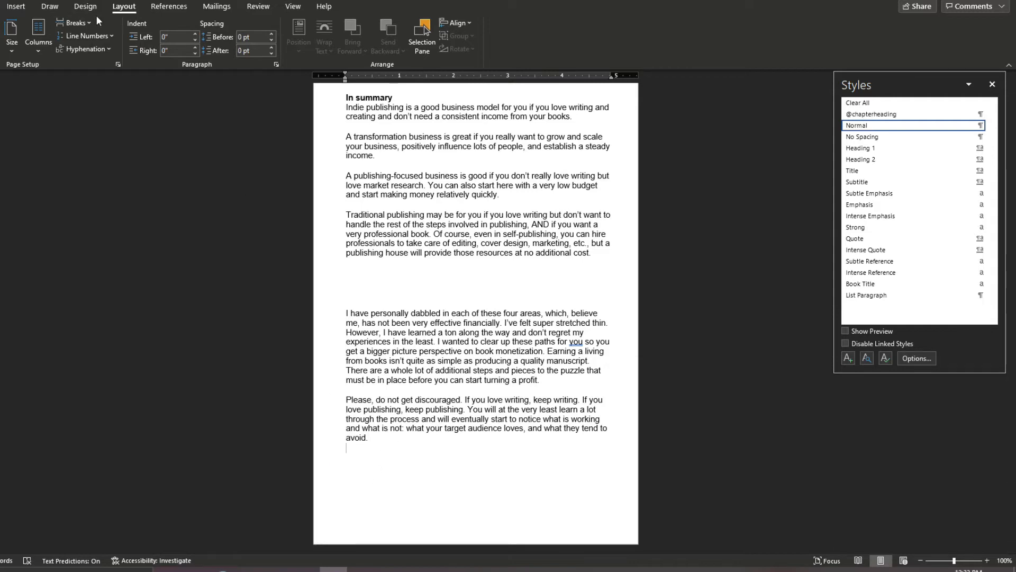
pyautogui.click(84, 25)
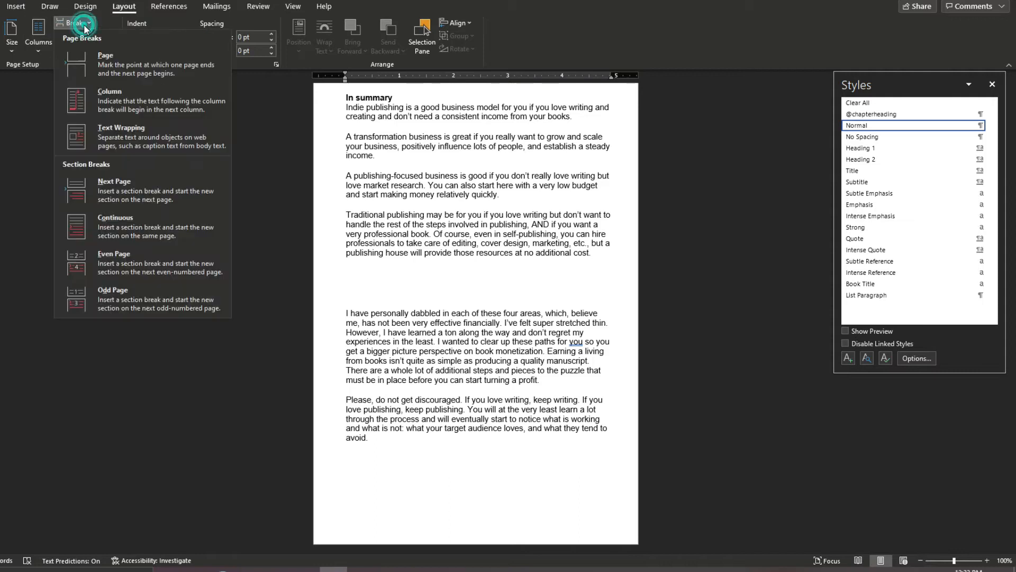
pyautogui.click(108, 186)
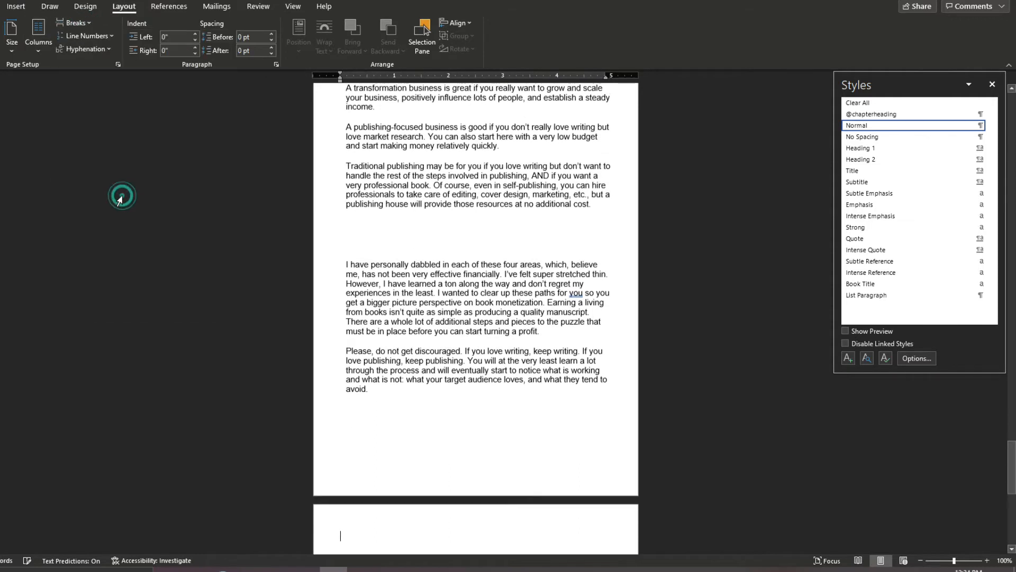
pyautogui.write('ch')
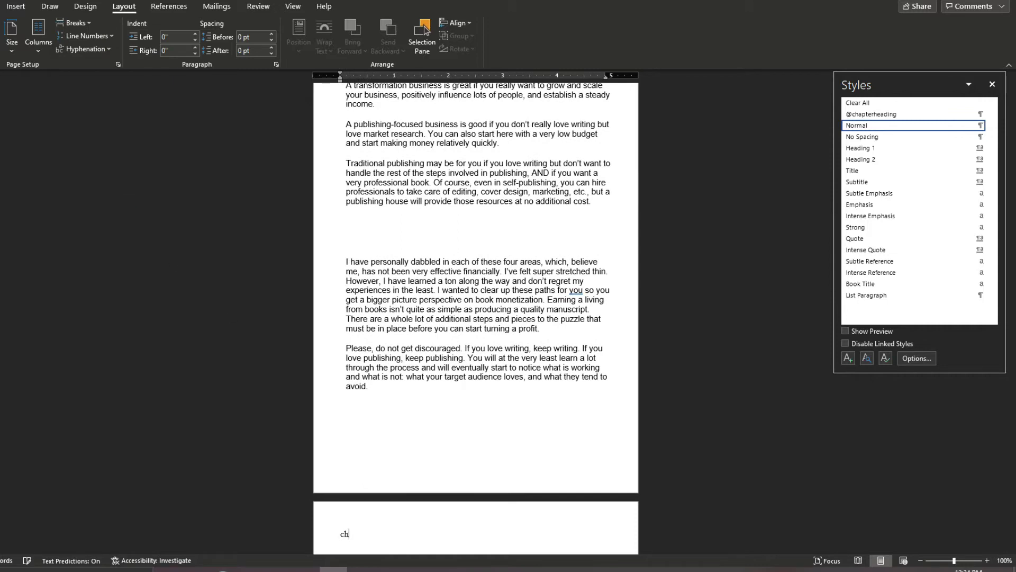
pyautogui.write('apter 2')
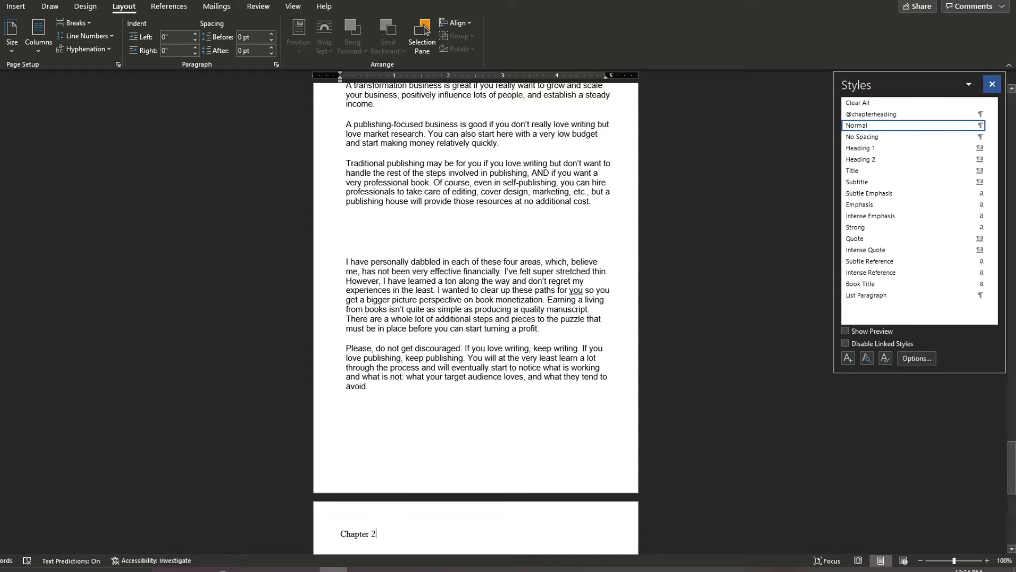
pyautogui.click(911, 112)
pyautogui.click(912, 110)
pyautogui.scroll(-3, 548, 477)
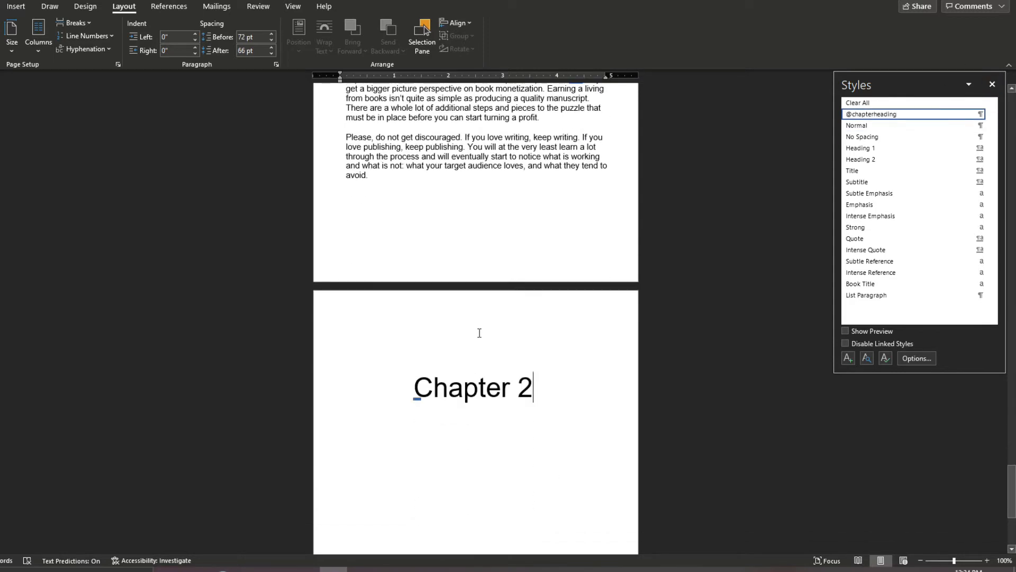
pyautogui.scroll(-3, 479, 333)
pyautogui.scroll(12, 544, 328)
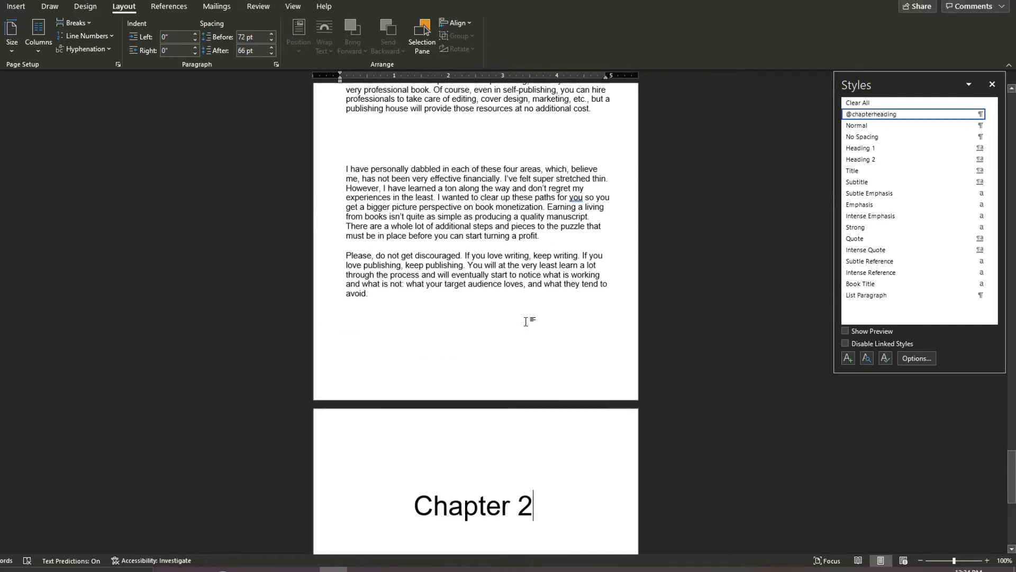
pyautogui.scroll(-7, 528, 321)
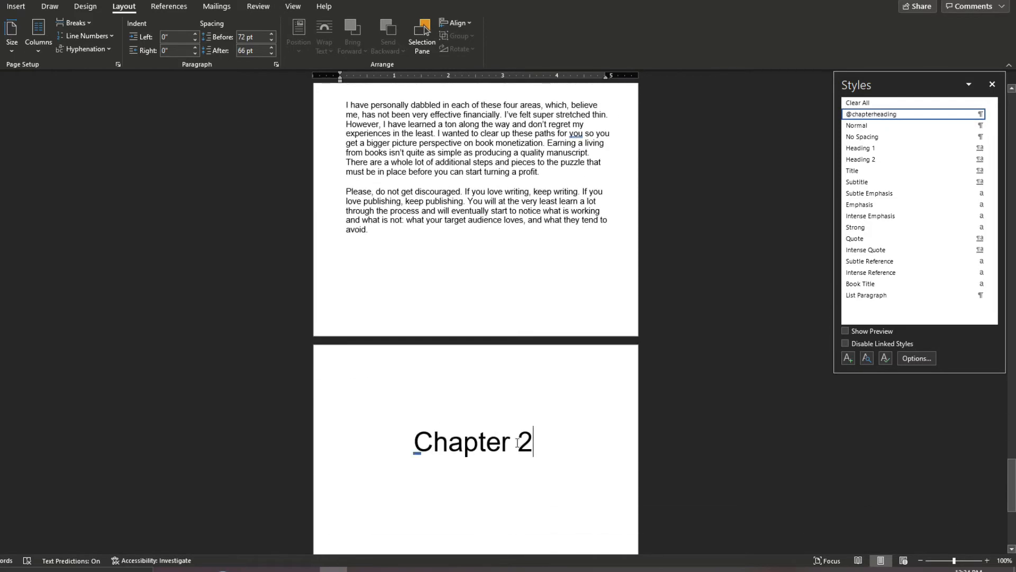
# Set the opening body paragraph under the Chapter 1 heading to Garamond, 12 pt.
pyautogui.scroll(20, 523, 449)
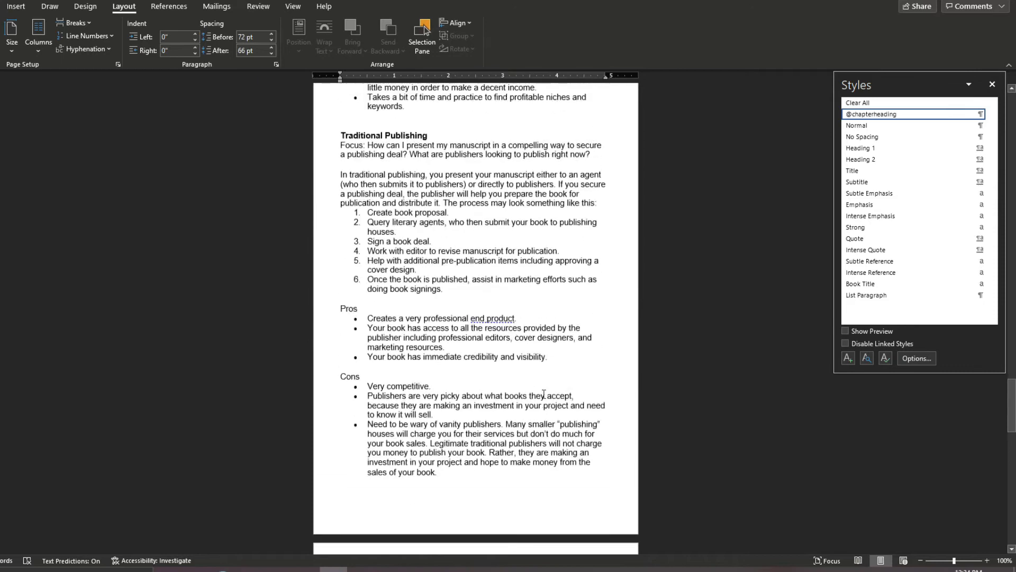
pyautogui.scroll(20, 536, 369)
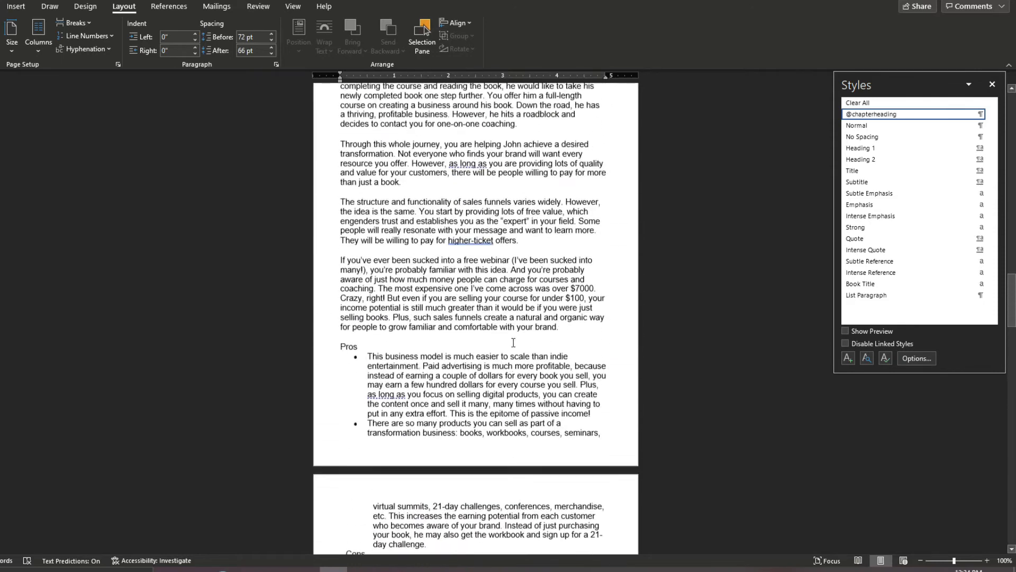
pyautogui.scroll(20, 519, 328)
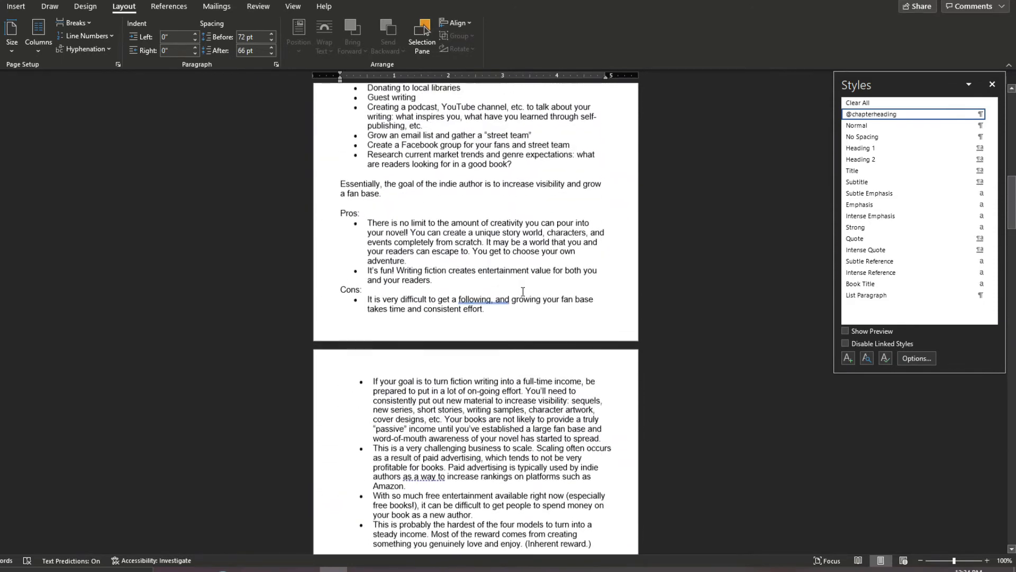
pyautogui.scroll(20, 525, 296)
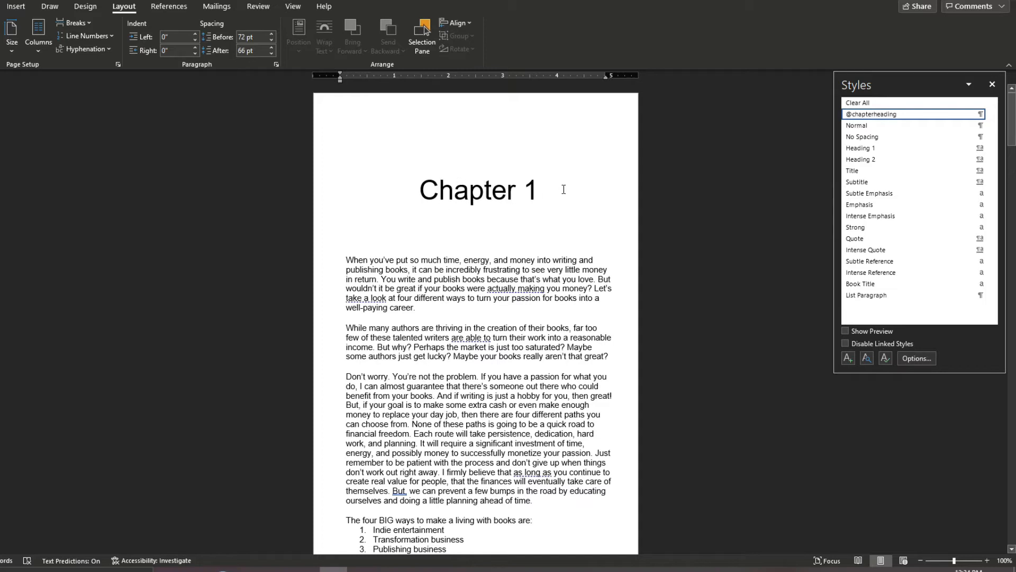
pyautogui.moveTo(347, 257); pyautogui.dragTo(415, 308)
pyautogui.click(385, 283)
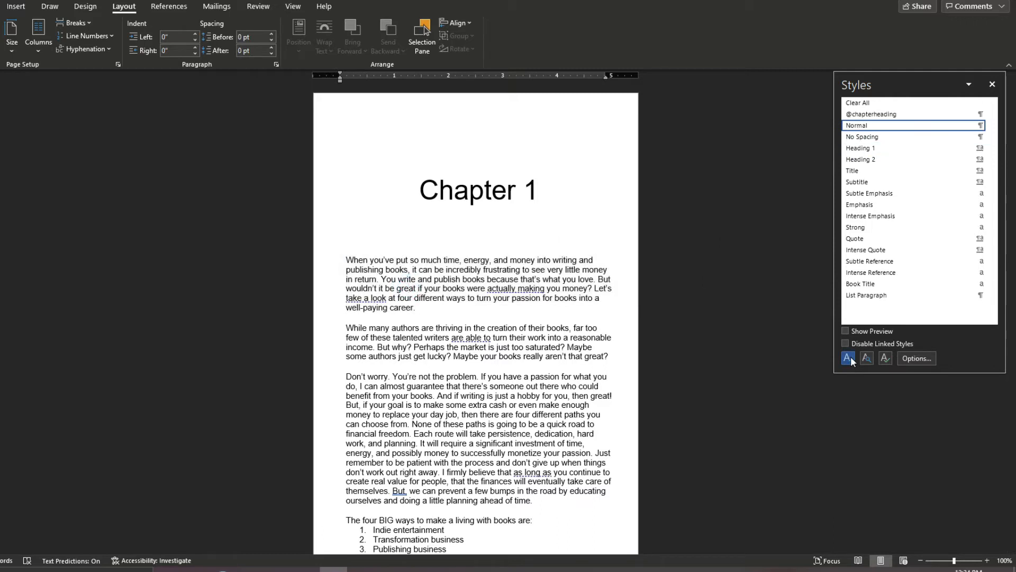
pyautogui.click(450, 281)
pyautogui.moveTo(345, 259); pyautogui.dragTo(420, 302)
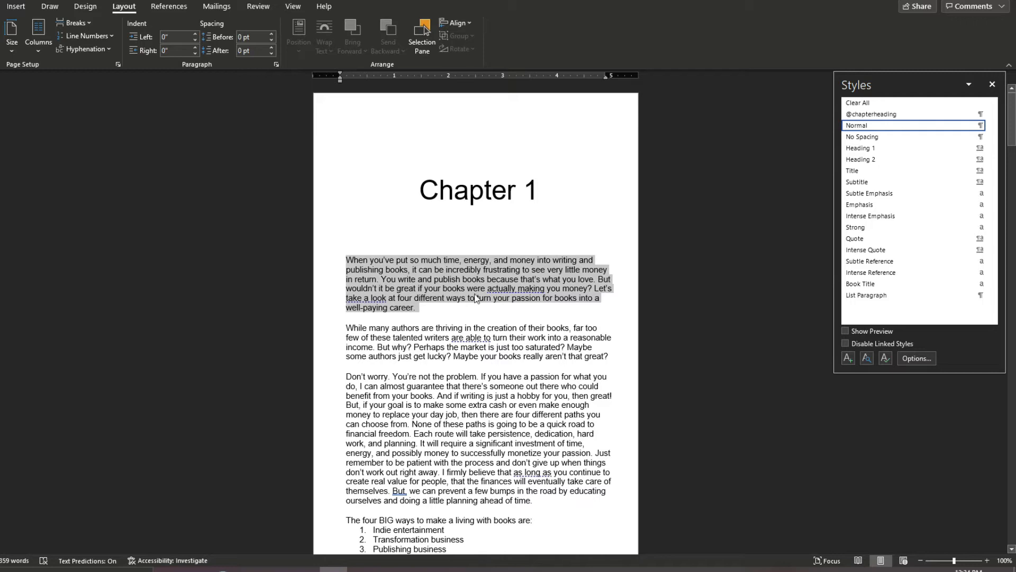
pyautogui.click(1, 5)
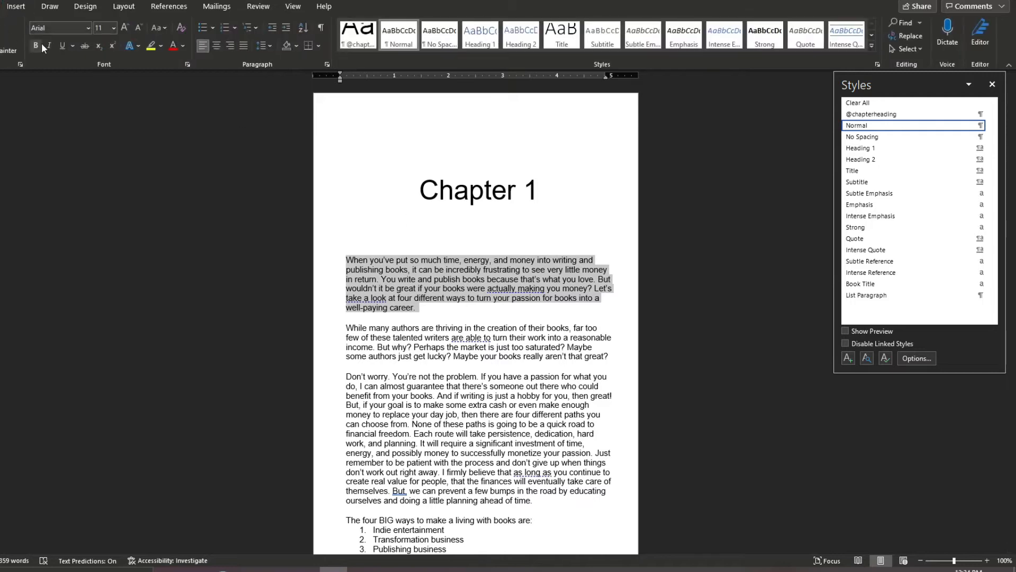
pyautogui.click(88, 28)
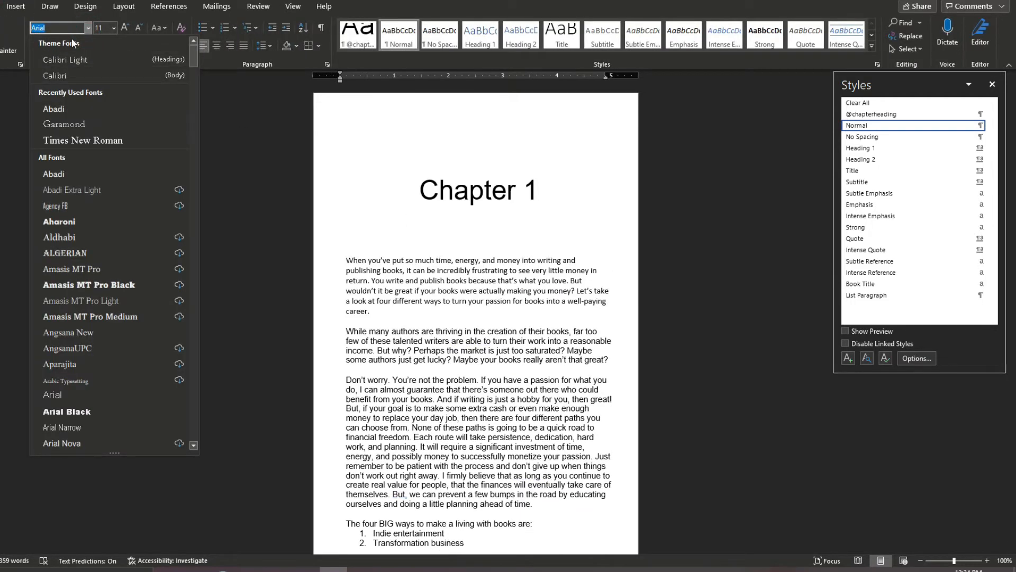
pyautogui.write('Gari')
pyautogui.press('BackSpace')
pyautogui.write('amond')
pyautogui.click(169, 127)
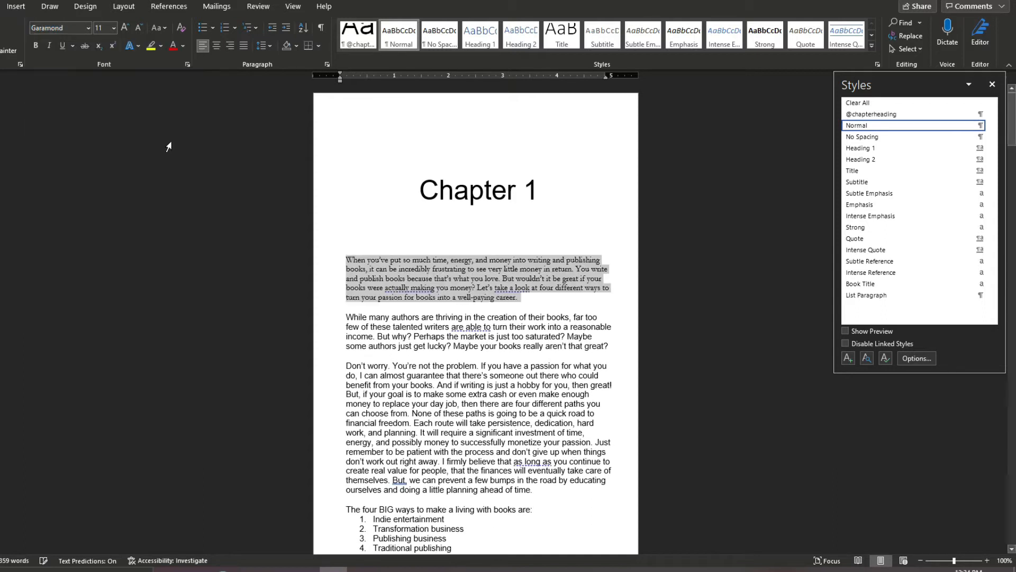
pyautogui.click(111, 27)
pyautogui.click(106, 90)
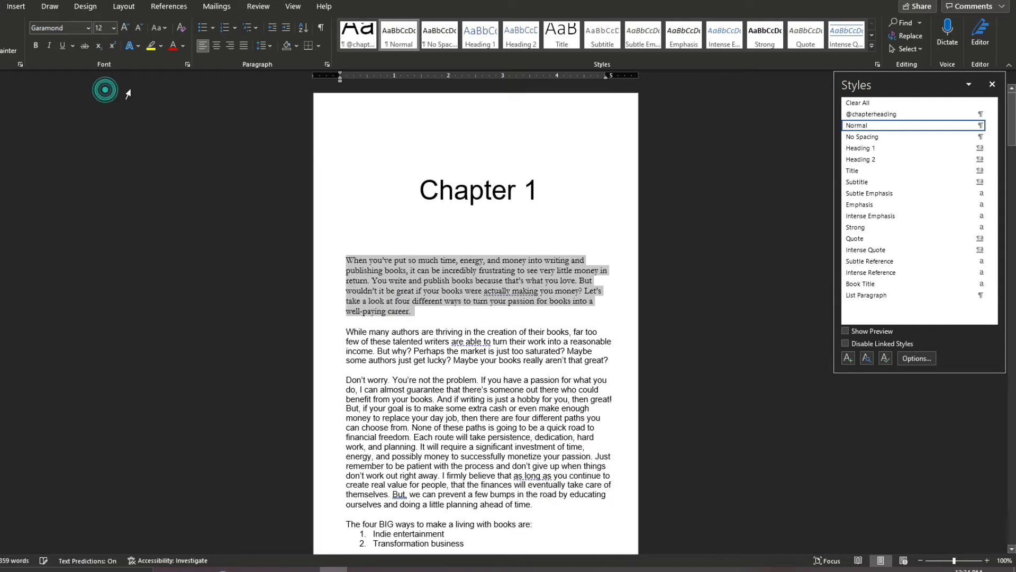
# Give Chapter 1's opening paragraph 1.15 line spacing and justified alignment.
pyautogui.click(271, 47)
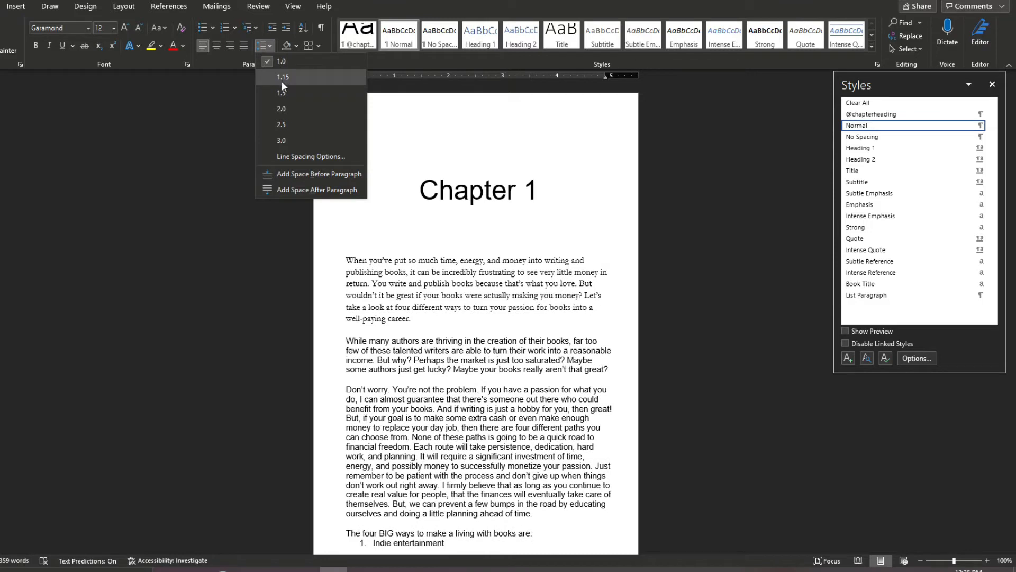
pyautogui.click(282, 78)
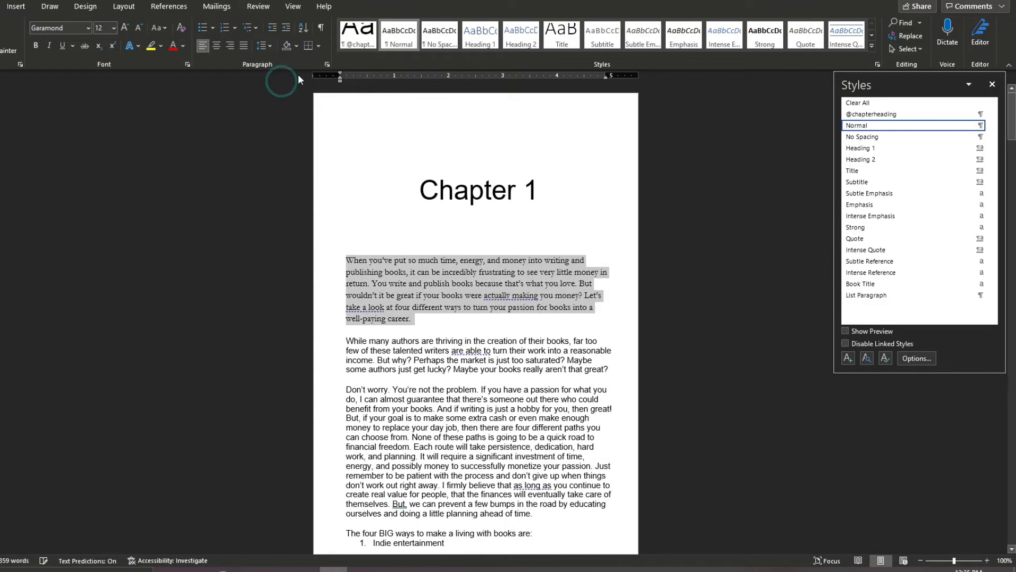
pyautogui.click(243, 46)
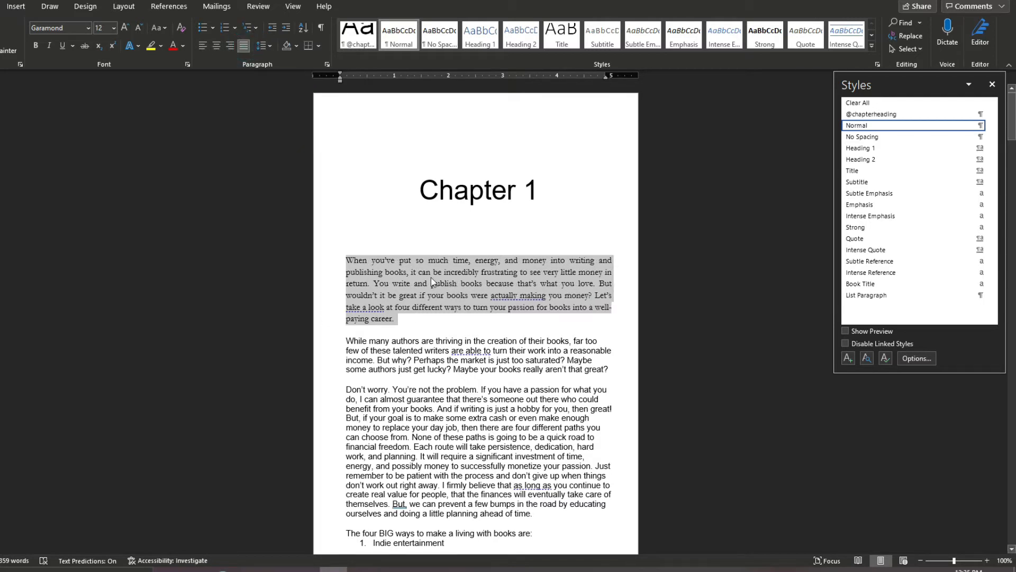
pyautogui.click(503, 273)
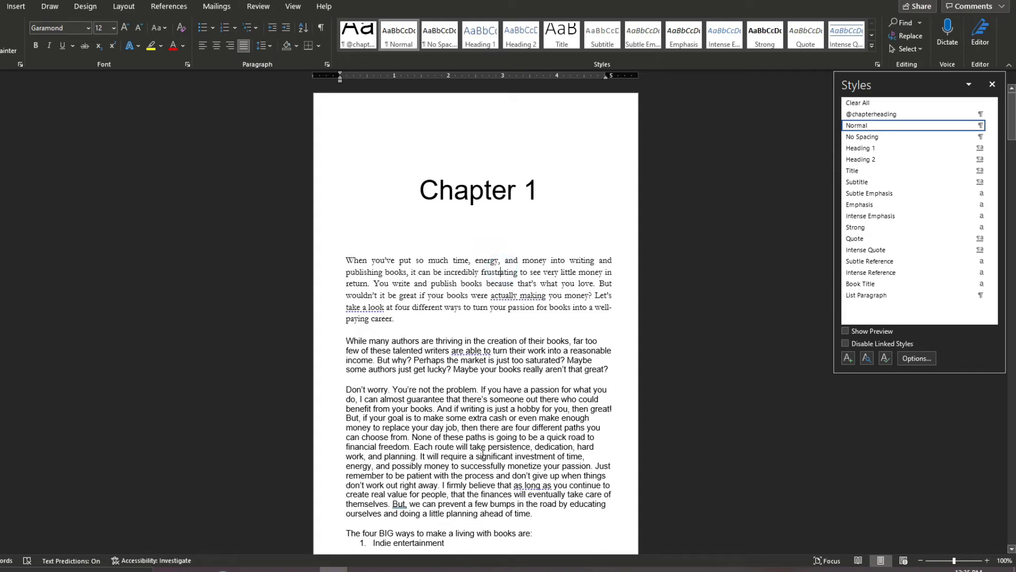
# Set the spacing after Chapter 1's opening paragraph to 6 pt.
pyautogui.click(346, 259)
pyautogui.click(394, 295)
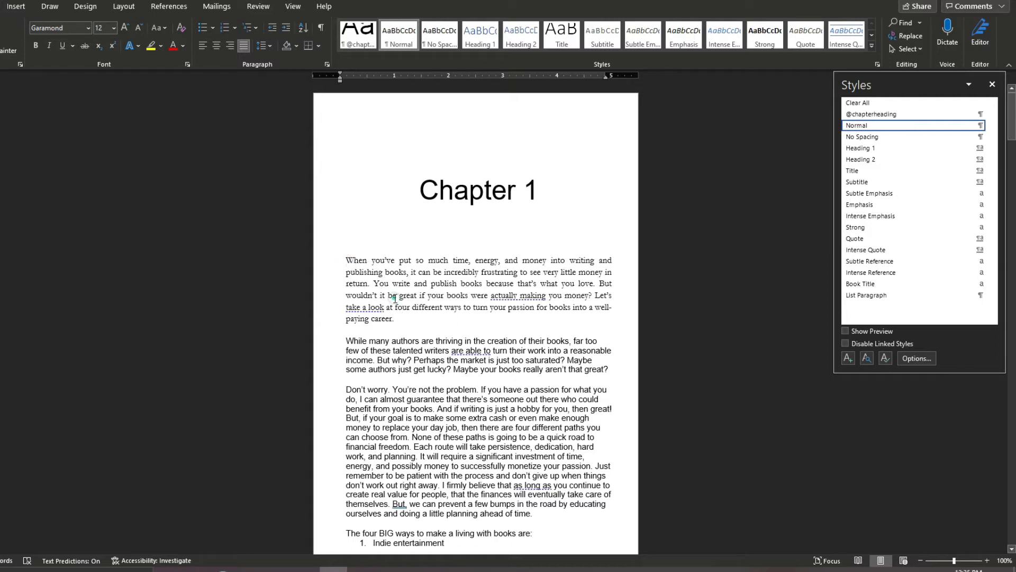
pyautogui.click(125, 10)
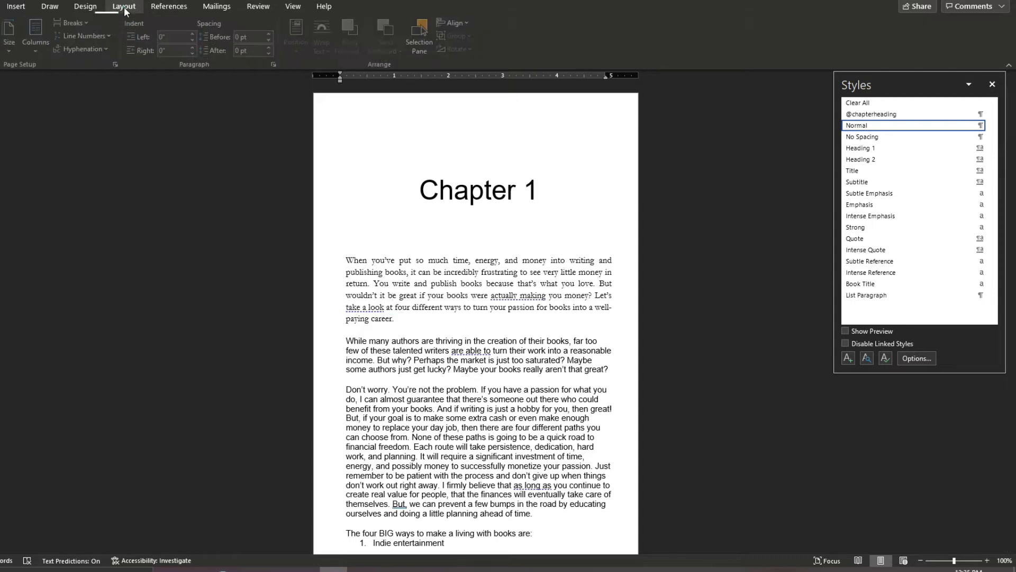
pyautogui.click(271, 48)
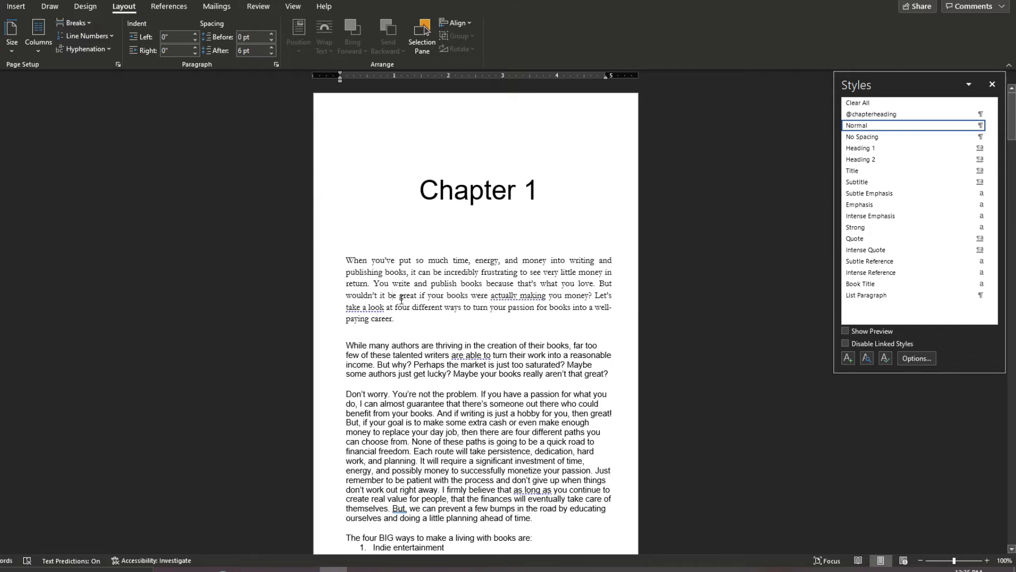
# Delete the blank lines separating the first three body paragraphs of Chapter 1.
pyautogui.click(409, 321)
pyautogui.click(355, 336)
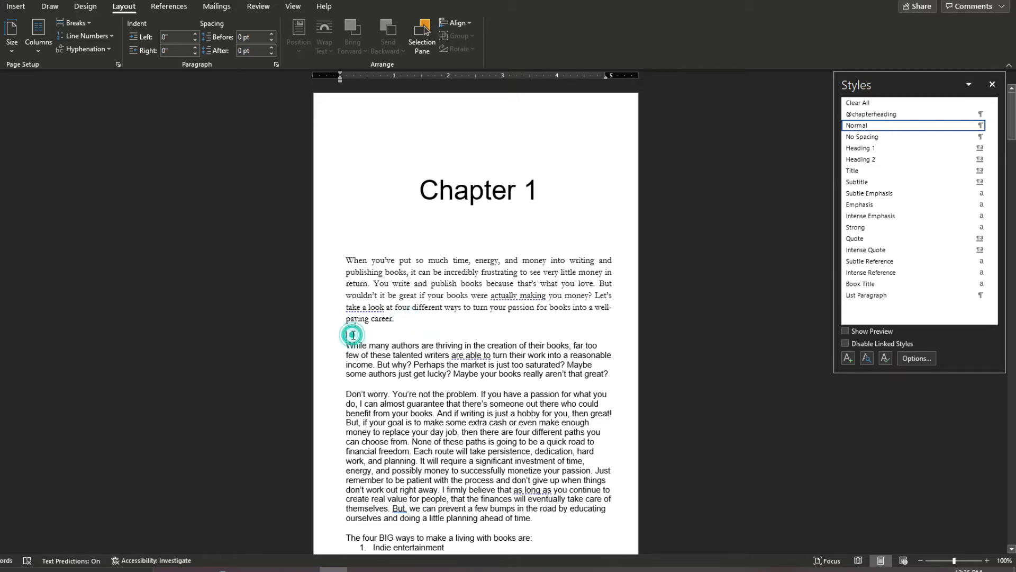
pyautogui.press('BackSpace')
pyautogui.click(365, 374)
pyautogui.press('BackSpace')
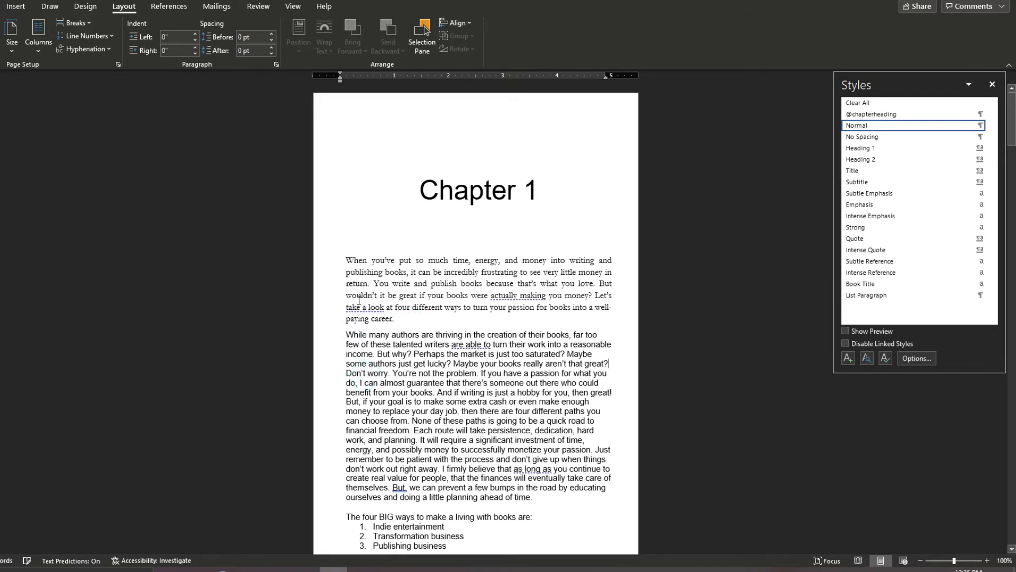
pyautogui.moveTo(356, 337); pyautogui.dragTo(418, 469)
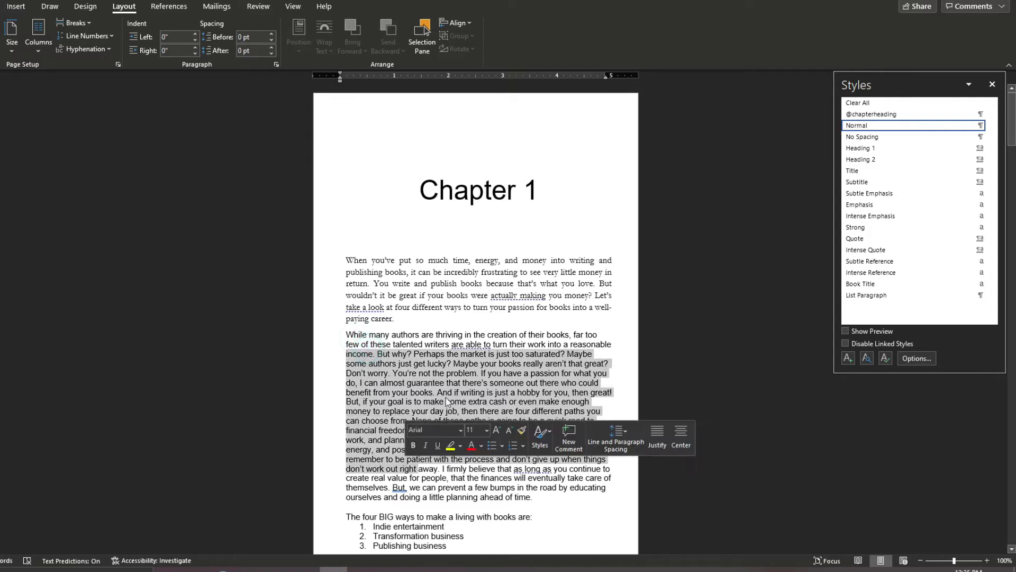
pyautogui.click(471, 309)
pyautogui.click(384, 283)
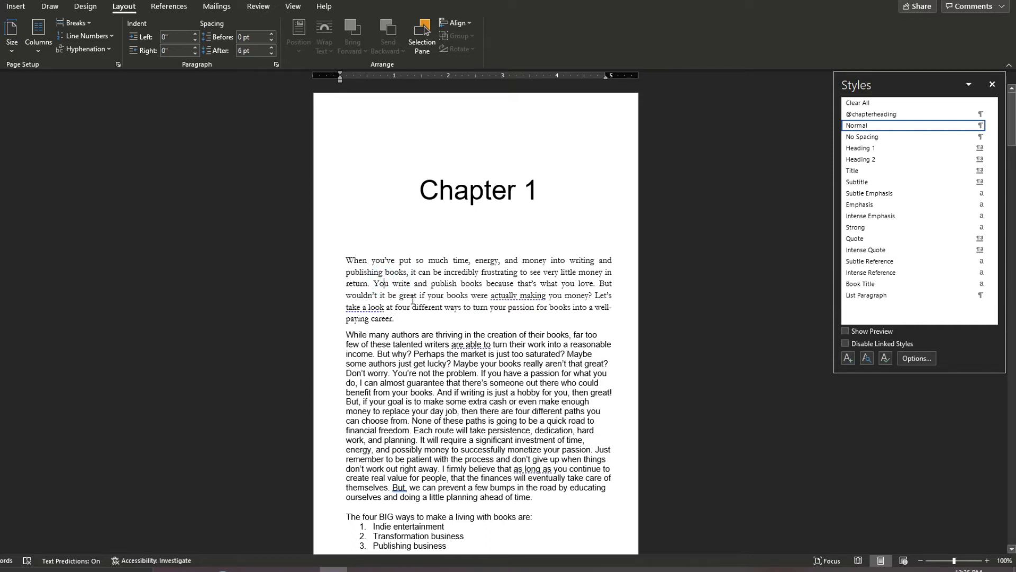
pyautogui.click(848, 358)
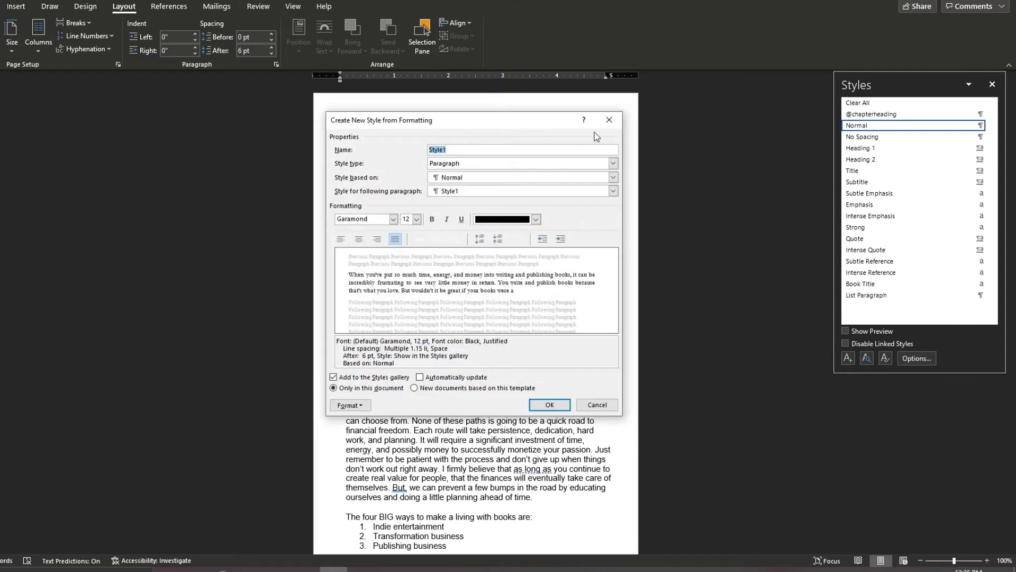
pyautogui.click(608, 118)
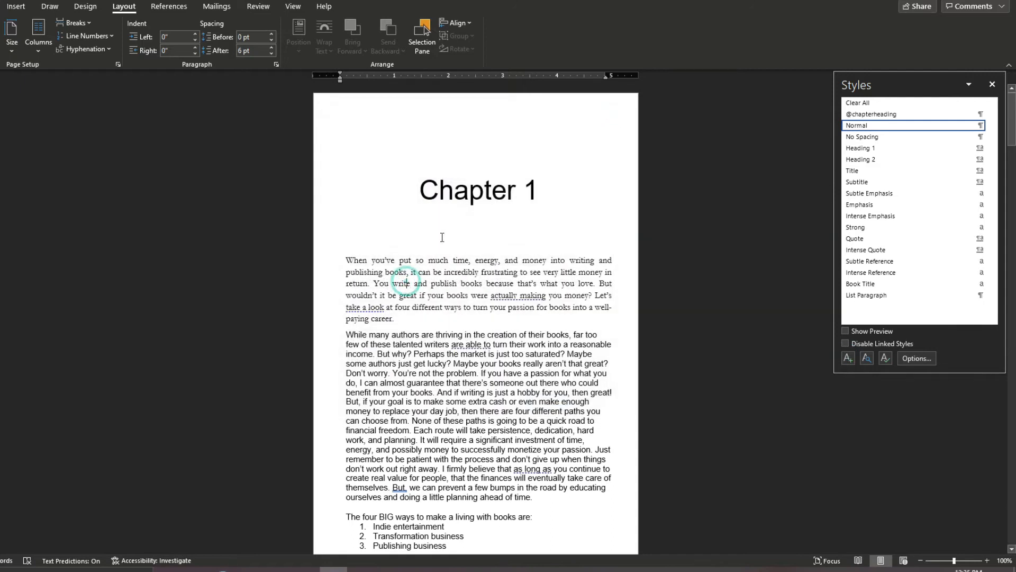
pyautogui.click(848, 357)
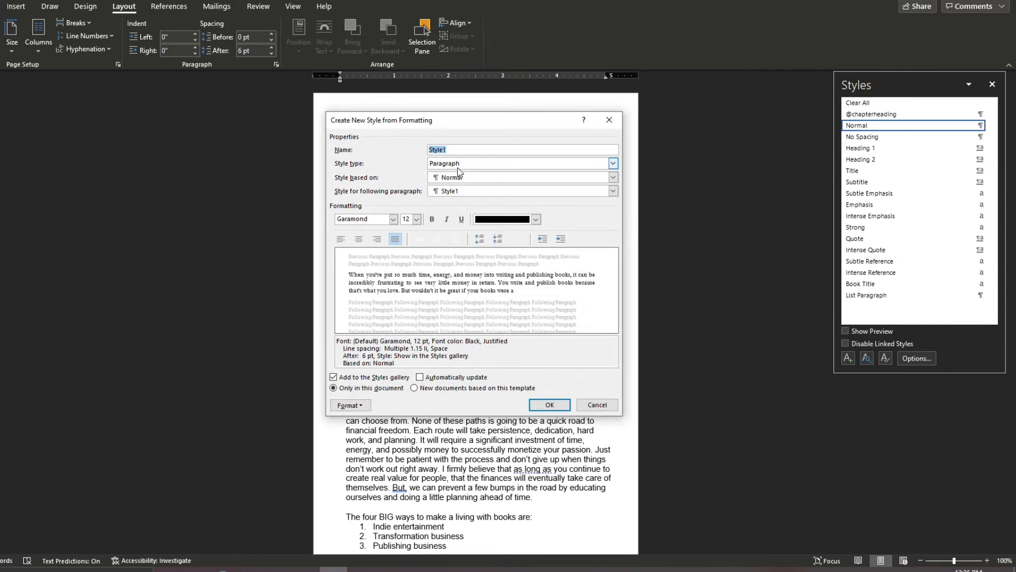
pyautogui.click(523, 180)
pyautogui.click(477, 192)
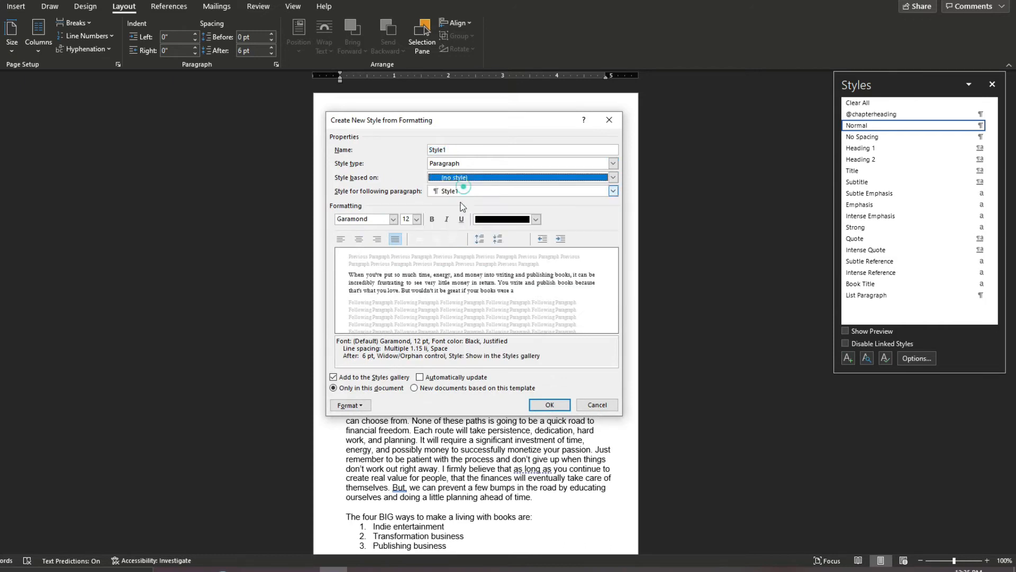
pyautogui.doubleClick(453, 149)
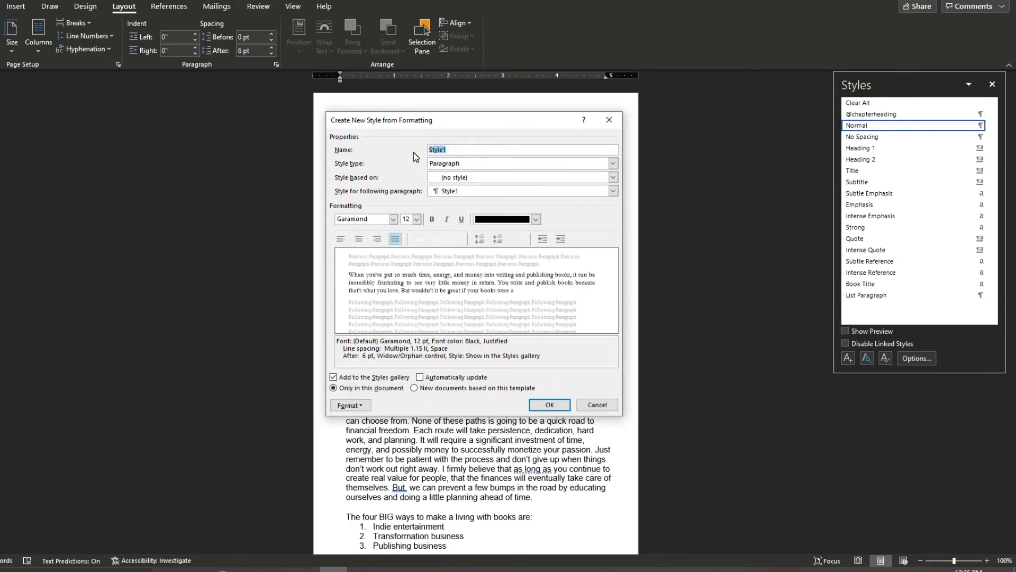
pyautogui.write('@paragraph')
pyautogui.click(350, 405)
pyautogui.click(363, 432)
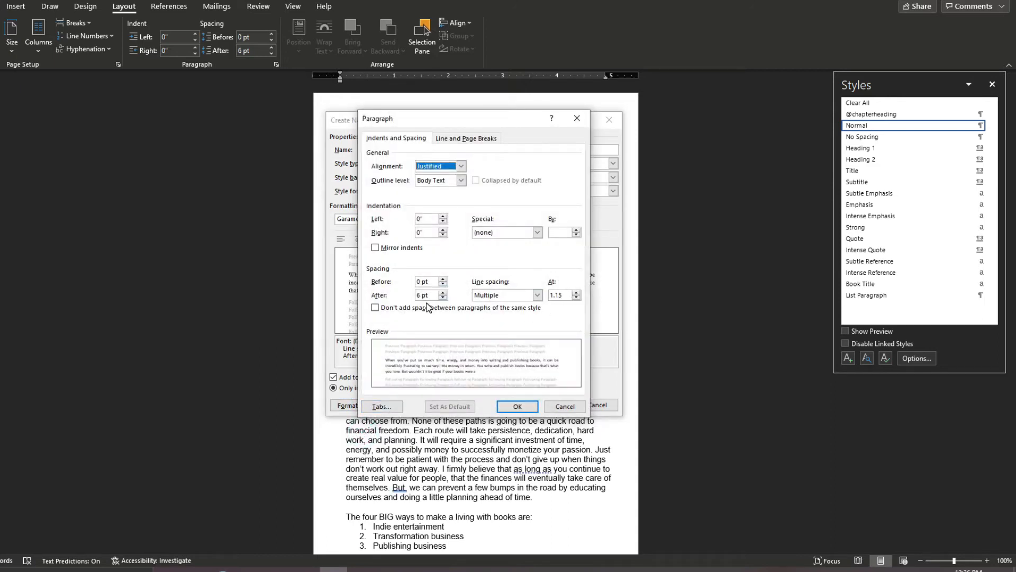
pyautogui.click(517, 406)
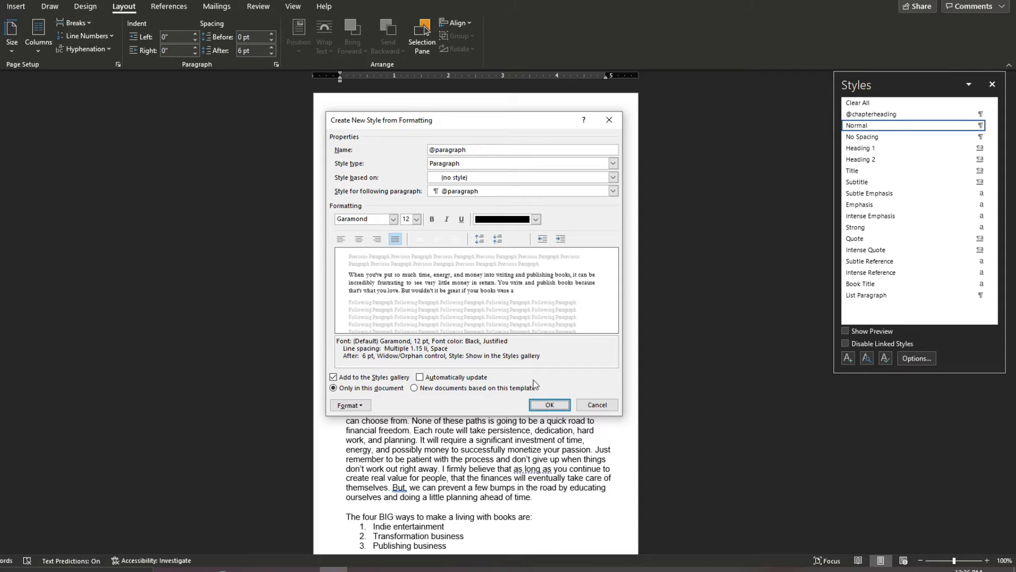
pyautogui.click(545, 406)
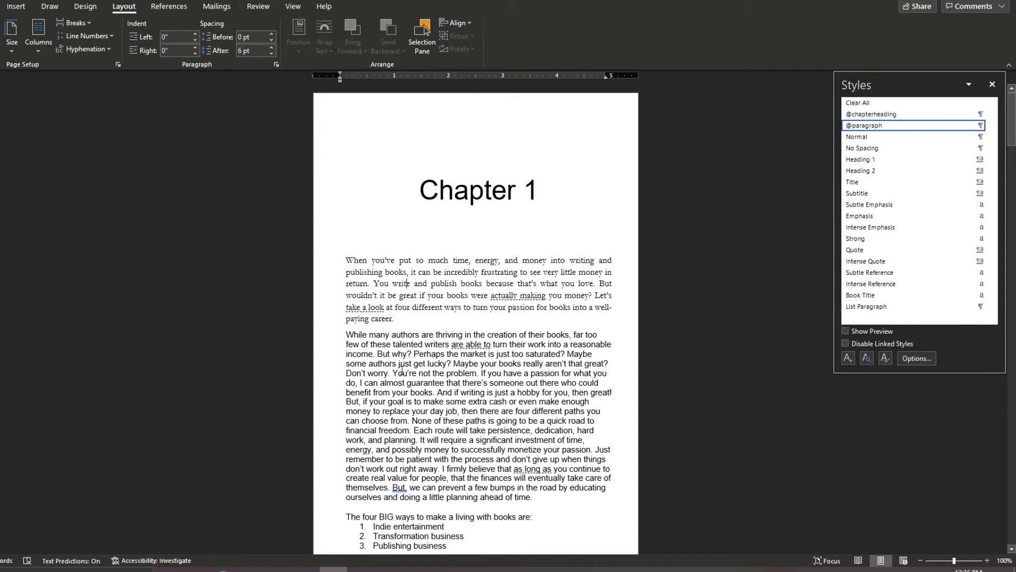
pyautogui.click(868, 137)
pyautogui.click(872, 127)
pyautogui.click(443, 405)
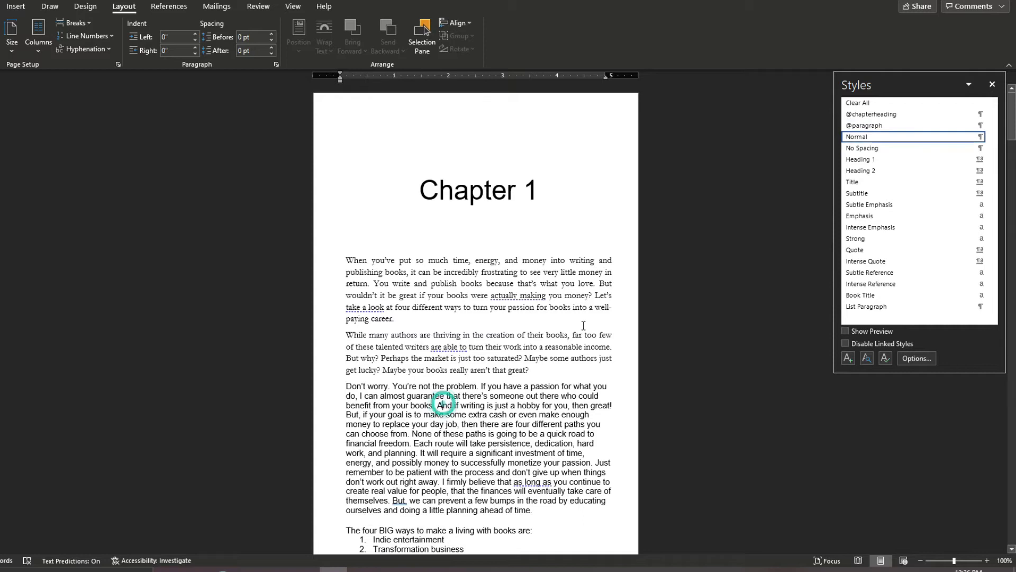
pyautogui.click(865, 127)
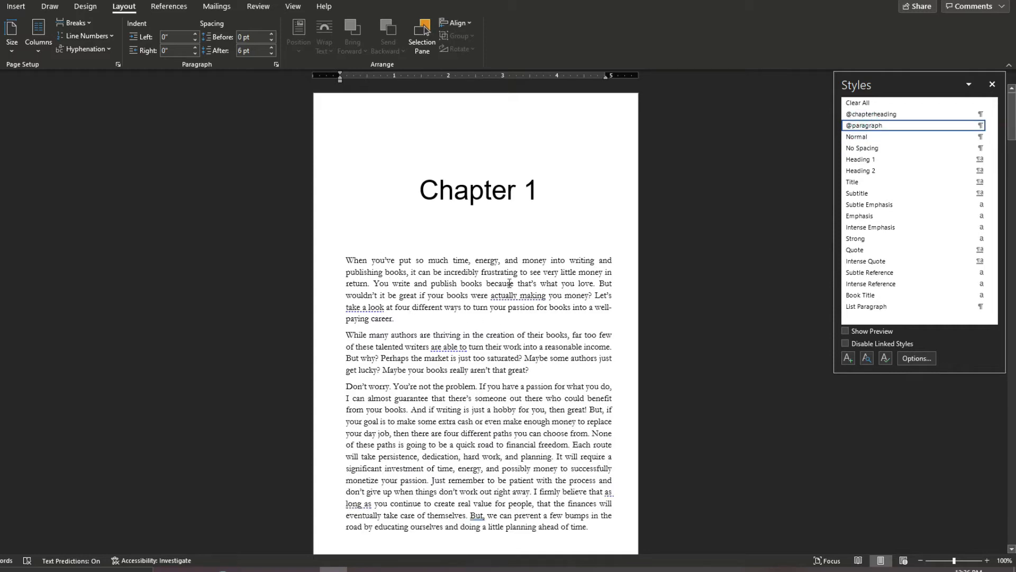
# Change the font of Chapter 1's opening paragraph to Times New Roman.
pyautogui.scroll(-3, 509, 283)
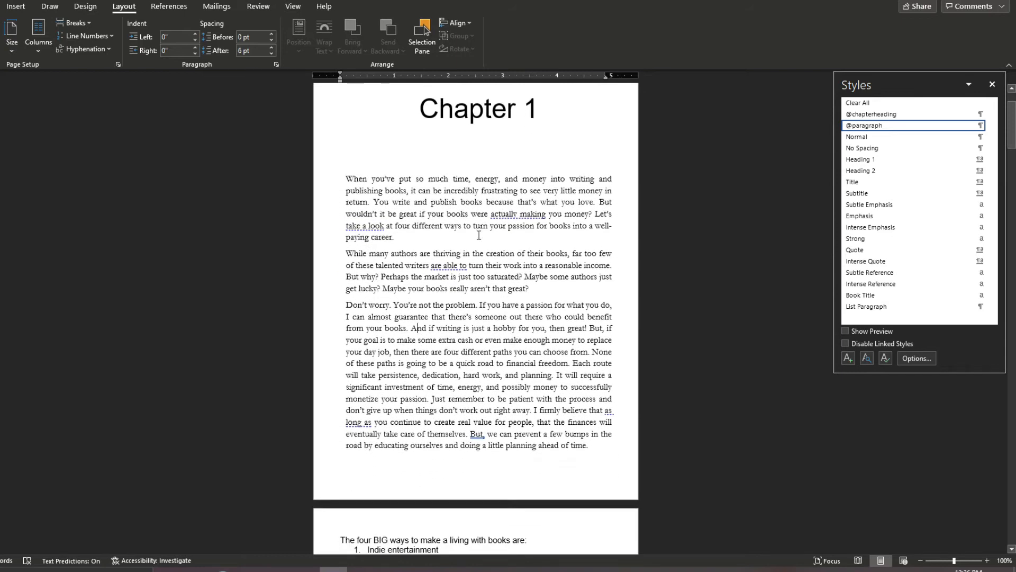
pyautogui.click(384, 193)
pyautogui.tripleClick(349, 179)
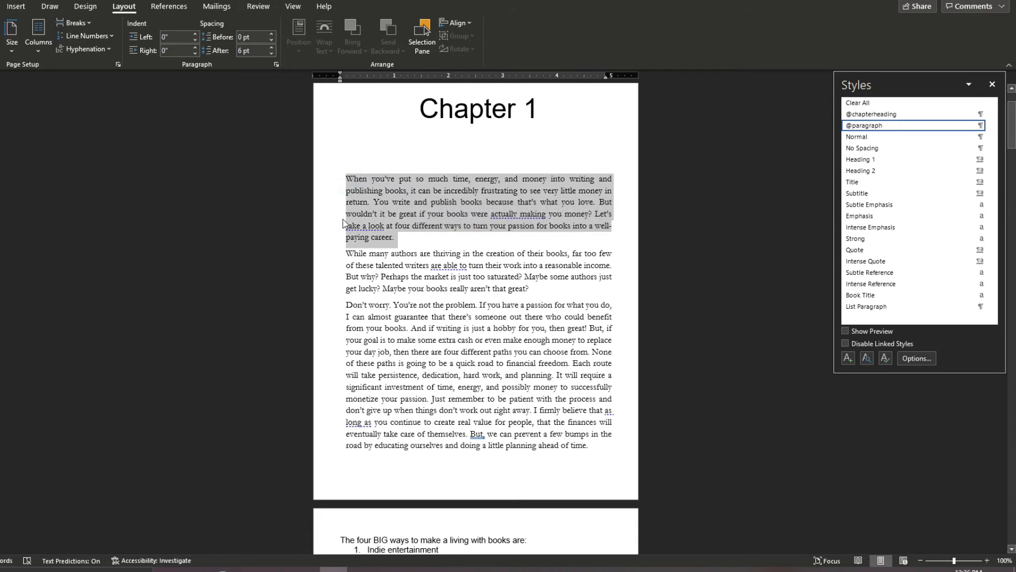
pyautogui.scroll(3, 351, 181)
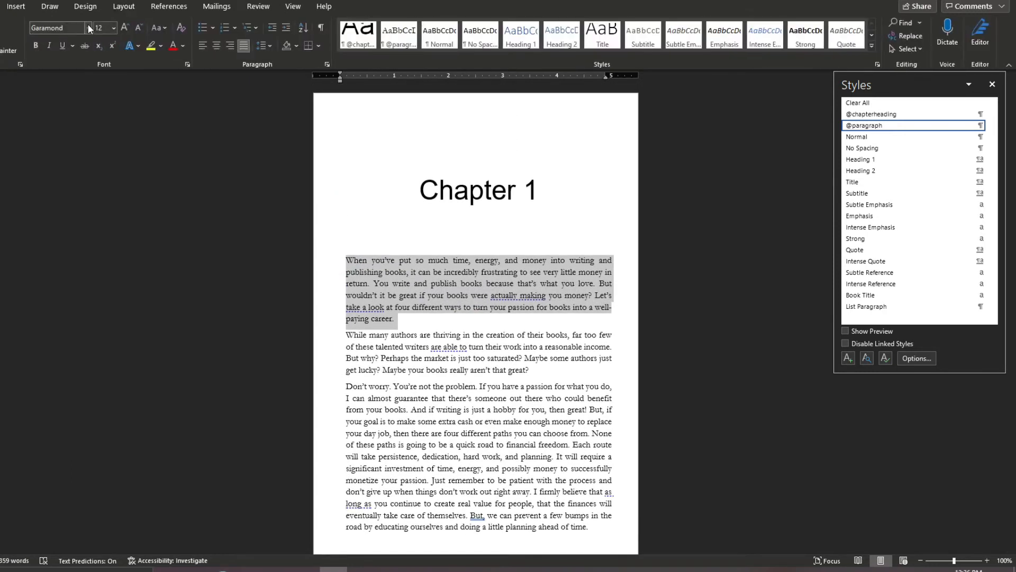
pyautogui.click(88, 28)
pyautogui.click(80, 139)
pyautogui.click(471, 325)
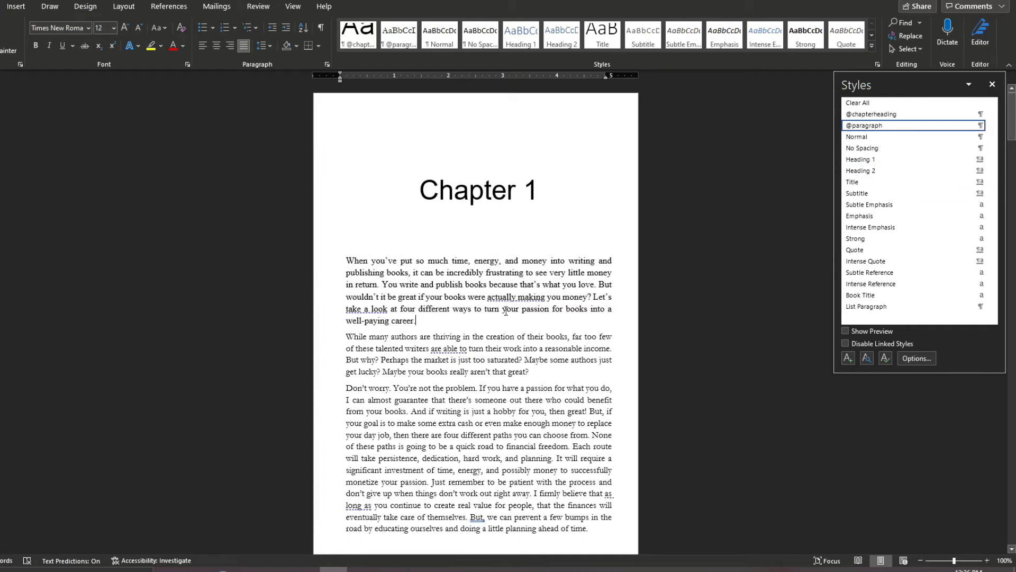
pyautogui.click(992, 126)
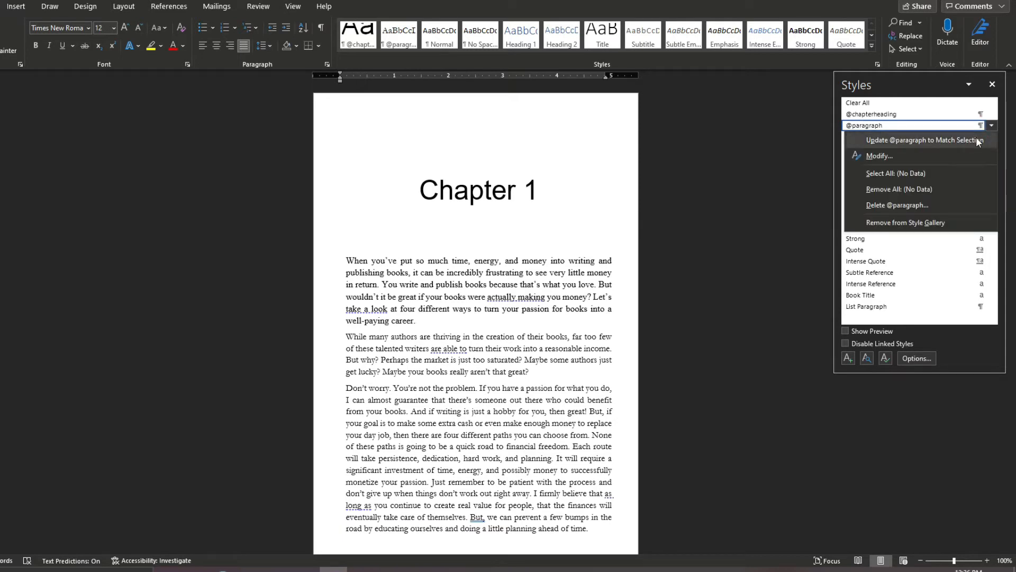
pyautogui.click(976, 140)
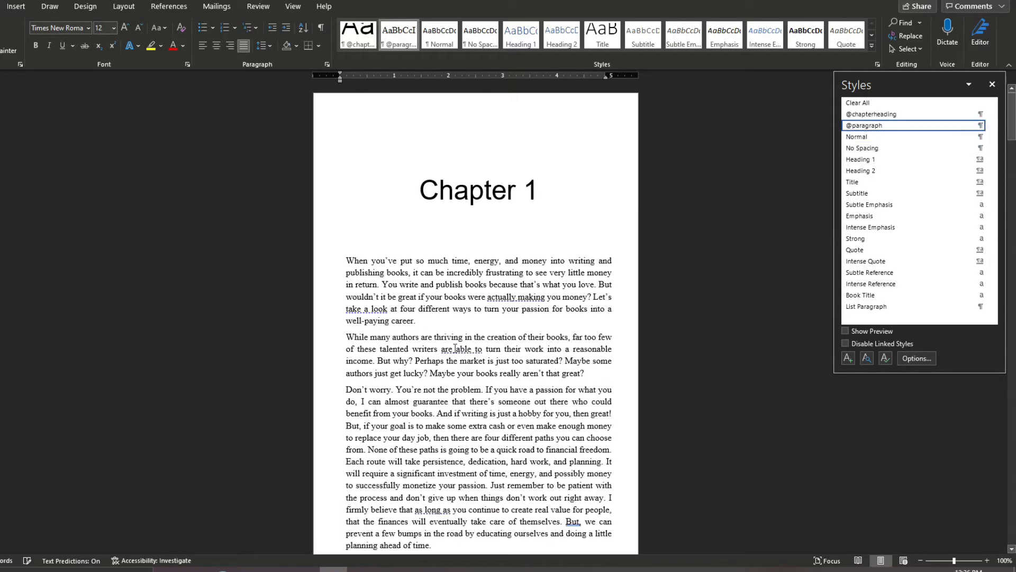
pyautogui.click(527, 316)
# Give Chapter 1's opening paragraph a first-line indent of about 0.3 inches.
pyautogui.scroll(-3, 418, 306)
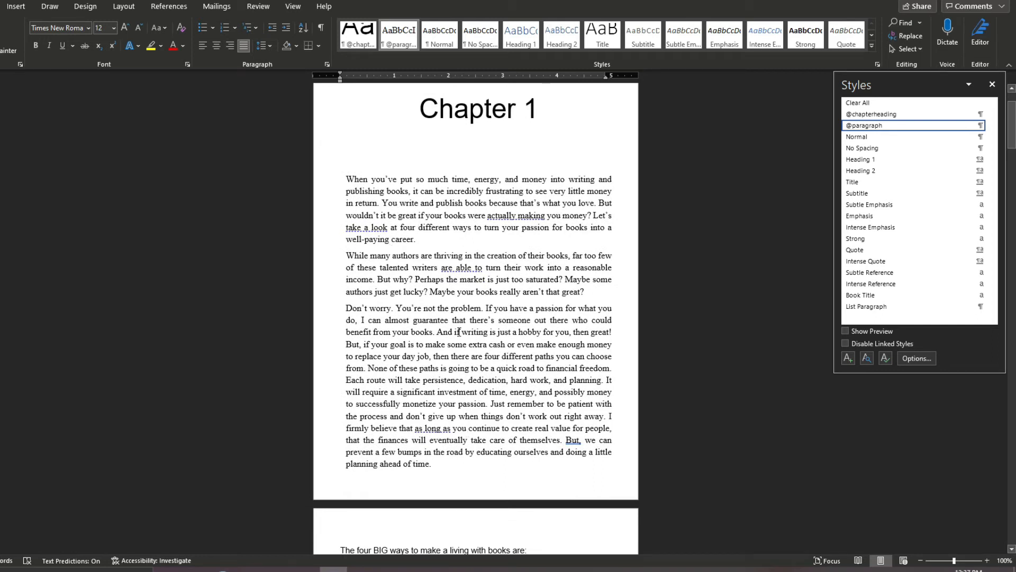
pyautogui.scroll(2, 458, 332)
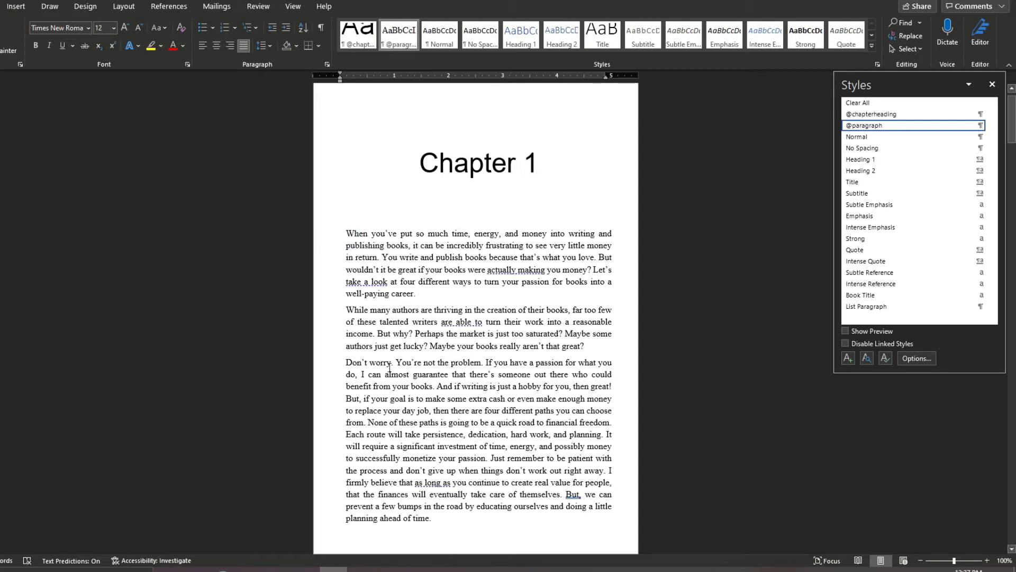
pyautogui.press('Tab')
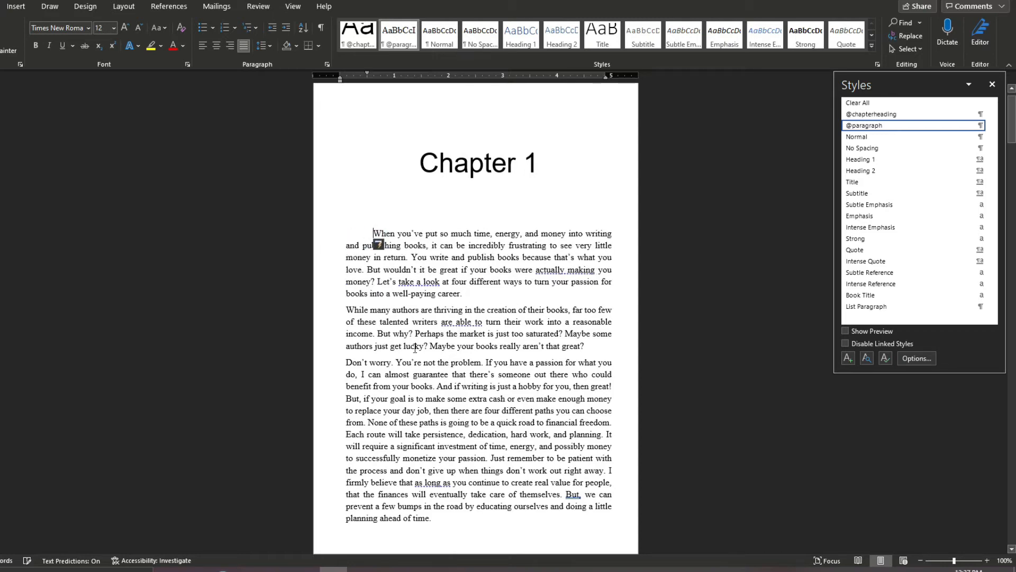
pyautogui.moveTo(368, 76); pyautogui.dragTo(357, 74)
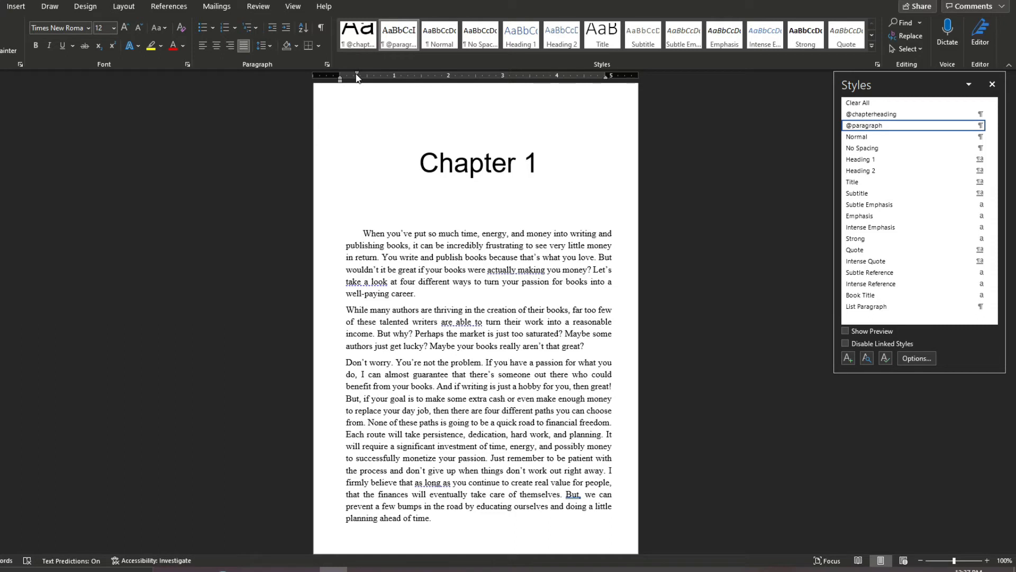
pyautogui.moveTo(358, 76)
pyautogui.mouseDown()
pyautogui.moveTo(342, 69)
pyautogui.moveTo(390, 79)
pyautogui.moveTo(358, 83)
pyautogui.mouseUp()
pyautogui.click(372, 294)
pyautogui.click(124, 7)
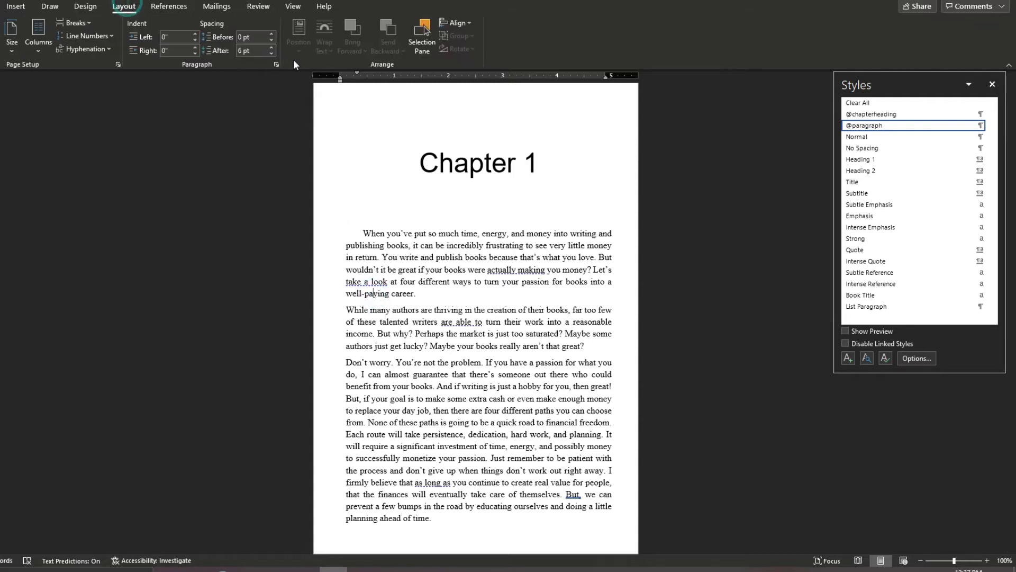
pyautogui.click(269, 53)
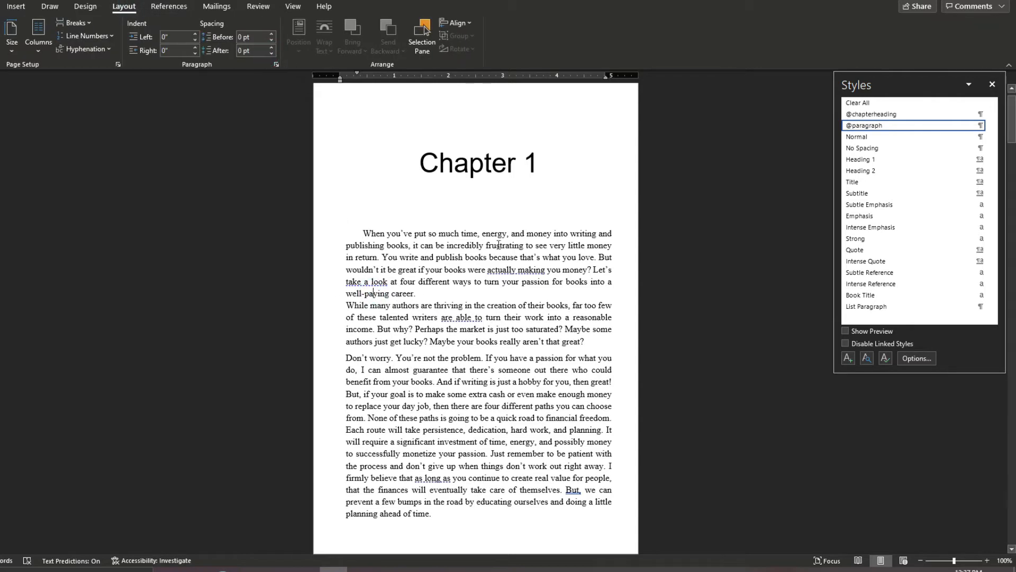
pyautogui.rightClick(969, 129)
pyautogui.click(977, 138)
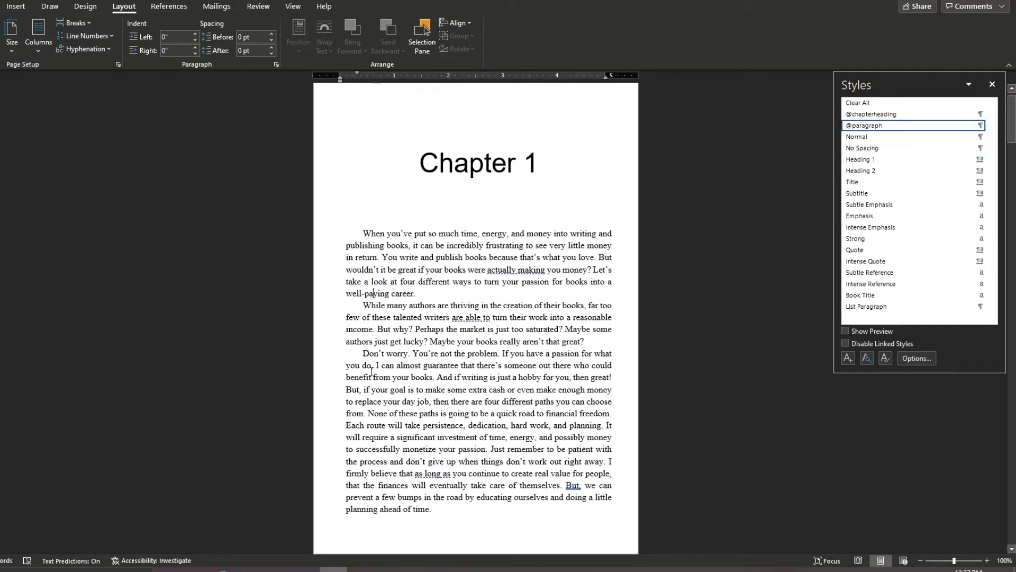
# Examine the restyled Chapter 1 paragraphs and the numbered list and text on the following page.
pyautogui.scroll(1, 469, 362)
pyautogui.scroll(-2, 492, 404)
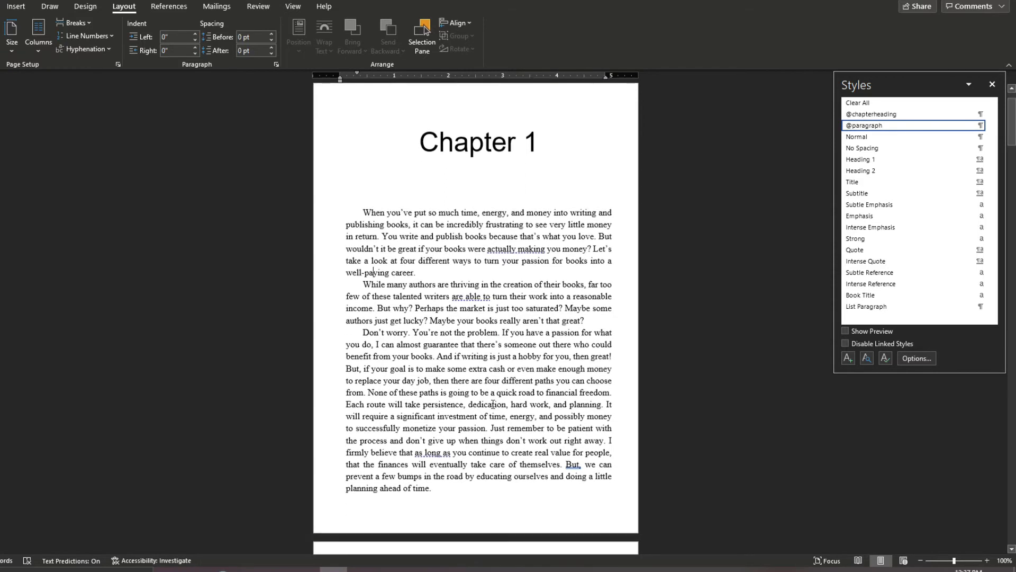
pyautogui.scroll(1, 492, 404)
pyautogui.scroll(1, 494, 405)
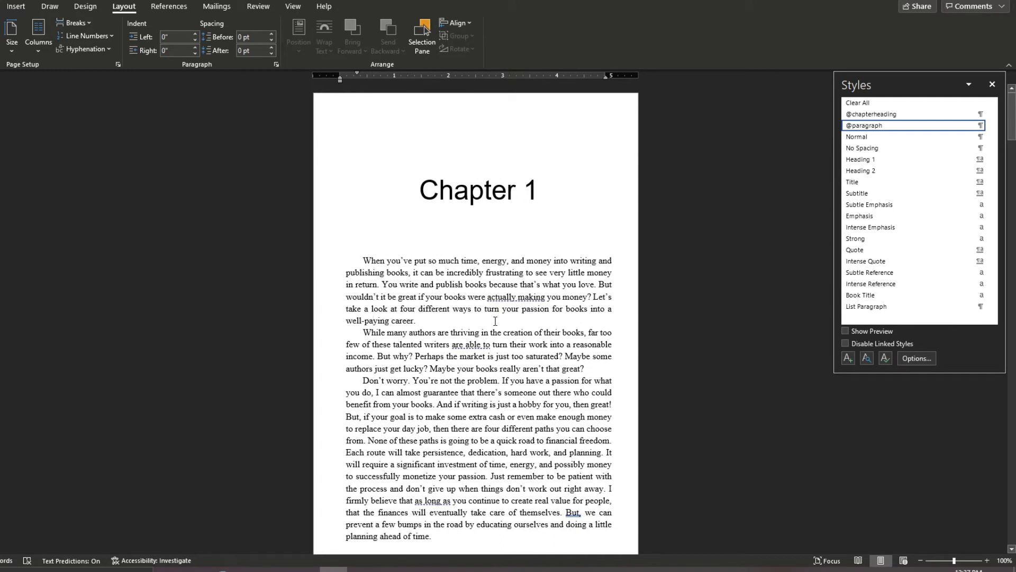
pyautogui.scroll(-6, 529, 172)
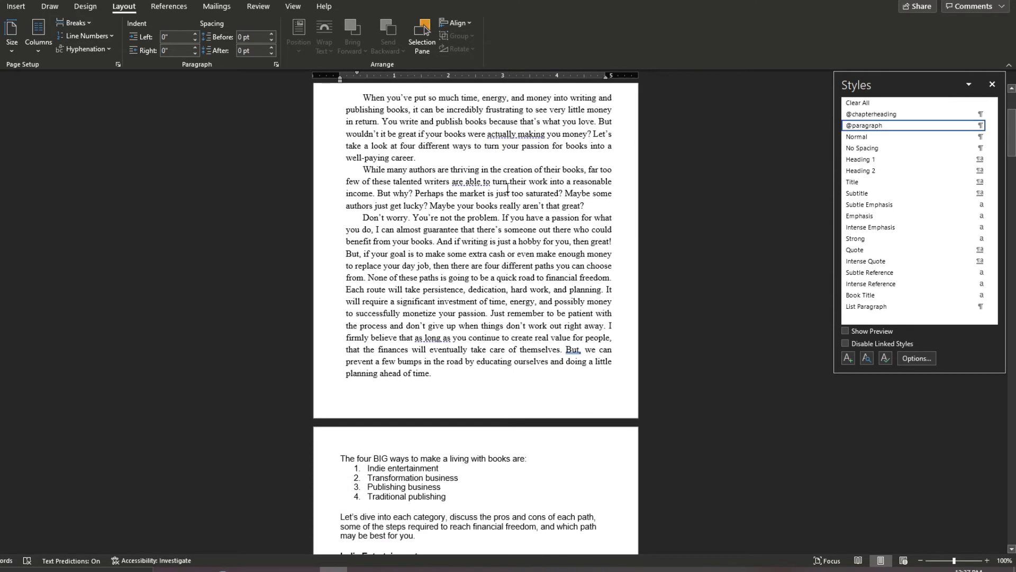
pyautogui.scroll(-5, 507, 188)
pyautogui.scroll(8, 506, 196)
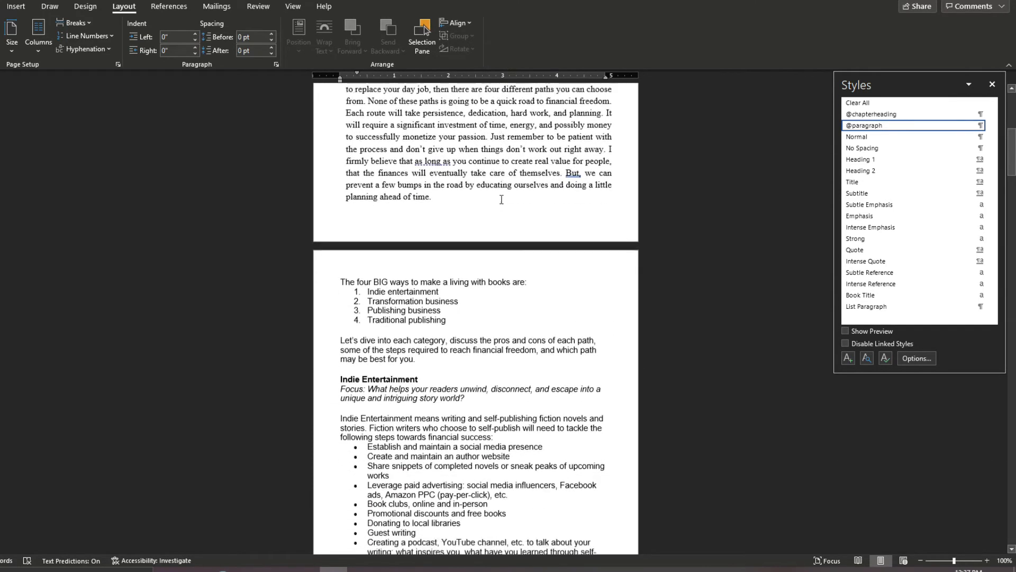
pyautogui.scroll(-7, 417, 197)
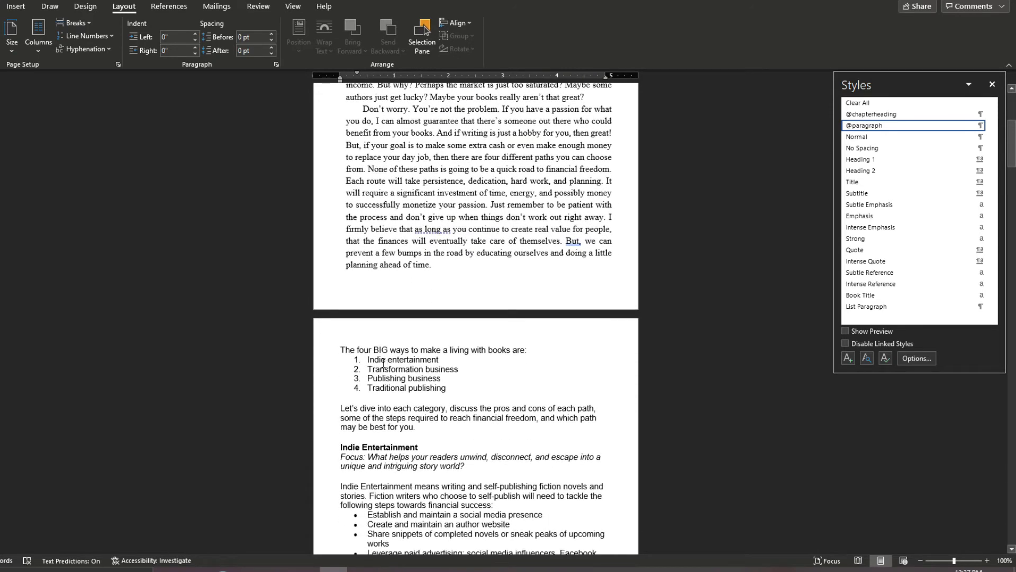
pyautogui.scroll(-1, 384, 364)
pyautogui.moveTo(390, 360); pyautogui.dragTo(367, 332)
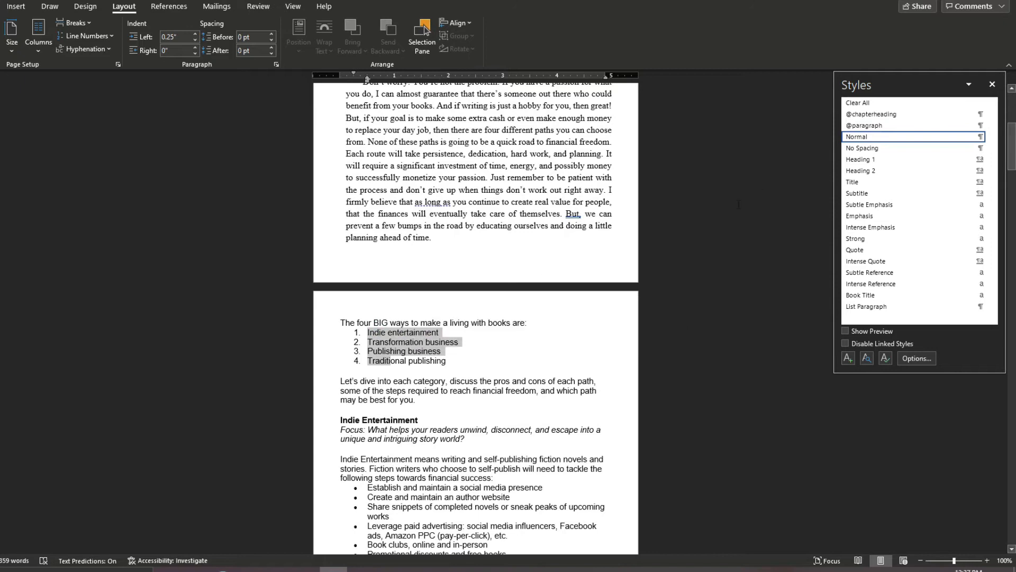
pyautogui.click(868, 125)
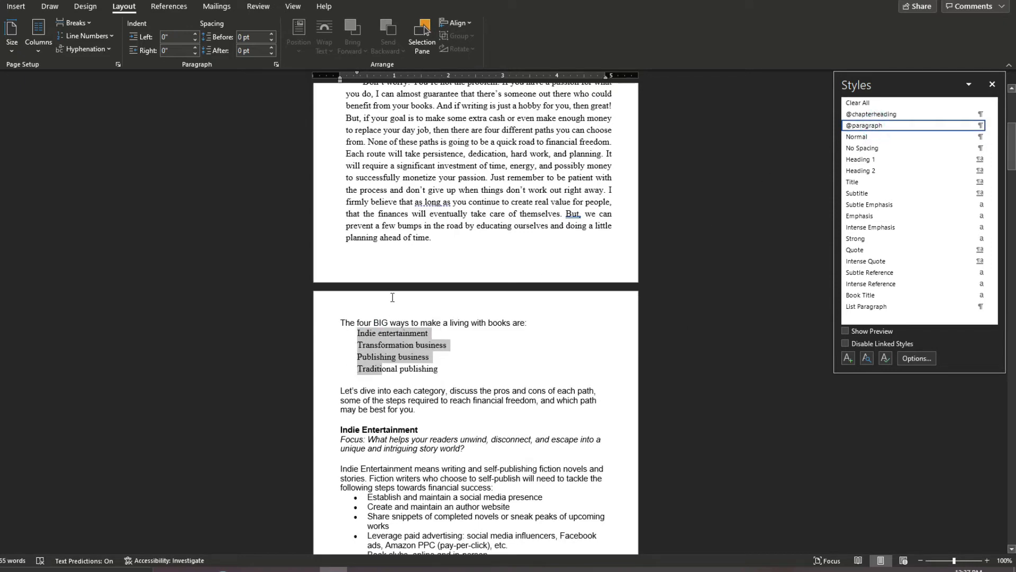
pyautogui.press('super')
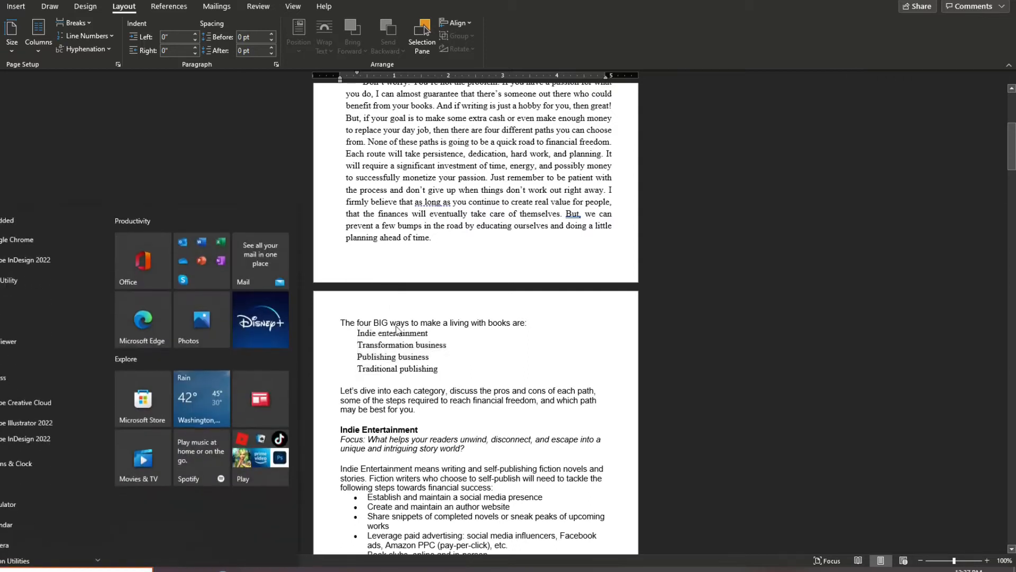
pyautogui.press('super')
pyautogui.hotkey('ctrl', 'z')
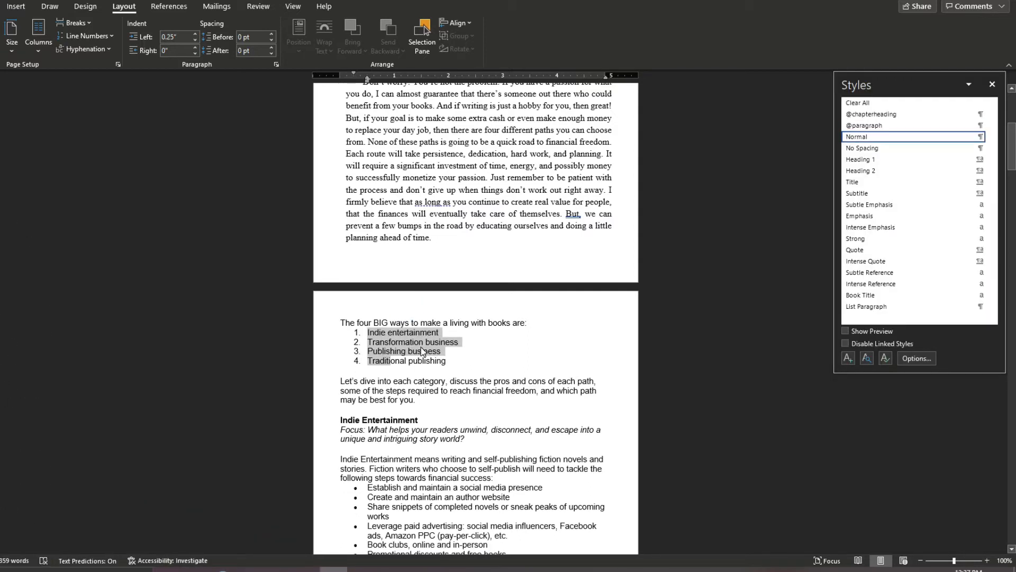
pyautogui.click(848, 358)
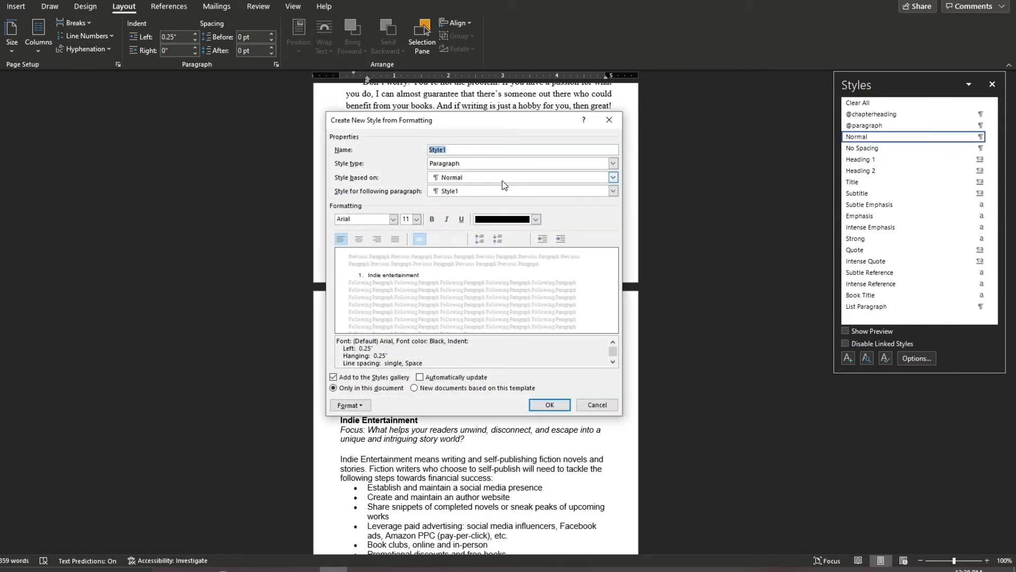
pyautogui.write('@numb')
pyautogui.click(393, 219)
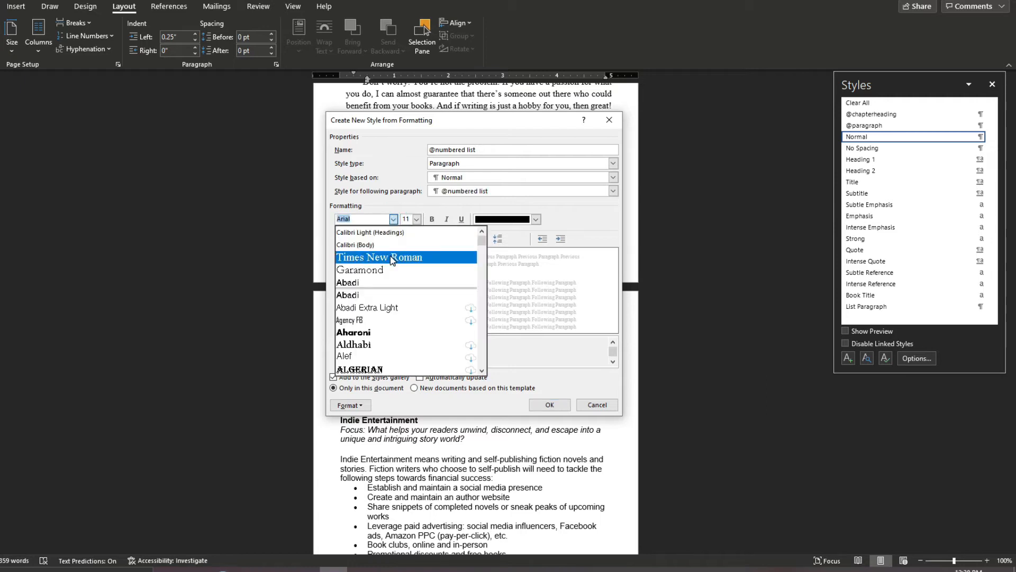
pyautogui.click(392, 258)
pyautogui.click(417, 219)
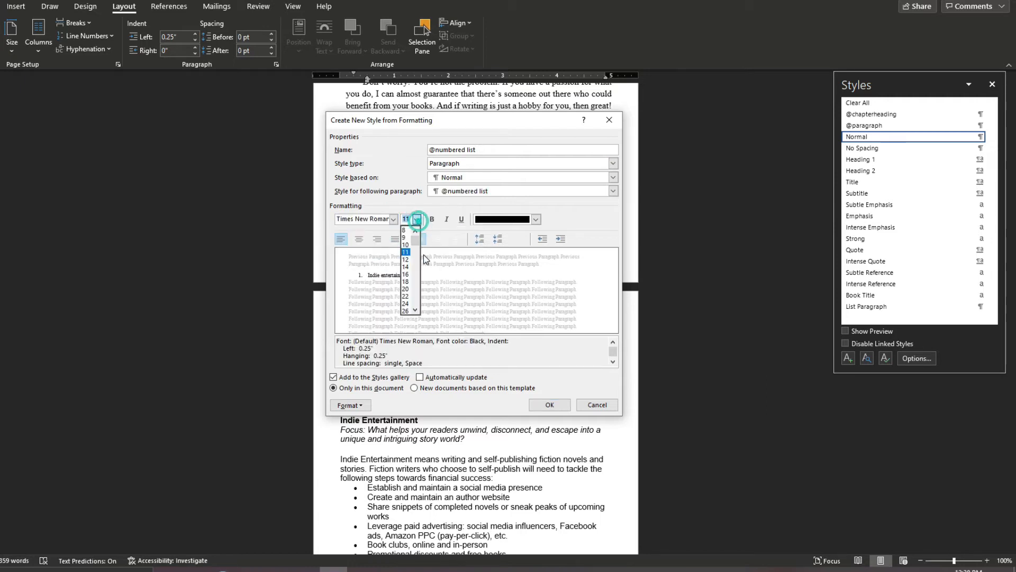
pyautogui.click(409, 260)
# Set the new style's paragraph line spacing to Multiple and save the style.
pyautogui.click(350, 405)
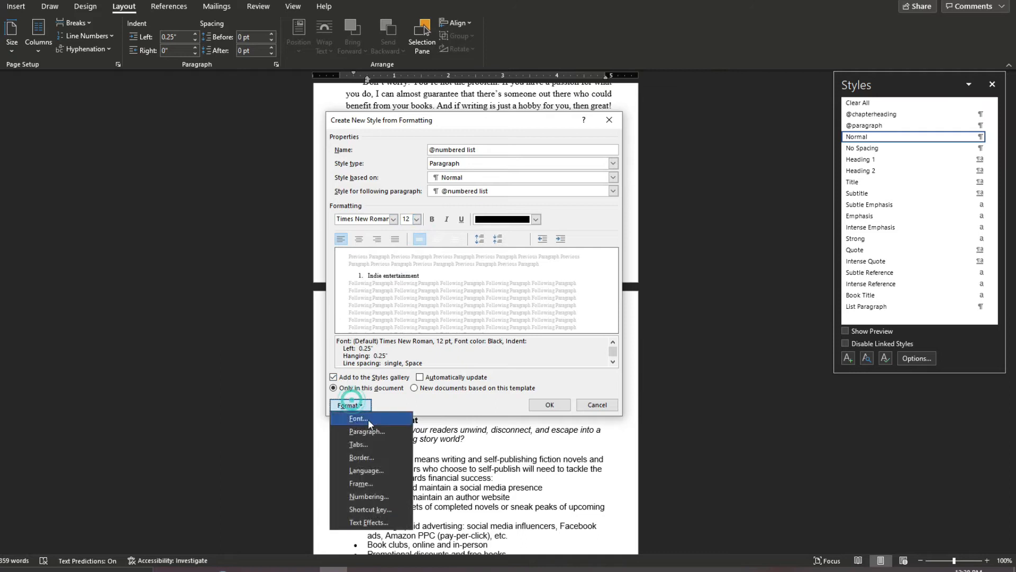
pyautogui.click(370, 433)
pyautogui.click(538, 295)
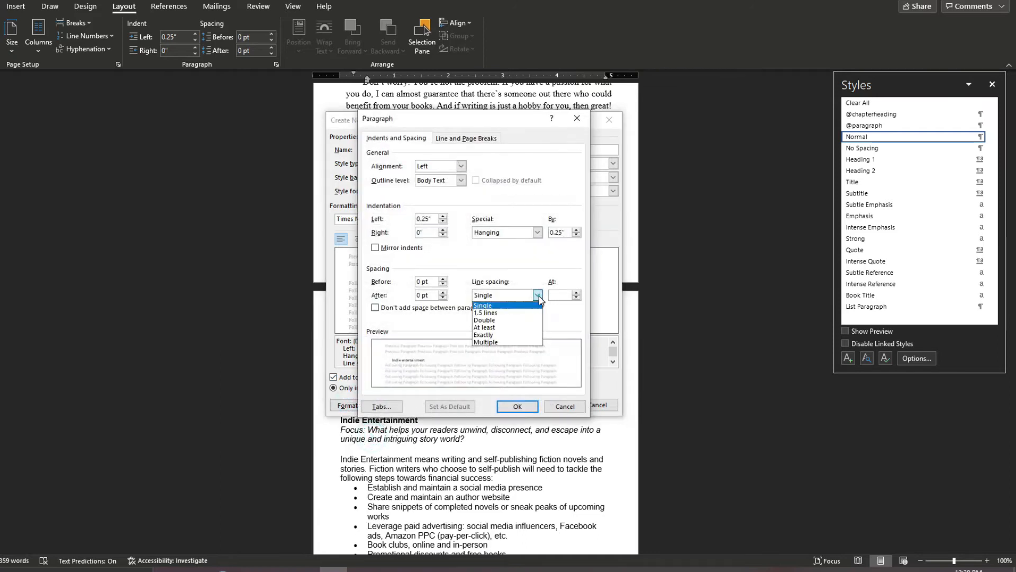
pyautogui.click(522, 342)
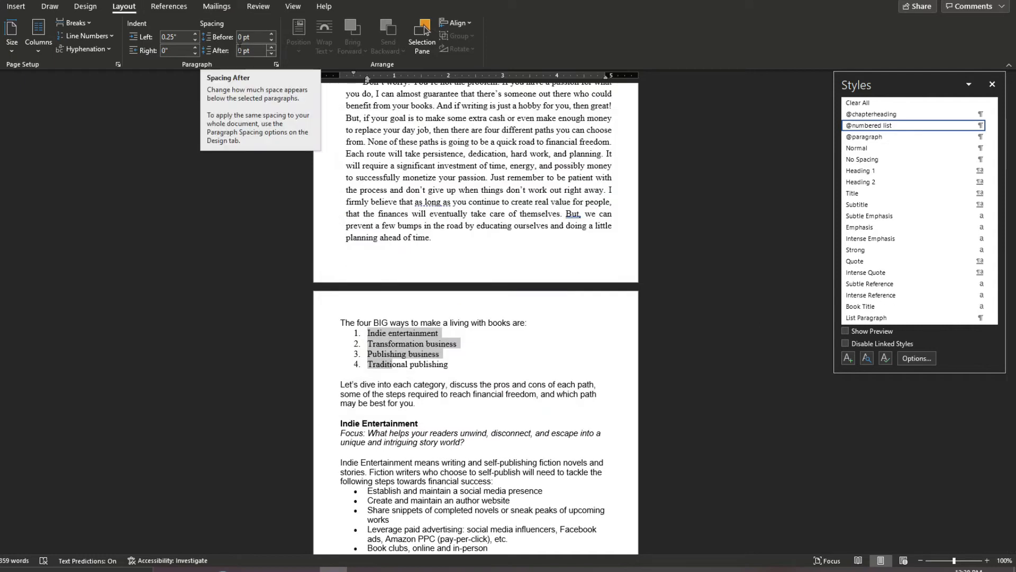
# Set the line spacing of the selected numbered list to 1.15.
pyautogui.click(2, 6)
pyautogui.click(267, 45)
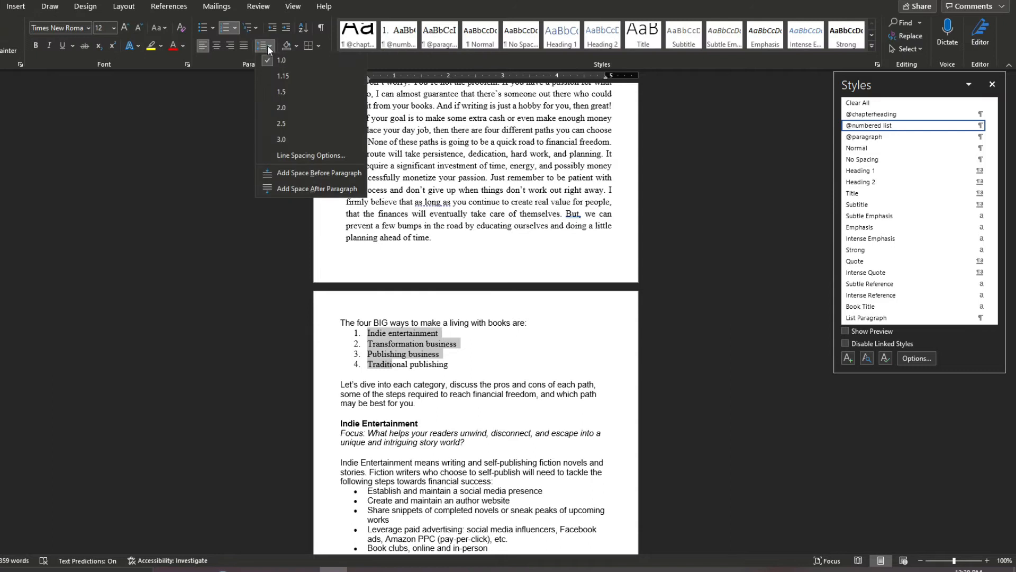
pyautogui.click(289, 78)
pyautogui.click(469, 323)
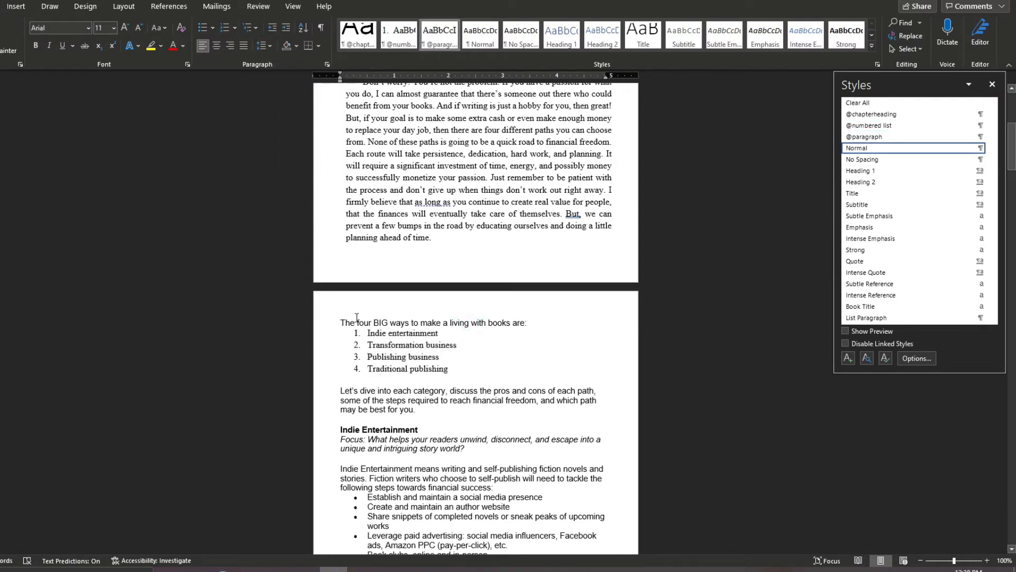
pyautogui.click(346, 323)
pyautogui.click(348, 323)
pyautogui.click(342, 321)
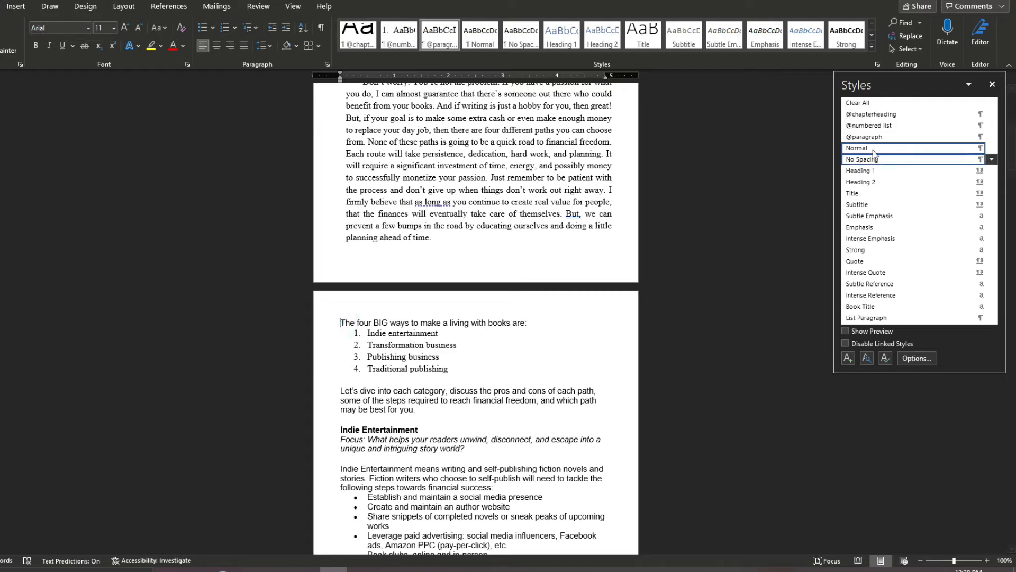
pyautogui.click(870, 137)
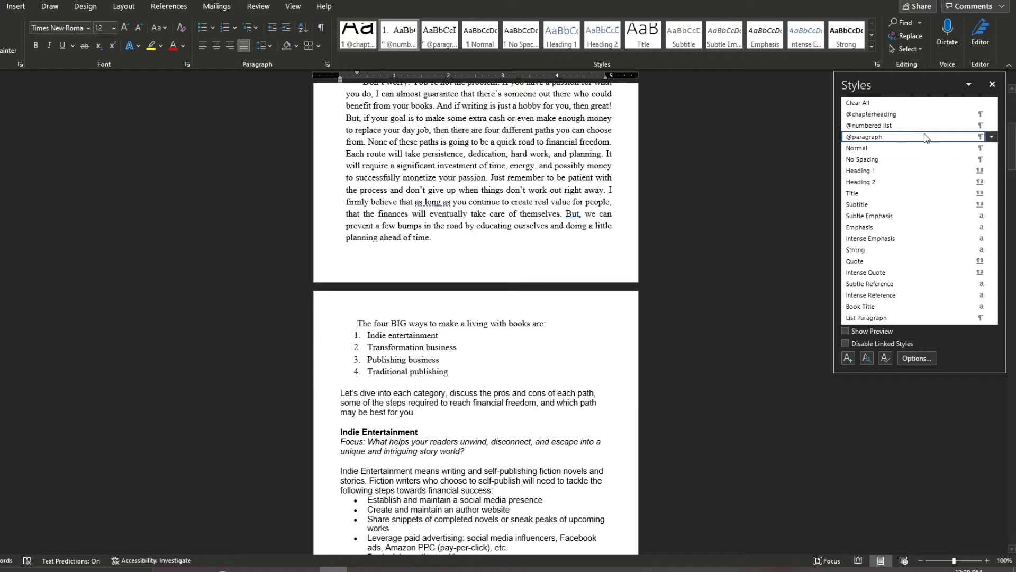
# Remove the first-line indent from the line introducing the list and set its spacing after to 6 pt.
pyautogui.click(357, 323)
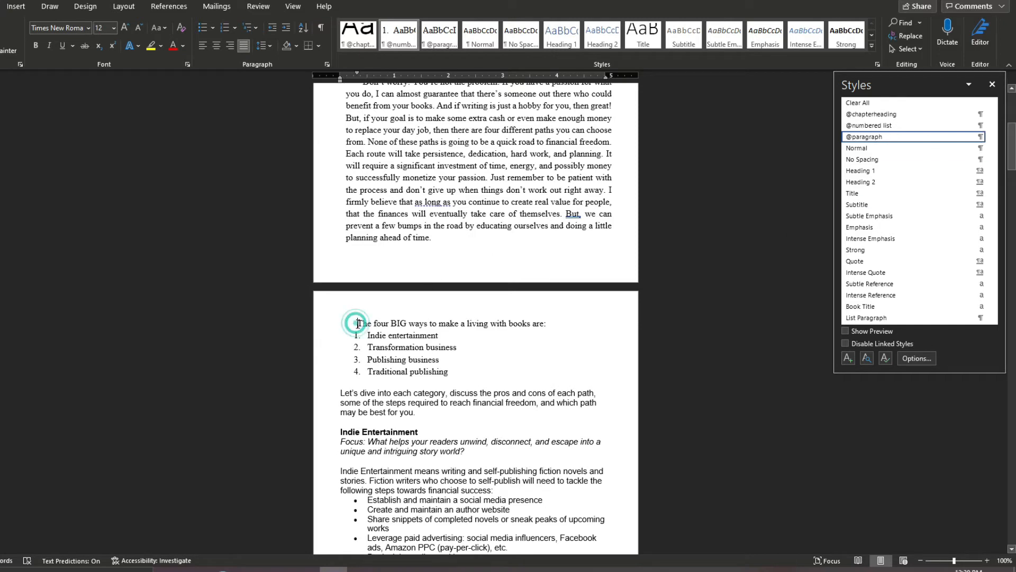
pyautogui.press('BackSpace')
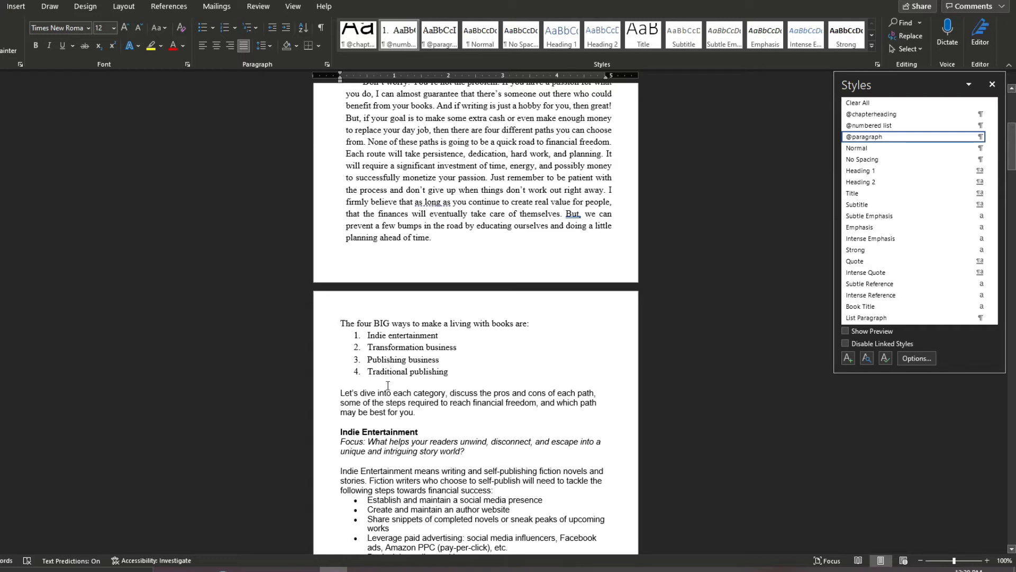
pyautogui.click(408, 324)
pyautogui.click(124, 6)
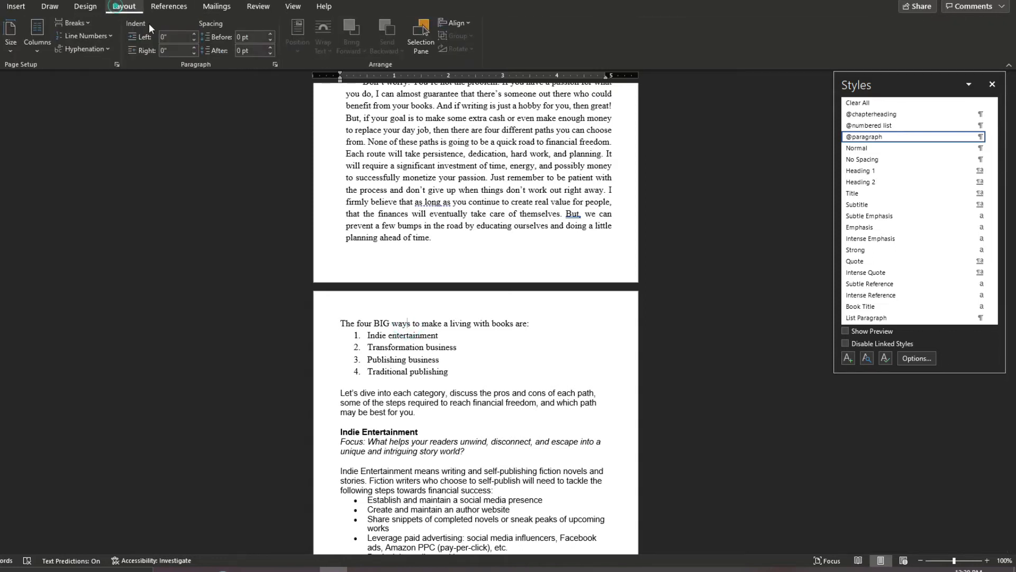
pyautogui.click(271, 48)
pyautogui.click(401, 328)
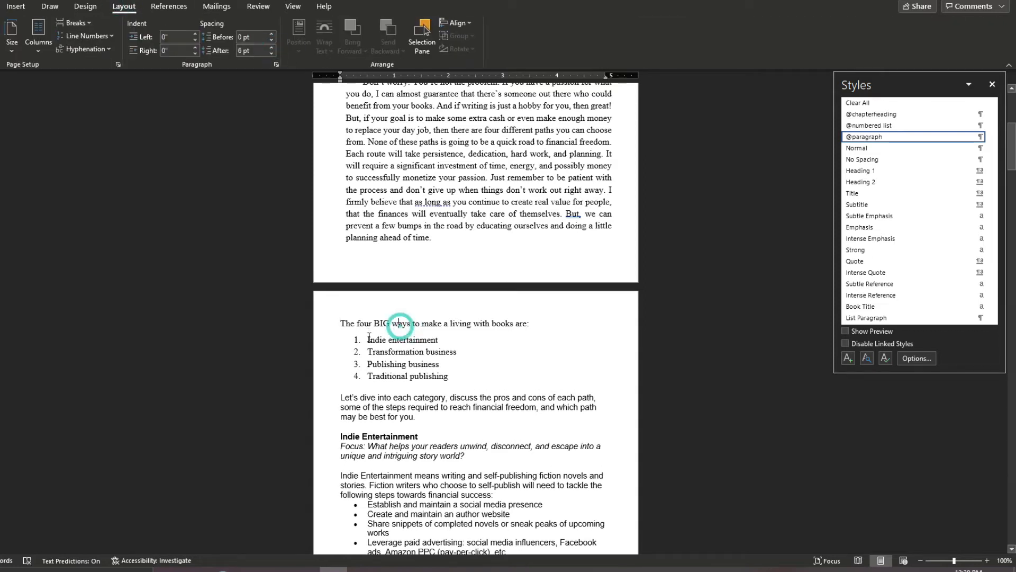
# Try a 0.31-inch left indent on the first numbered item alone, and undo it.
pyautogui.click(370, 344)
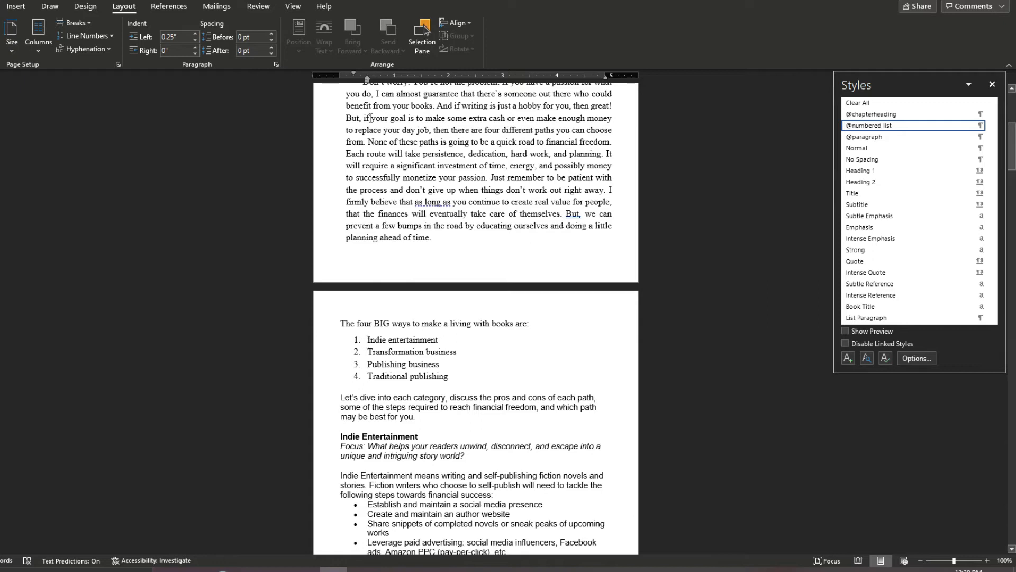
pyautogui.click(369, 83)
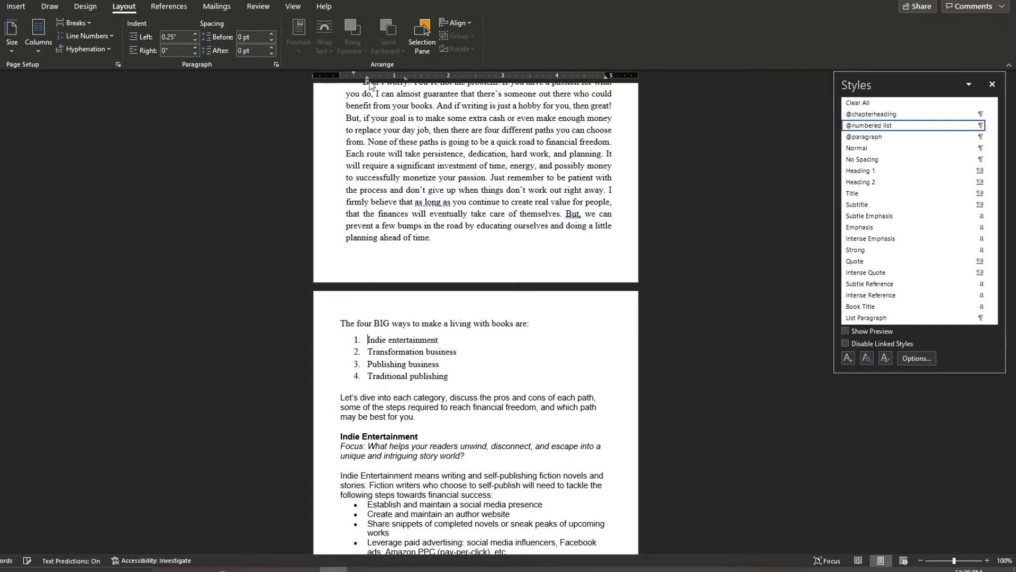
pyautogui.moveTo(369, 84); pyautogui.dragTo(372, 84)
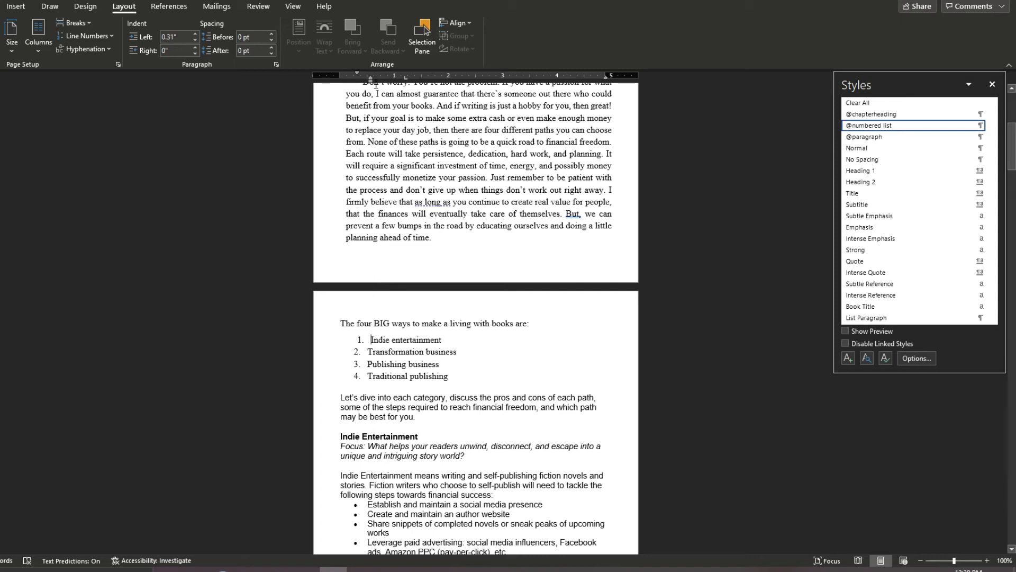
pyautogui.press('super')
pyautogui.write('word')
pyautogui.press('Return')
pyautogui.hotkey('ctrl', 'z')
# Shift the numbers of the whole numbered list outward to a left indent of 0.13 inches.
pyautogui.moveTo(453, 375); pyautogui.dragTo(369, 341)
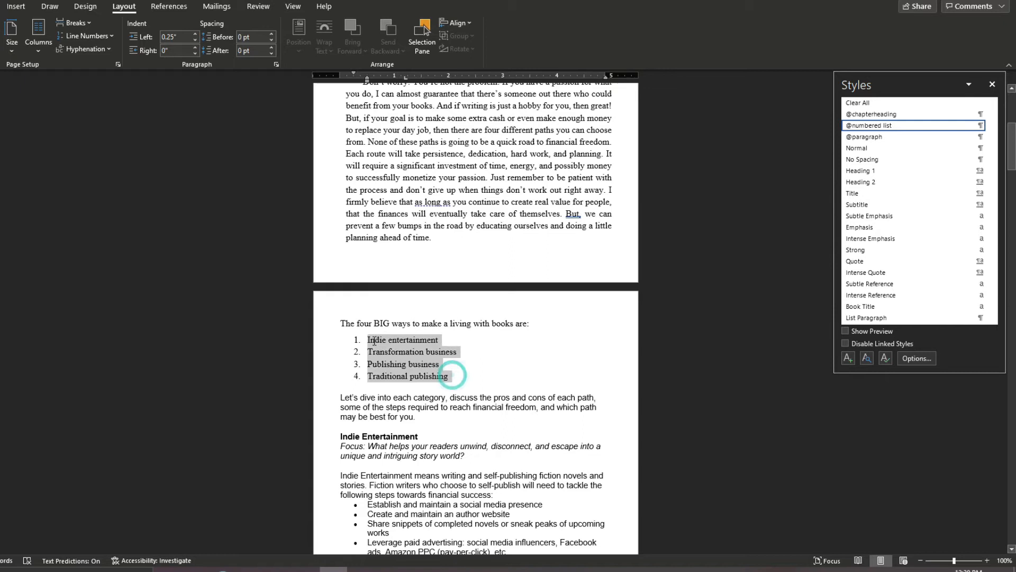
pyautogui.moveTo(369, 86)
pyautogui.mouseDown()
pyautogui.moveTo(466, 101)
pyautogui.moveTo(340, 100)
pyautogui.moveTo(384, 110)
pyautogui.mouseUp()
pyautogui.moveTo(344, 73)
pyautogui.mouseDown()
pyautogui.moveTo(358, 77)
pyautogui.moveTo(347, 76)
pyautogui.mouseUp()
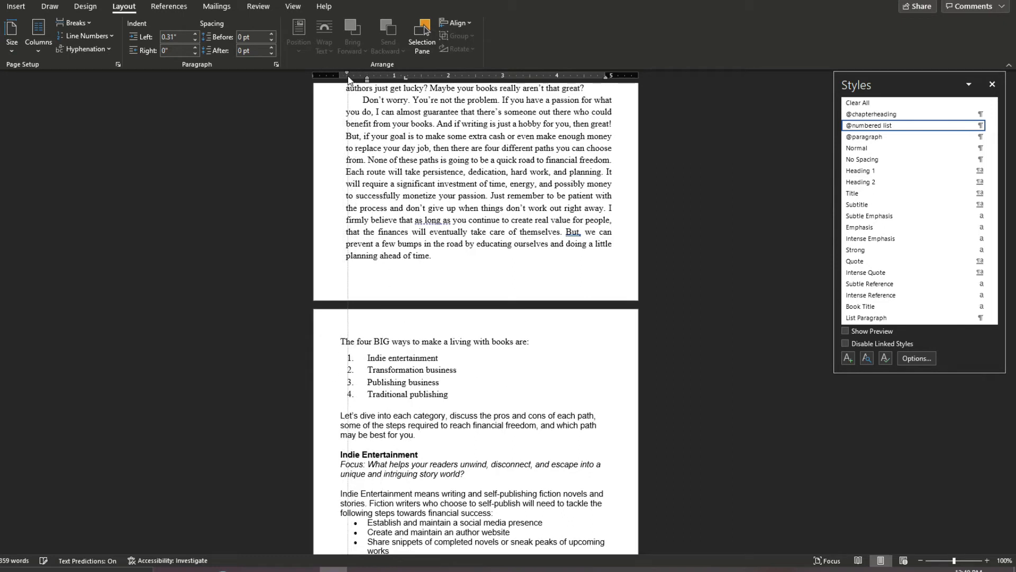
pyautogui.click(388, 369)
pyautogui.moveTo(369, 358); pyautogui.dragTo(449, 395)
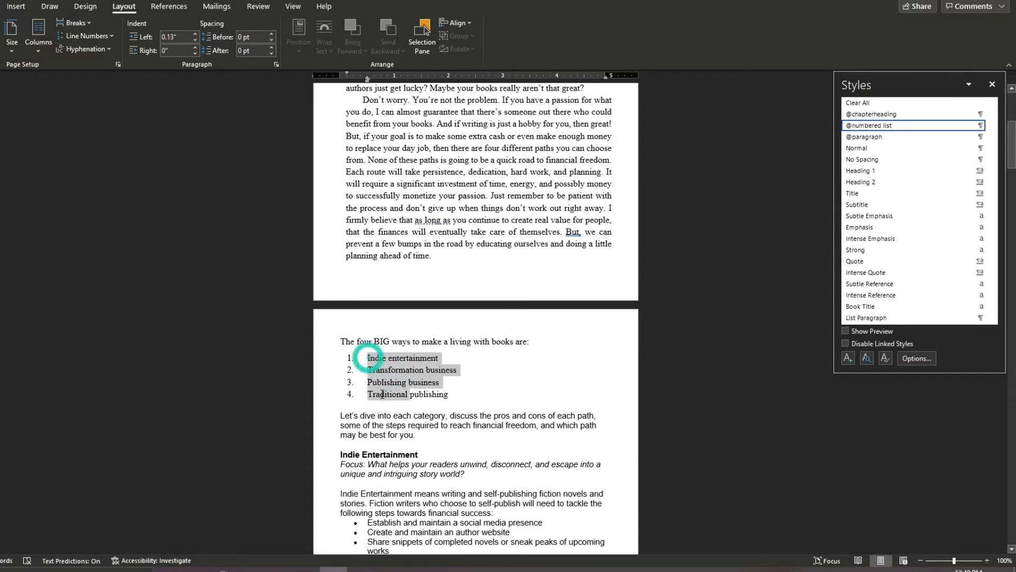
pyautogui.moveTo(367, 78)
pyautogui.mouseDown()
pyautogui.moveTo(415, 80)
pyautogui.moveTo(364, 79)
pyautogui.mouseUp()
# Shift the bullets of the Indie Entertainment list outward to a left indent of 0.13 inches.
pyautogui.scroll(-8, 381, 317)
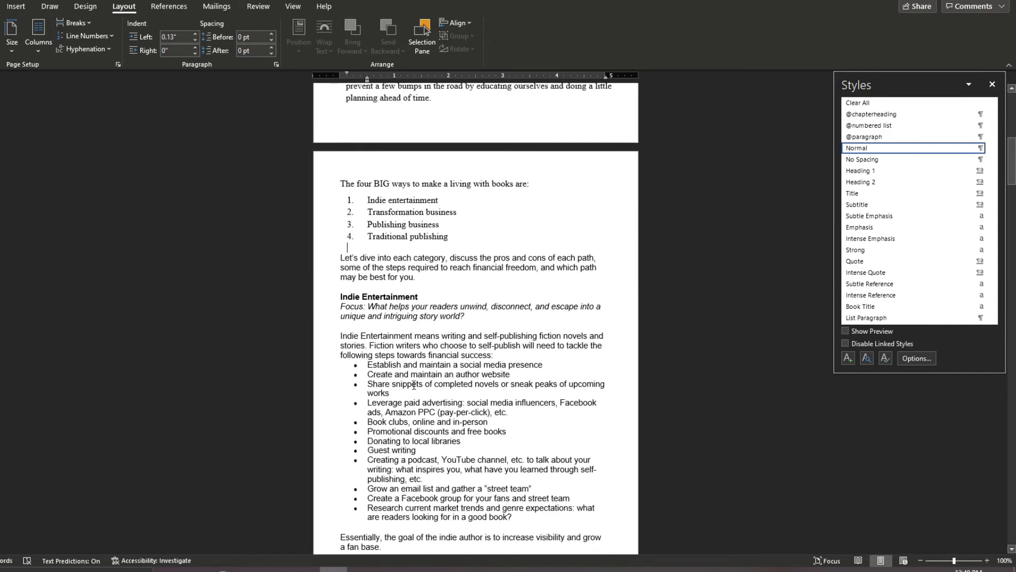
pyautogui.moveTo(377, 305)
pyautogui.mouseDown()
pyautogui.moveTo(386, 422)
pyautogui.moveTo(412, 457)
pyautogui.mouseUp()
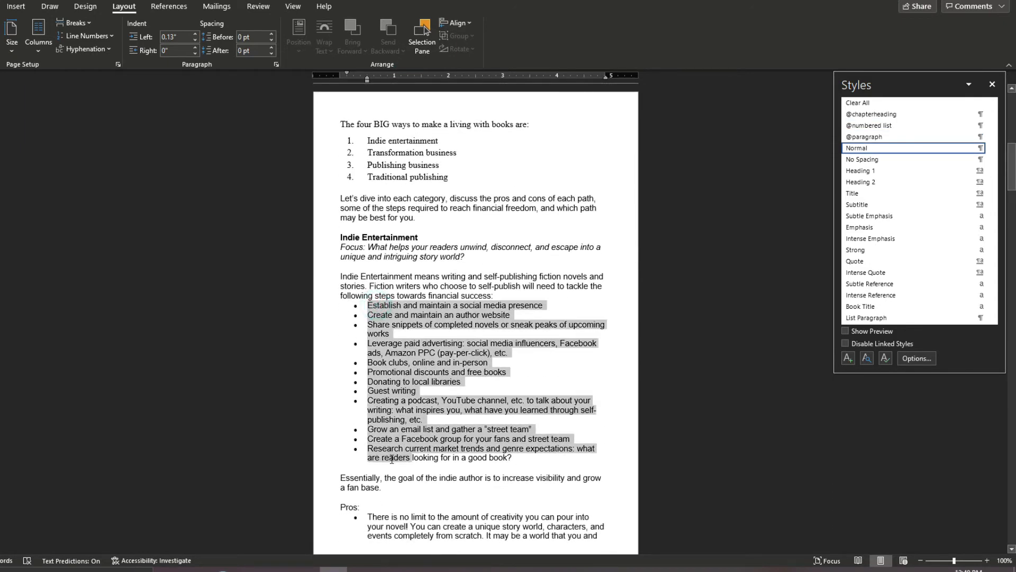
pyautogui.click(367, 79)
pyautogui.click(383, 79)
pyautogui.moveTo(367, 78)
pyautogui.mouseDown()
pyautogui.moveTo(429, 90)
pyautogui.moveTo(338, 72)
pyautogui.moveTo(349, 77)
pyautogui.mouseUp()
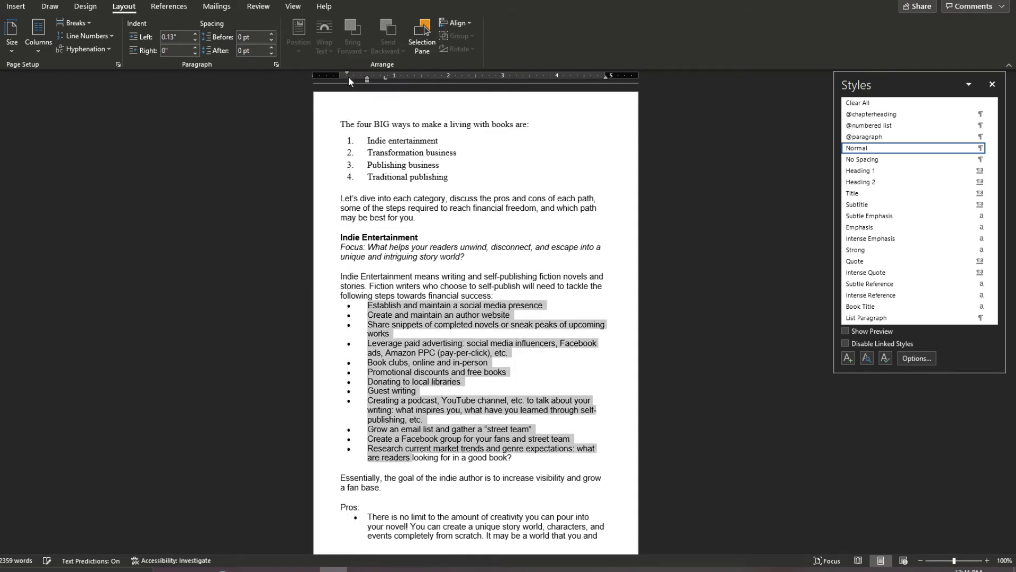
# Set the left indent of both the numbered list and the Indie Entertainment bulleted list back to 0.25 inches.
pyautogui.click(351, 142)
pyautogui.moveTo(368, 140); pyautogui.dragTo(380, 177)
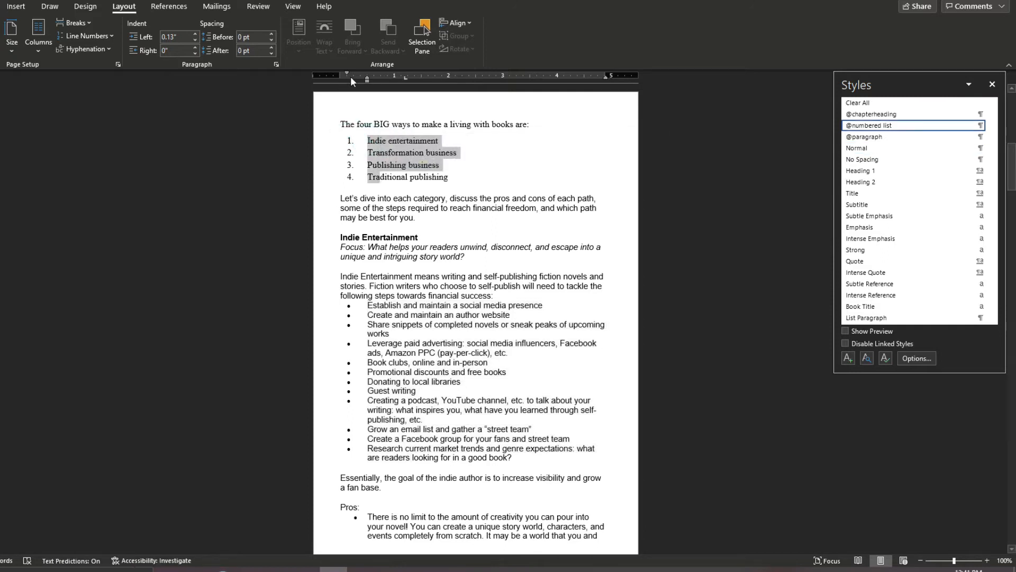
pyautogui.moveTo(347, 73); pyautogui.dragTo(354, 74)
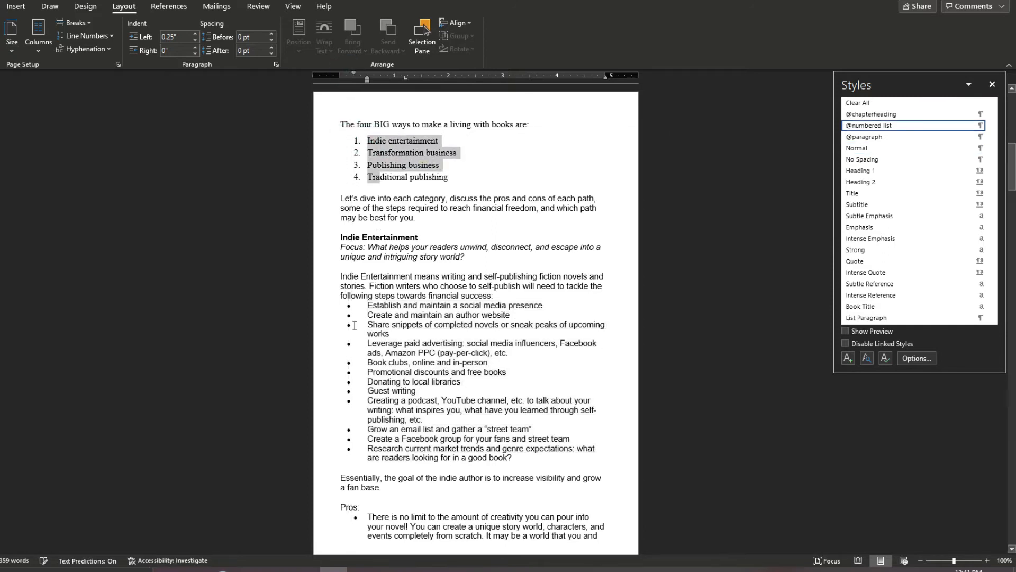
pyautogui.moveTo(365, 306); pyautogui.dragTo(381, 458)
pyautogui.moveTo(347, 74); pyautogui.dragTo(353, 74)
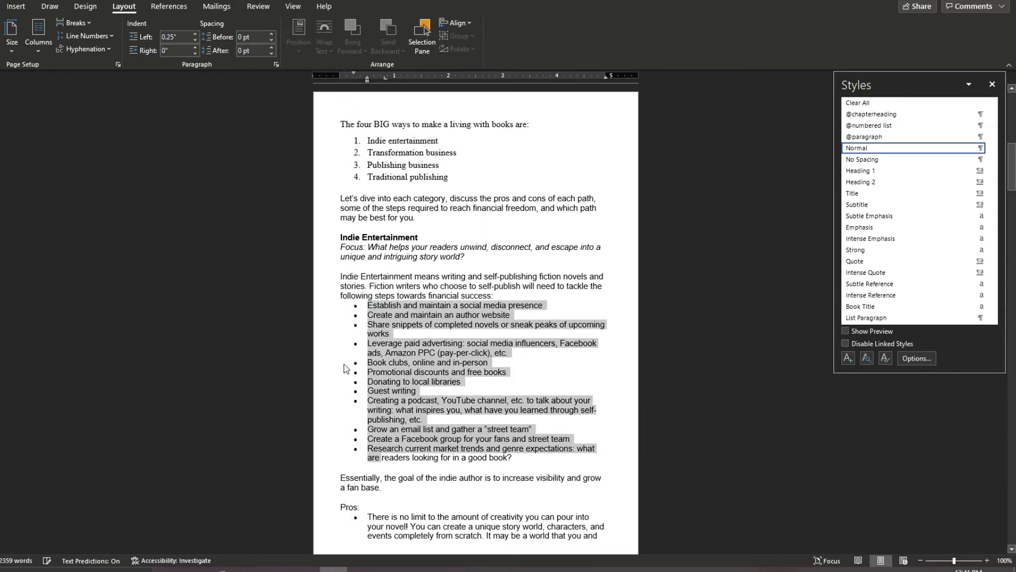
pyautogui.click(405, 327)
pyautogui.moveTo(384, 139); pyautogui.dragTo(408, 178)
pyautogui.moveTo(367, 76)
pyautogui.mouseDown()
pyautogui.moveTo(383, 78)
pyautogui.moveTo(353, 76)
pyautogui.moveTo(417, 80)
pyautogui.moveTo(367, 77)
pyautogui.mouseUp()
pyautogui.click(406, 227)
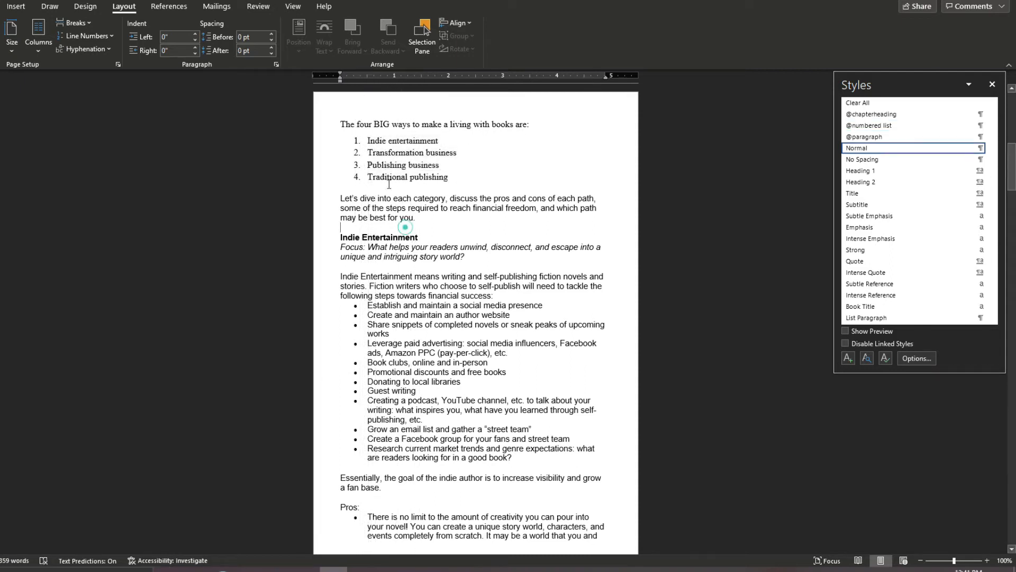
pyautogui.click(342, 205)
pyautogui.click(883, 137)
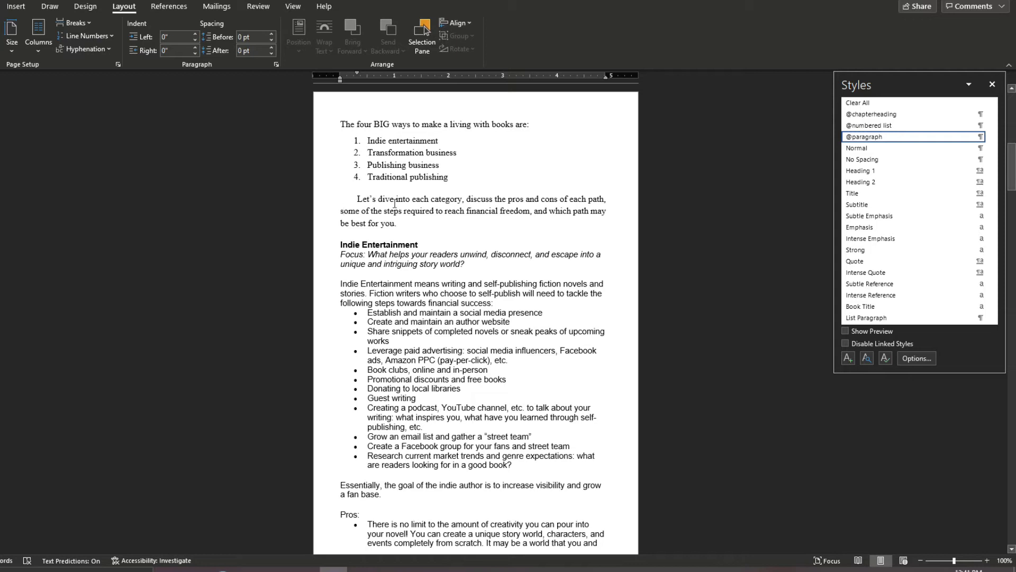
pyautogui.click(358, 199)
# Try shifting the number position of the four-item numbered list using the indent markers on the ruler.
pyautogui.click(358, 154)
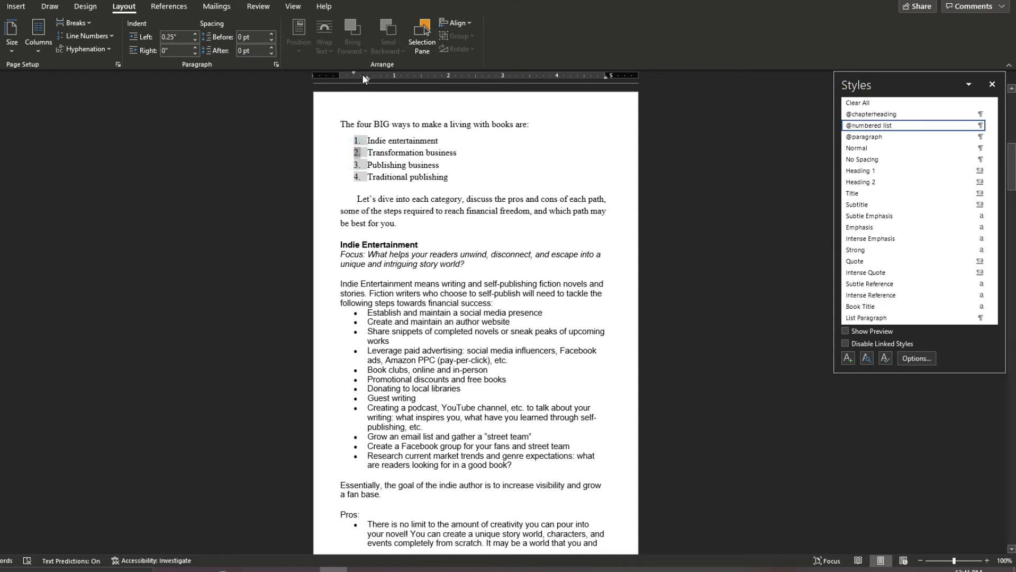
pyautogui.moveTo(354, 70); pyautogui.dragTo(353, 70)
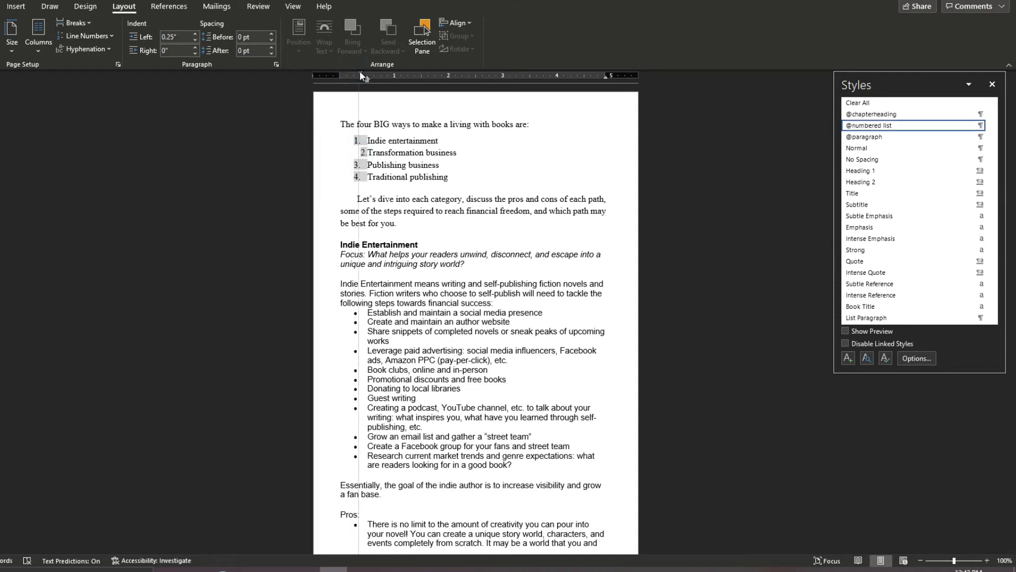
pyautogui.click(374, 77)
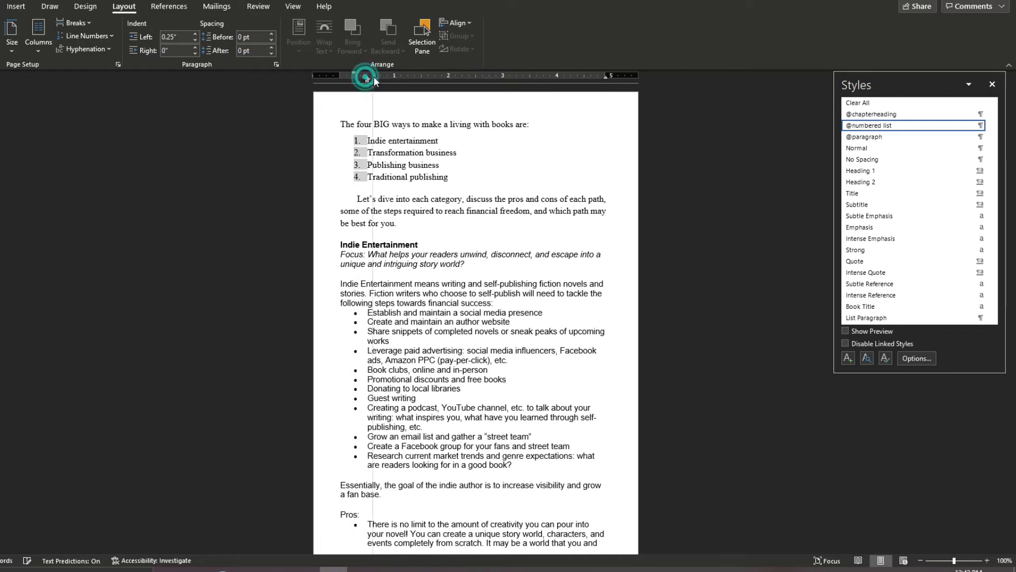
pyautogui.moveTo(366, 81)
pyautogui.mouseDown()
pyautogui.moveTo(375, 84)
pyautogui.moveTo(367, 85)
pyautogui.mouseUp()
# Try a different text indent for the four numbered list items, and bring their text back into its former alignment.
pyautogui.click(373, 153)
pyautogui.moveTo(369, 189); pyautogui.dragTo(369, 136)
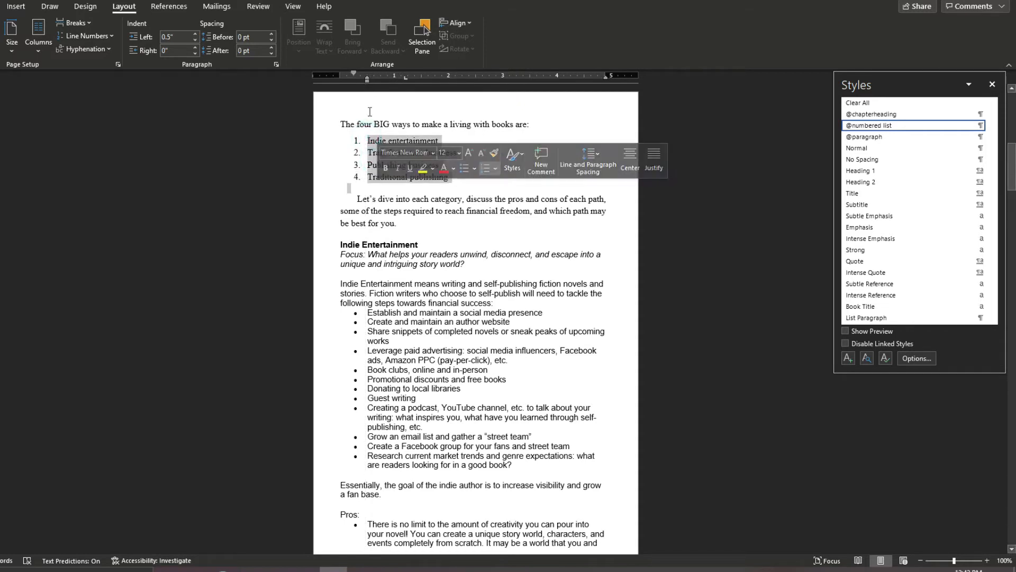
pyautogui.moveTo(366, 80)
pyautogui.mouseDown()
pyautogui.moveTo(384, 88)
pyautogui.moveTo(357, 69)
pyautogui.mouseUp()
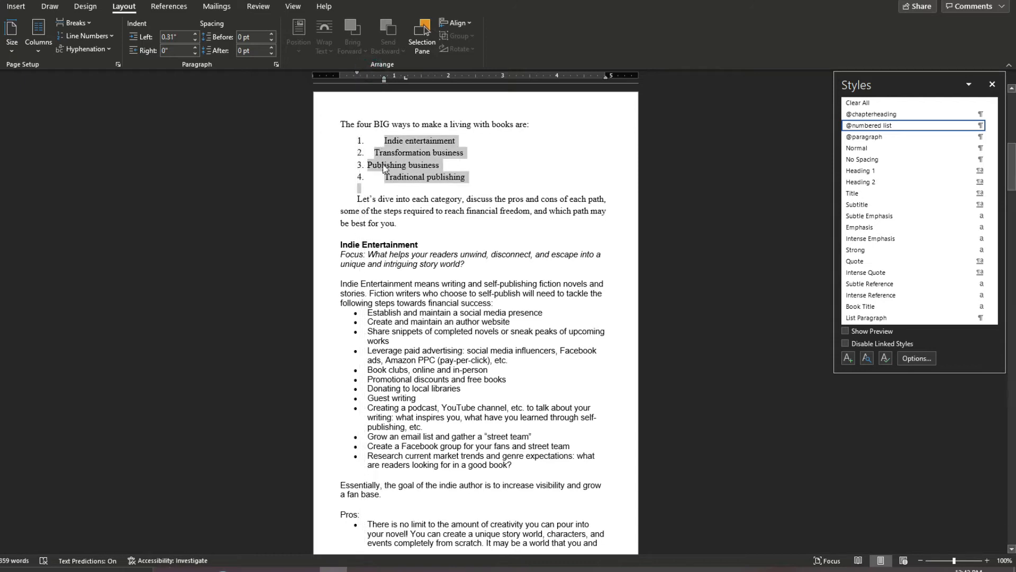
pyautogui.click(389, 159)
pyautogui.moveTo(385, 140); pyautogui.dragTo(403, 178)
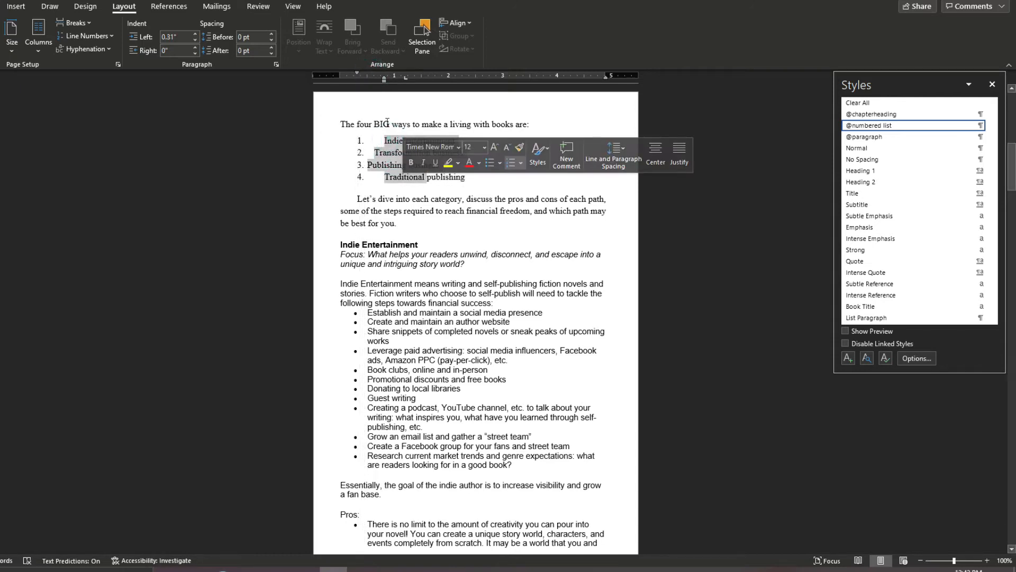
pyautogui.moveTo(384, 78)
pyautogui.mouseDown()
pyautogui.moveTo(397, 79)
pyautogui.moveTo(367, 80)
pyautogui.mouseUp()
pyautogui.click(367, 153)
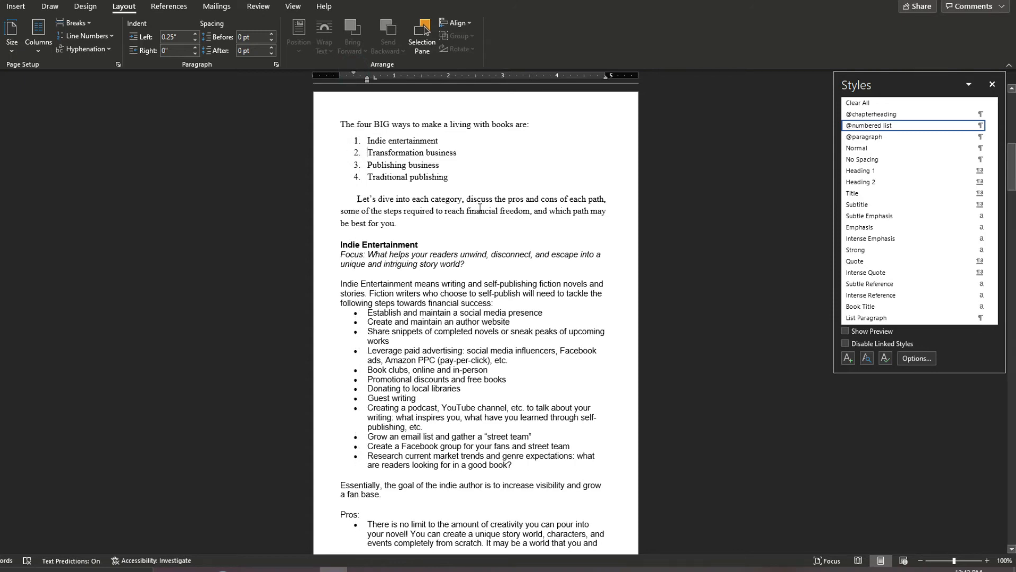
pyautogui.click(396, 258)
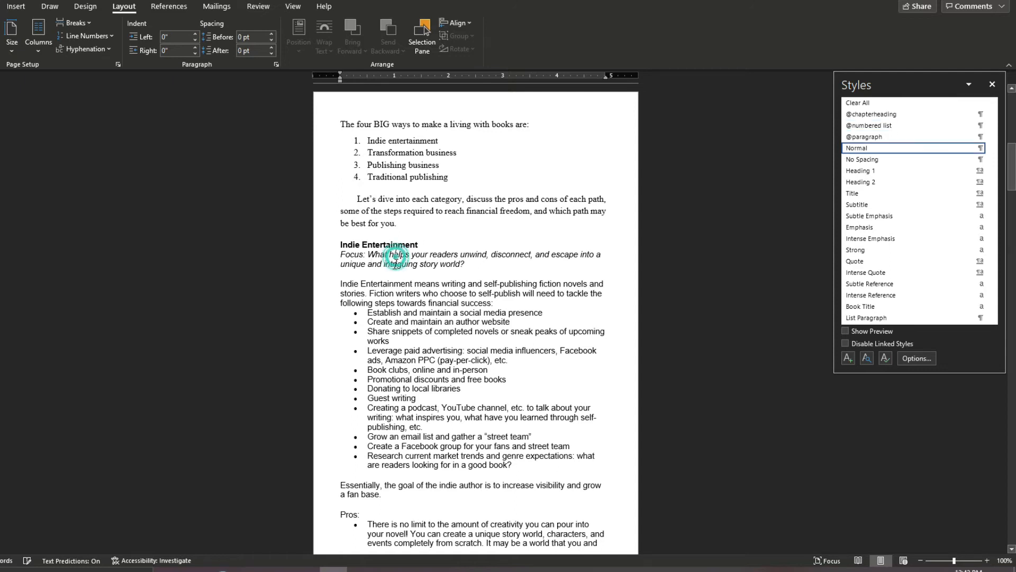
pyautogui.click(874, 136)
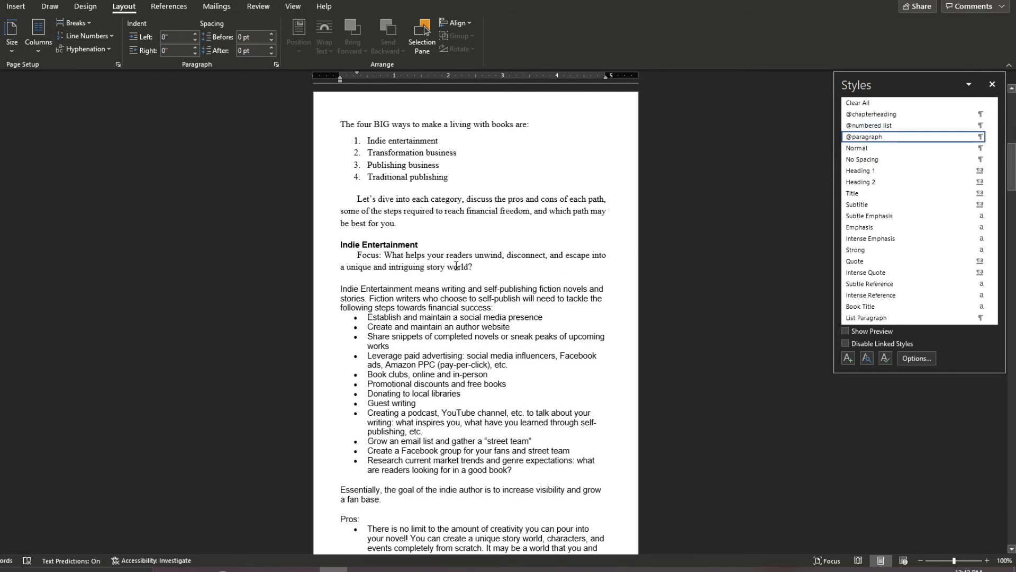
pyautogui.hotkey('ctrl', 'z')
pyautogui.click(848, 358)
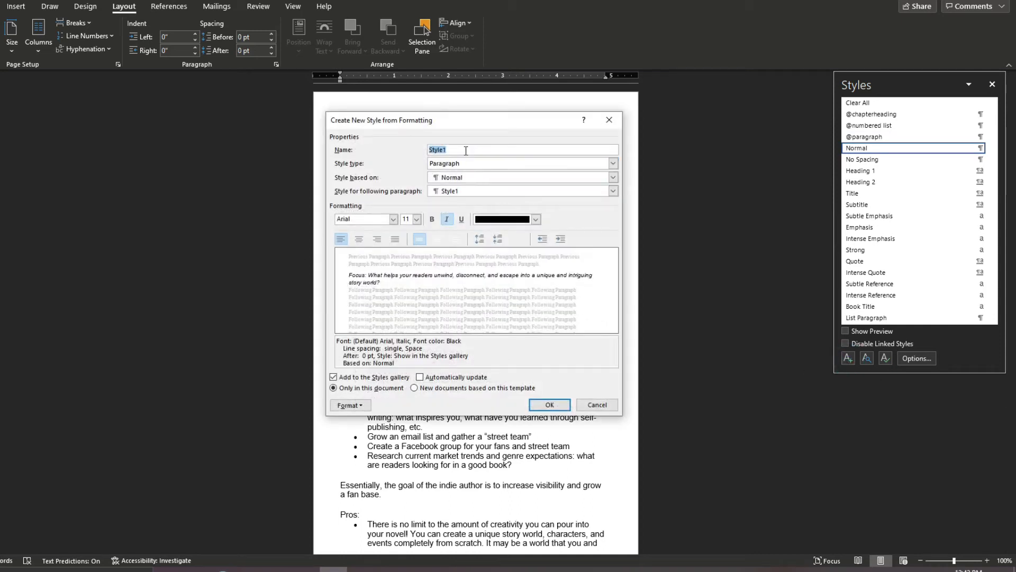
pyautogui.write('@italicized')
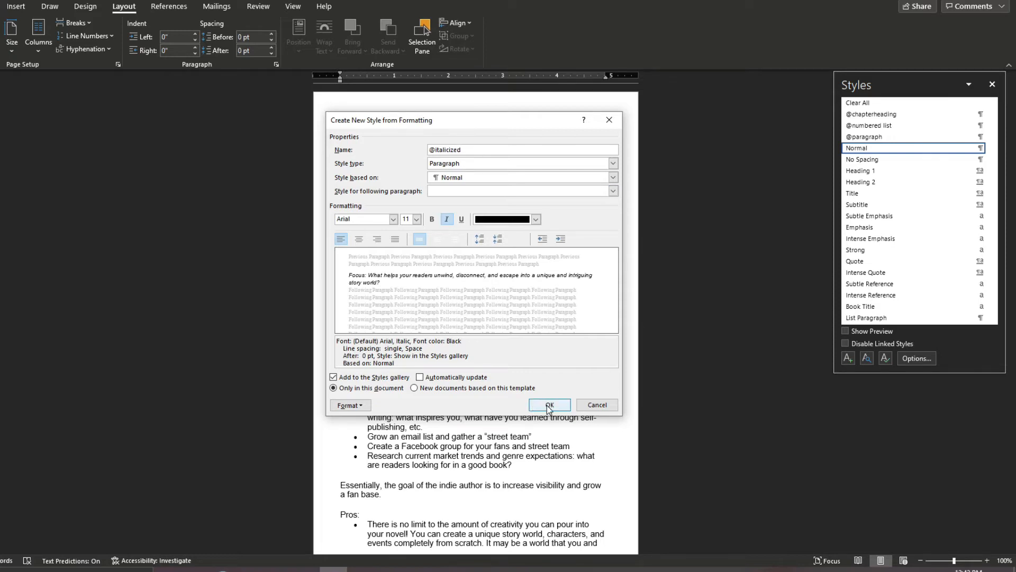
pyautogui.click(393, 219)
pyautogui.click(380, 254)
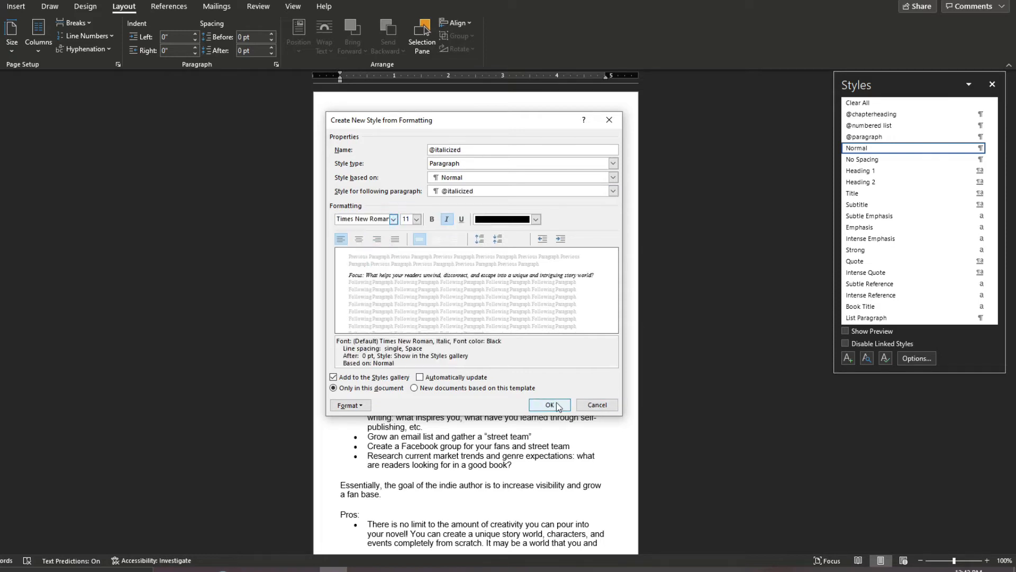
pyautogui.click(556, 405)
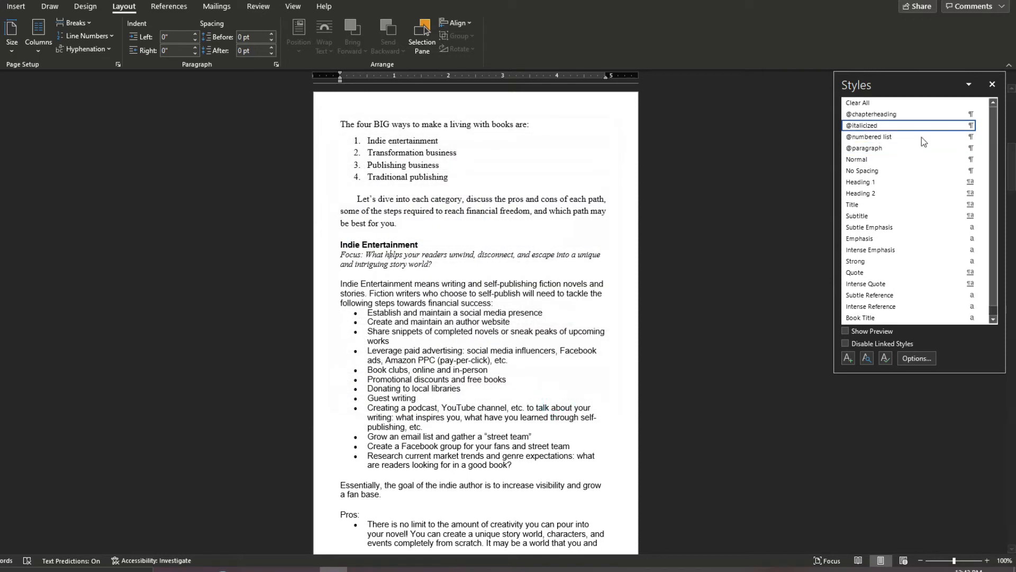
pyautogui.click(424, 256)
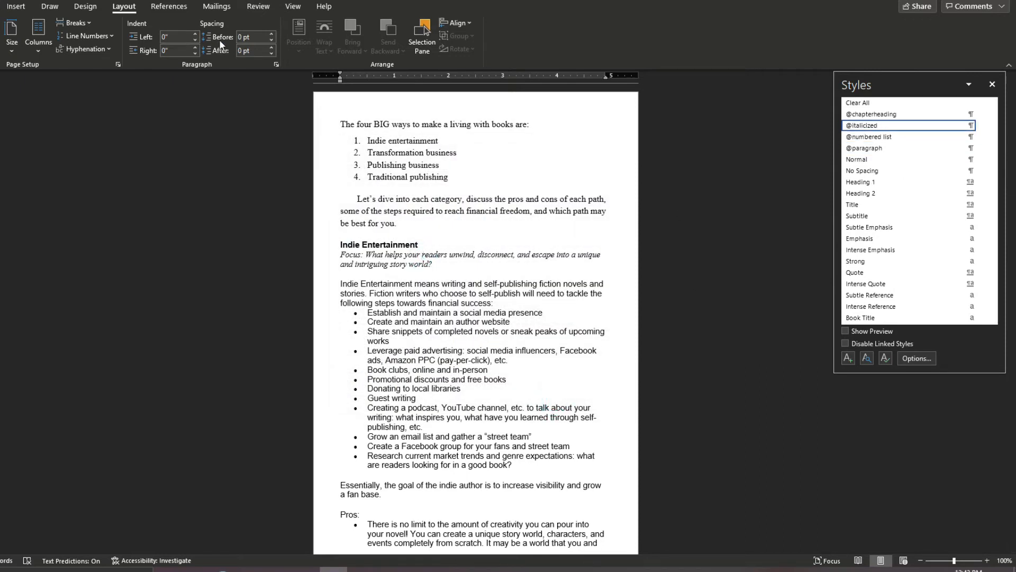
pyautogui.click(3, 7)
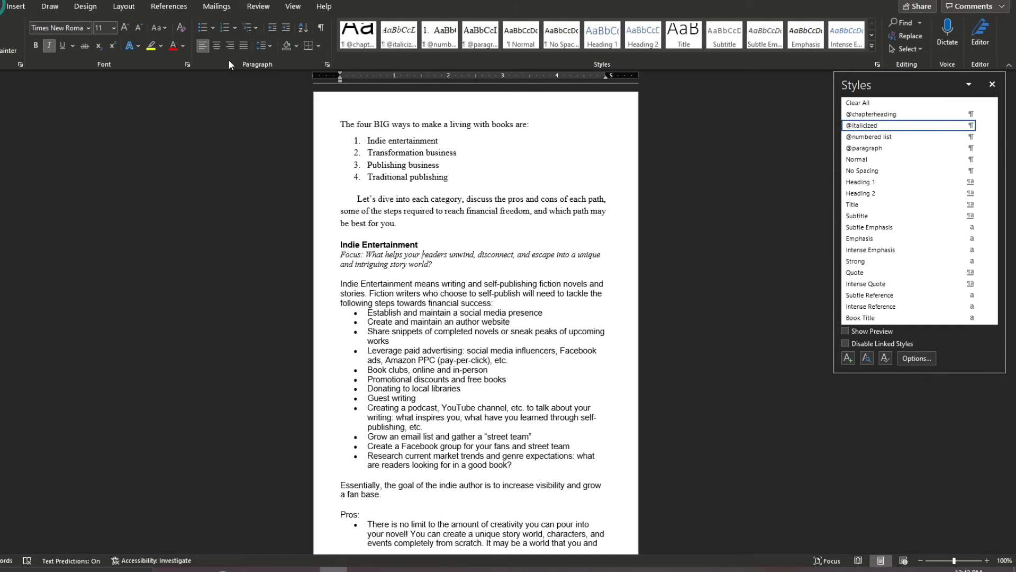
pyautogui.click(274, 47)
pyautogui.click(278, 76)
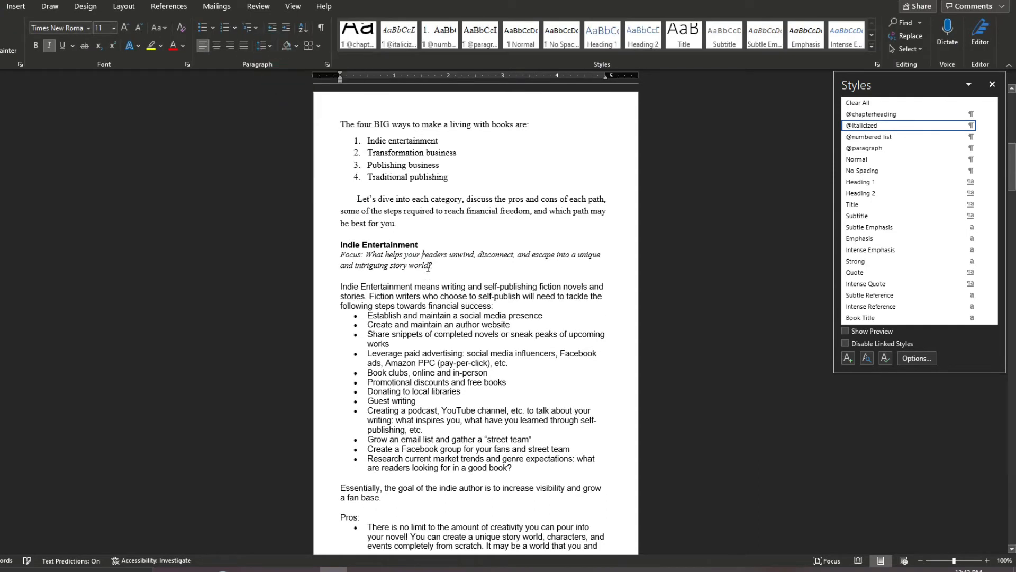
pyautogui.moveTo(423, 272); pyautogui.dragTo(341, 254)
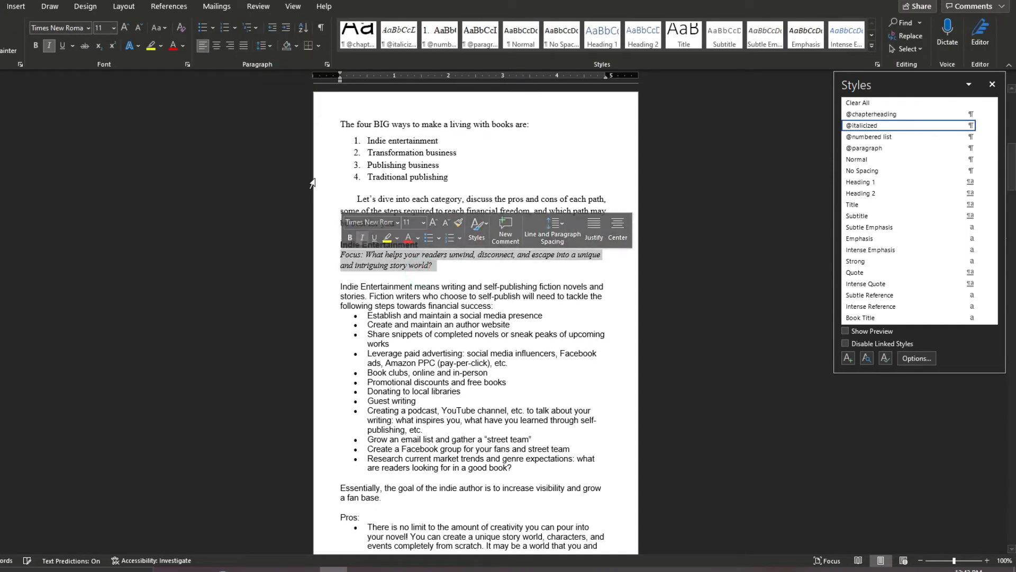
pyautogui.click(269, 46)
pyautogui.click(279, 75)
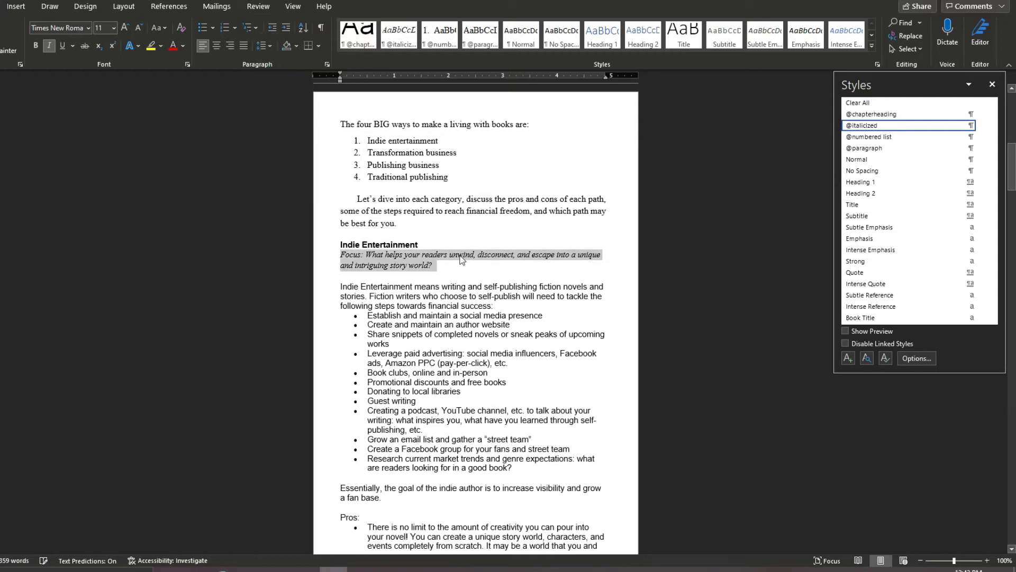
pyautogui.click(982, 126)
pyautogui.click(942, 136)
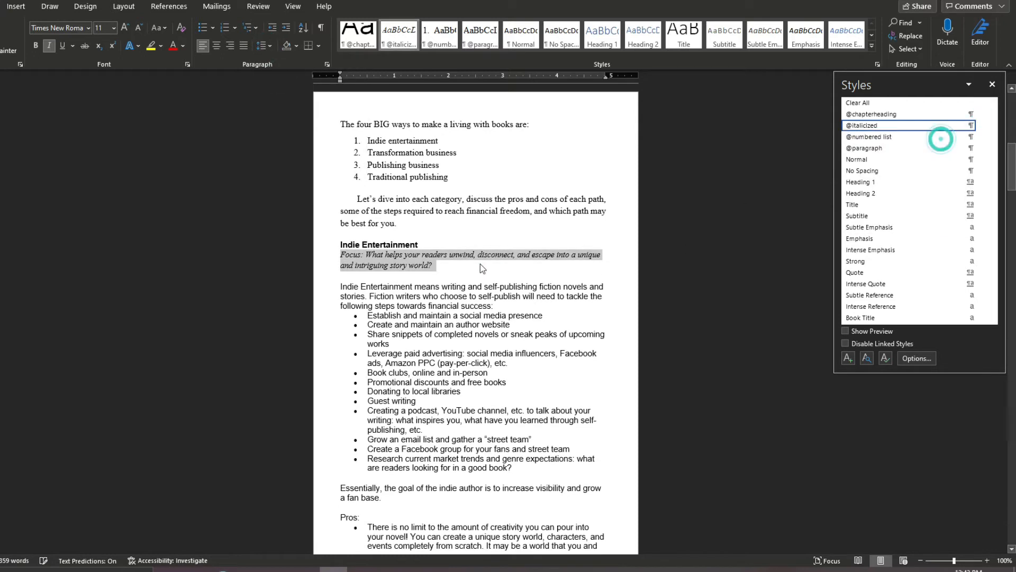
pyautogui.click(475, 261)
pyautogui.click(385, 290)
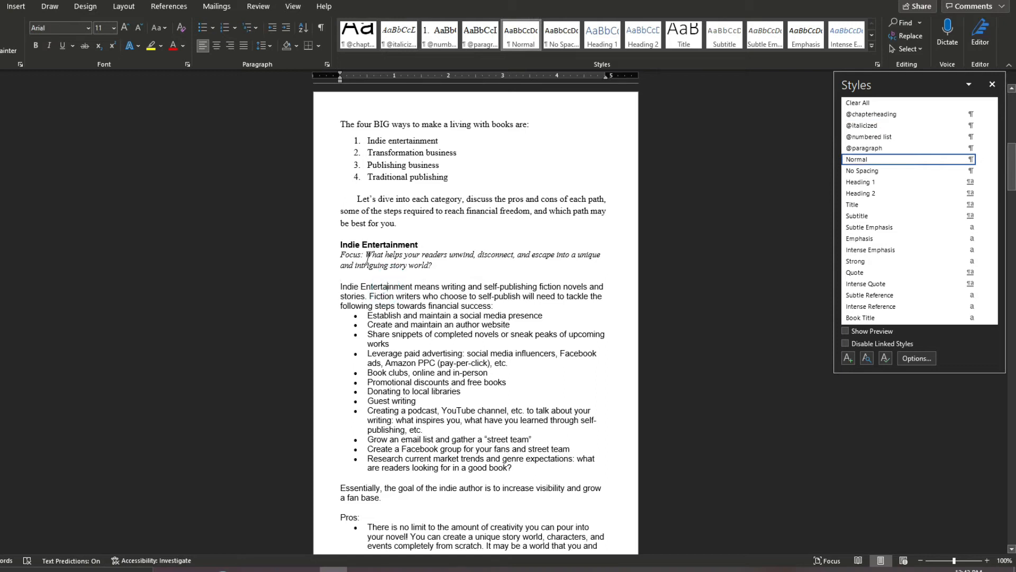
pyautogui.scroll(-3, 418, 316)
pyautogui.scroll(2, 377, 206)
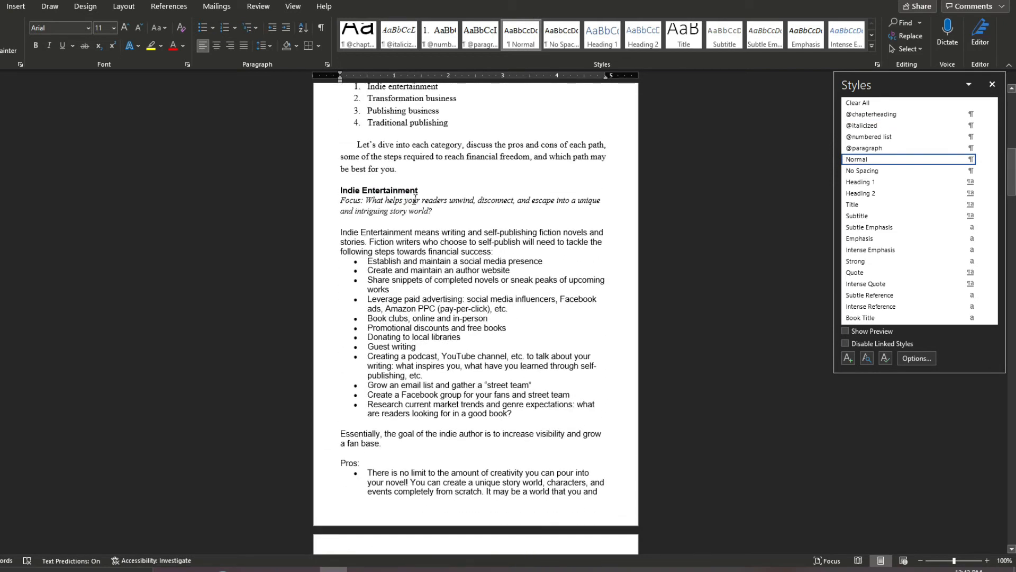
pyautogui.scroll(-10, 401, 258)
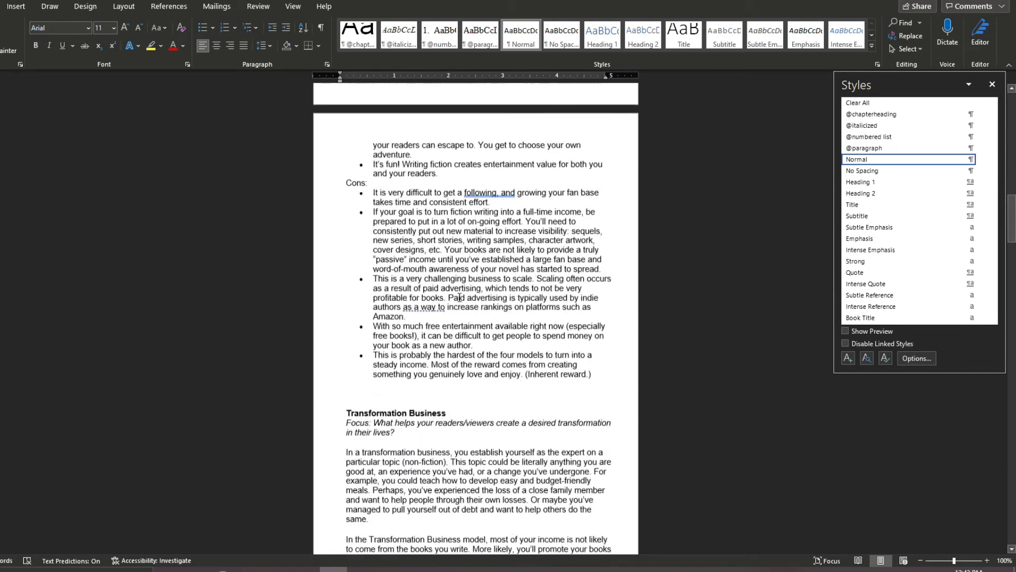
pyautogui.click(392, 300)
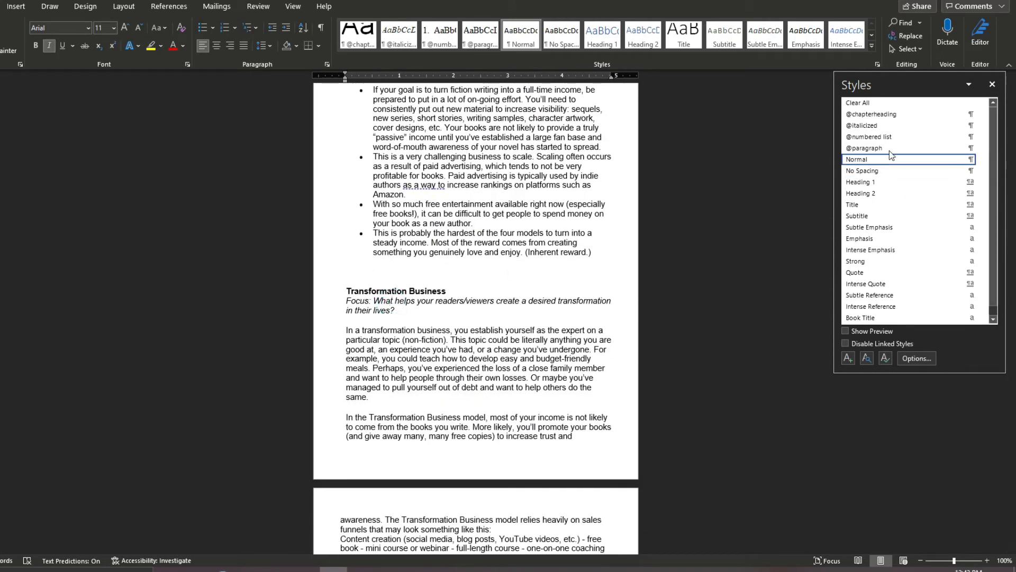
pyautogui.click(888, 128)
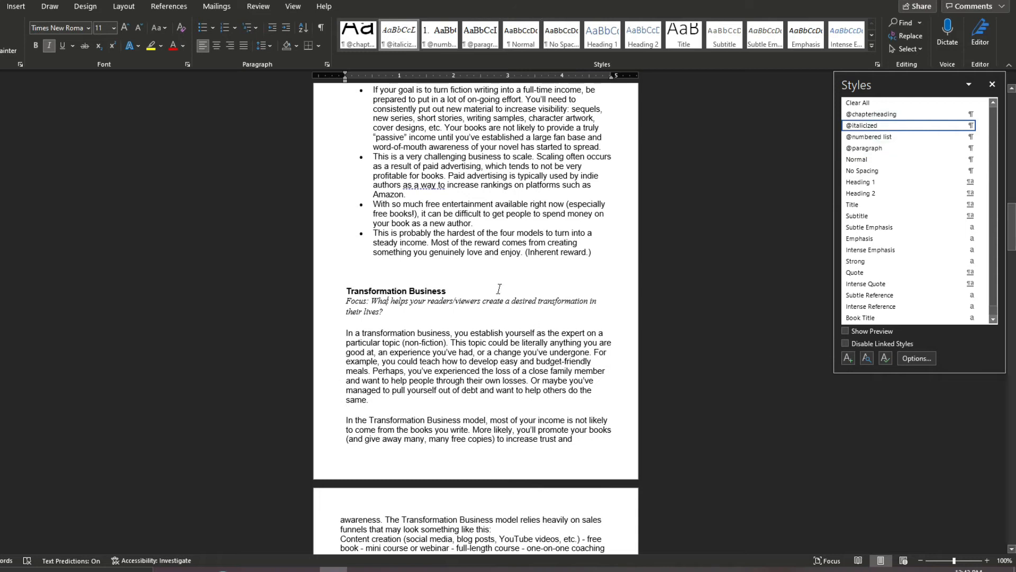
# Select the whole bulleted list in the Indie Entertainment section and slightly increase its line spacing.
pyautogui.scroll(3, 481, 311)
pyautogui.scroll(5, 481, 312)
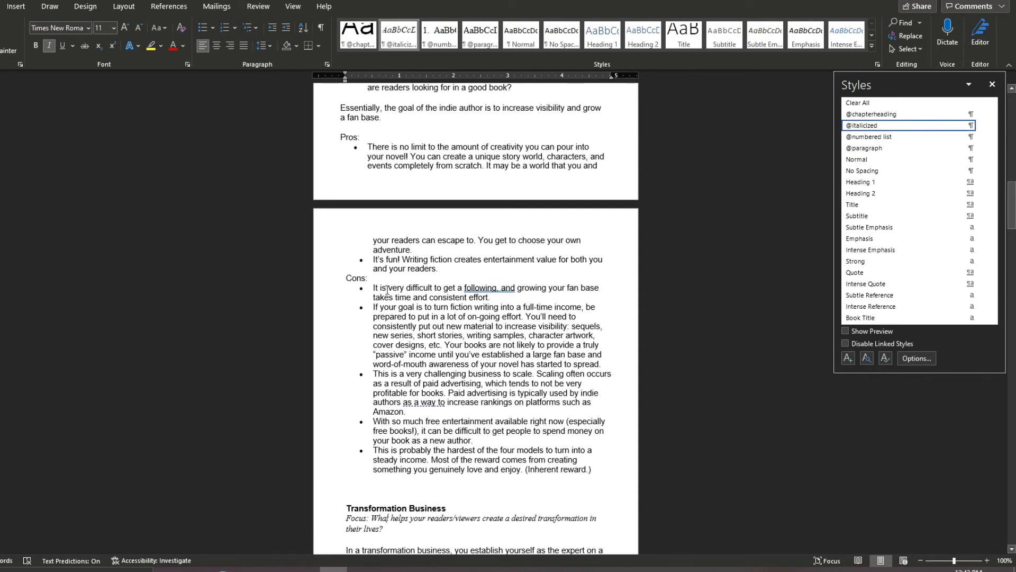
pyautogui.moveTo(382, 288); pyautogui.dragTo(435, 413)
pyautogui.scroll(14, 434, 338)
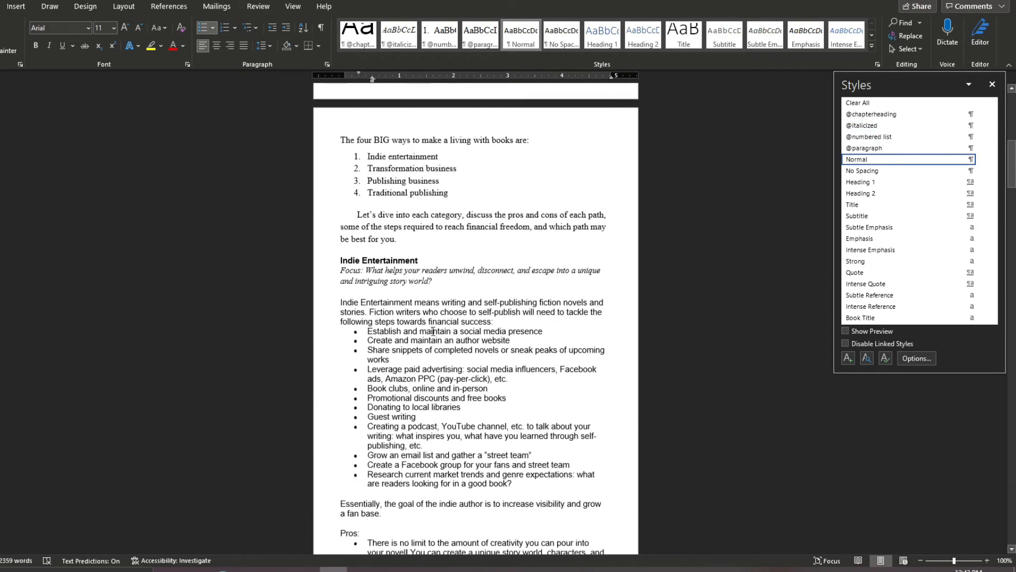
pyautogui.scroll(-1, 433, 331)
pyautogui.moveTo(367, 315); pyautogui.dragTo(500, 479)
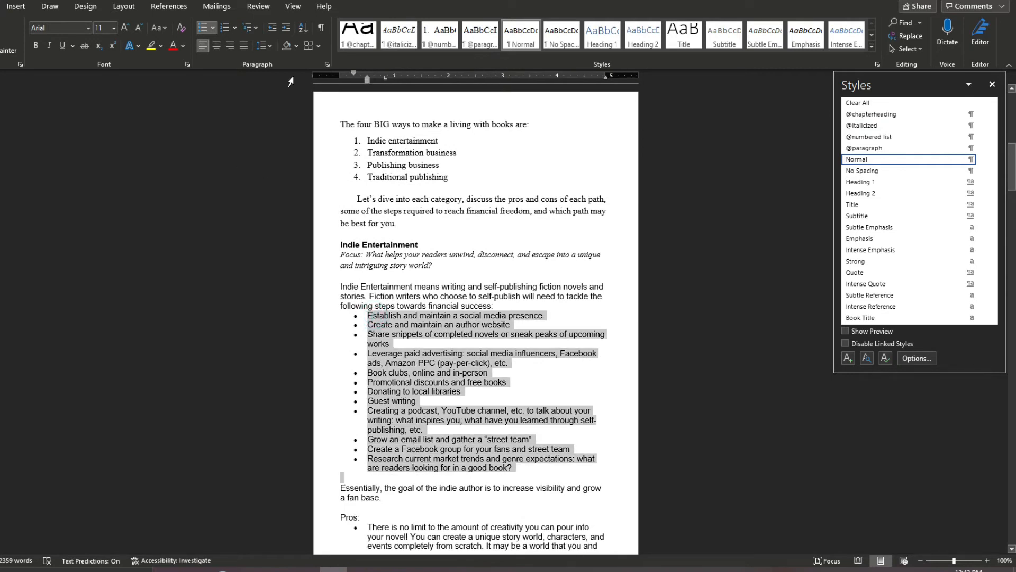
pyautogui.click(269, 47)
pyautogui.click(283, 77)
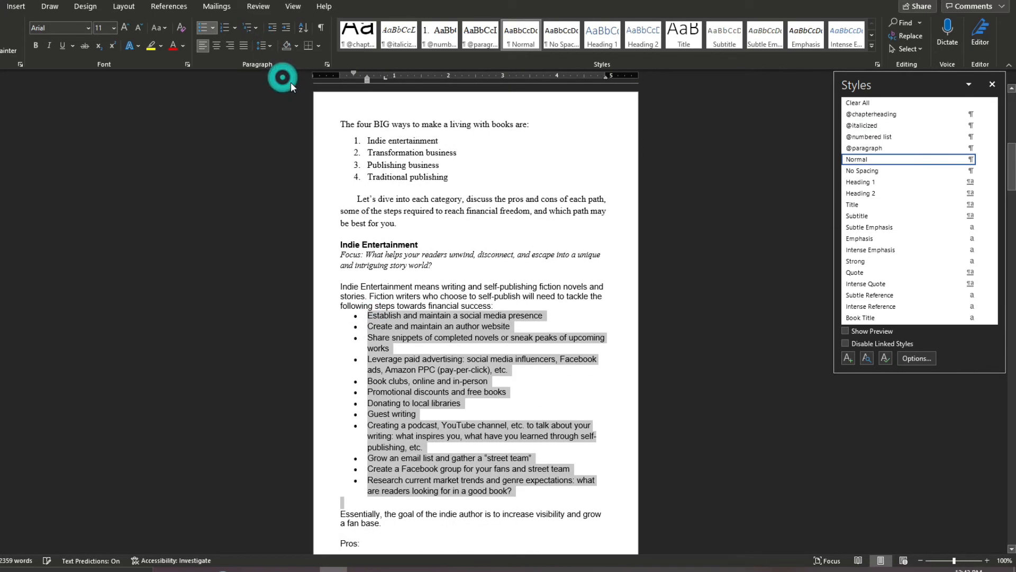
# Set the selected Indie Entertainment bulleted list to Times New Roman at 12 pt.
pyautogui.click(89, 28)
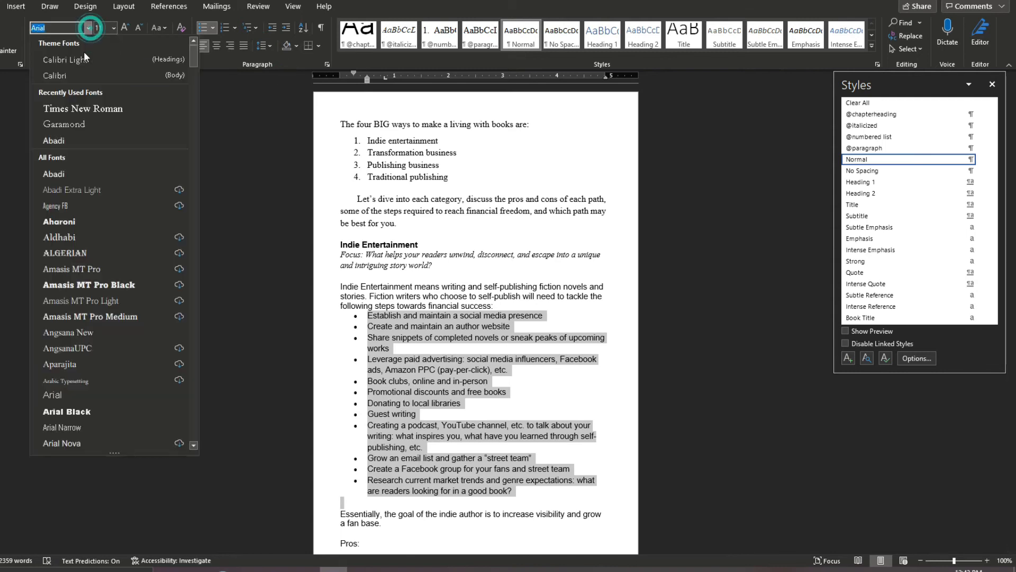
pyautogui.click(82, 107)
pyautogui.click(113, 27)
pyautogui.click(105, 90)
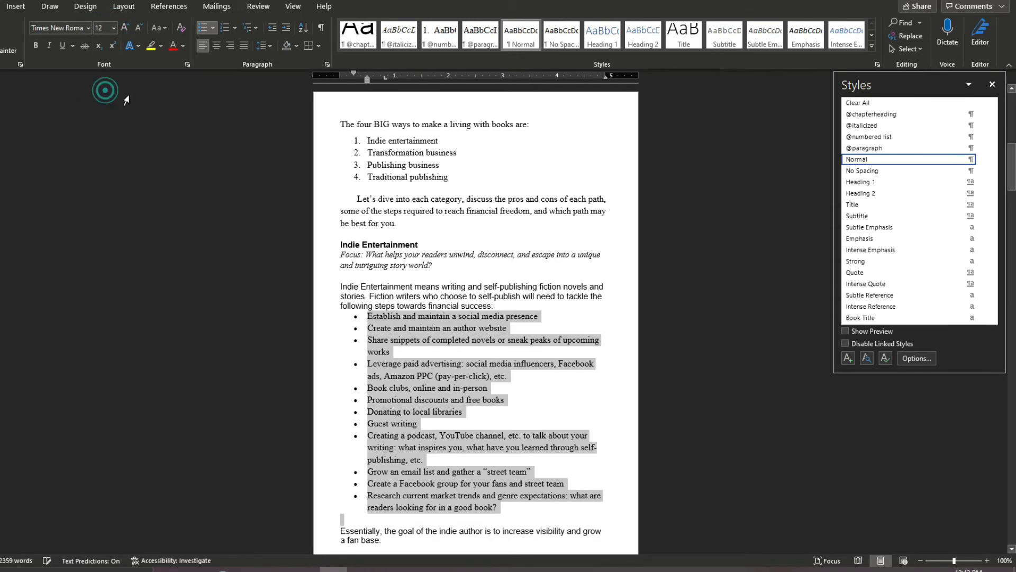
pyautogui.click(431, 296)
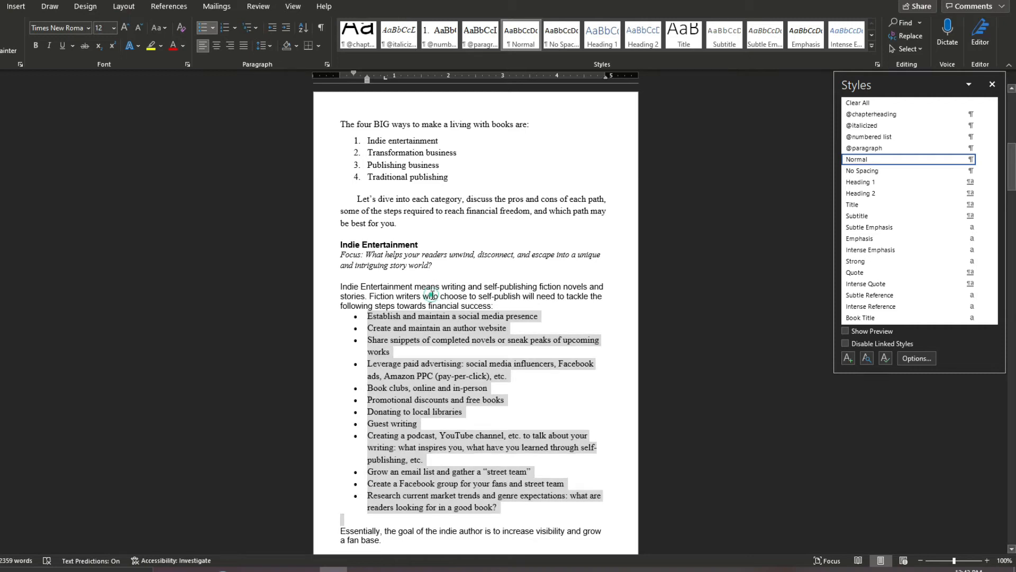
pyautogui.click(874, 149)
pyautogui.scroll(3, 438, 350)
pyautogui.scroll(-3, 438, 350)
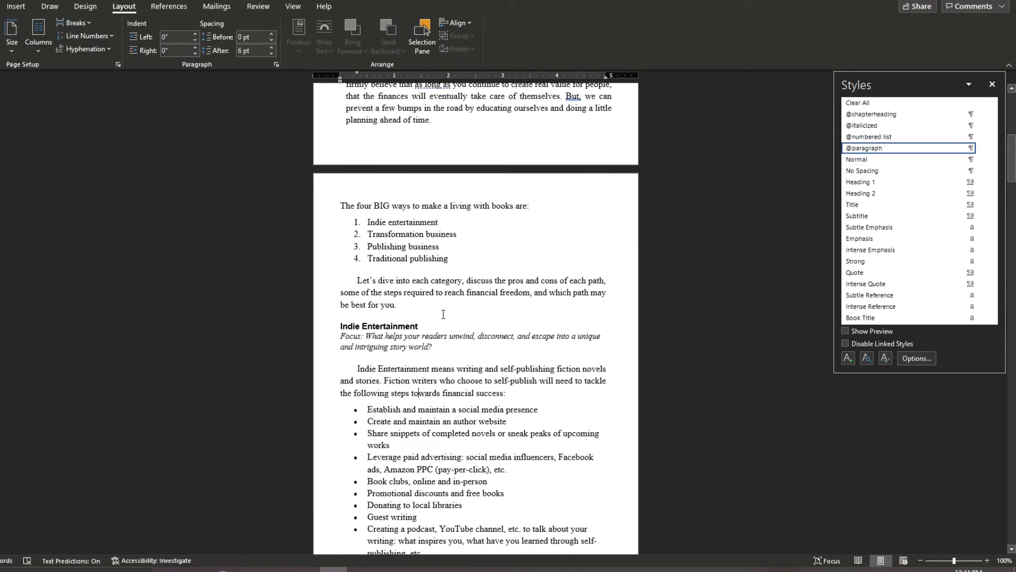
pyautogui.click(410, 379)
pyautogui.click(434, 205)
pyautogui.click(420, 206)
pyautogui.click(428, 381)
pyautogui.click(440, 205)
pyautogui.click(392, 221)
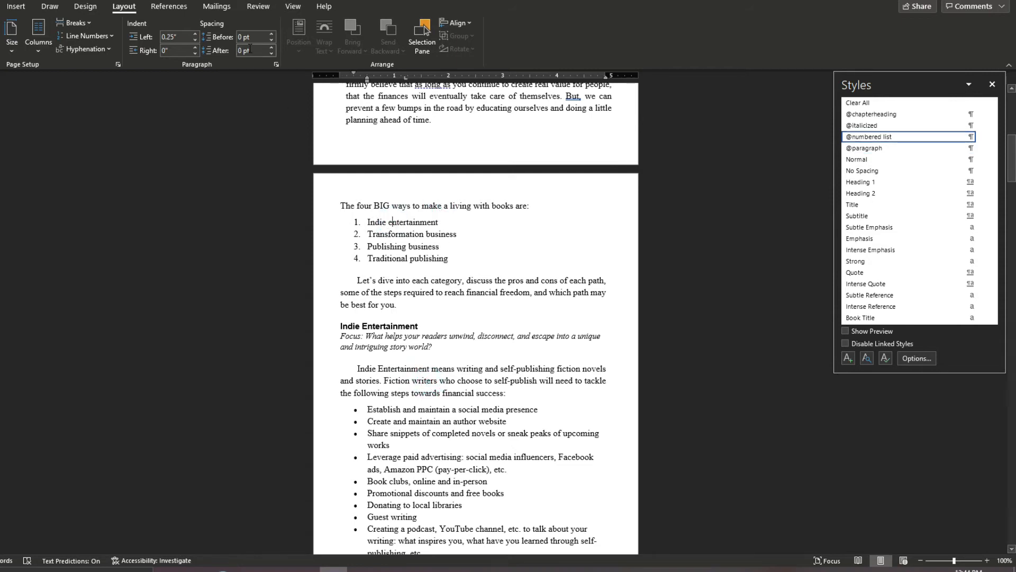
pyautogui.click(273, 34)
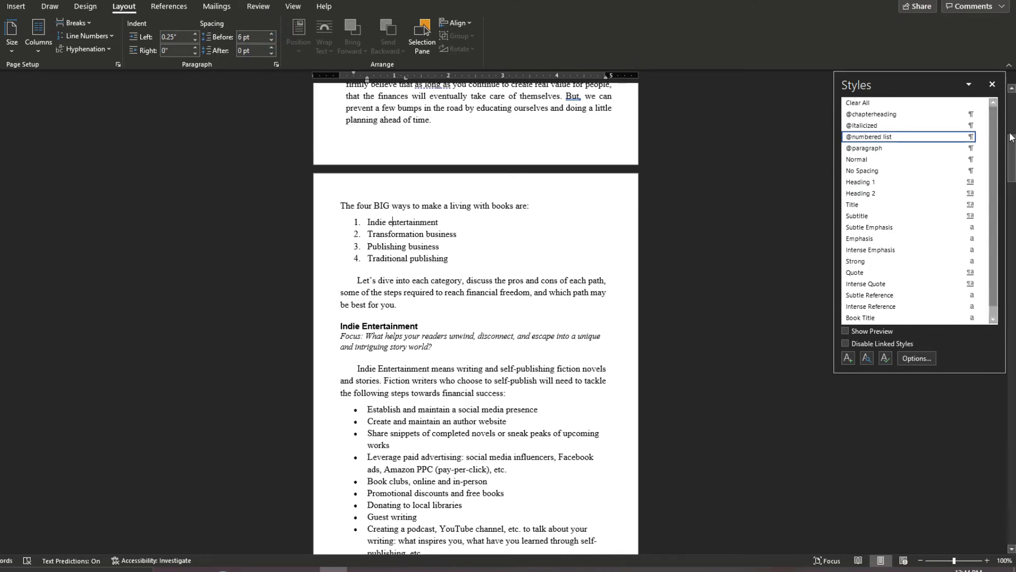
pyautogui.click(982, 136)
pyautogui.click(910, 151)
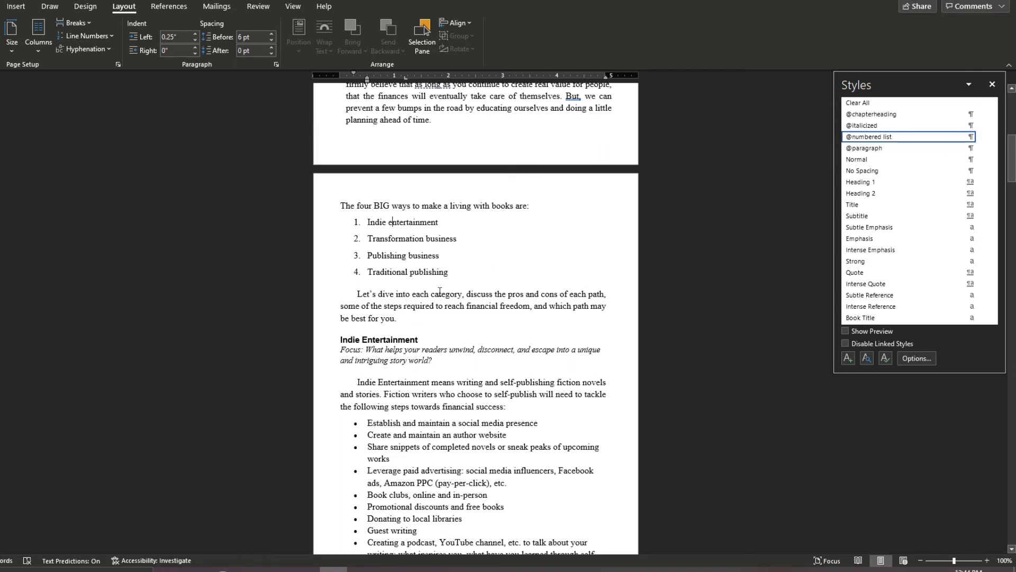
pyautogui.scroll(-3, 439, 291)
pyautogui.scroll(2, 444, 280)
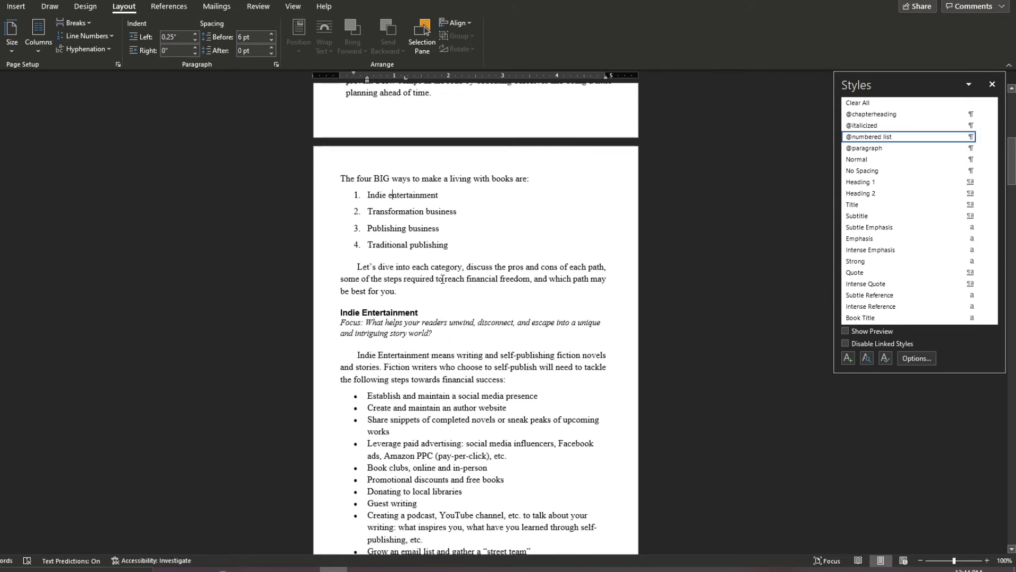
pyautogui.hotkey('ctrl', 'z')
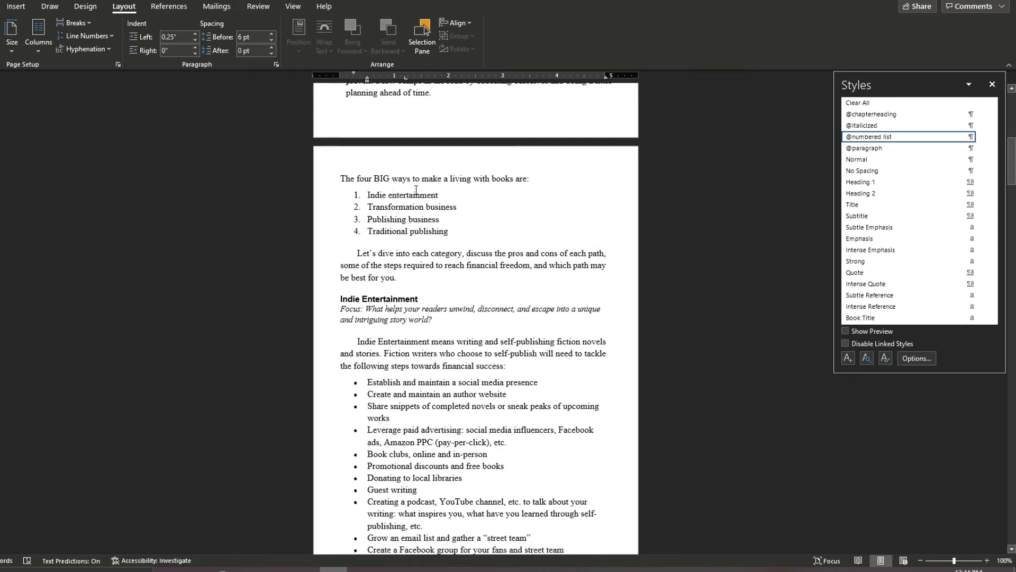
pyautogui.click(445, 365)
pyautogui.scroll(-2, 451, 389)
pyautogui.scroll(-2, 451, 389)
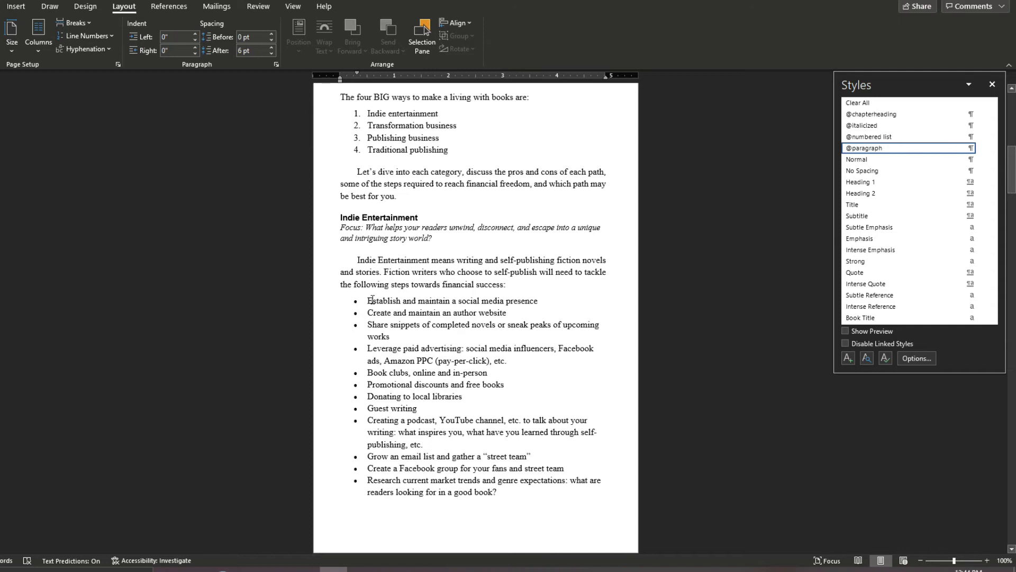
pyautogui.scroll(2, 415, 253)
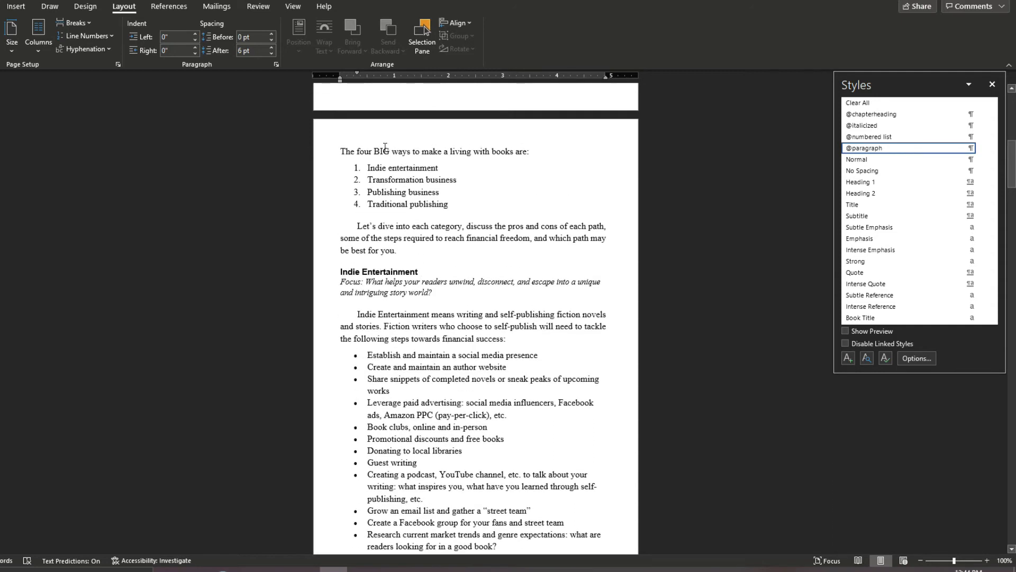
# Start a new style from the "Indie Entertainment means writing" paragraph and accept its existing indent and spacing settings.
pyautogui.moveTo(381, 150); pyautogui.dragTo(526, 157)
pyautogui.click(437, 317)
pyautogui.moveTo(358, 315); pyautogui.dragTo(507, 339)
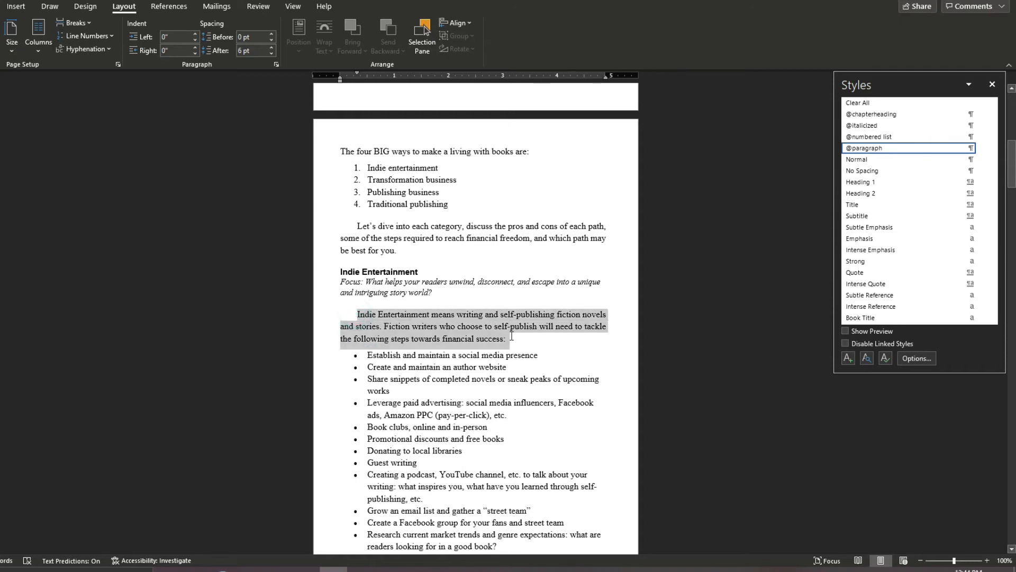
pyautogui.click(849, 358)
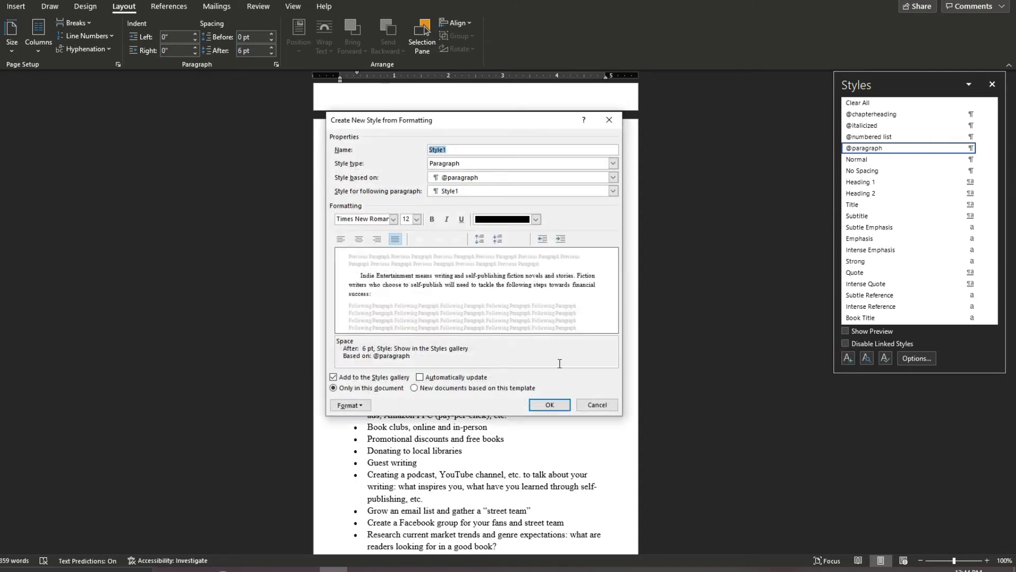
pyautogui.click(350, 405)
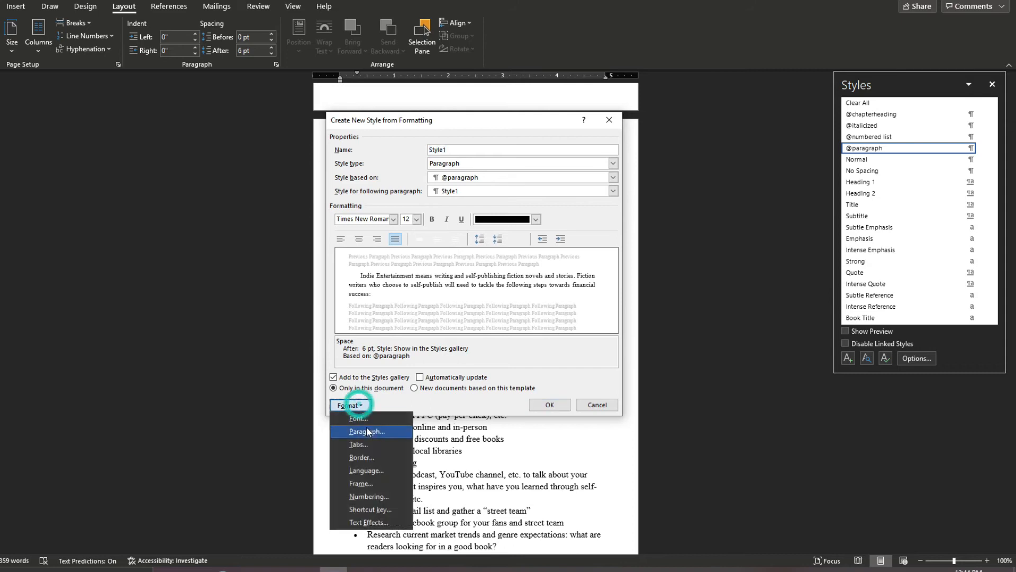
pyautogui.click(371, 432)
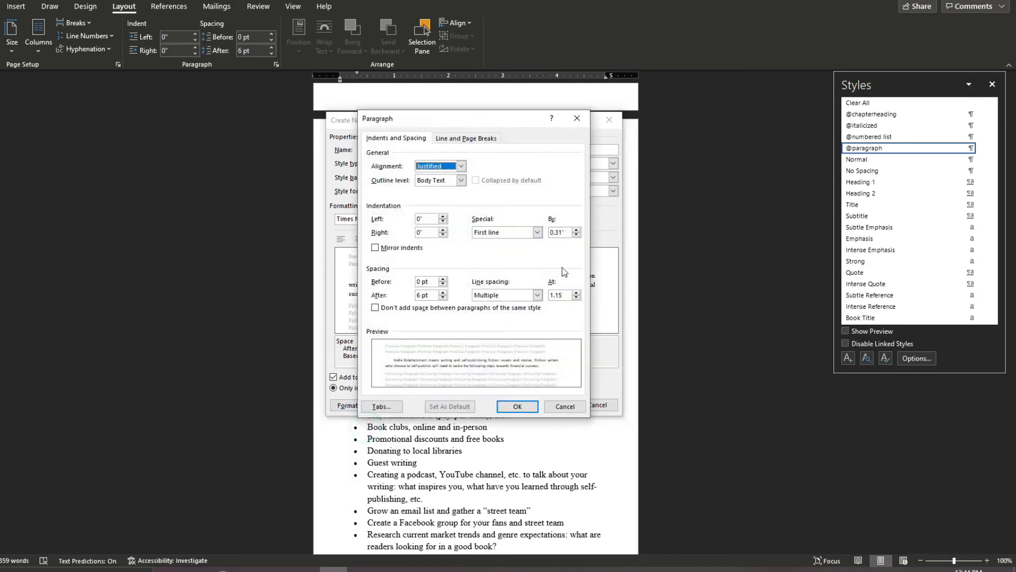
pyautogui.click(517, 406)
pyautogui.doubleClick(501, 151)
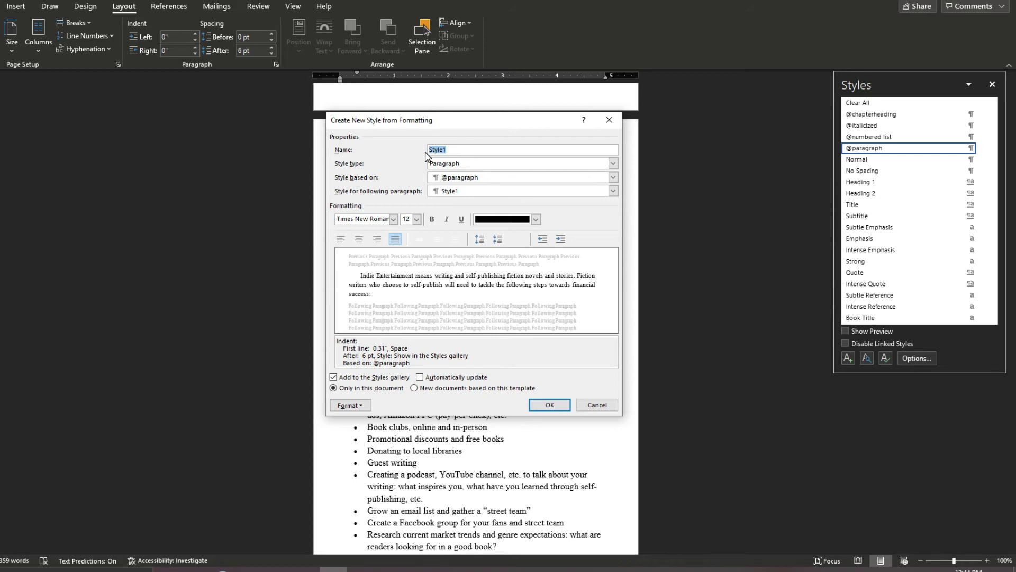
pyautogui.write('@introparagraph s')
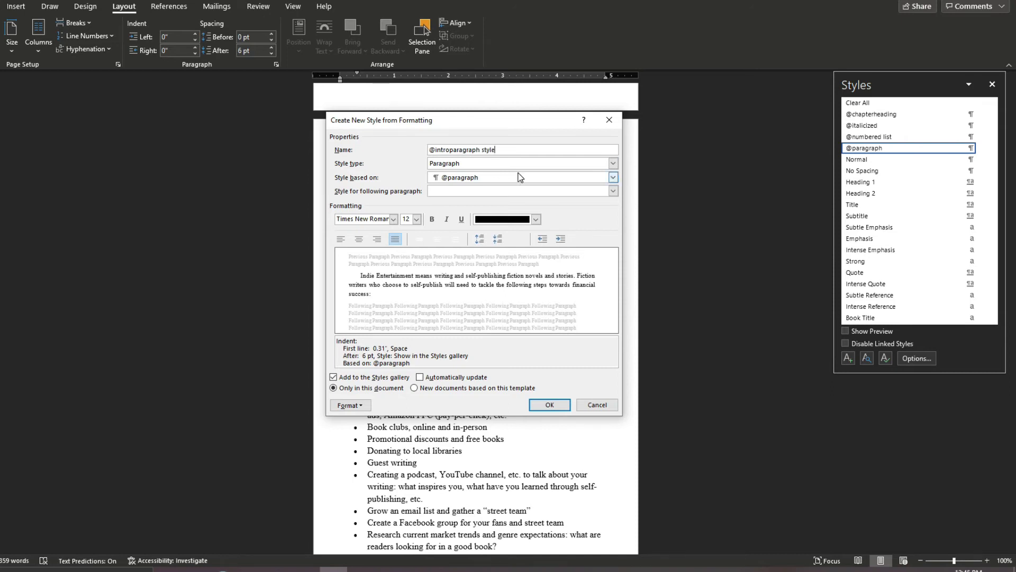
pyautogui.click(612, 177)
pyautogui.click(503, 188)
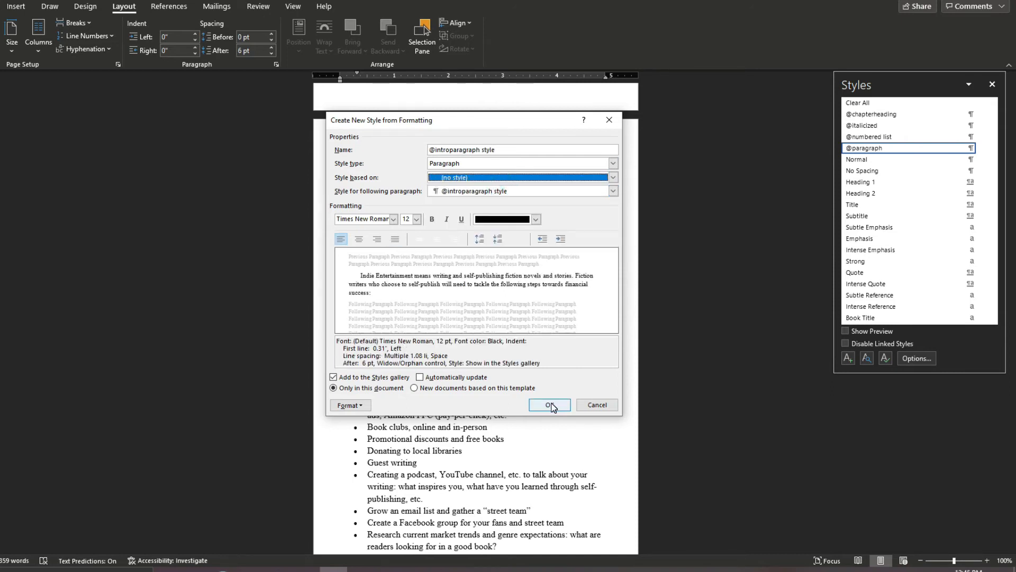
pyautogui.click(550, 405)
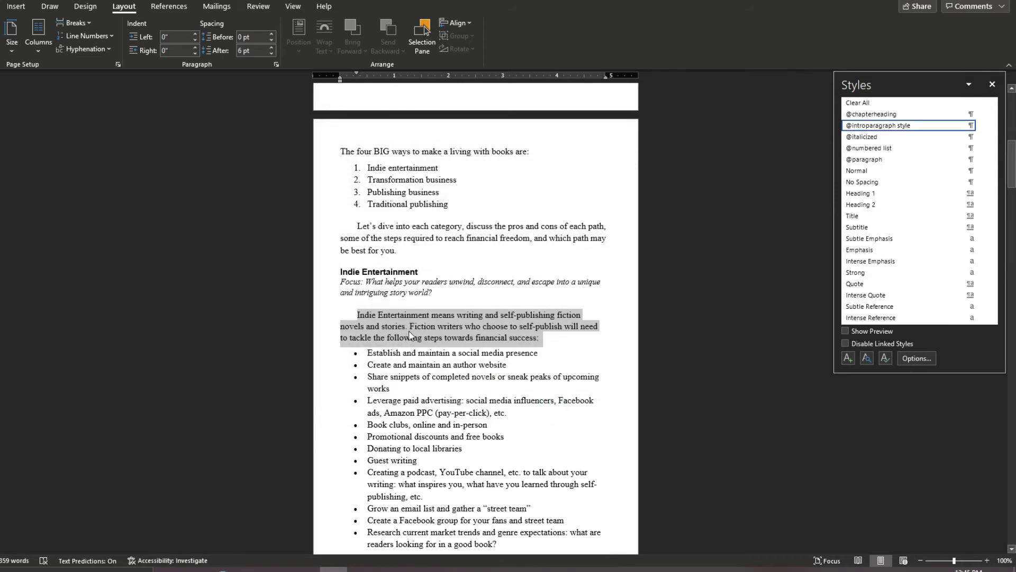
pyautogui.click(478, 337)
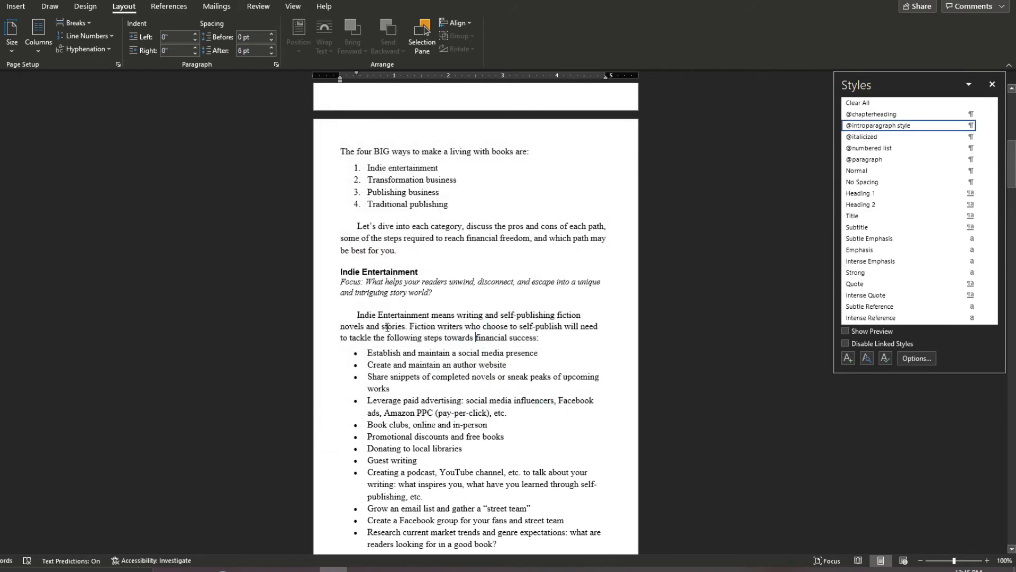
pyautogui.click(369, 154)
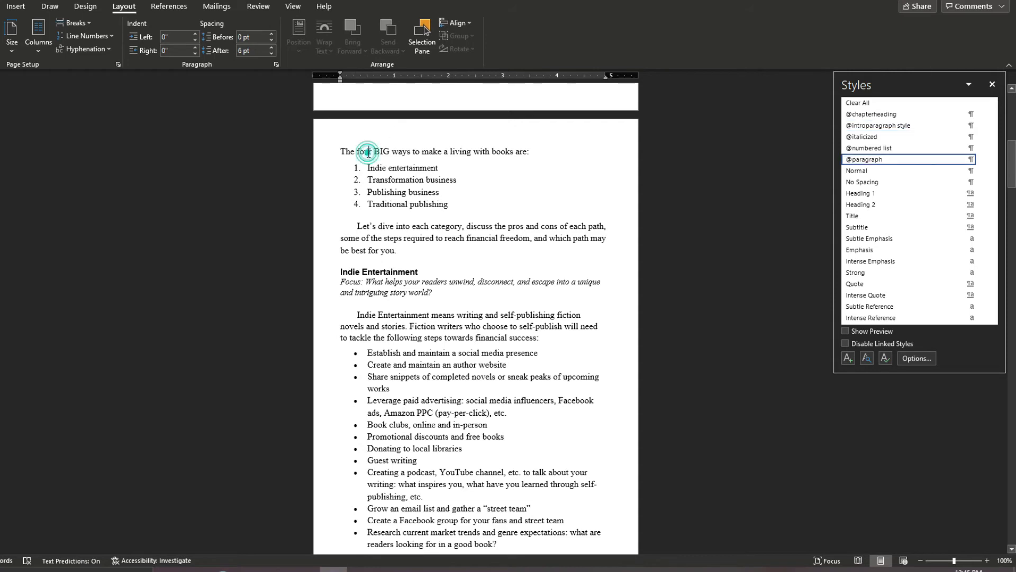
pyautogui.click(341, 152)
pyautogui.scroll(10, 435, 442)
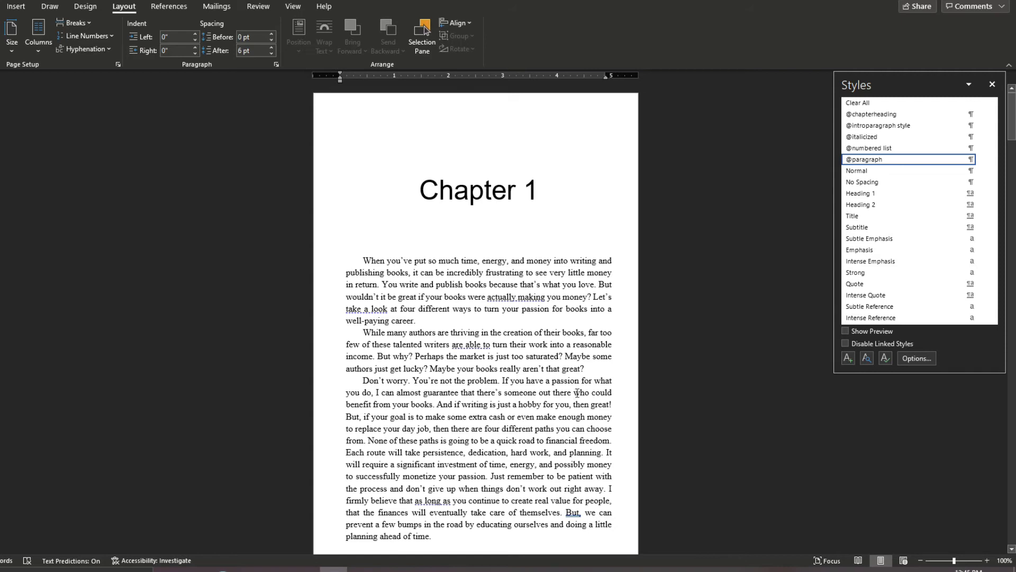
pyautogui.scroll(-7, 577, 392)
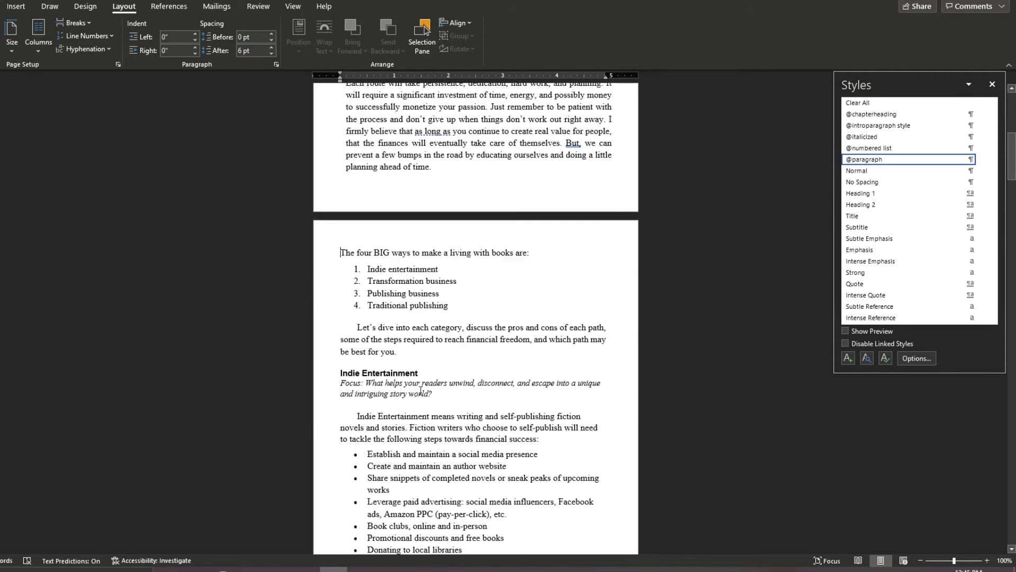
pyautogui.scroll(-1, 421, 391)
pyautogui.moveTo(421, 335); pyautogui.dragTo(342, 338)
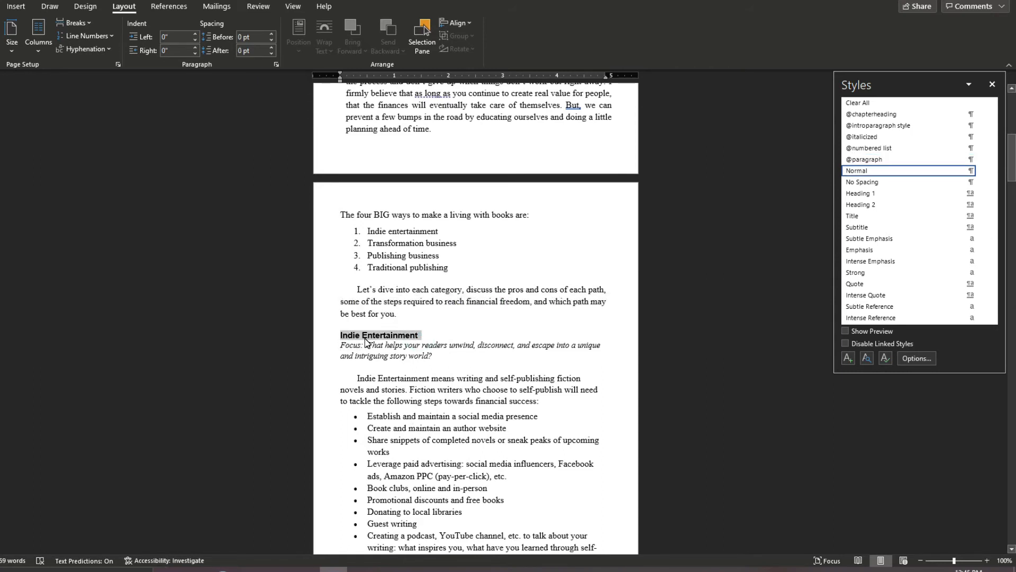
pyautogui.click(432, 421)
pyautogui.scroll(-2, 402, 370)
pyautogui.moveTo(366, 333); pyautogui.dragTo(499, 528)
pyautogui.click(848, 357)
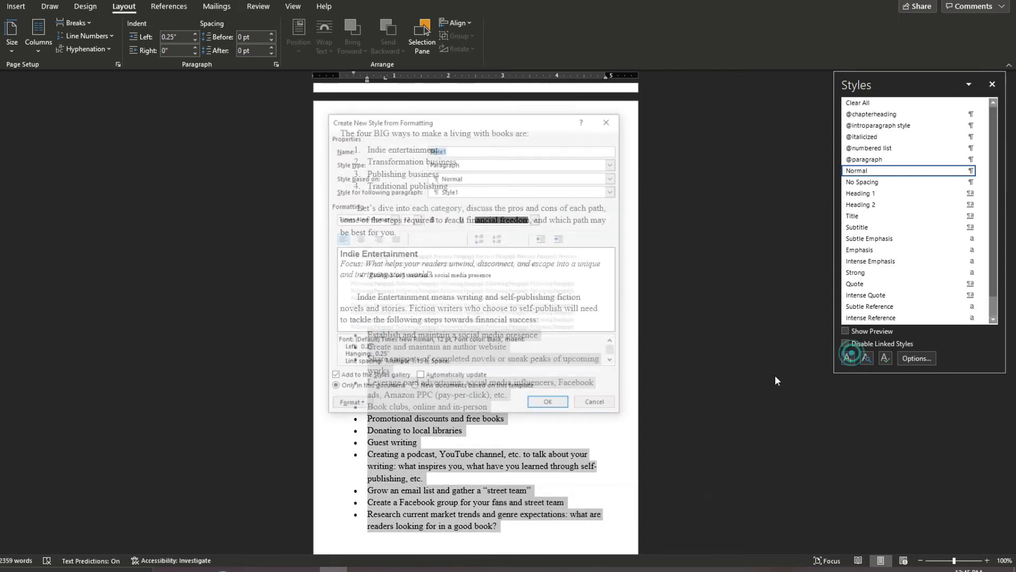
pyautogui.write('@')
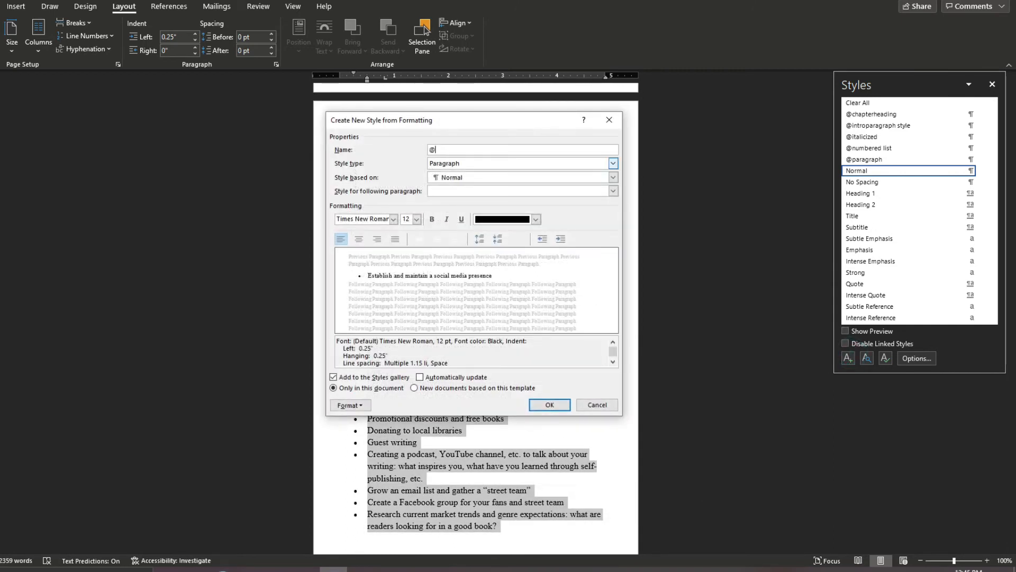
pyautogui.write('bullet')
pyautogui.press('Return')
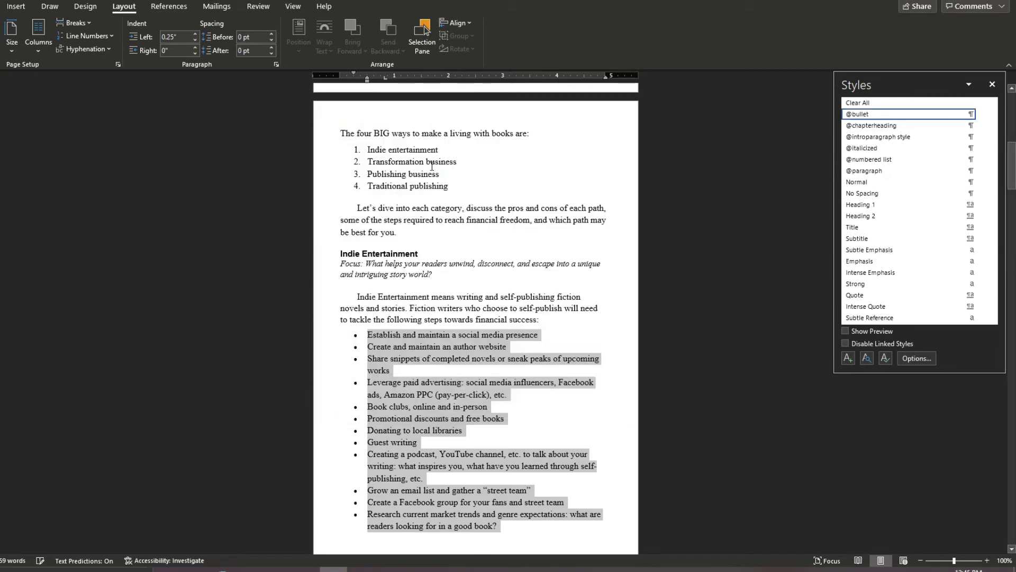
pyautogui.click(429, 365)
pyautogui.scroll(-10, 429, 366)
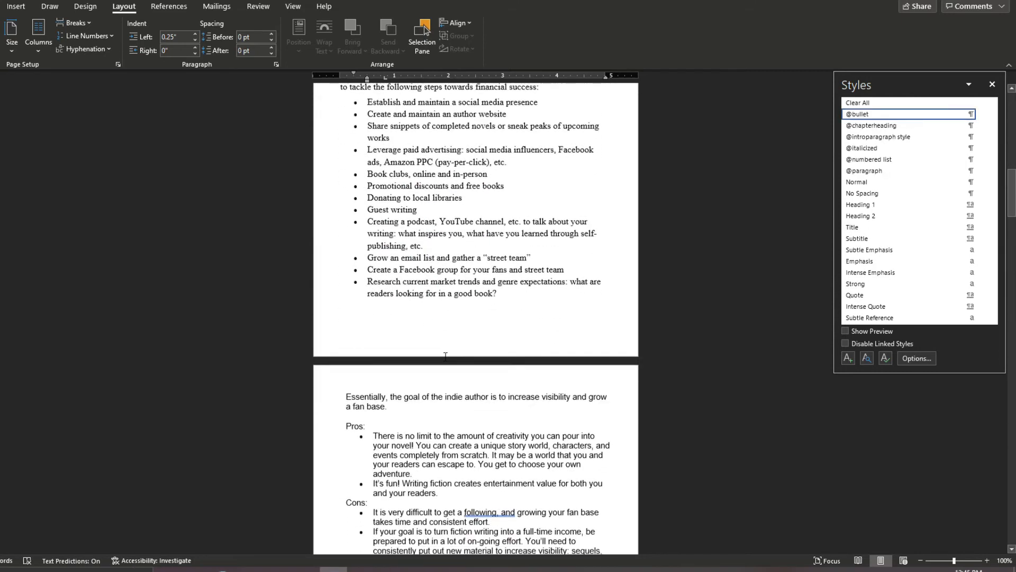
pyautogui.moveTo(397, 334); pyautogui.dragTo(398, 373)
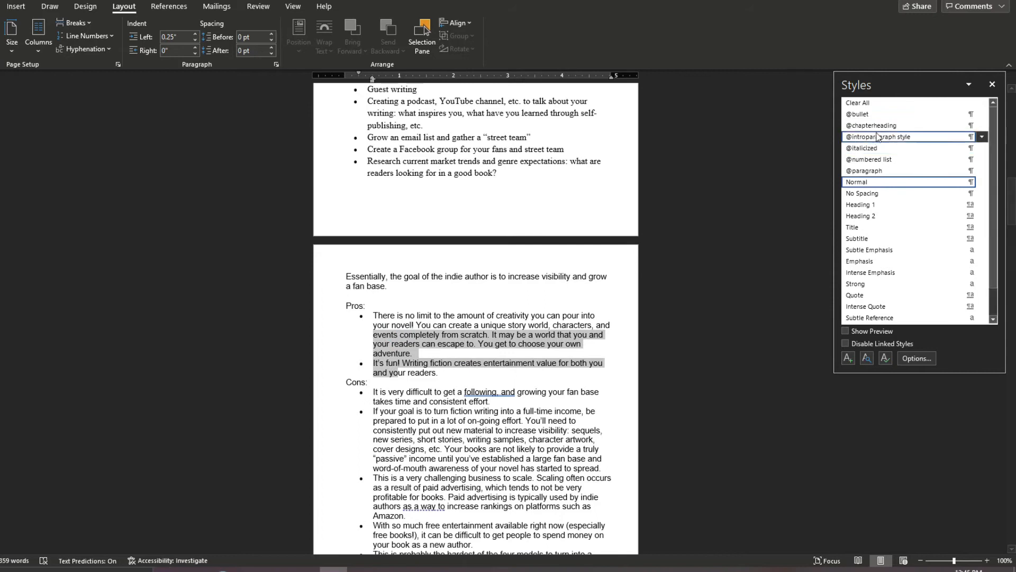
pyautogui.click(858, 114)
pyautogui.click(359, 305)
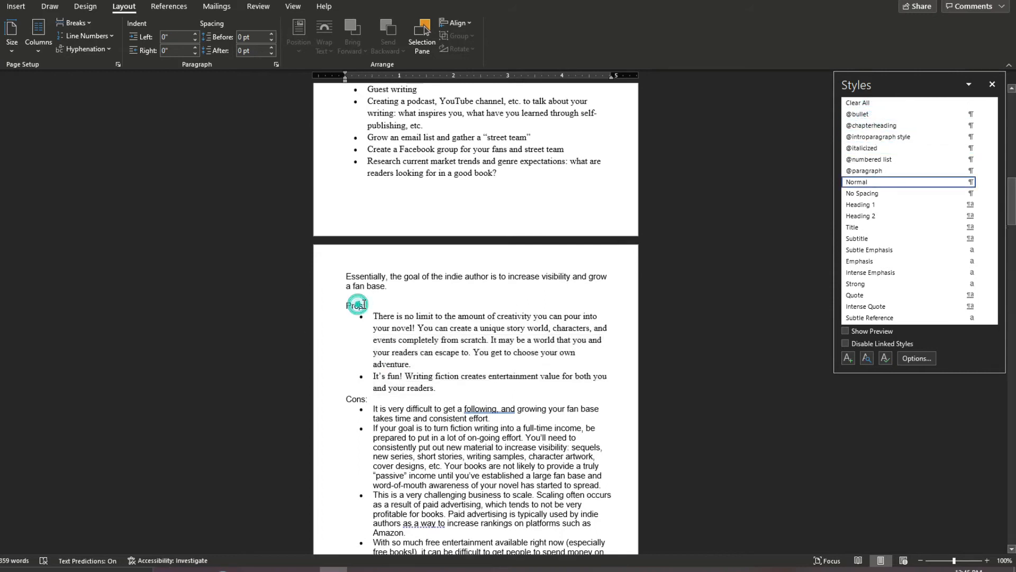
pyautogui.click(879, 139)
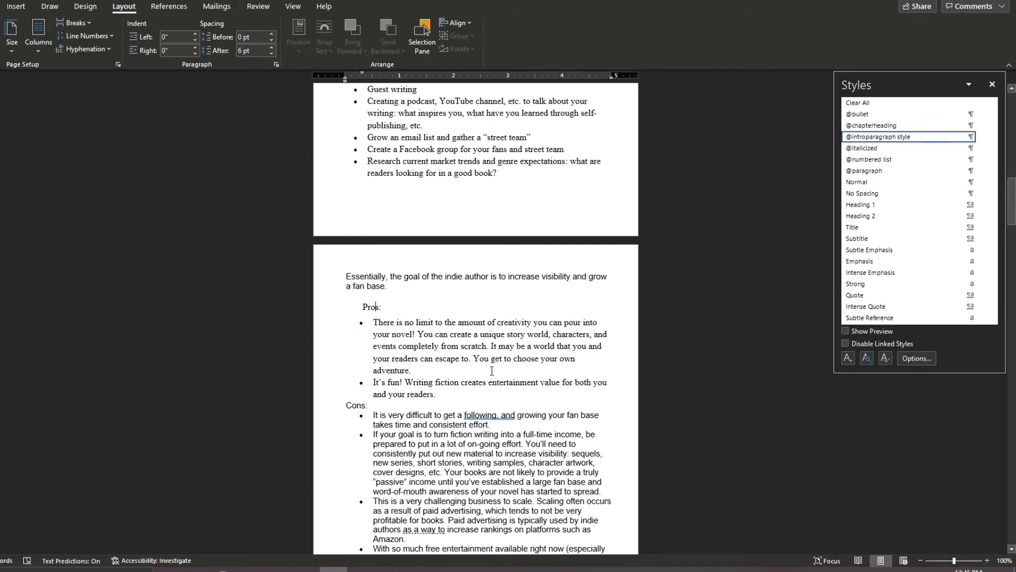
pyautogui.scroll(10, 491, 371)
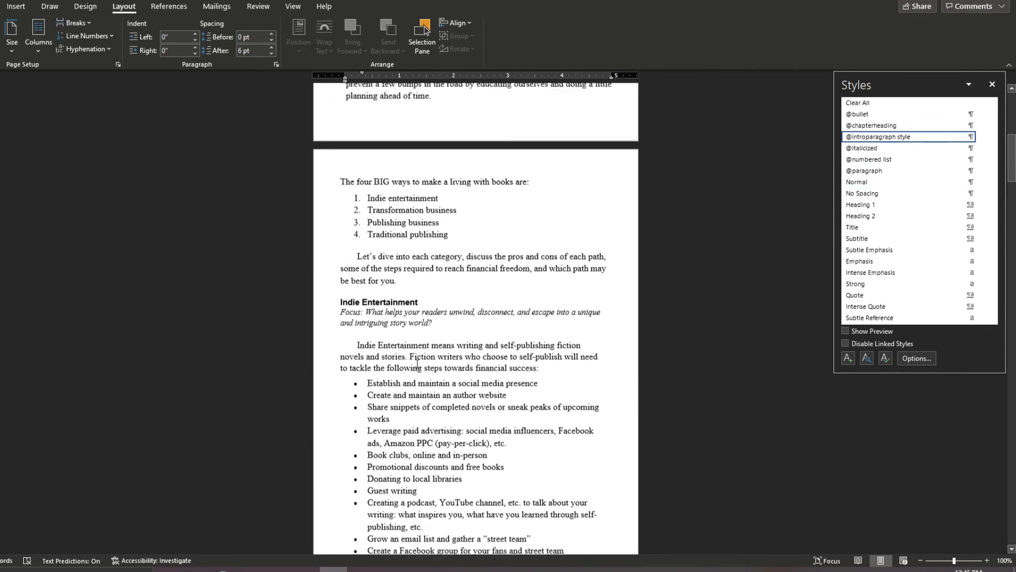
pyautogui.scroll(1, 418, 365)
pyautogui.click(383, 214)
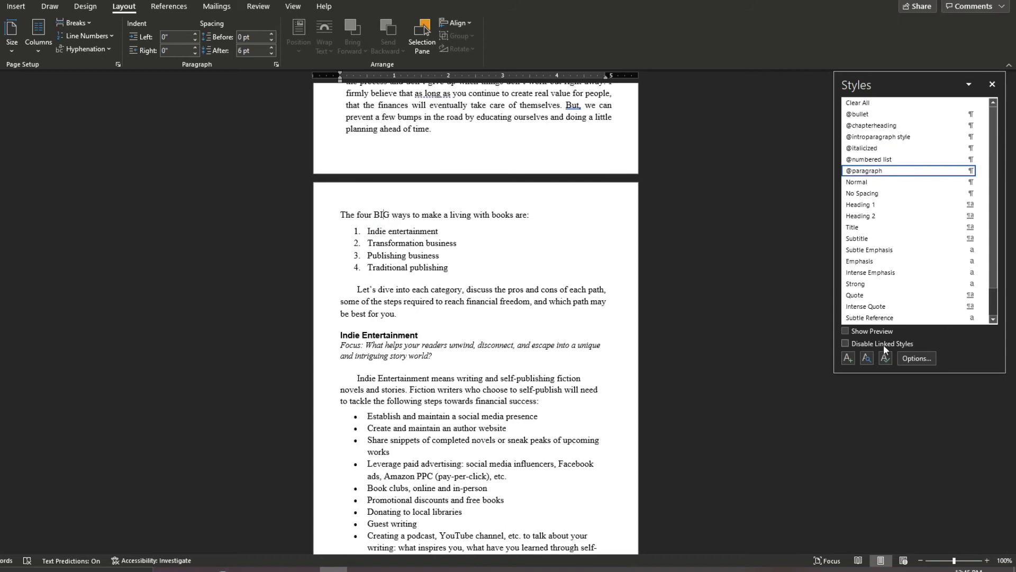
pyautogui.click(849, 358)
pyautogui.click(482, 177)
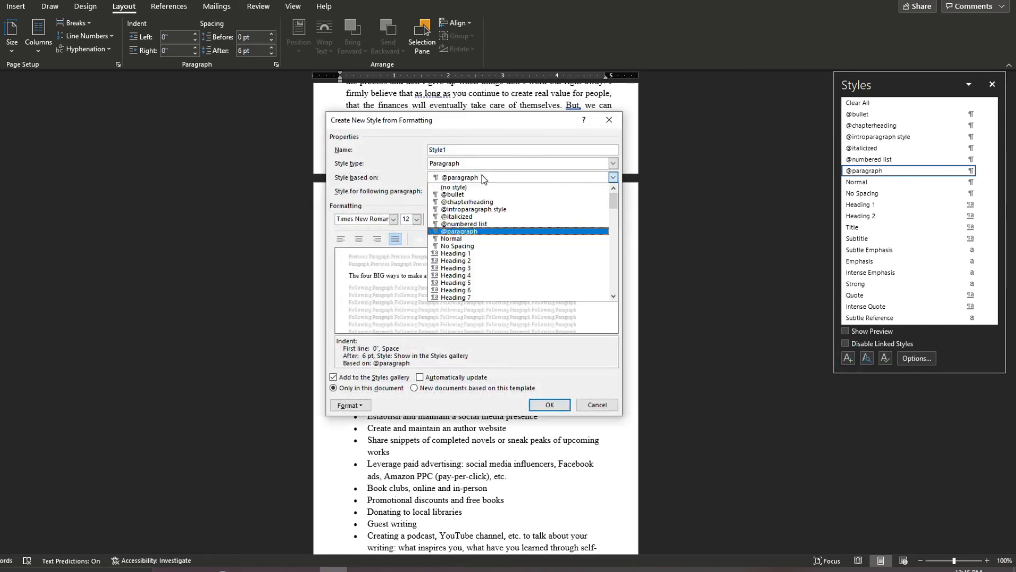
pyautogui.click(473, 188)
pyautogui.doubleClick(457, 150)
pyautogui.write('@short intro paragraph')
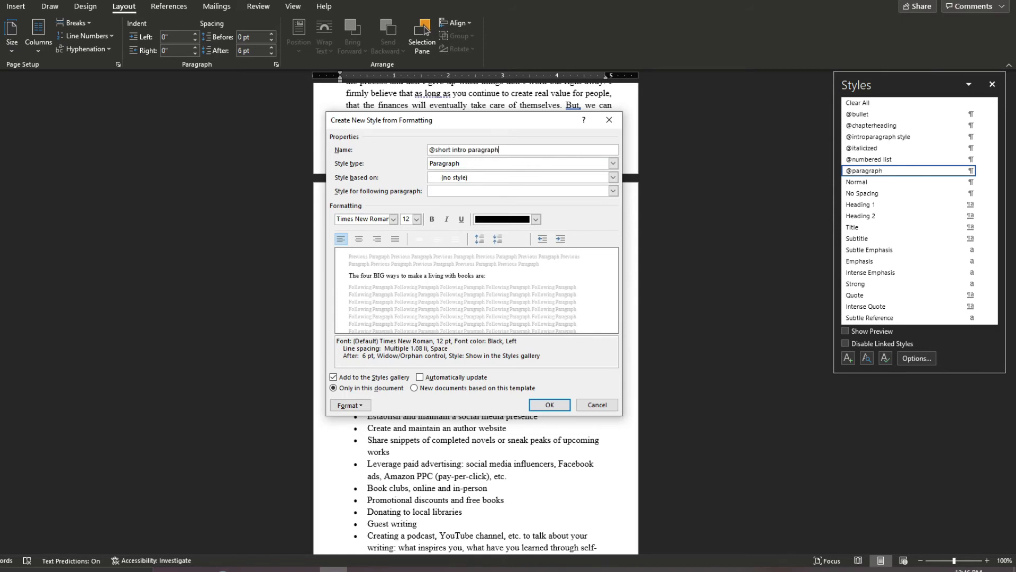
pyautogui.press('Return')
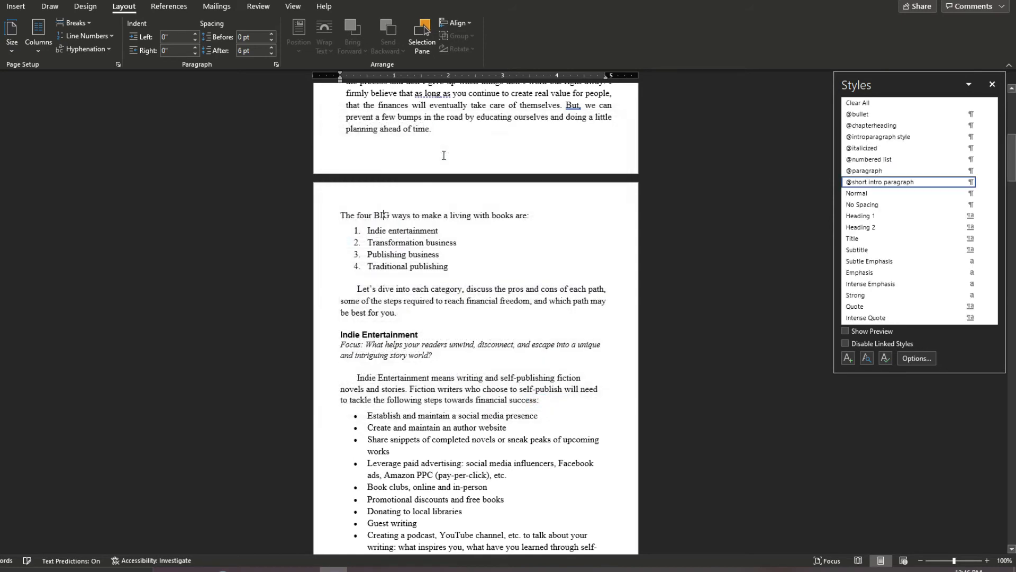
pyautogui.scroll(-15, 443, 157)
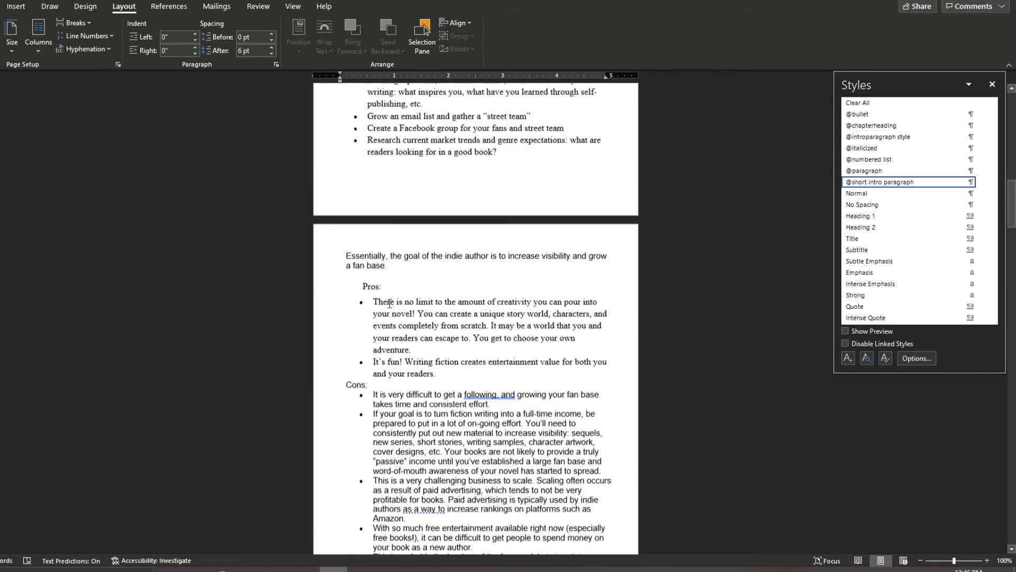
pyautogui.click(372, 284)
pyautogui.click(901, 183)
pyautogui.click(362, 378)
pyautogui.click(901, 182)
pyautogui.scroll(-3, 431, 307)
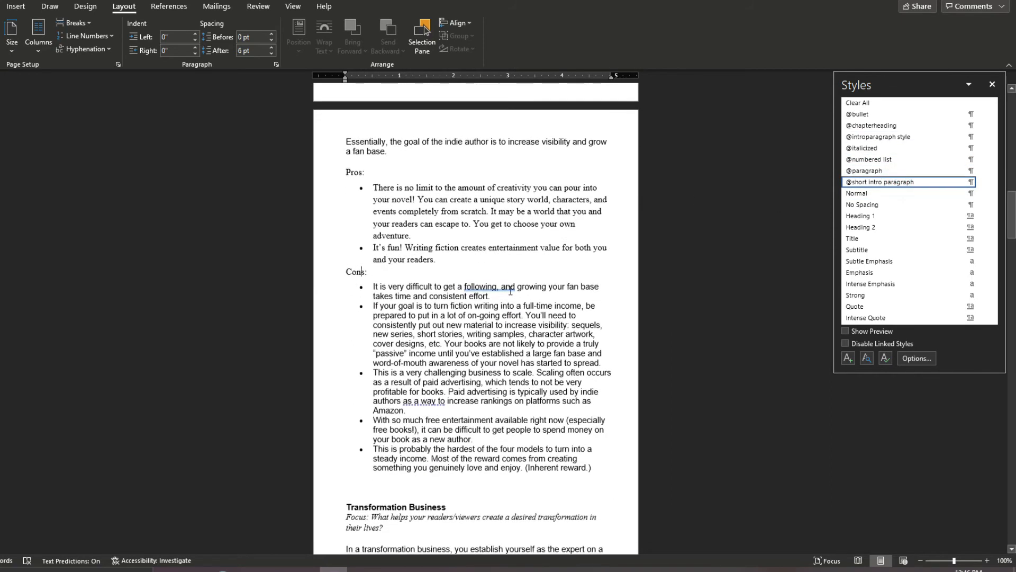
pyautogui.moveTo(407, 286); pyautogui.dragTo(428, 466)
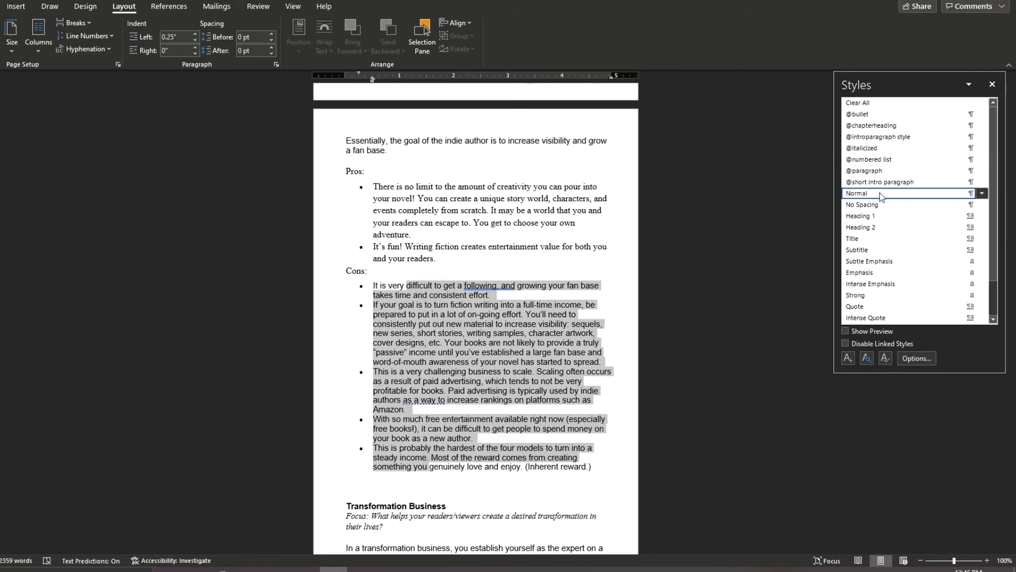
pyautogui.click(857, 114)
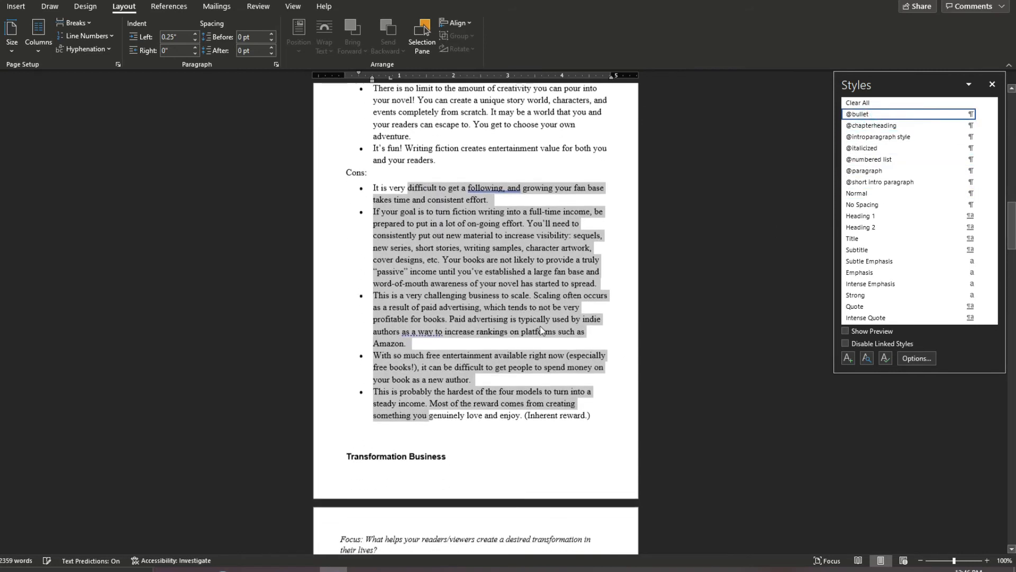
pyautogui.scroll(3, 540, 329)
pyautogui.click(350, 225)
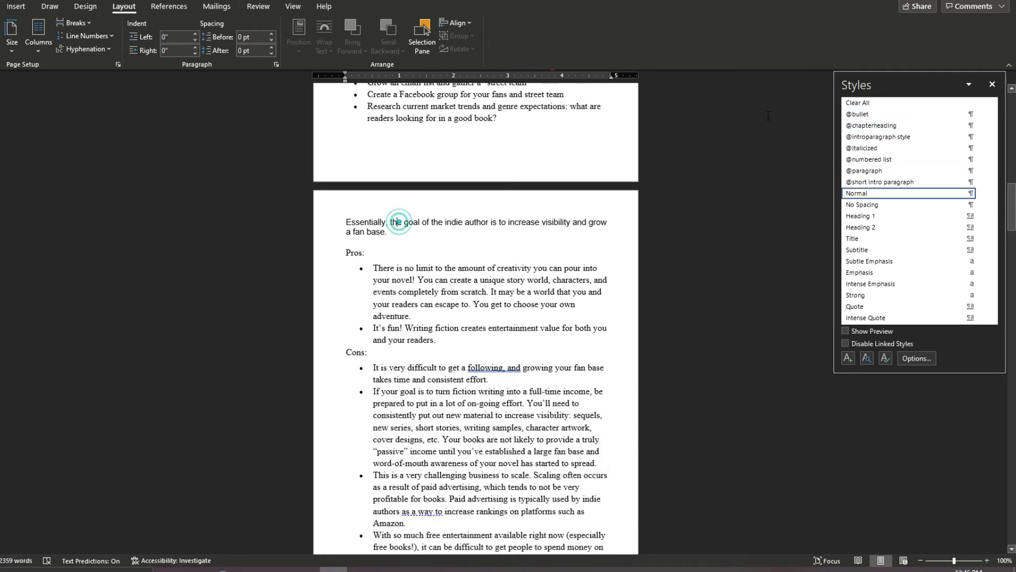
pyautogui.click(888, 171)
pyautogui.scroll(5, 540, 270)
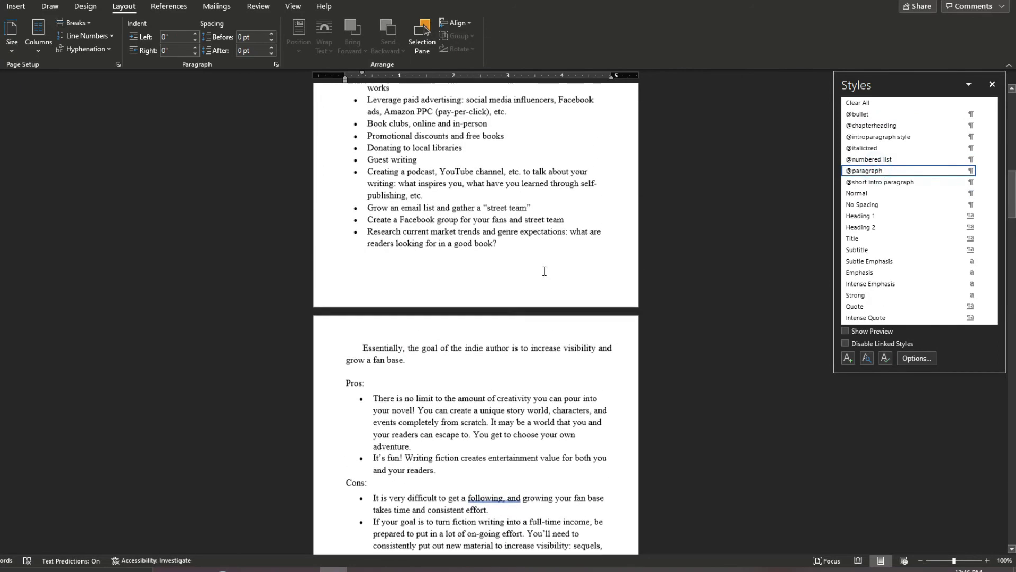
# Delete the empty line between the italic "Focus:" text and the first paragraph under Indie Entertainment.
pyautogui.scroll(3, 524, 280)
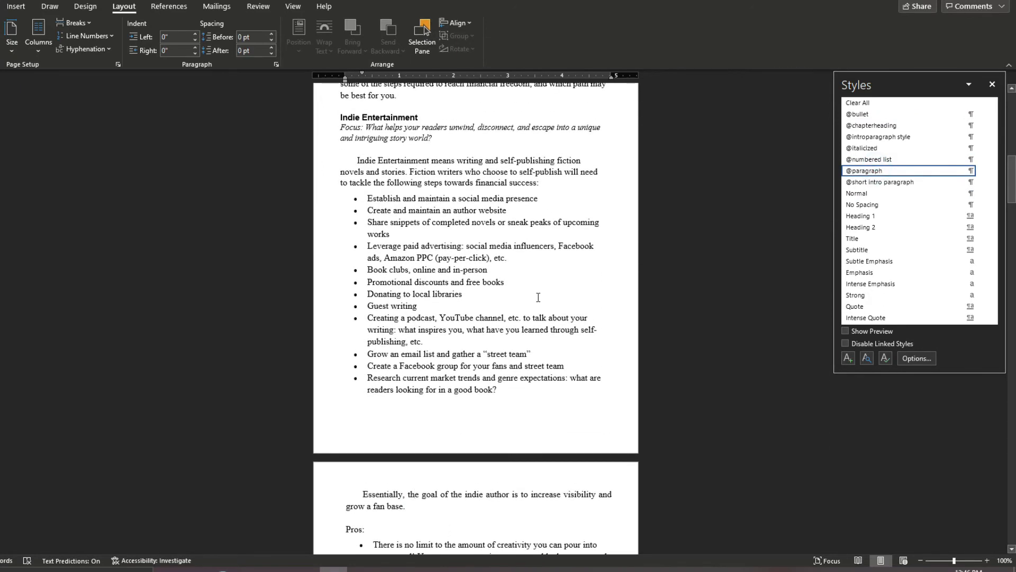
pyautogui.scroll(-10, 538, 297)
pyautogui.scroll(-4, 538, 298)
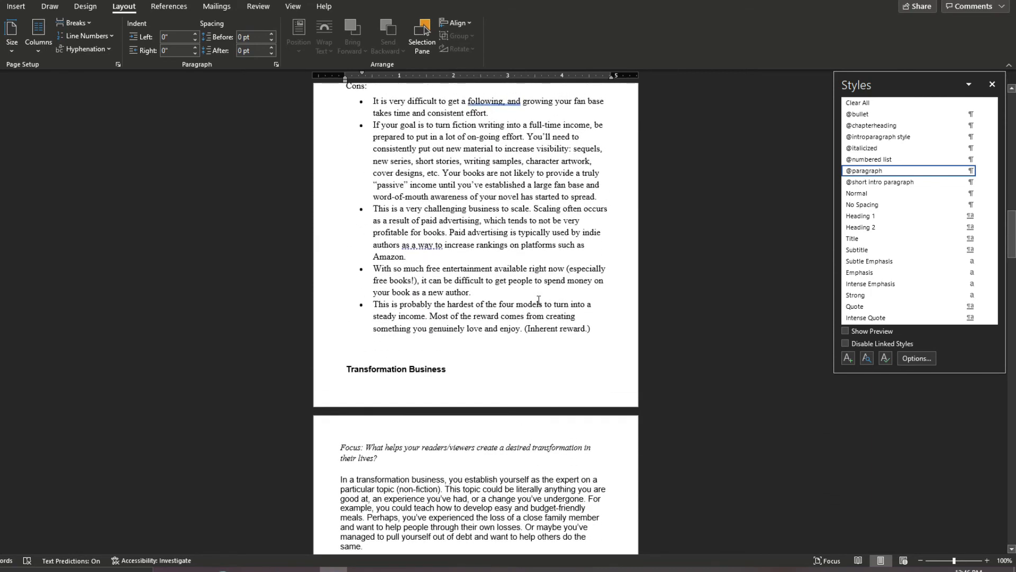
pyautogui.scroll(12, 539, 300)
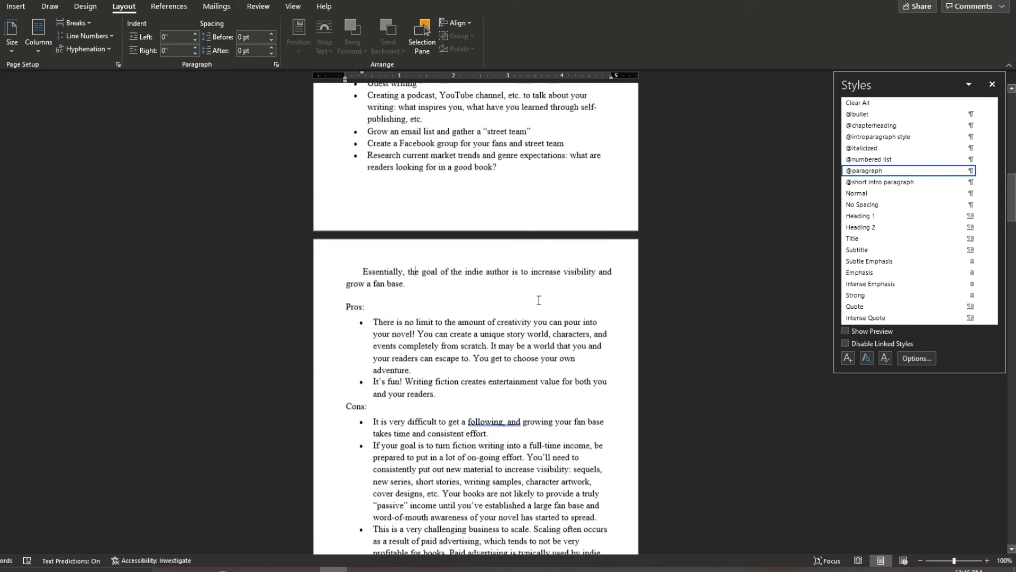
pyautogui.scroll(5, 660, 279)
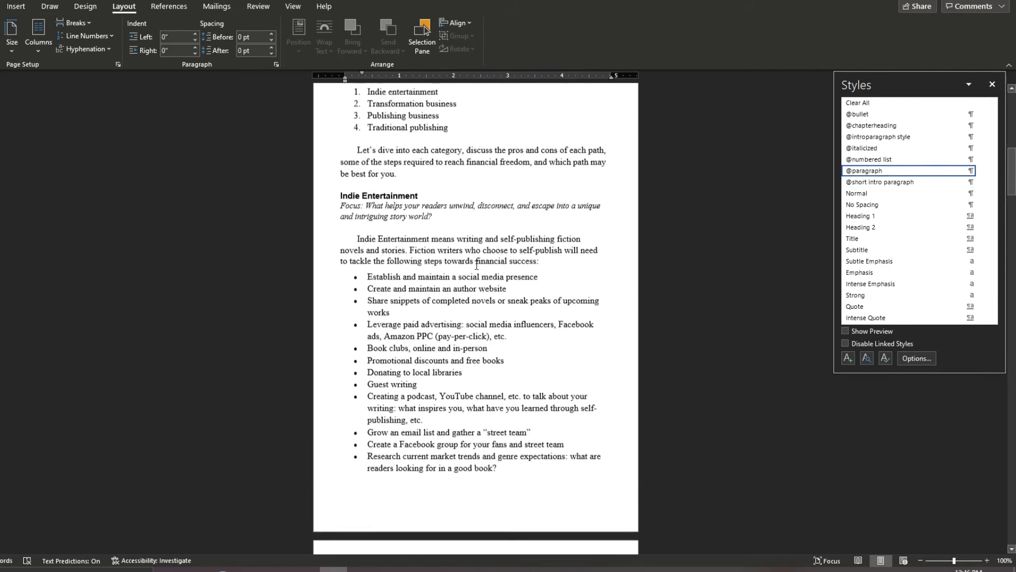
pyautogui.scroll(3, 485, 246)
pyautogui.click(419, 338)
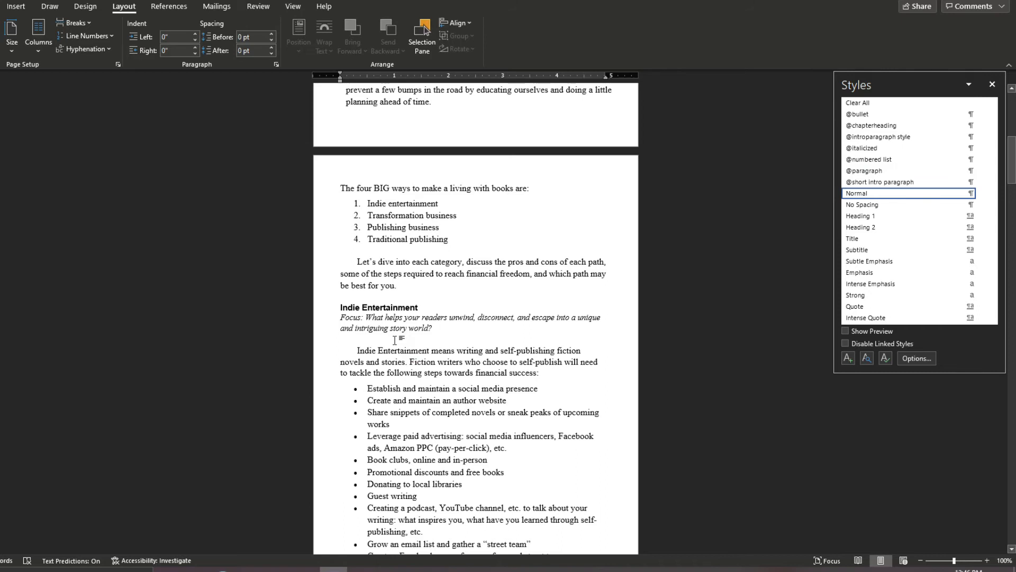
pyautogui.press('BackSpace')
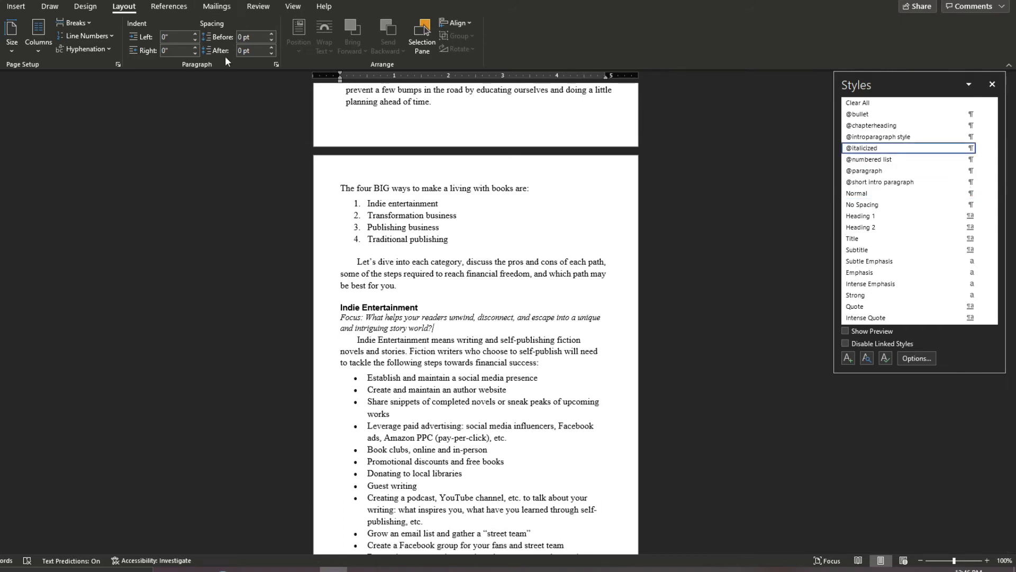
pyautogui.click(273, 49)
pyautogui.click(273, 48)
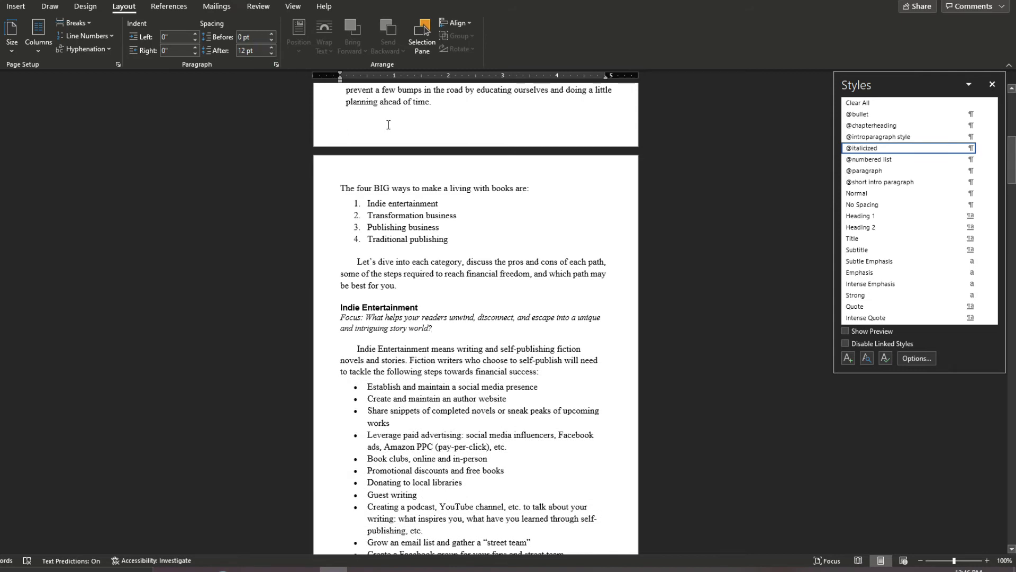
pyautogui.click(985, 147)
pyautogui.click(972, 160)
# Replace the empty line after "Traditional publishing" with a new blank, unnumbered line following the numbered list.
pyautogui.scroll(3, 559, 288)
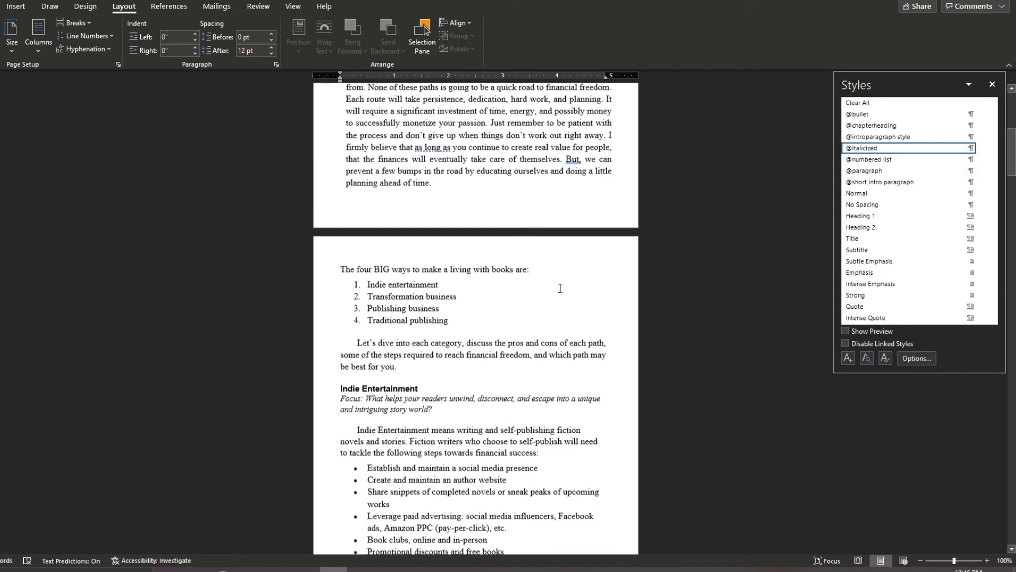
pyautogui.click(375, 338)
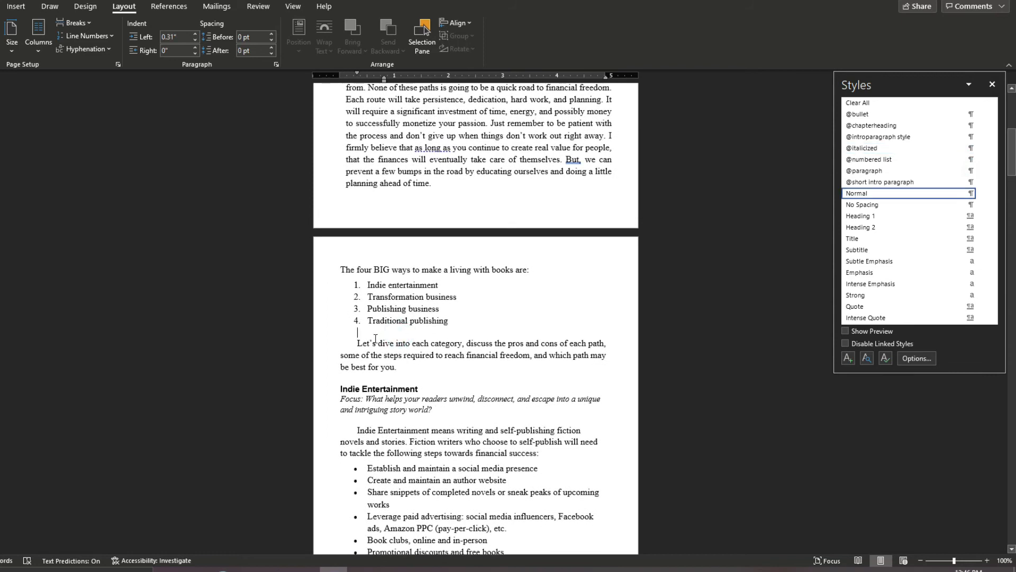
pyautogui.press('BackSpace')
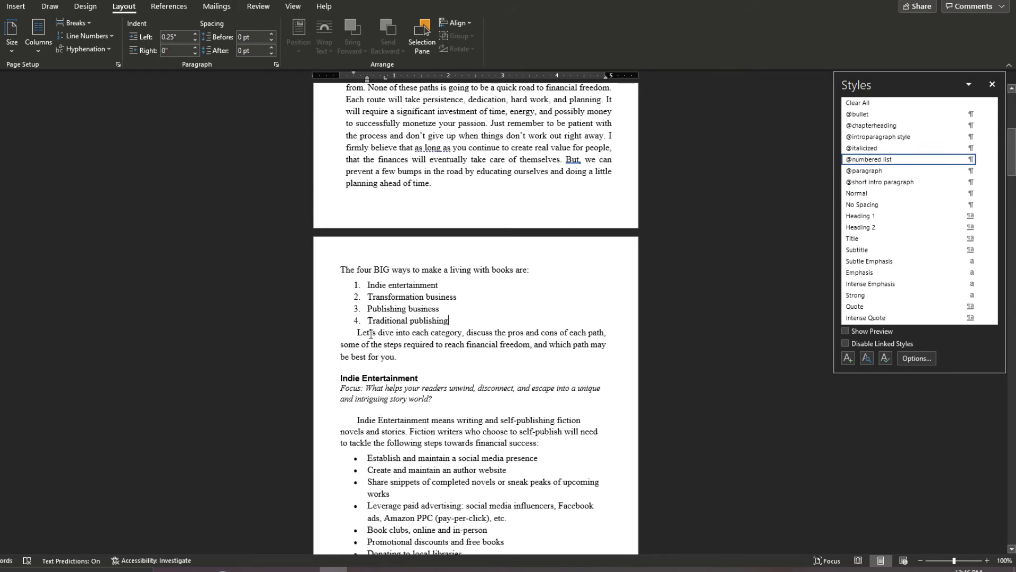
pyautogui.press('Return')
pyautogui.press('BackSpace')
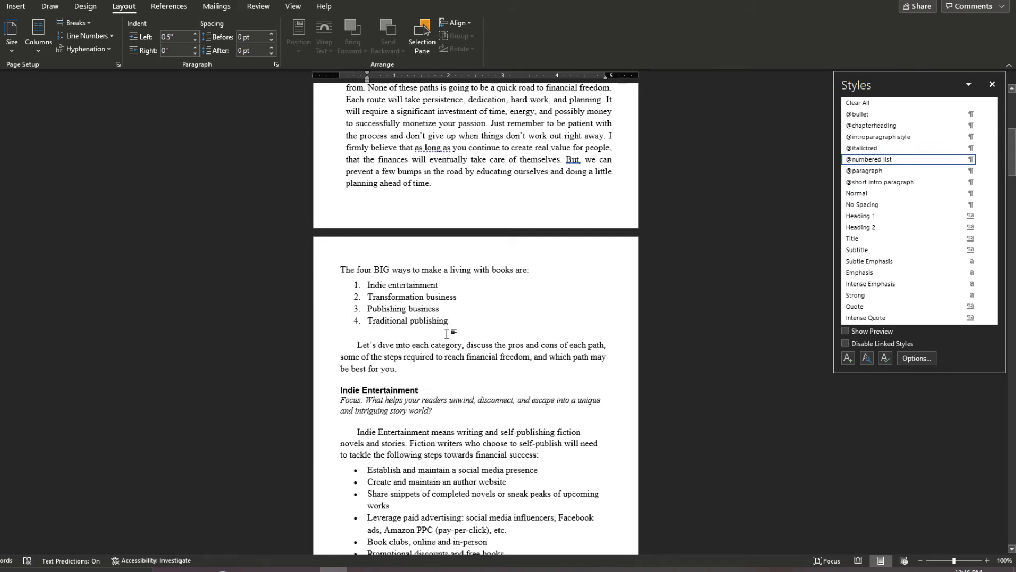
pyautogui.press('BackSpace')
pyautogui.press('BackSpace')
pyautogui.press('BackSpace')
pyautogui.press('Return')
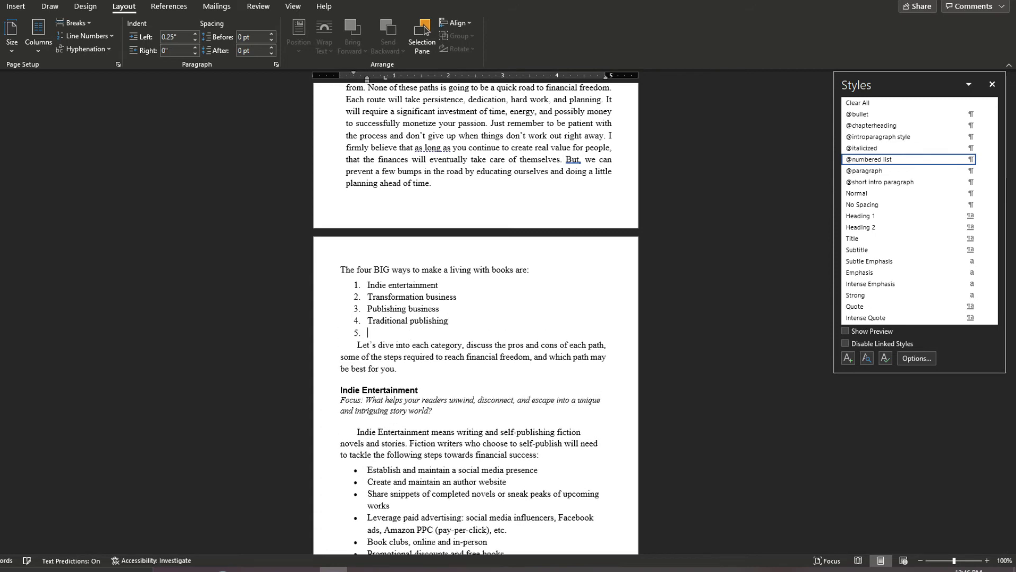
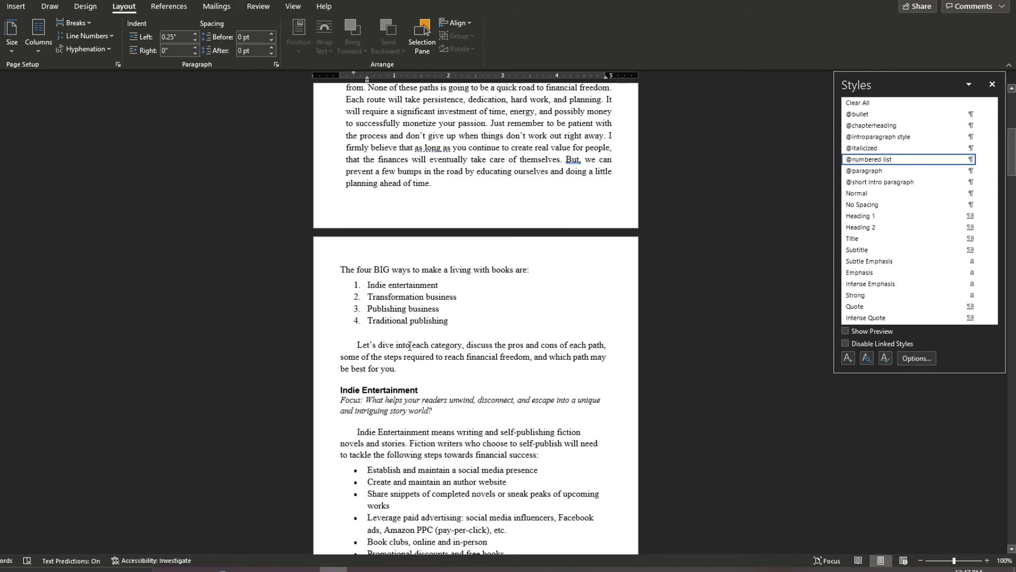
pyautogui.click(397, 349)
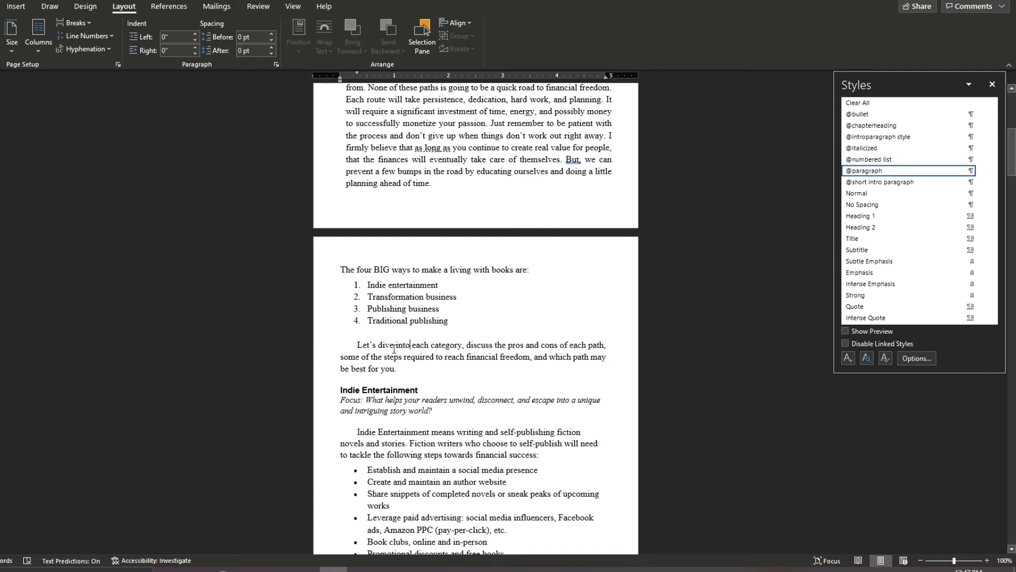
pyautogui.click(387, 347)
pyautogui.click(385, 322)
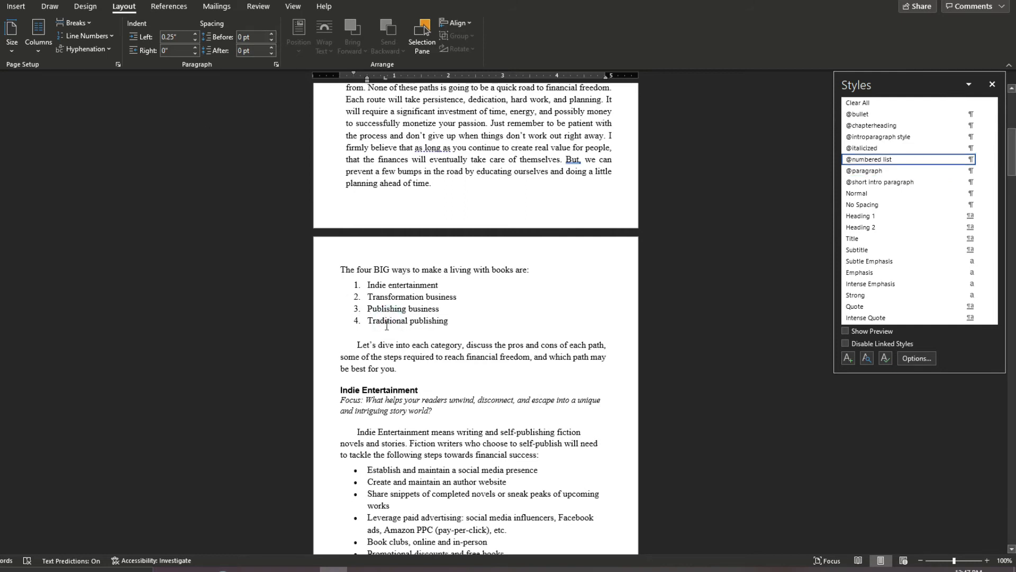
pyautogui.click(269, 48)
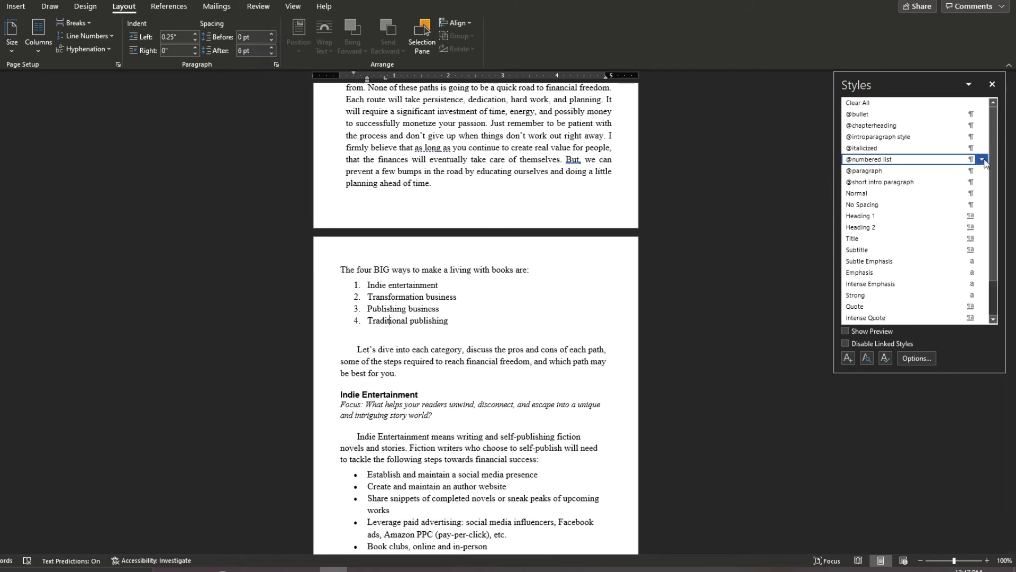
pyautogui.click(982, 158)
pyautogui.click(979, 173)
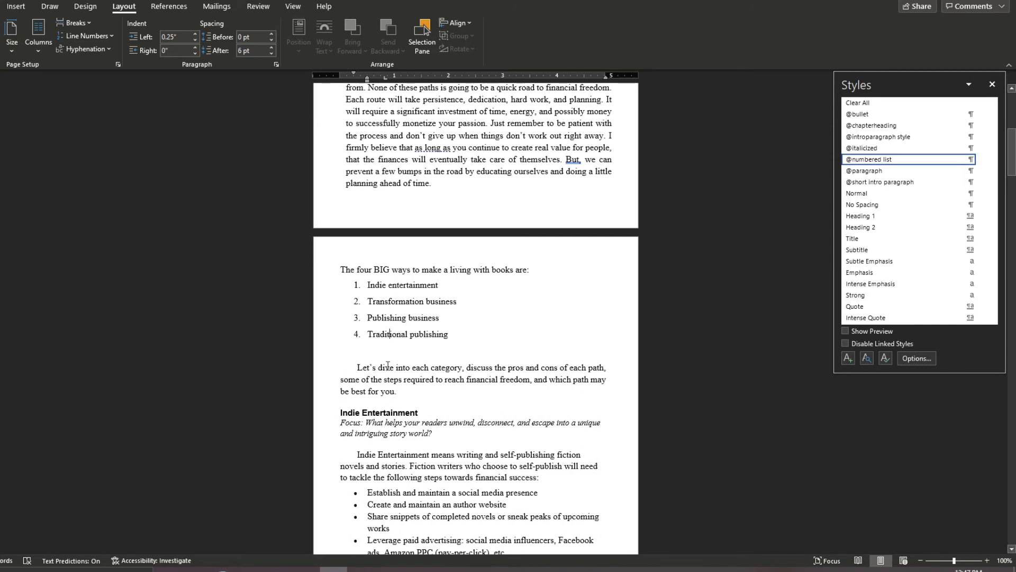
pyautogui.hotkey('ctrl', 'z')
pyautogui.hotkey('ctrl', 'z')
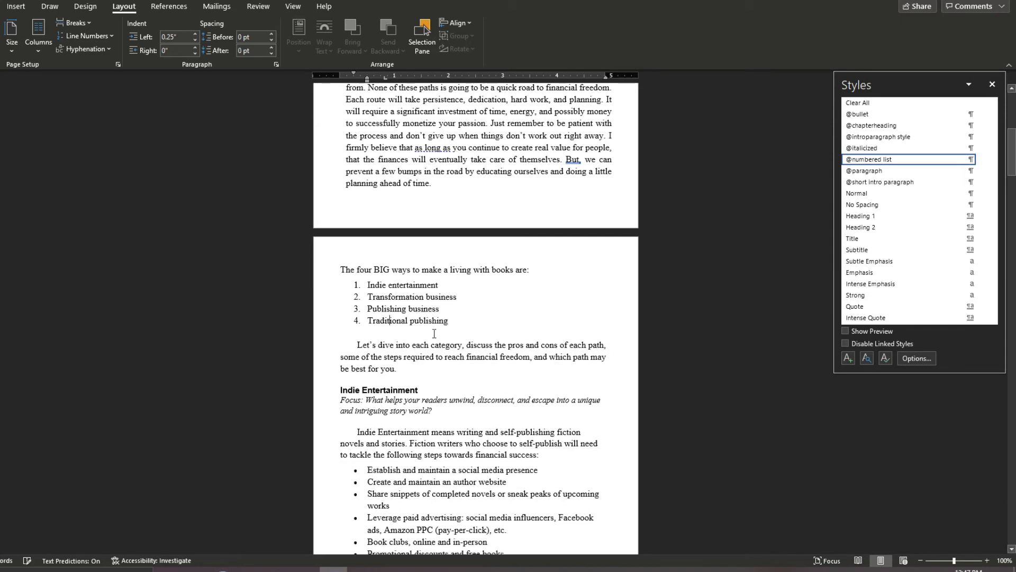
pyautogui.click(392, 333)
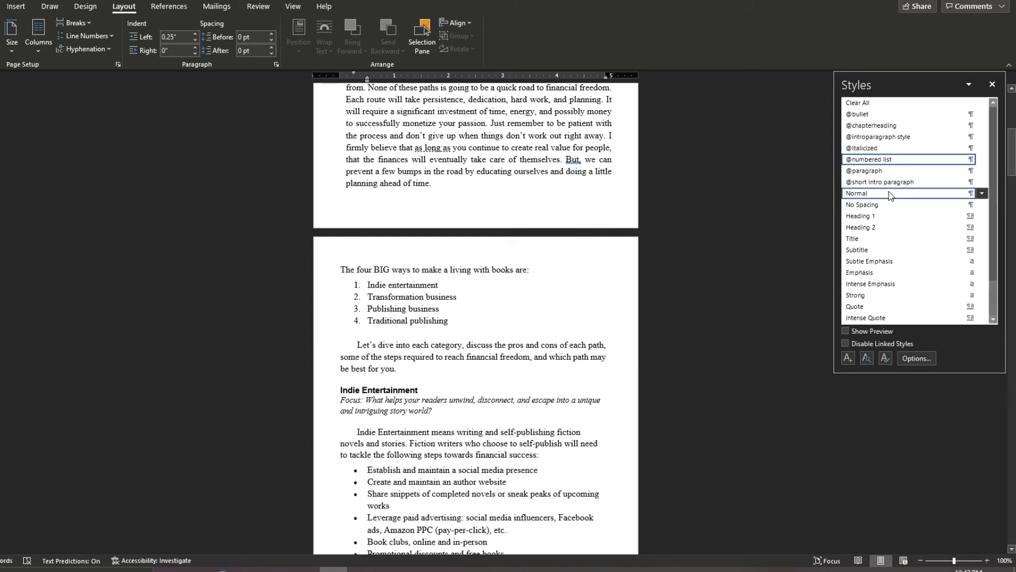
pyautogui.scroll(-1, 435, 363)
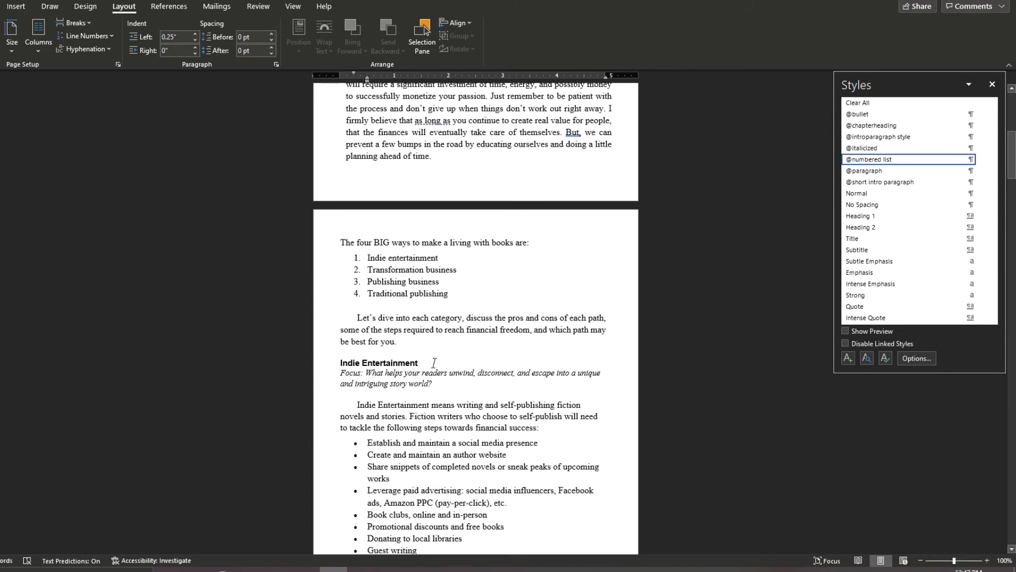
pyautogui.click(538, 190)
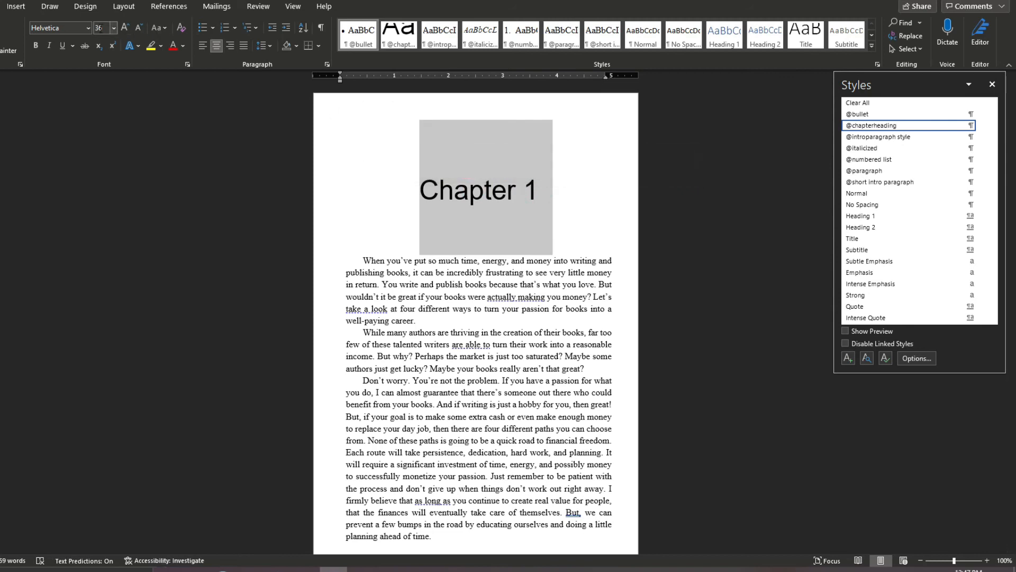
pyautogui.click(90, 27)
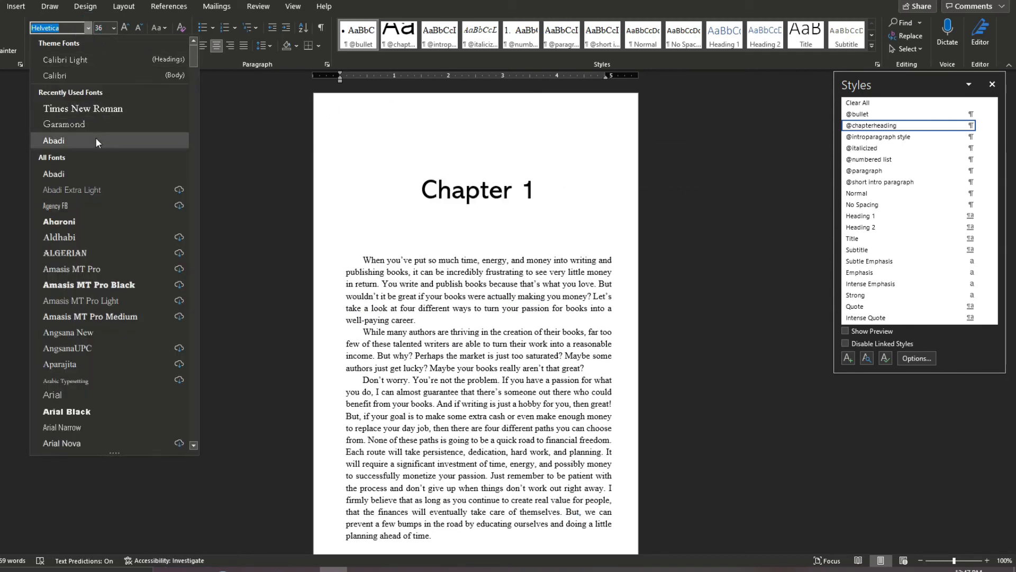
pyautogui.click(103, 173)
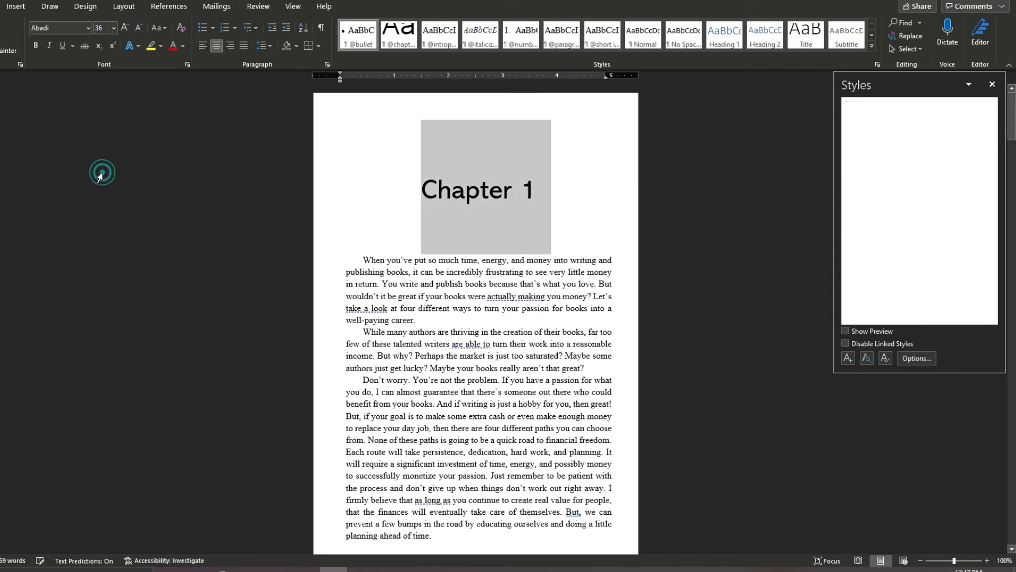
pyautogui.click(971, 126)
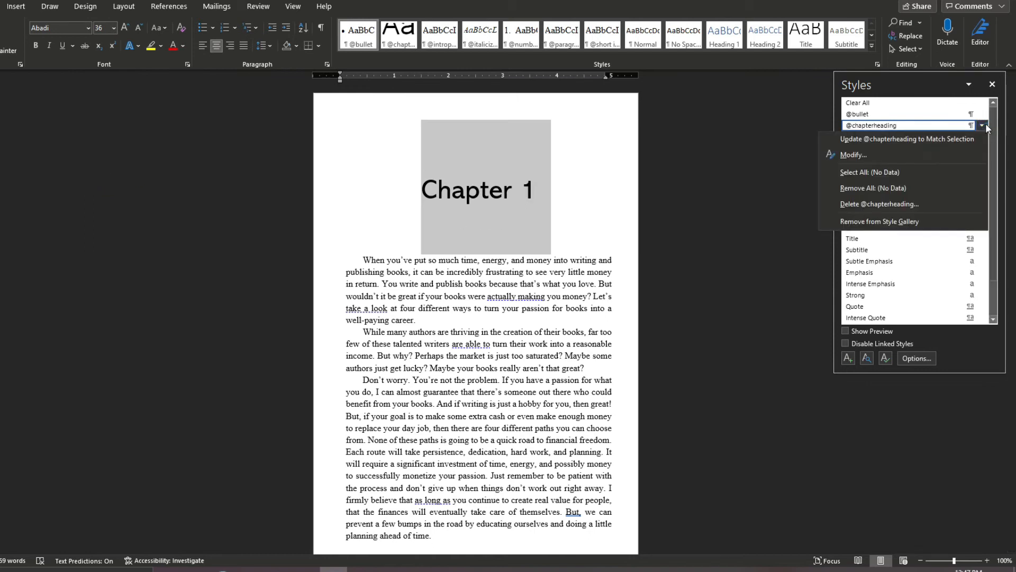
pyautogui.click(963, 139)
# Change the "Indie Entertainment" subheading to Abadi at 14 pt, keeping it bold.
pyautogui.scroll(-15, 652, 286)
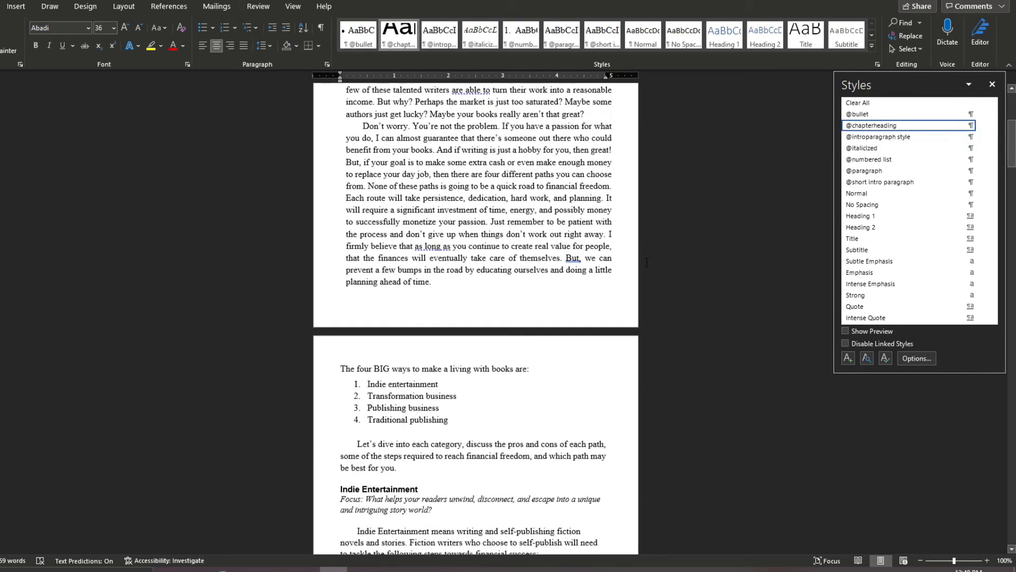
pyautogui.tripleClick(419, 256)
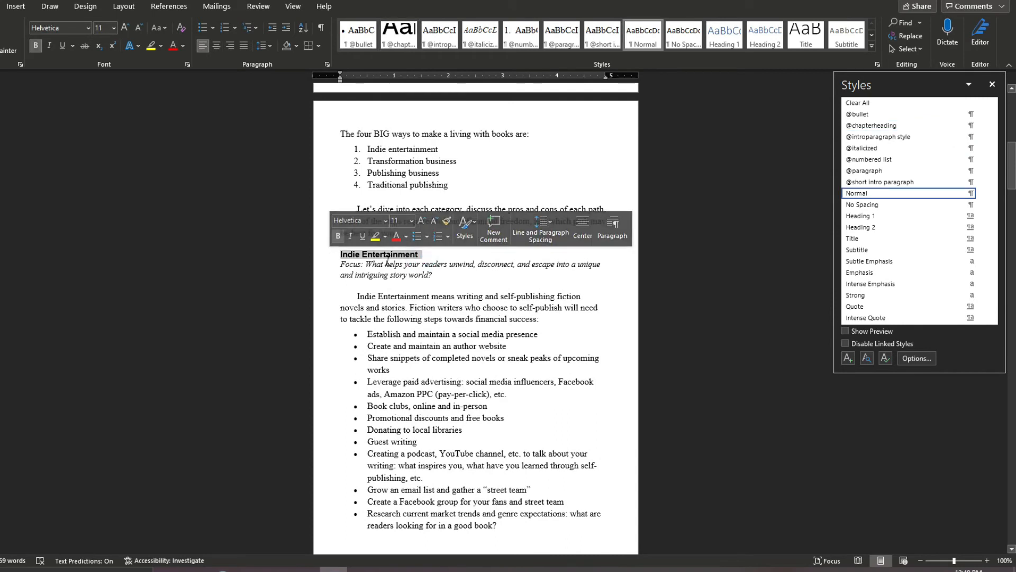
pyautogui.click(388, 220)
pyautogui.click(383, 300)
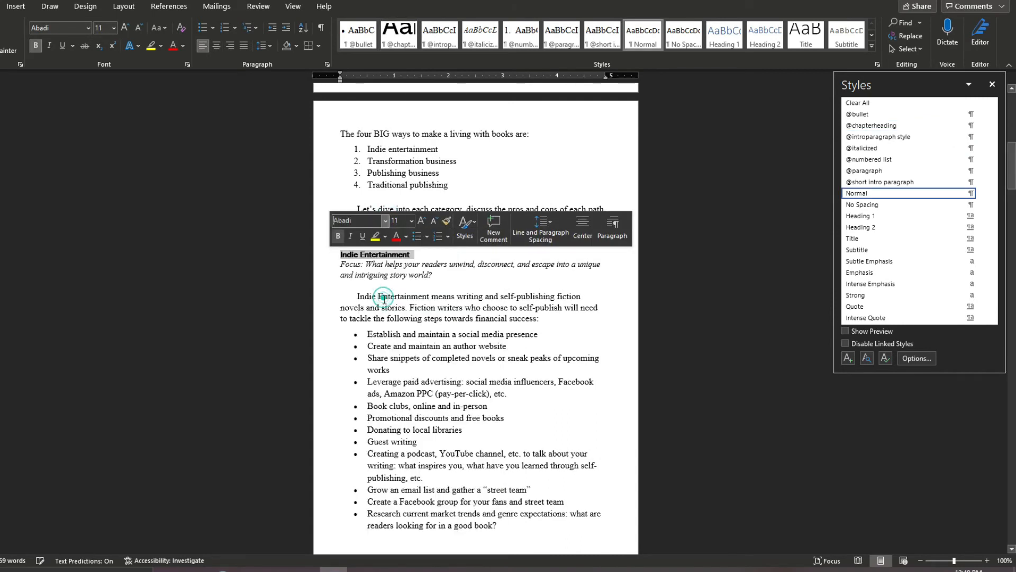
pyautogui.click(411, 221)
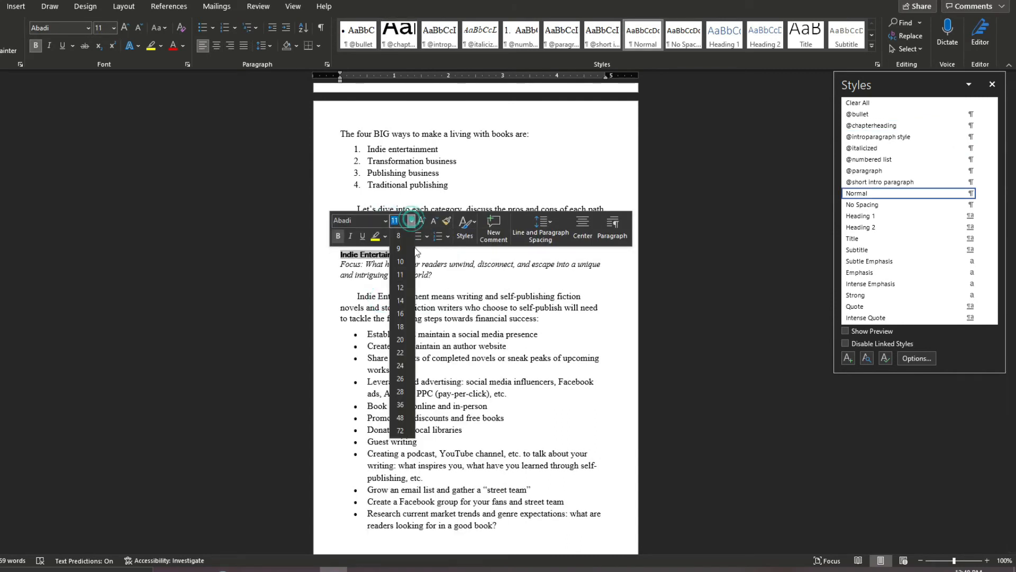
pyautogui.click(406, 299)
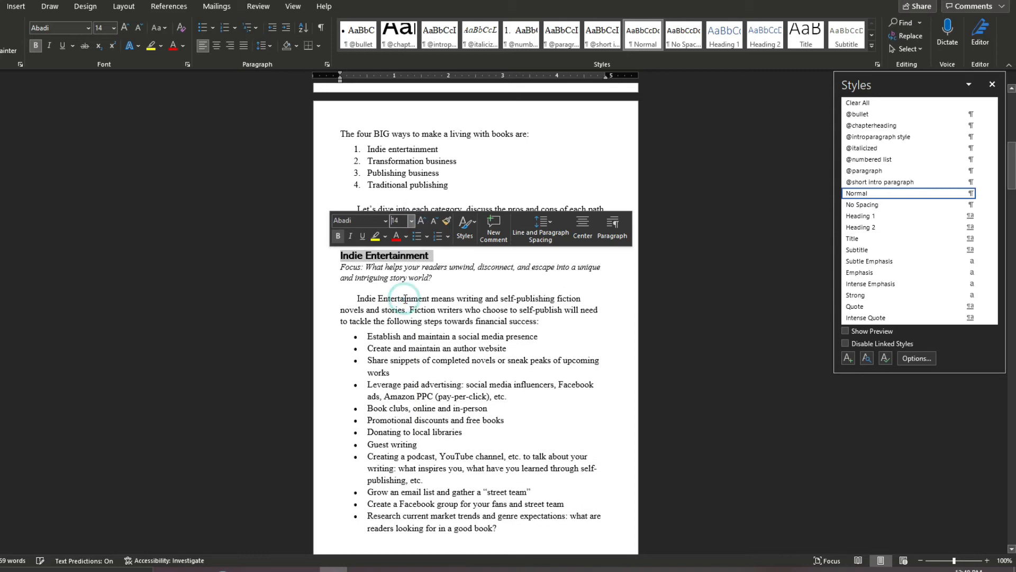
pyautogui.click(339, 236)
pyautogui.click(338, 237)
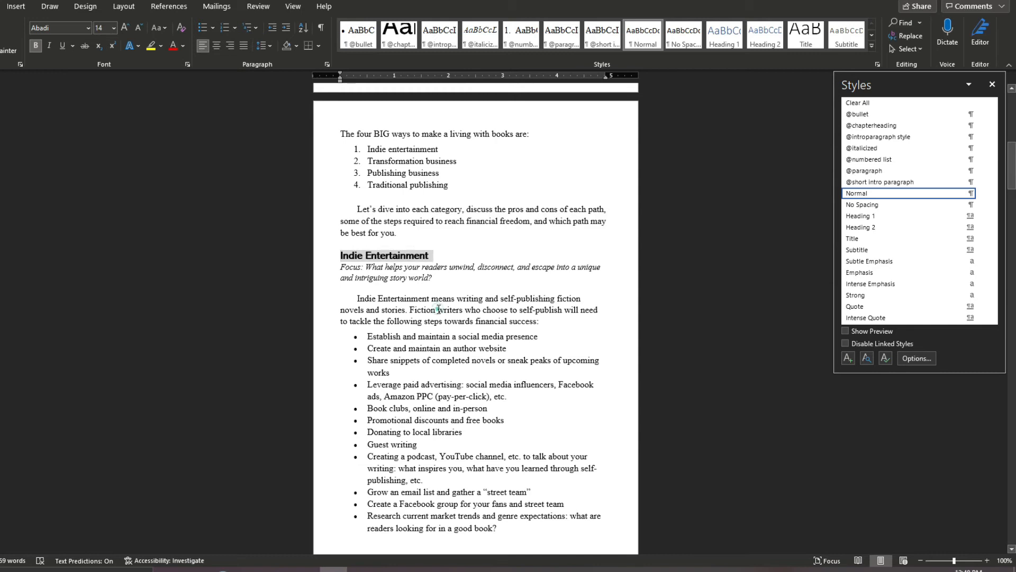
# Set the font size of the "Indie Entertainment" subheading to 16 pt.
pyautogui.click(429, 257)
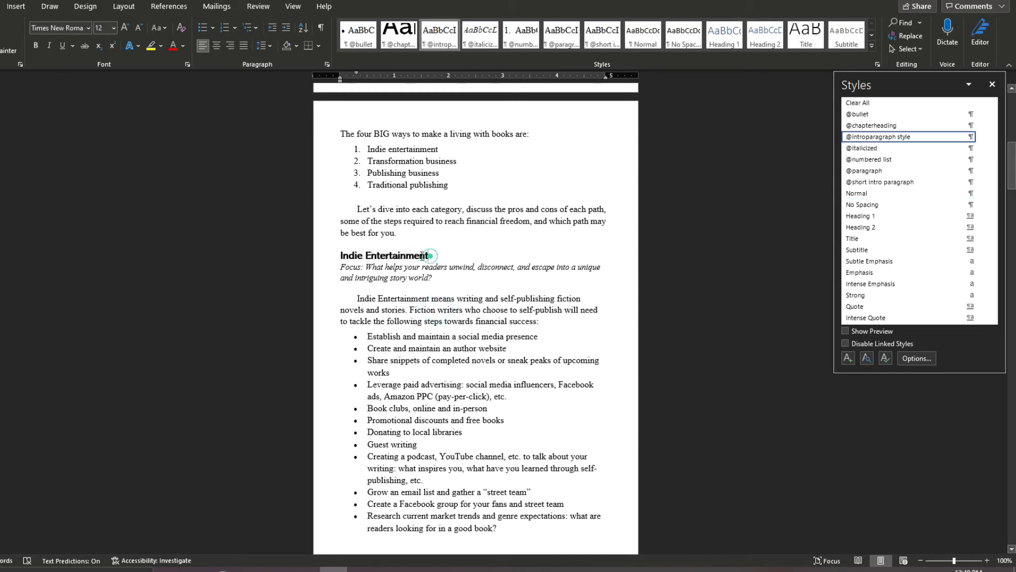
pyautogui.moveTo(429, 256); pyautogui.dragTo(341, 256)
pyautogui.click(418, 219)
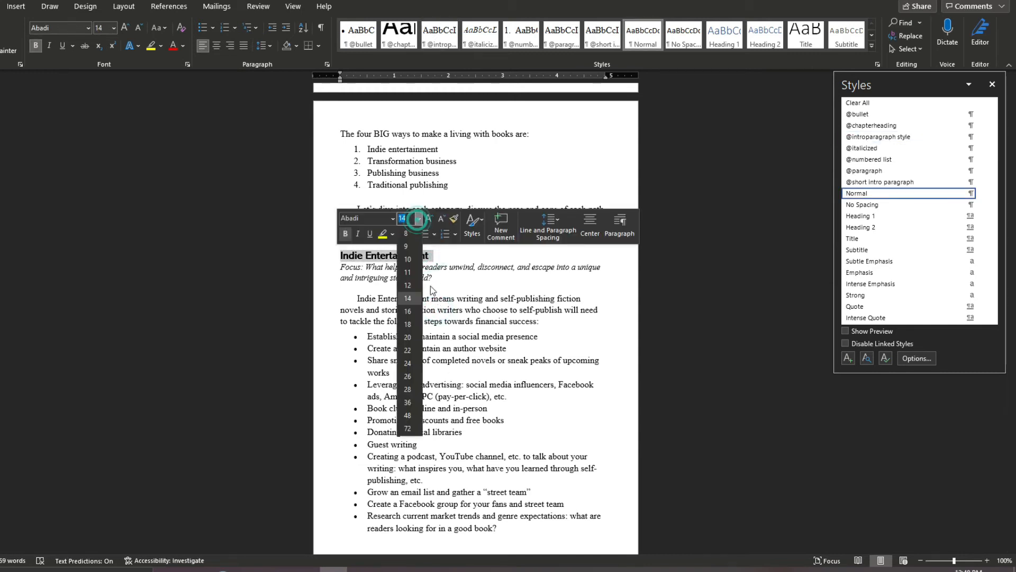
pyautogui.click(408, 310)
pyautogui.click(447, 280)
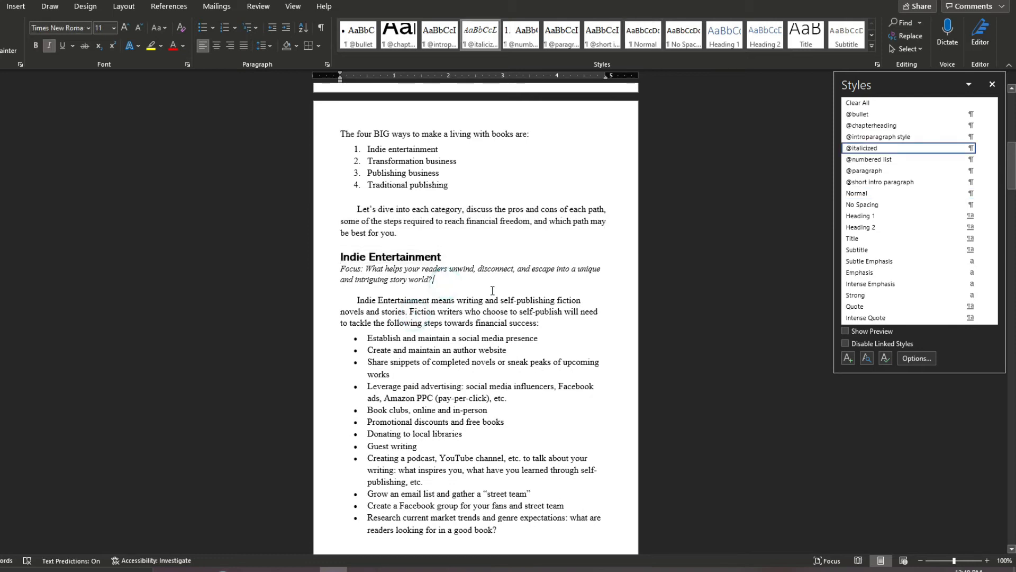
pyautogui.click(441, 255)
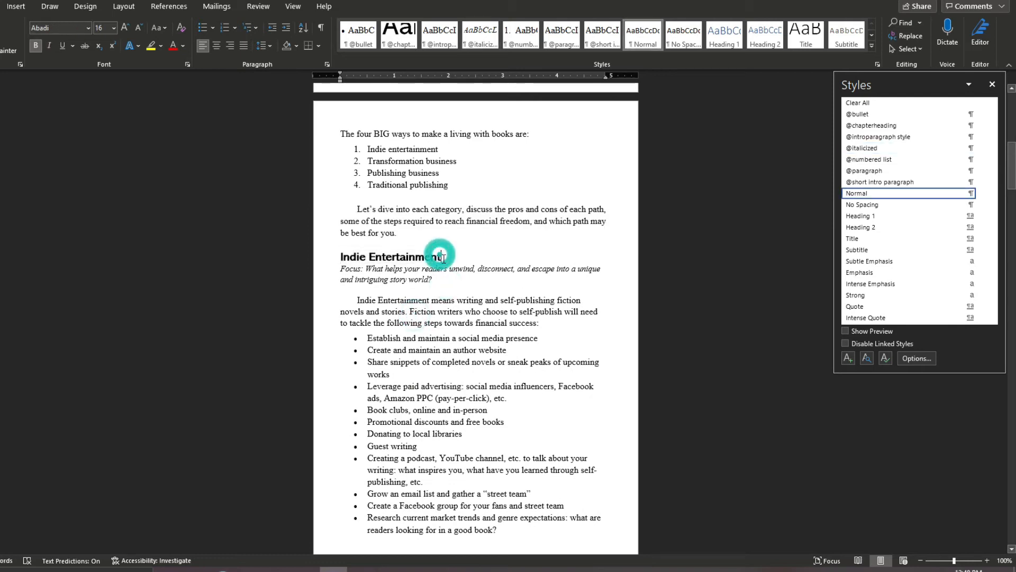
pyautogui.click(848, 358)
pyautogui.write('@subheading')
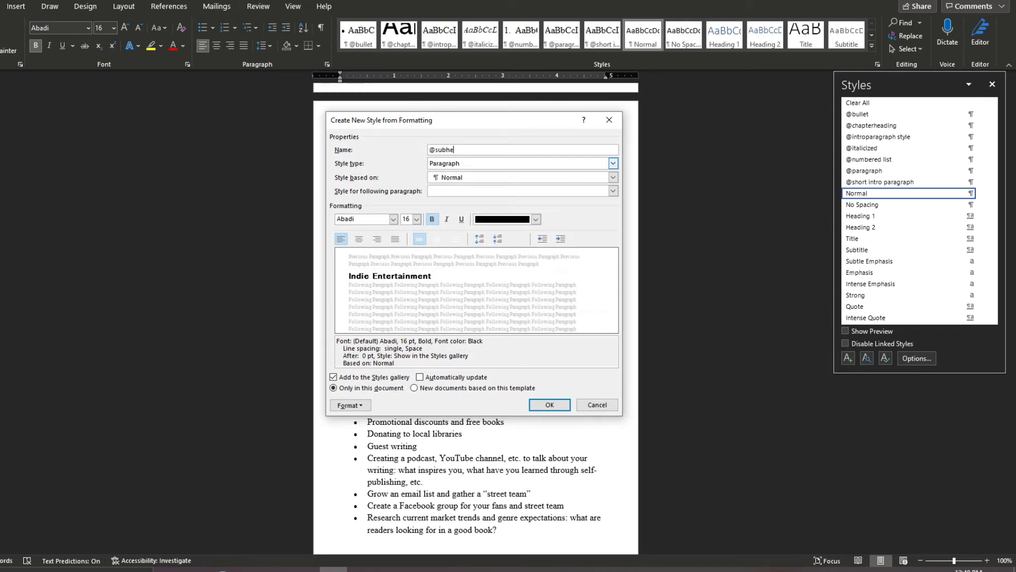
pyautogui.click(557, 406)
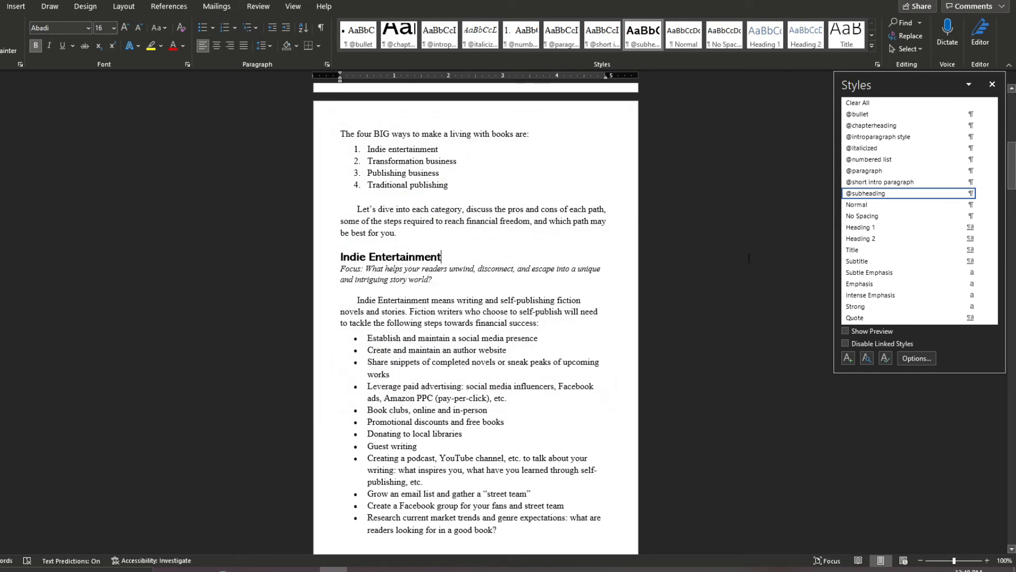
pyautogui.click(983, 193)
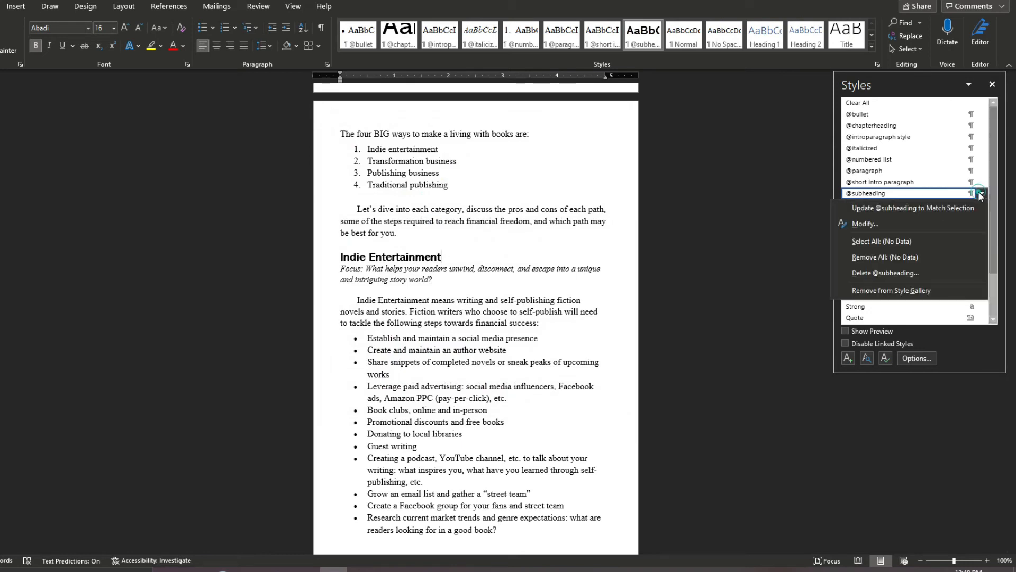
pyautogui.click(911, 225)
pyautogui.click(492, 177)
pyautogui.click(487, 185)
pyautogui.click(482, 176)
pyautogui.click(477, 186)
pyautogui.click(549, 405)
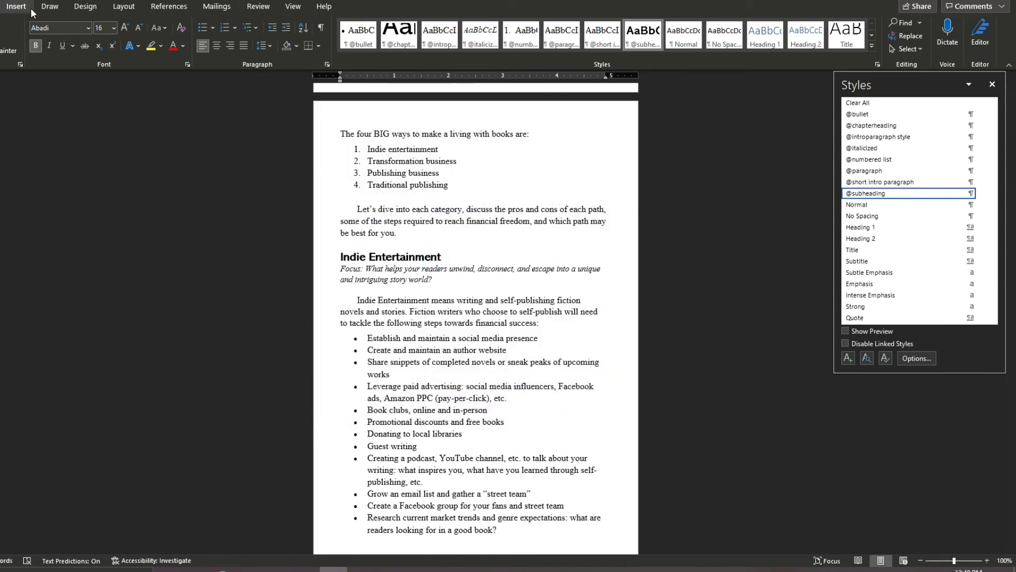
# Set 6 pt spacing before the "Indie Entertainment" subheading and delete the empty line above it.
pyautogui.click(124, 6)
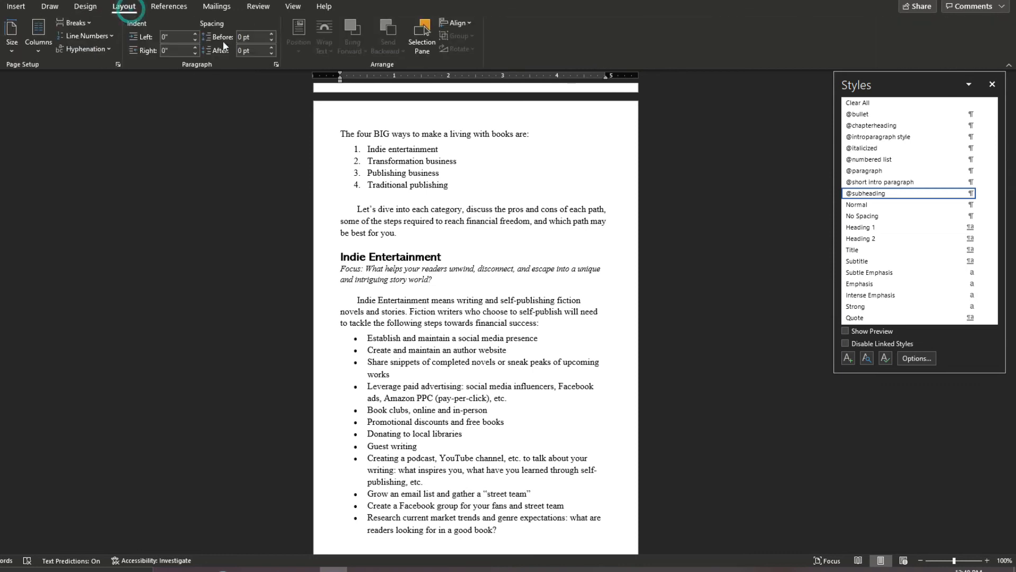
pyautogui.click(271, 33)
pyautogui.click(362, 244)
pyautogui.press('BackSpace')
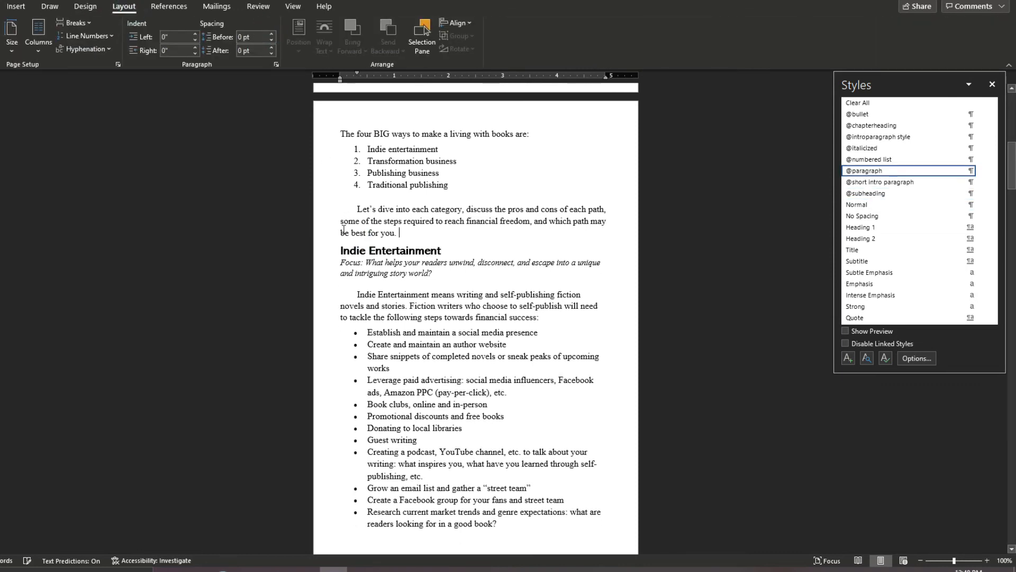
pyautogui.press('Return')
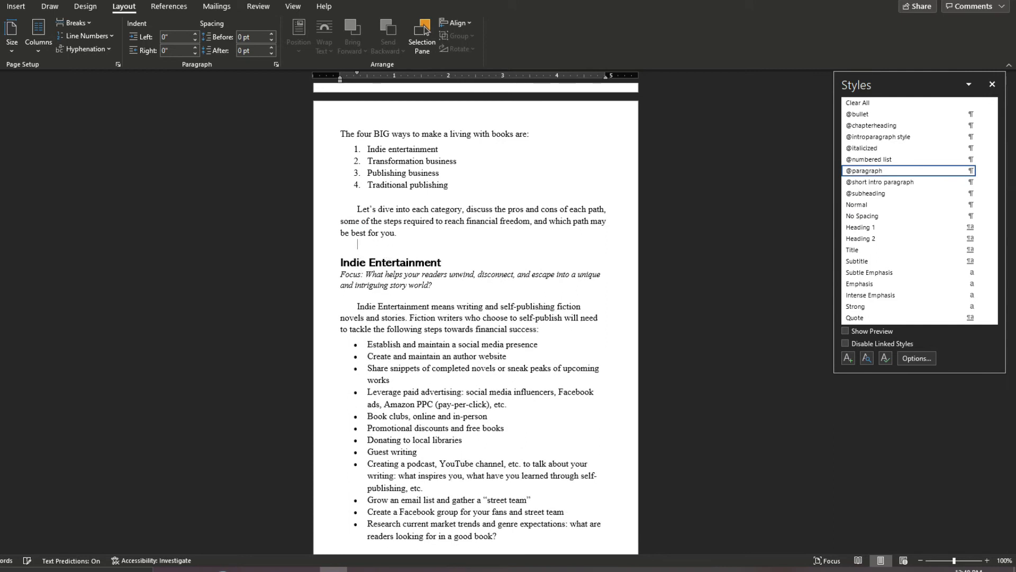
pyautogui.press('BackSpace')
pyautogui.click(397, 251)
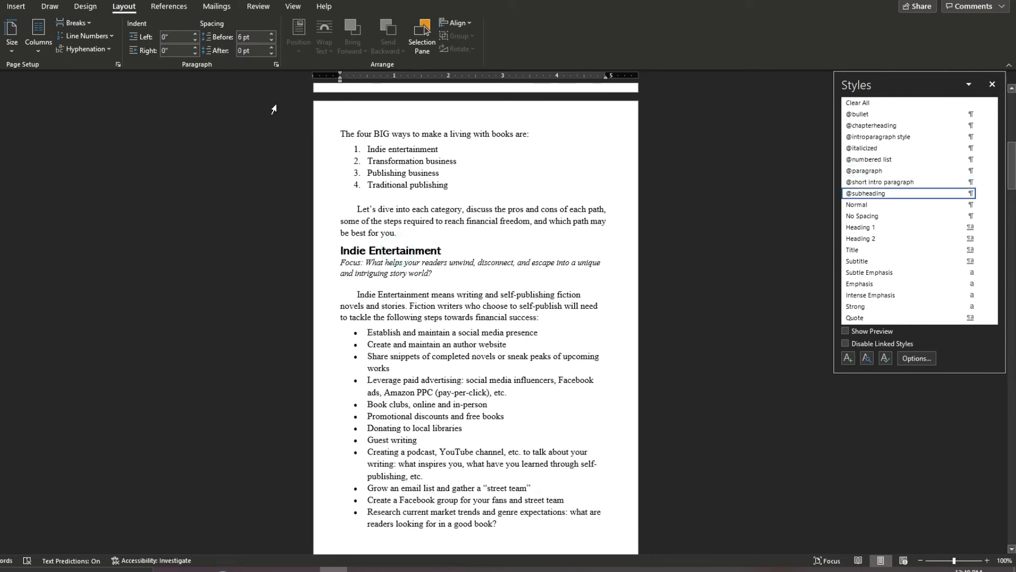
pyautogui.click(272, 41)
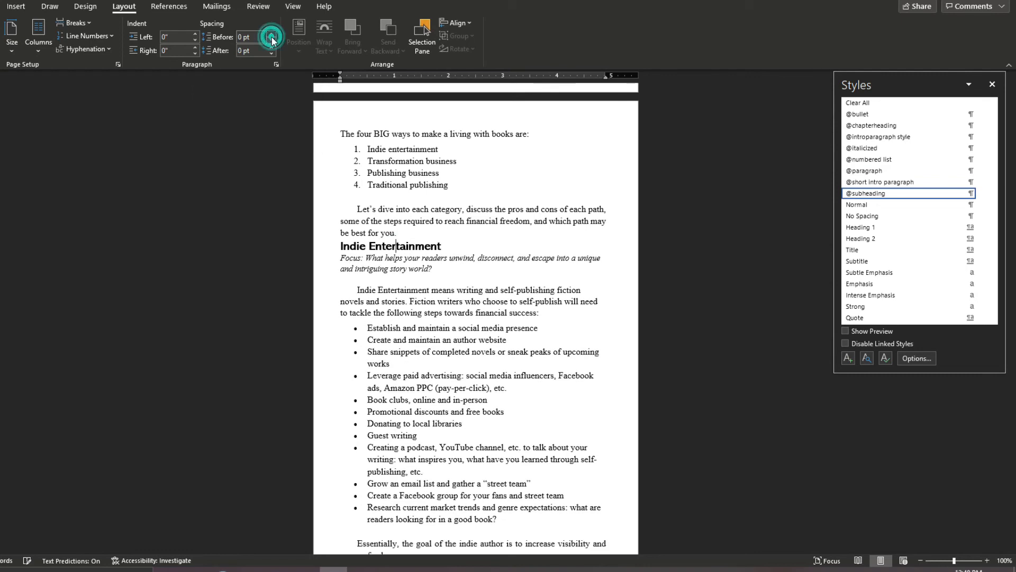
pyautogui.click(271, 34)
pyautogui.click(271, 33)
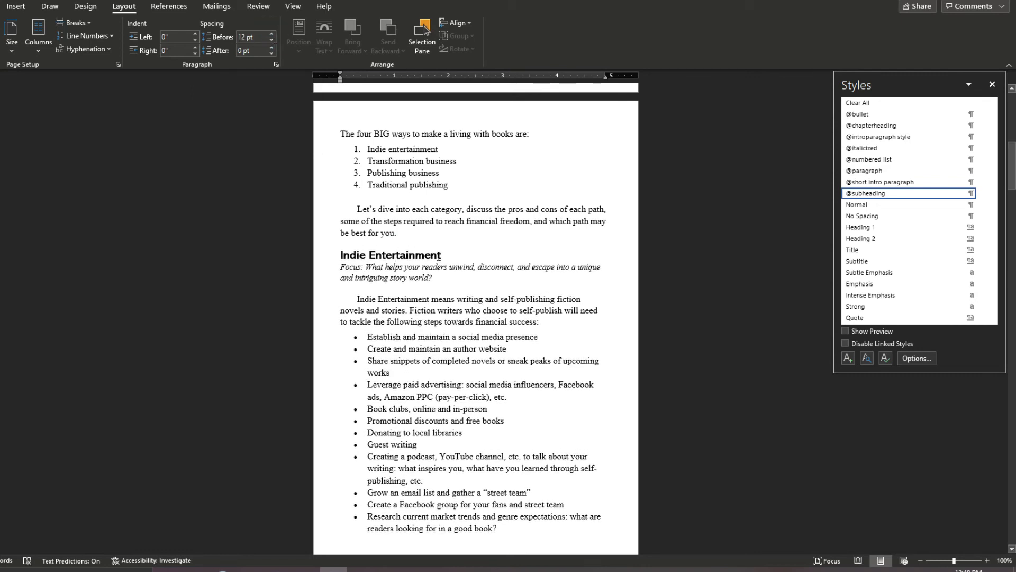
pyautogui.click(271, 47)
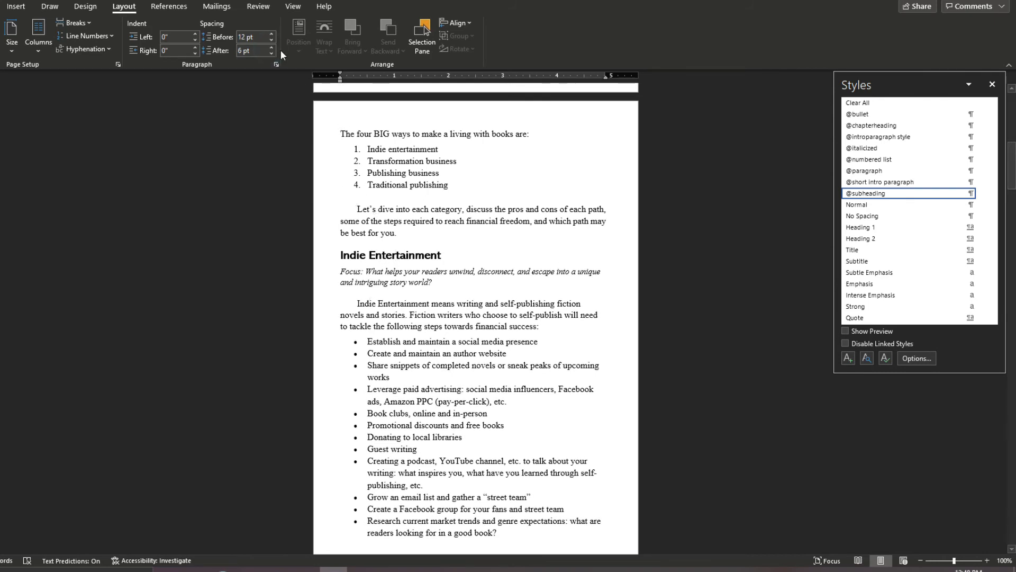
pyautogui.click(271, 33)
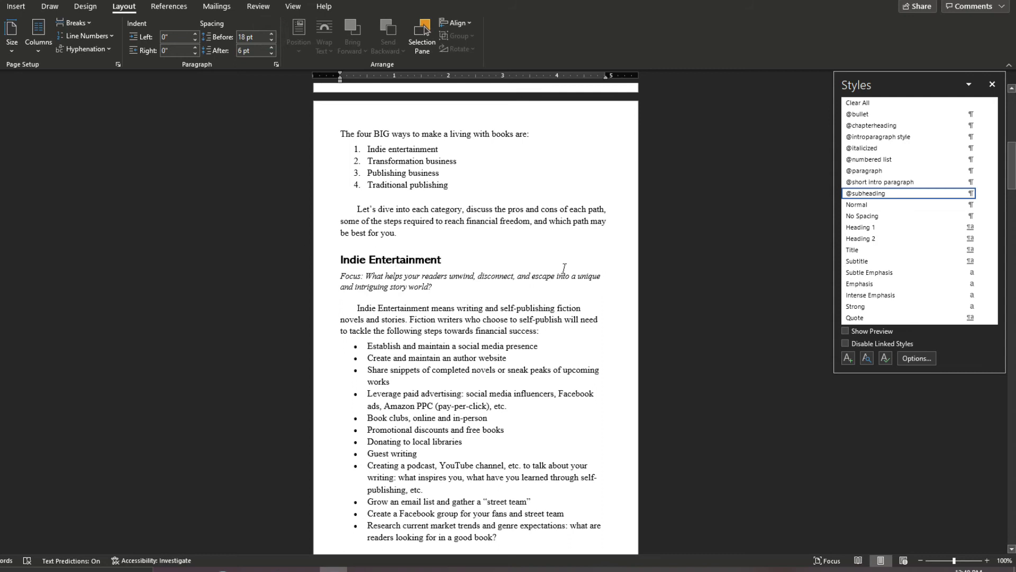
pyautogui.scroll(5, 497, 350)
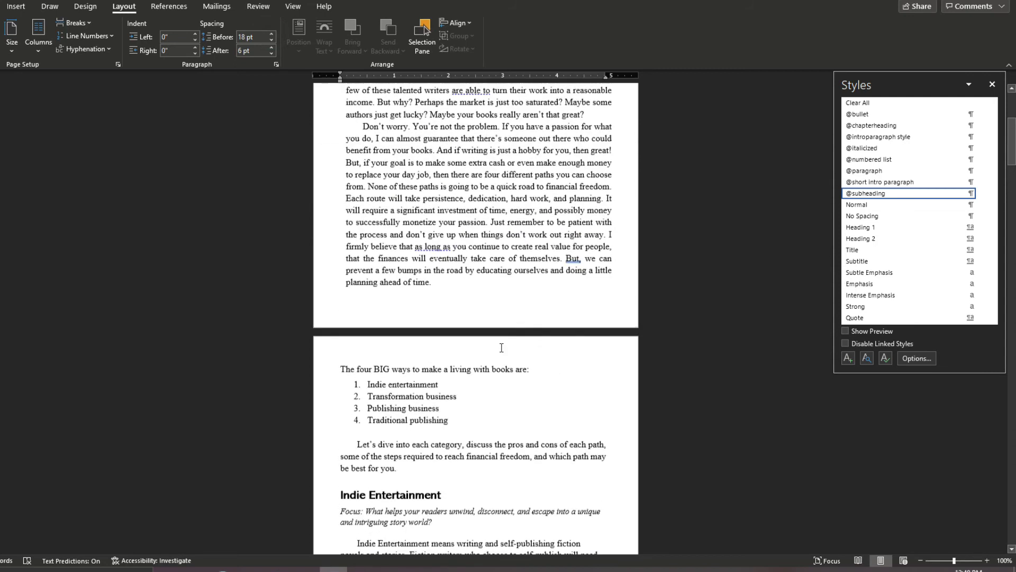
pyautogui.scroll(-4, 500, 347)
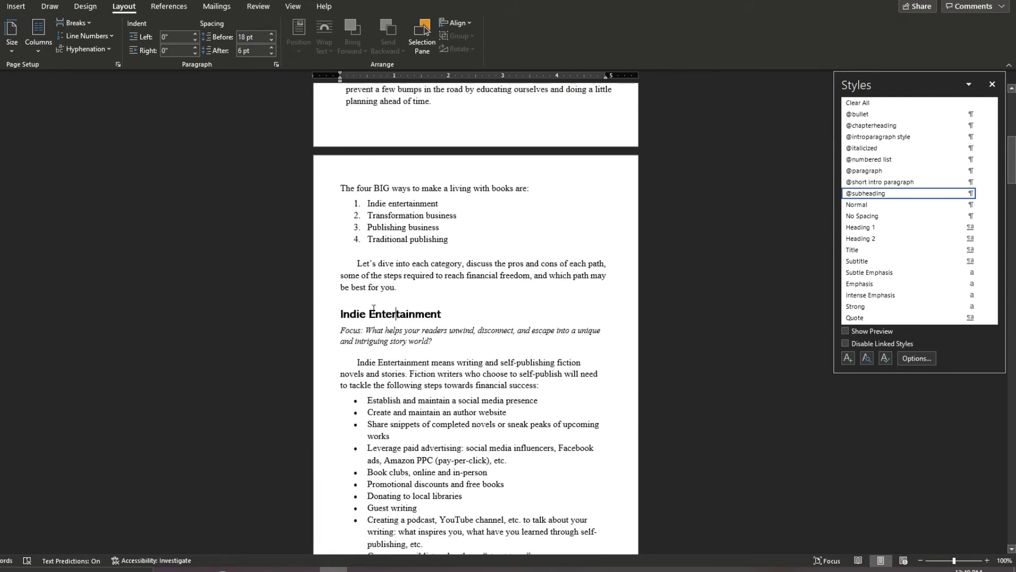
pyautogui.click(971, 193)
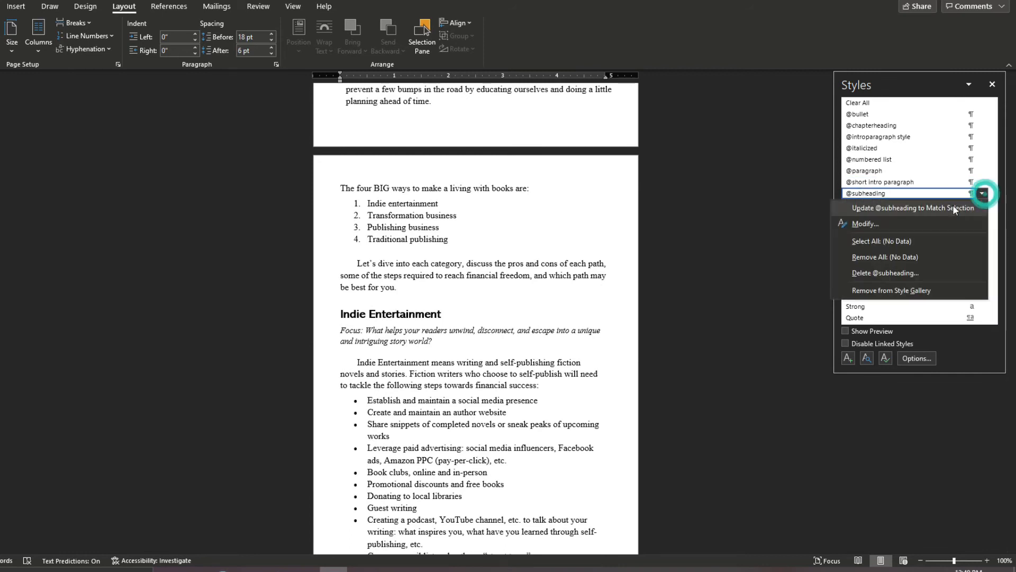
pyautogui.click(953, 205)
pyautogui.scroll(-3, 455, 265)
pyautogui.click(447, 209)
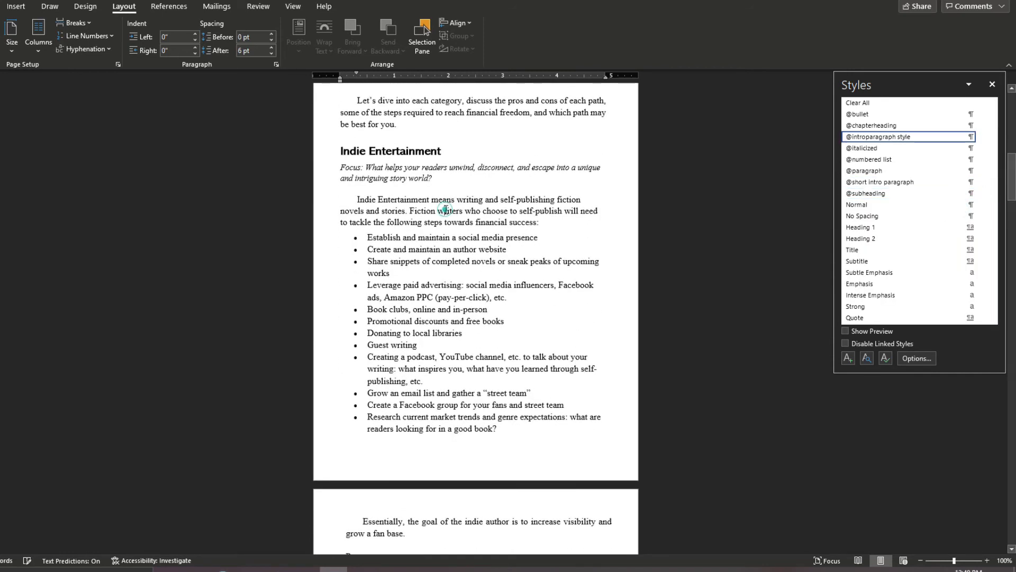
pyautogui.scroll(-3, 534, 273)
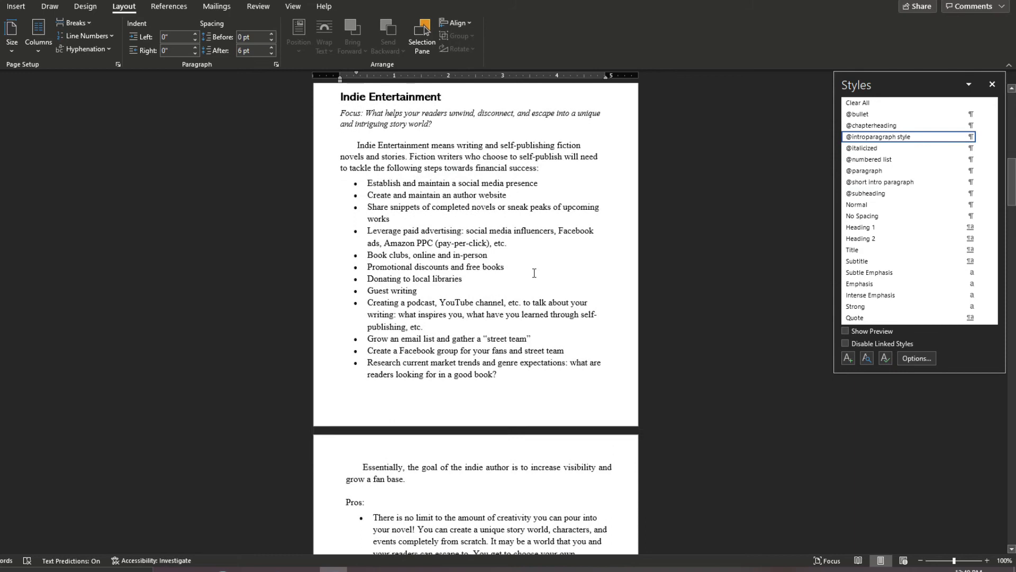
pyautogui.scroll(-6, 534, 273)
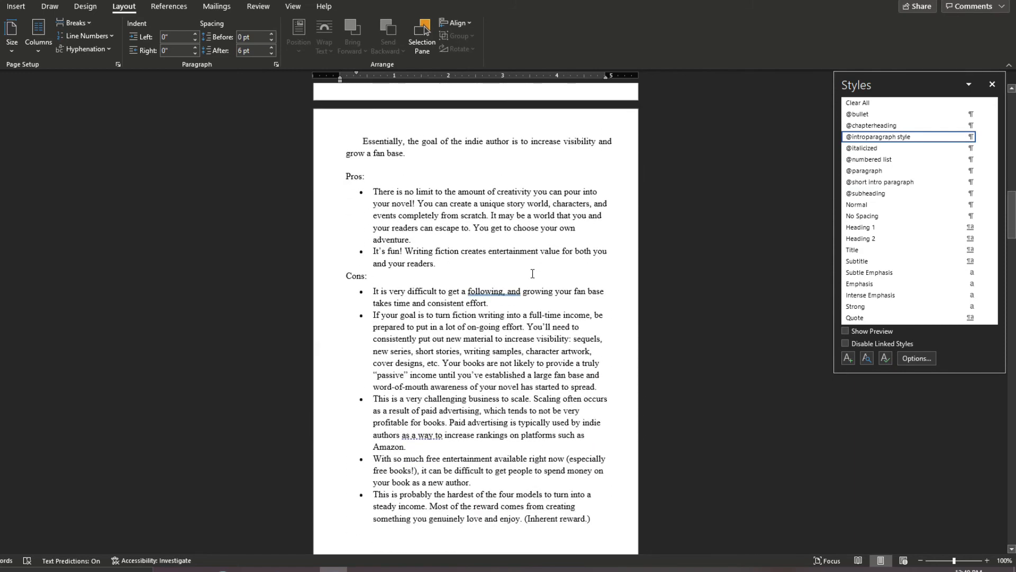
pyautogui.scroll(-2, 532, 273)
pyautogui.click(397, 289)
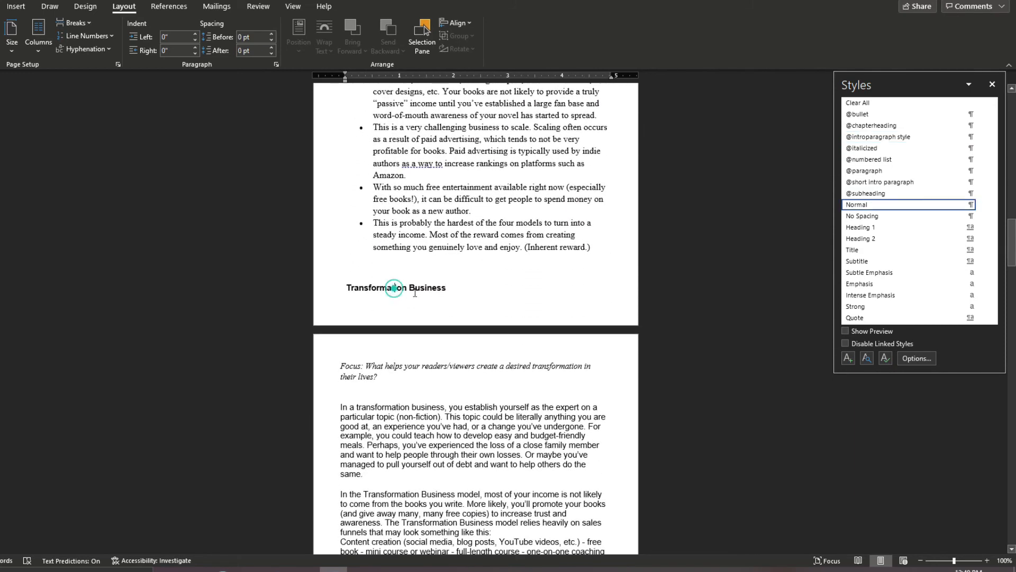
pyautogui.click(882, 193)
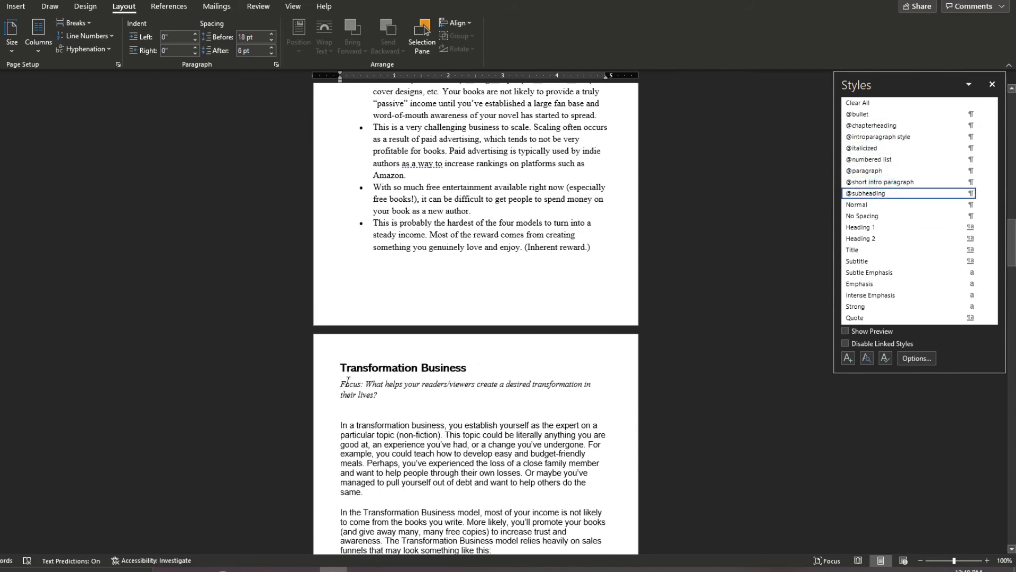
pyautogui.scroll(-2, 348, 380)
pyautogui.click(352, 361)
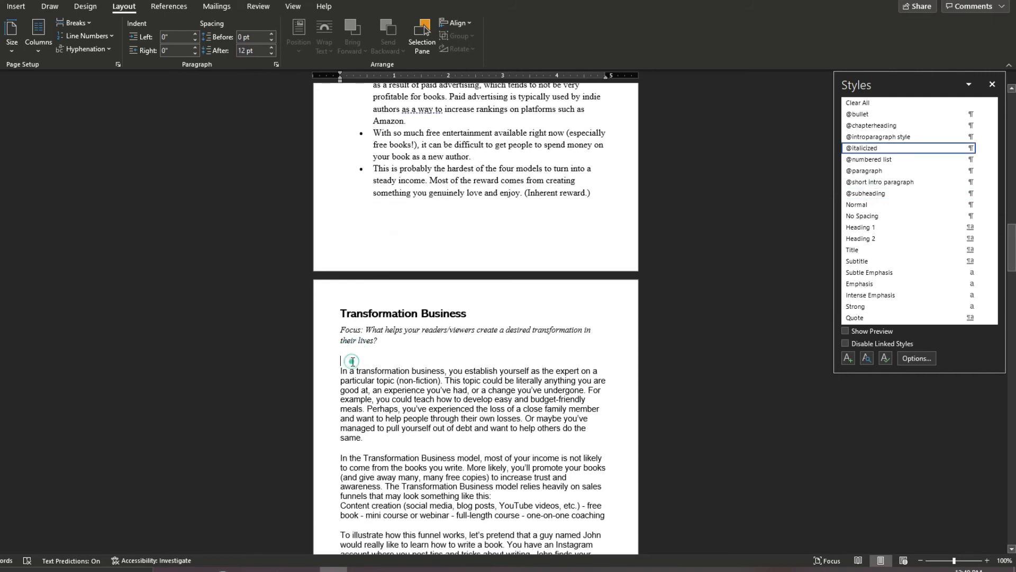
pyautogui.press('Delete')
pyautogui.click(356, 364)
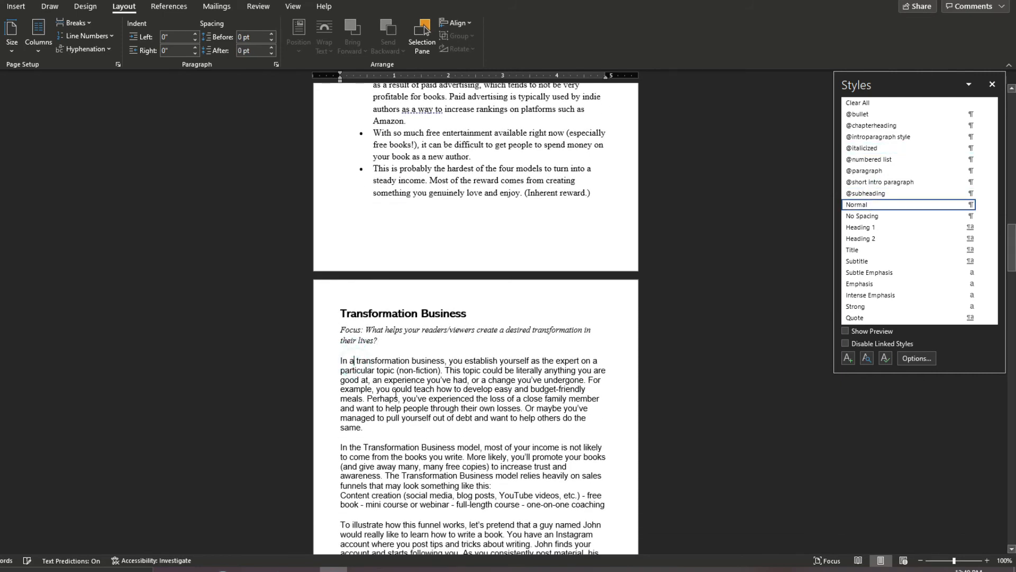
pyautogui.scroll(-3, 399, 318)
pyautogui.moveTo(377, 261); pyautogui.dragTo(444, 445)
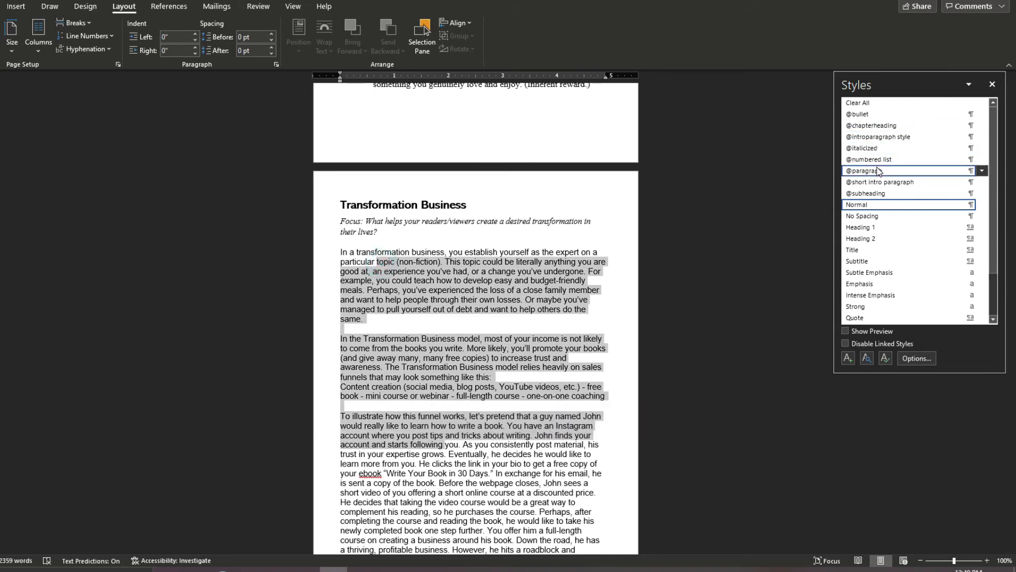
pyautogui.click(880, 171)
# Delete the blank lines before the "In the Transformation Business model" and "To illustrate how this funnel works" paragraphs.
pyautogui.click(431, 340)
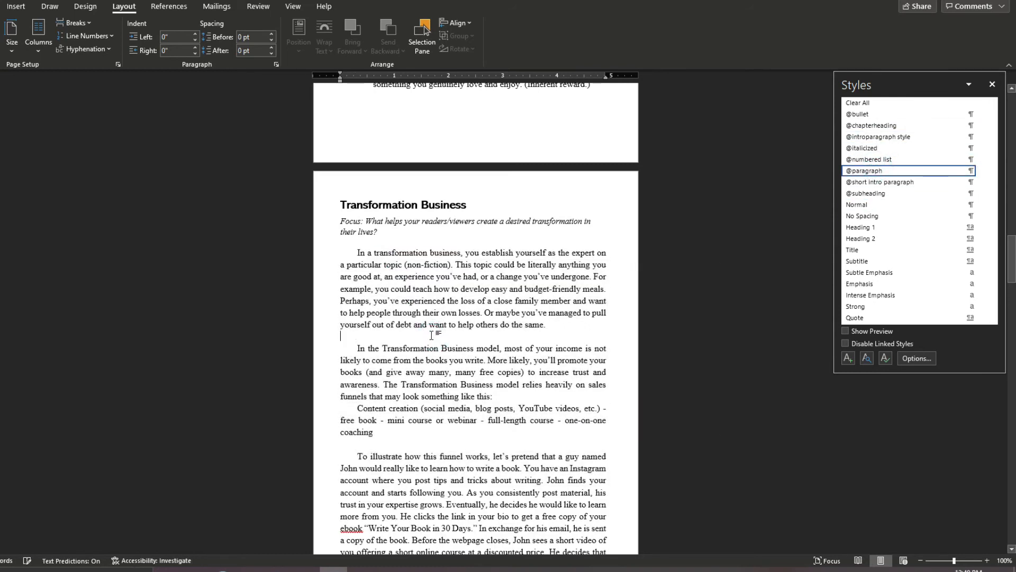
pyautogui.press('BackSpace')
pyautogui.click(379, 238)
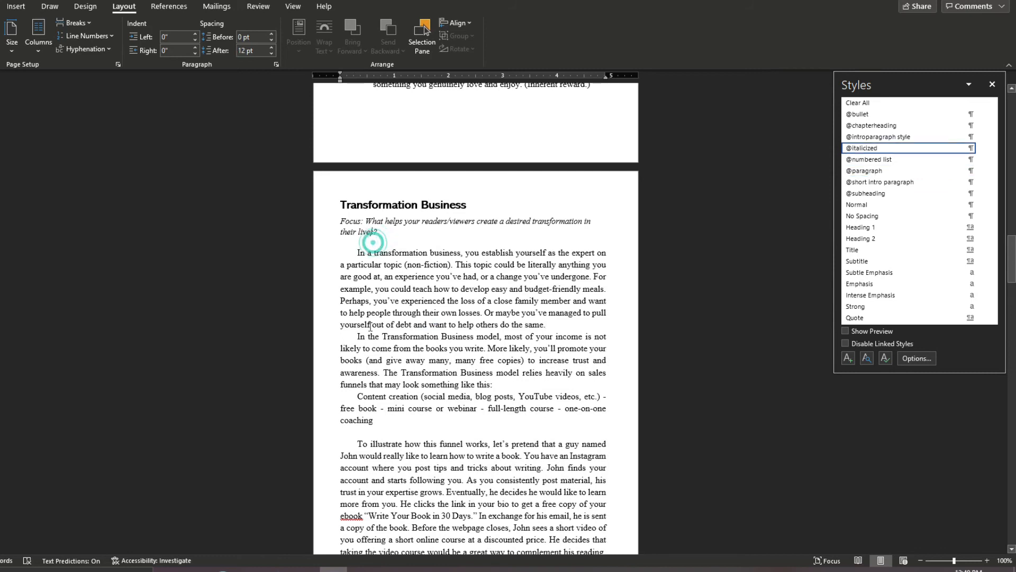
pyautogui.click(370, 433)
pyautogui.press('BackSpace')
pyautogui.scroll(-5, 441, 372)
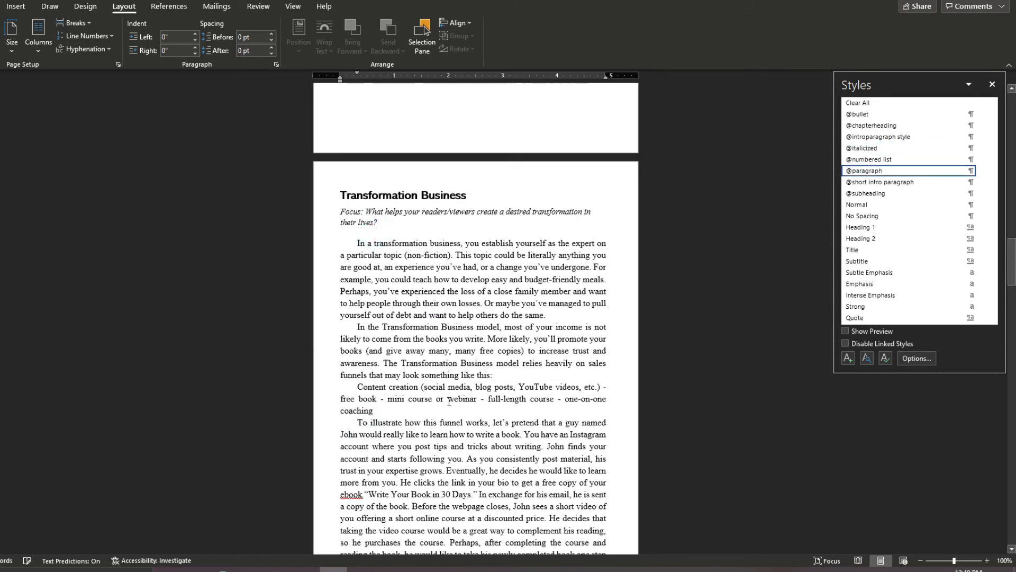
pyautogui.scroll(-7, 440, 372)
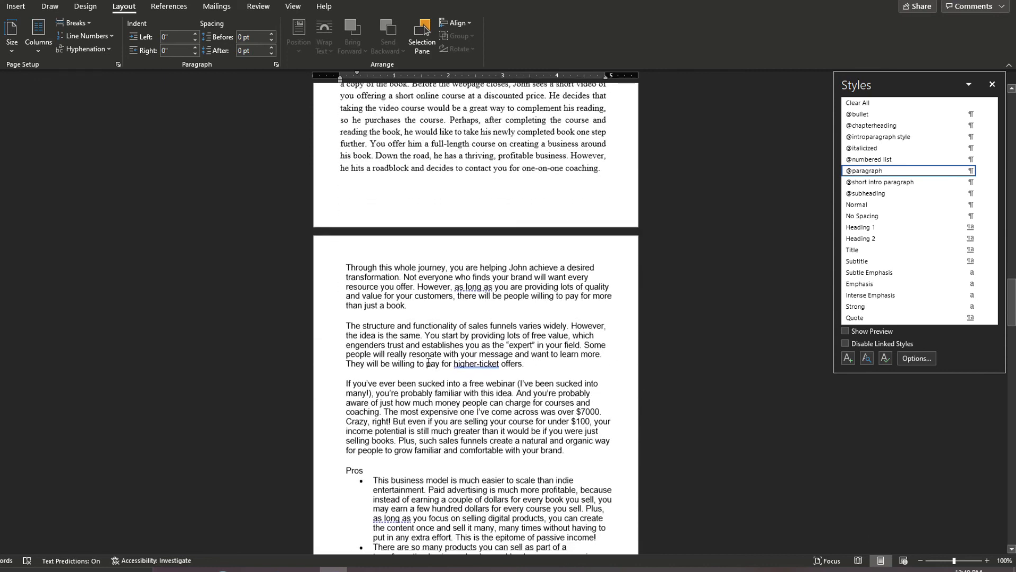
pyautogui.moveTo(385, 293); pyautogui.dragTo(407, 400)
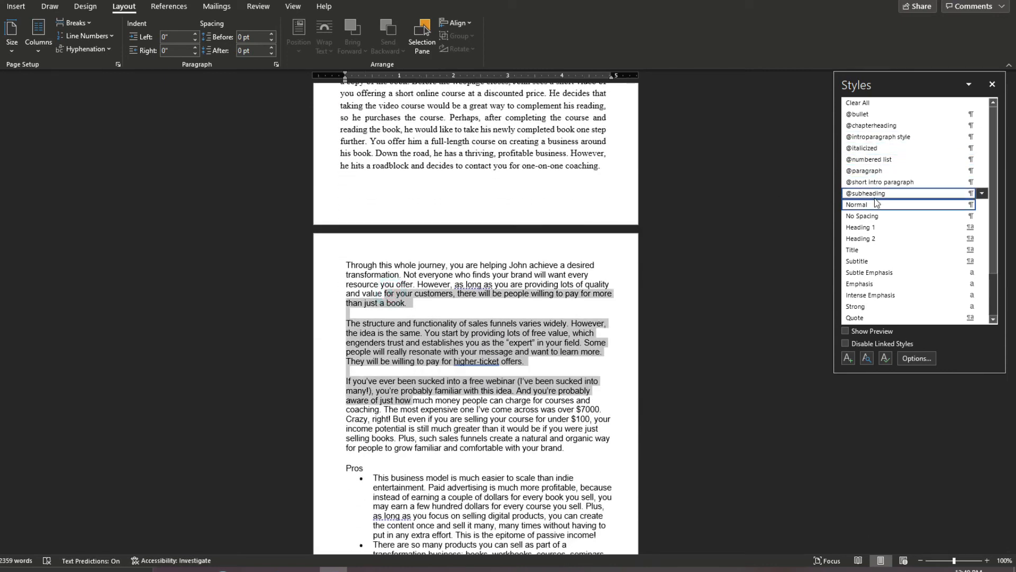
pyautogui.click(877, 171)
pyautogui.click(412, 326)
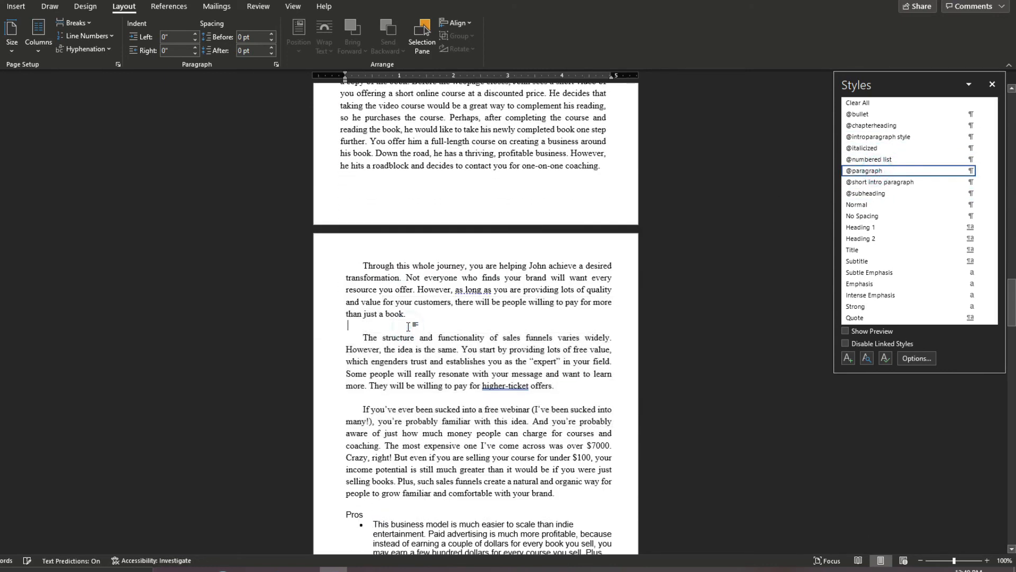
pyautogui.press('BackSpace')
pyautogui.click(382, 386)
pyautogui.press('BackSpace')
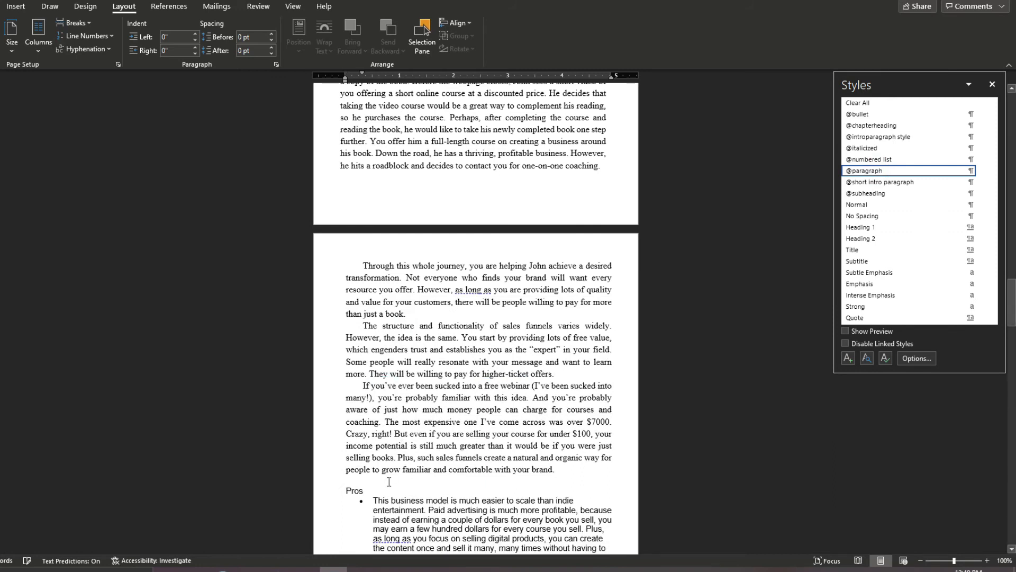
# Review the formatted Transformation Business and Indie Entertainment pages, including the Pros and Cons lists.
pyautogui.scroll(7, 435, 454)
pyautogui.scroll(19, 435, 454)
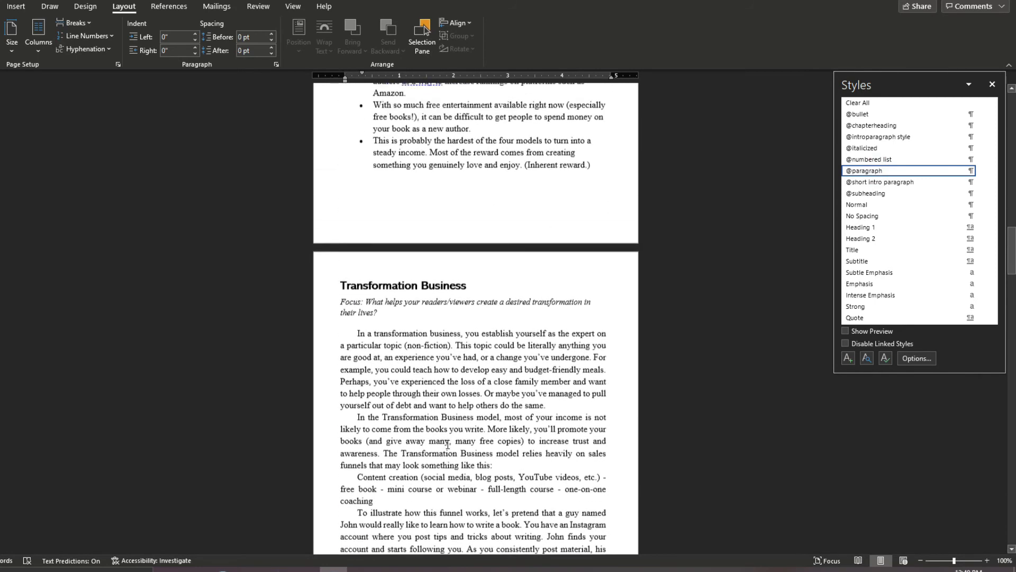
pyautogui.scroll(2, 448, 440)
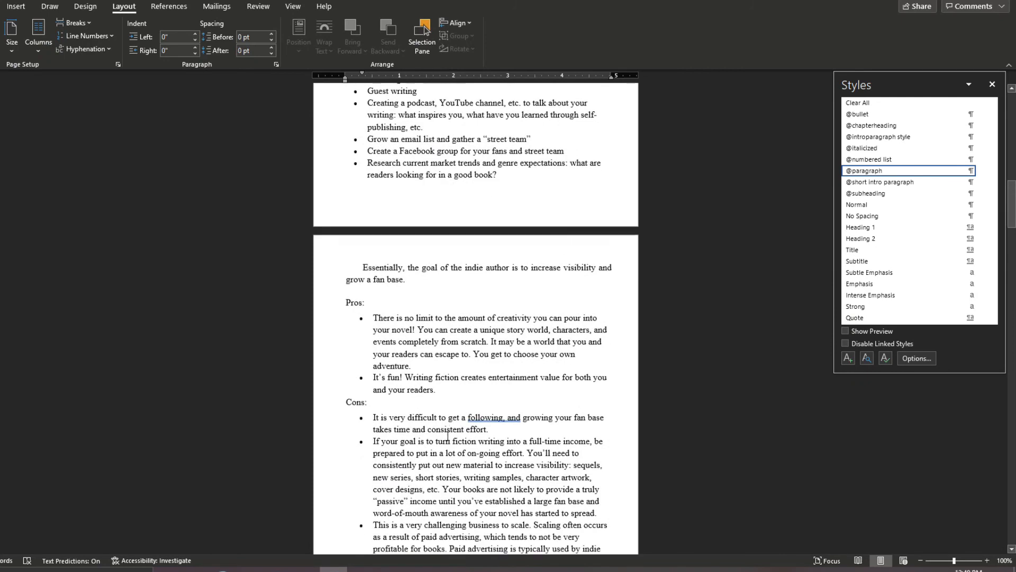
pyautogui.scroll(-2, 392, 249)
pyautogui.scroll(-2, 392, 249)
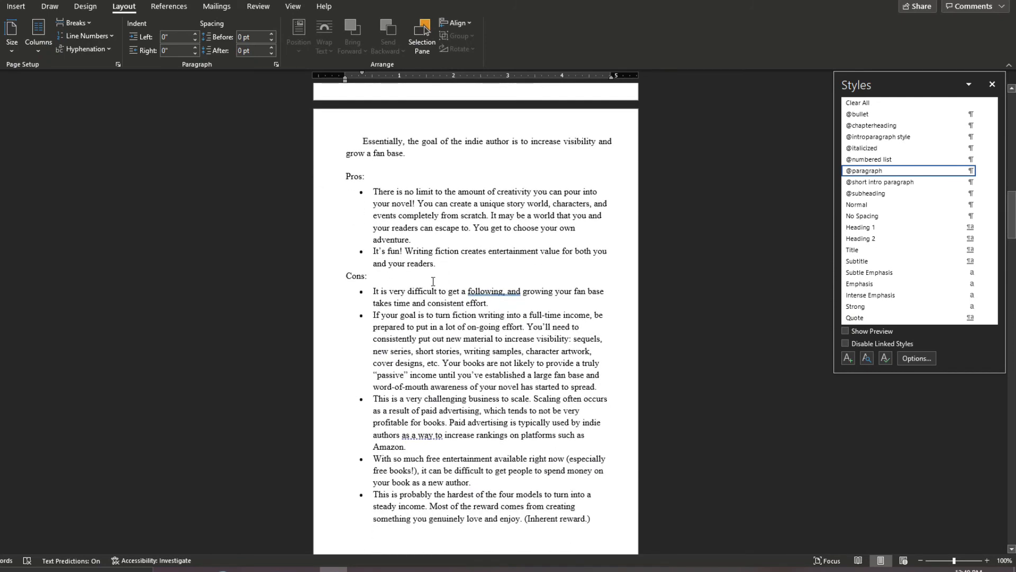
pyautogui.scroll(12, 389, 257)
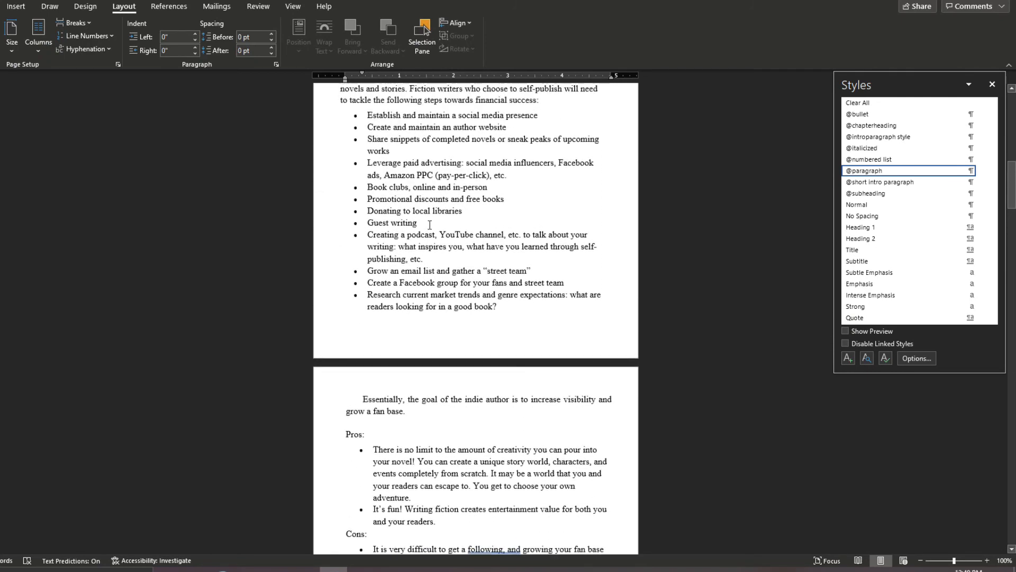
# Review the formatted pages from the Indie Entertainment bullet list through the Pros and Cons lists to the Transformation Business section.
pyautogui.scroll(-8, 394, 270)
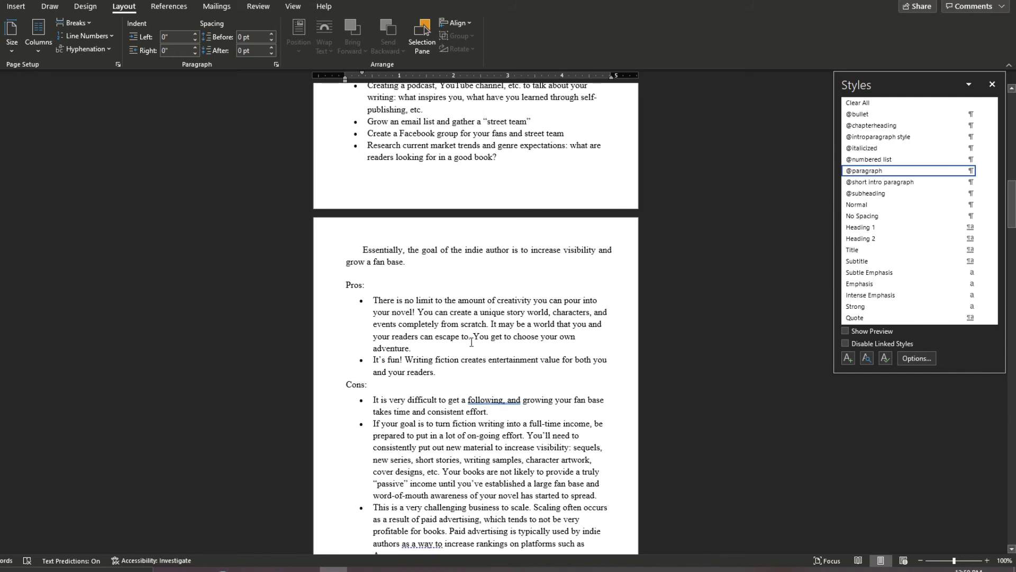
pyautogui.scroll(-5, 474, 341)
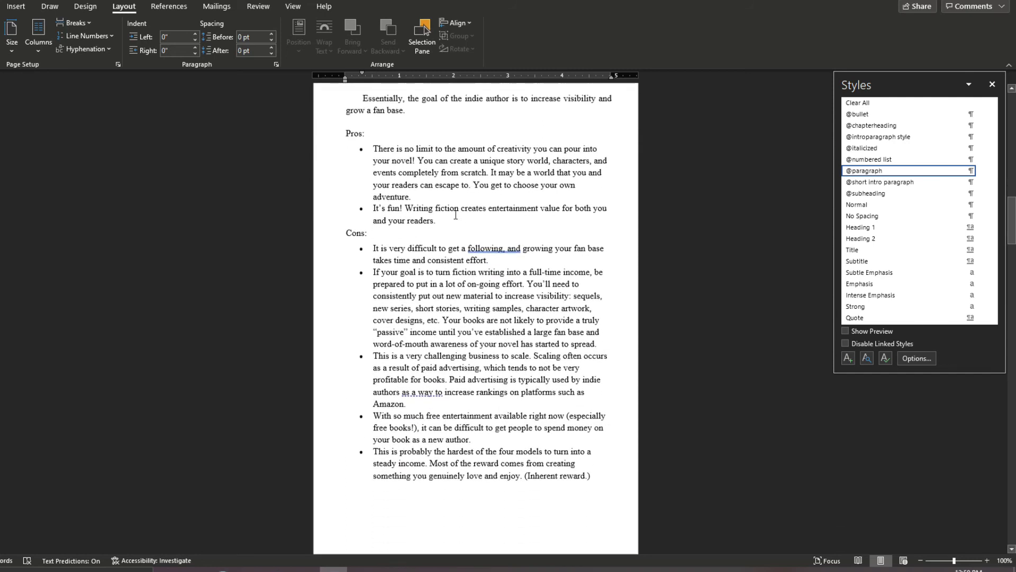
pyautogui.scroll(-10, 474, 357)
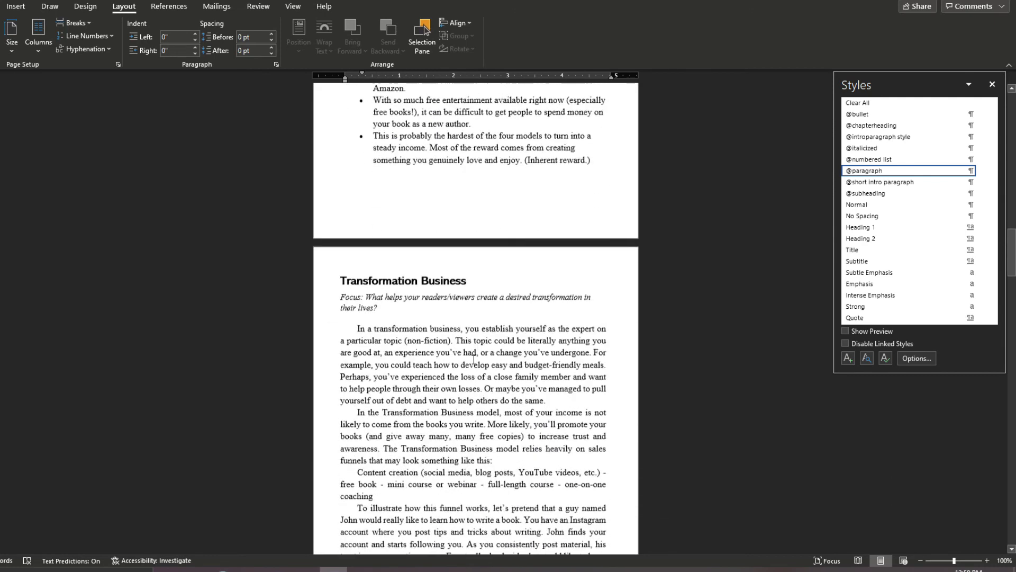
pyautogui.scroll(-3, 346, 258)
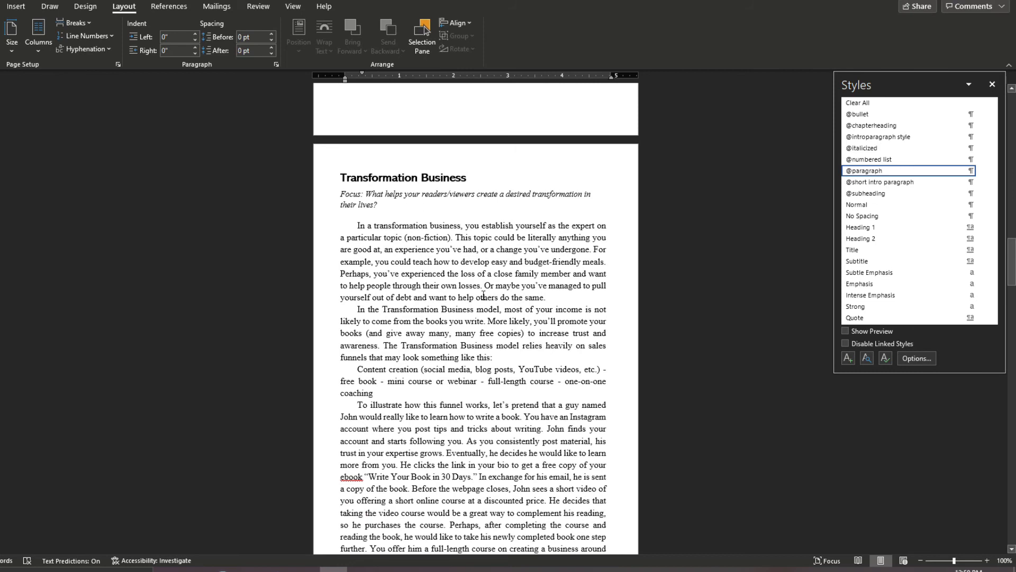
pyautogui.scroll(-2, 484, 295)
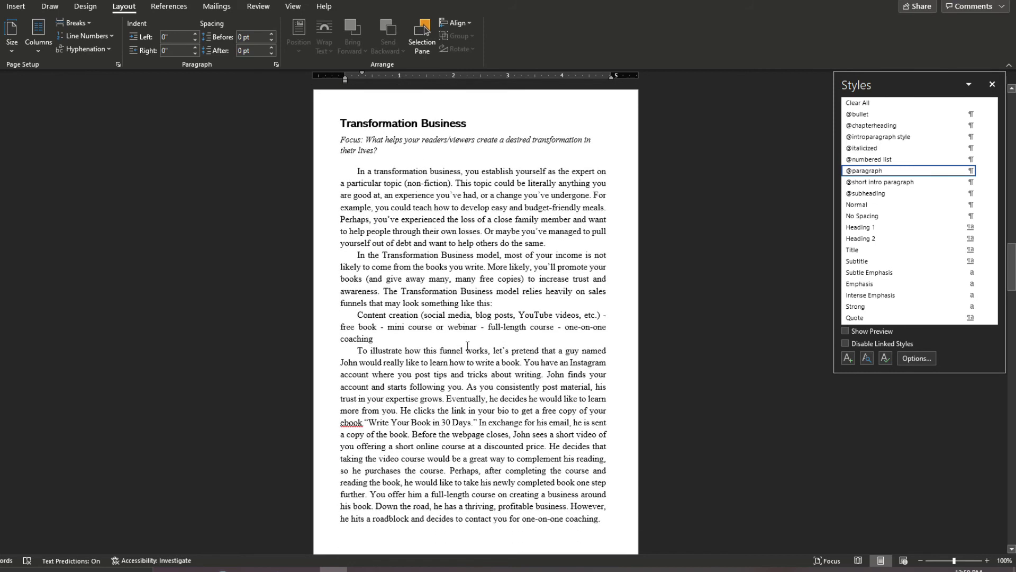
pyautogui.scroll(-1, 475, 343)
pyautogui.scroll(6, 345, 259)
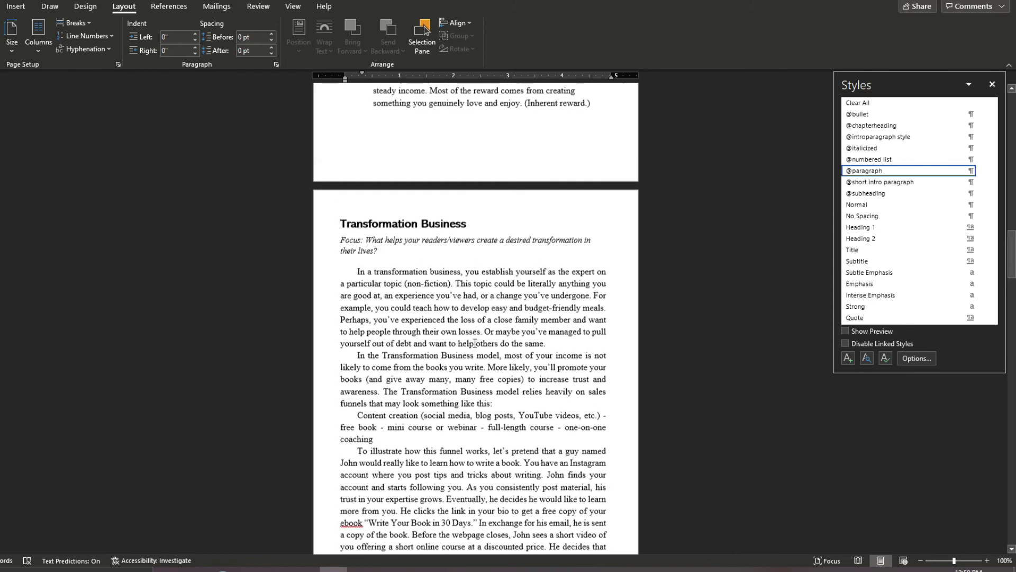
pyautogui.click(341, 260)
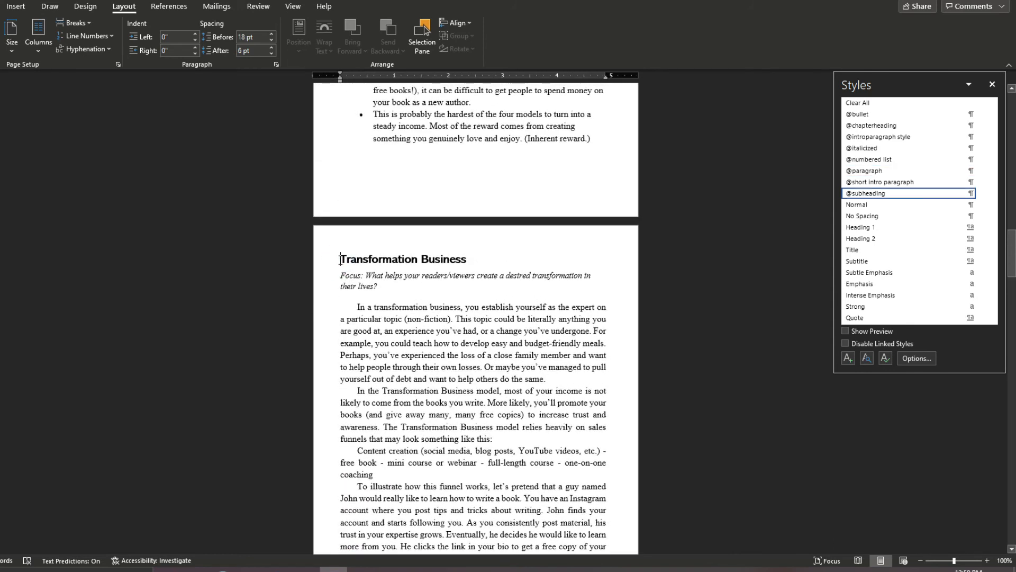
pyautogui.hotkey('ctrl', 'shift', 'n')
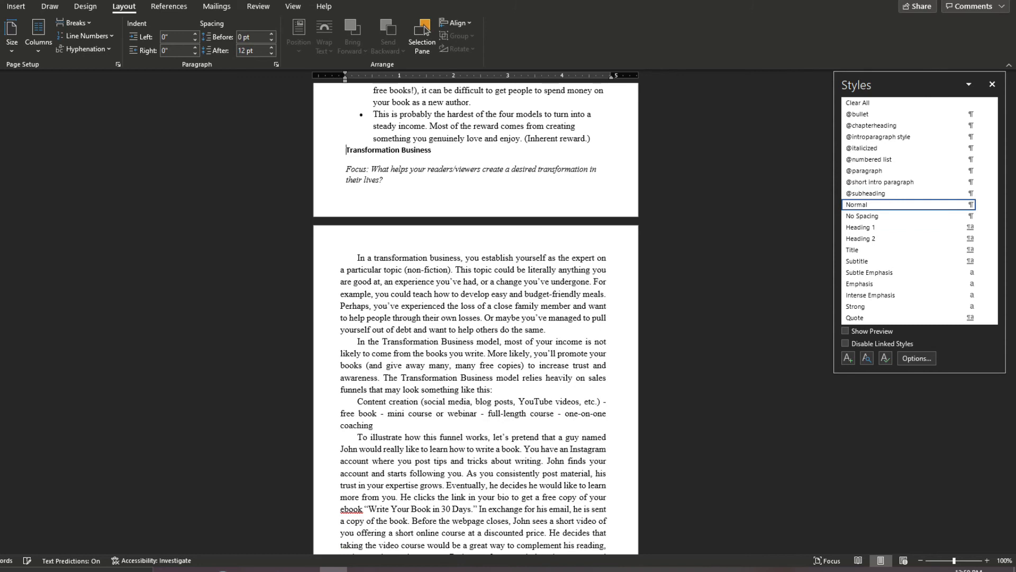
pyautogui.click(895, 194)
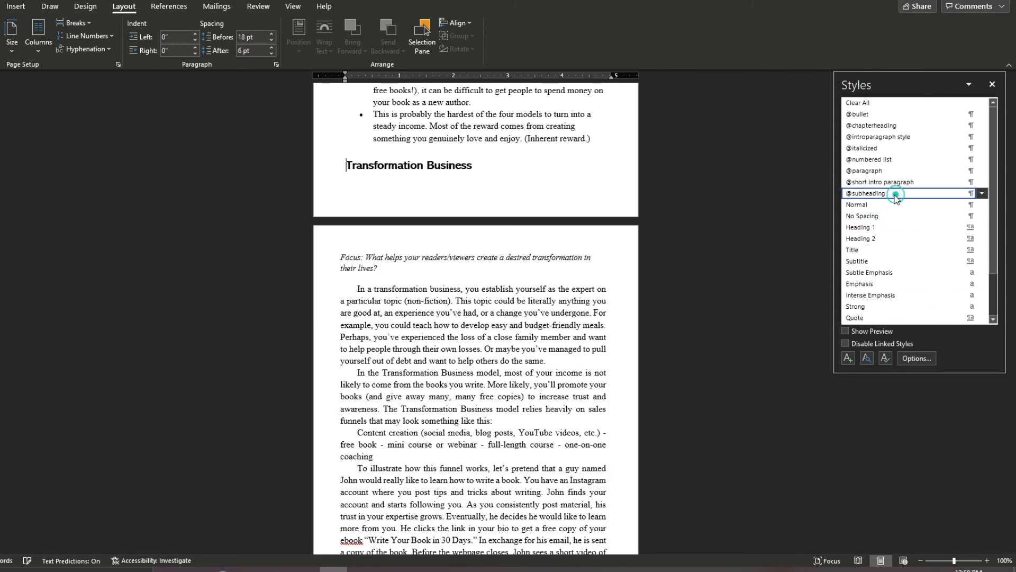
# Insert a page break directly before the "Transformation Business" heading so that it starts a new page.
pyautogui.click(381, 154)
pyautogui.scroll(3, 354, 175)
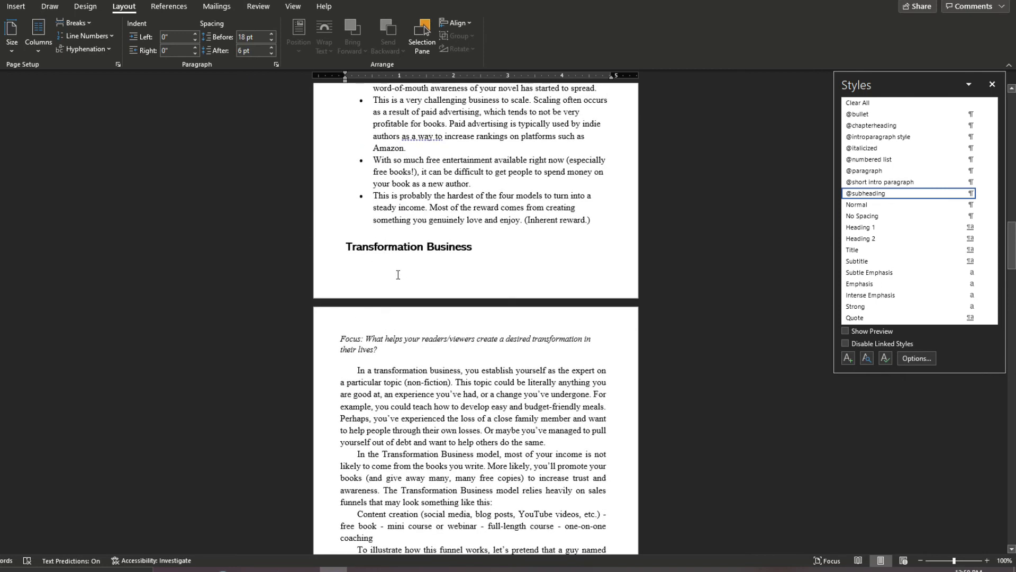
pyautogui.scroll(1, 371, 255)
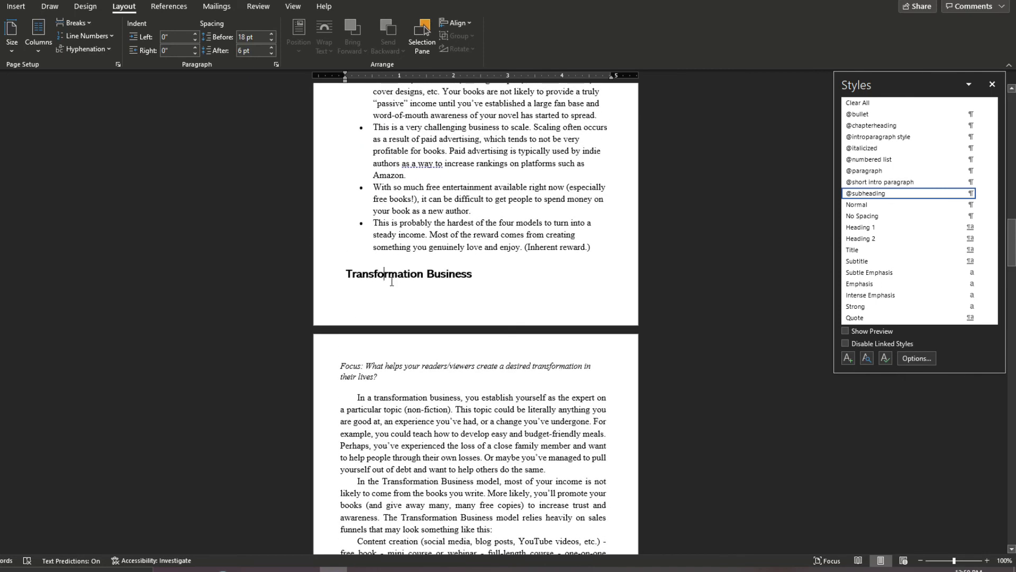
pyautogui.scroll(3, 392, 281)
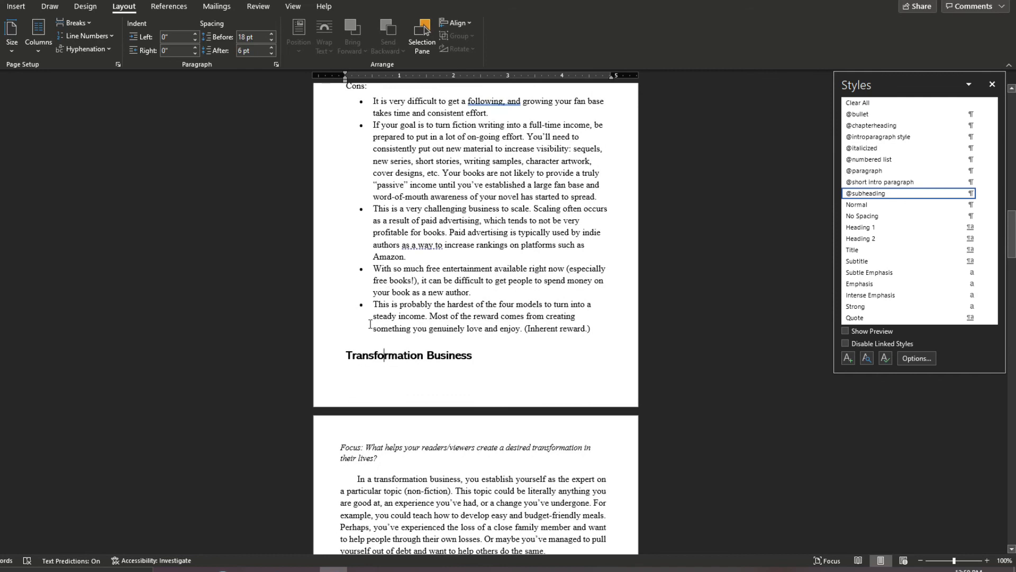
pyautogui.click(343, 355)
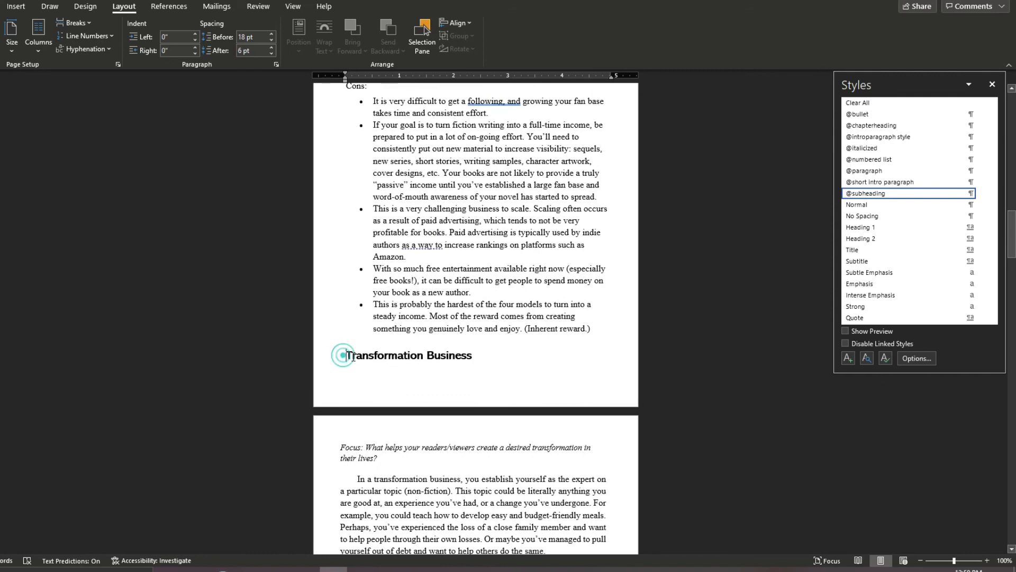
pyautogui.click(17, 6)
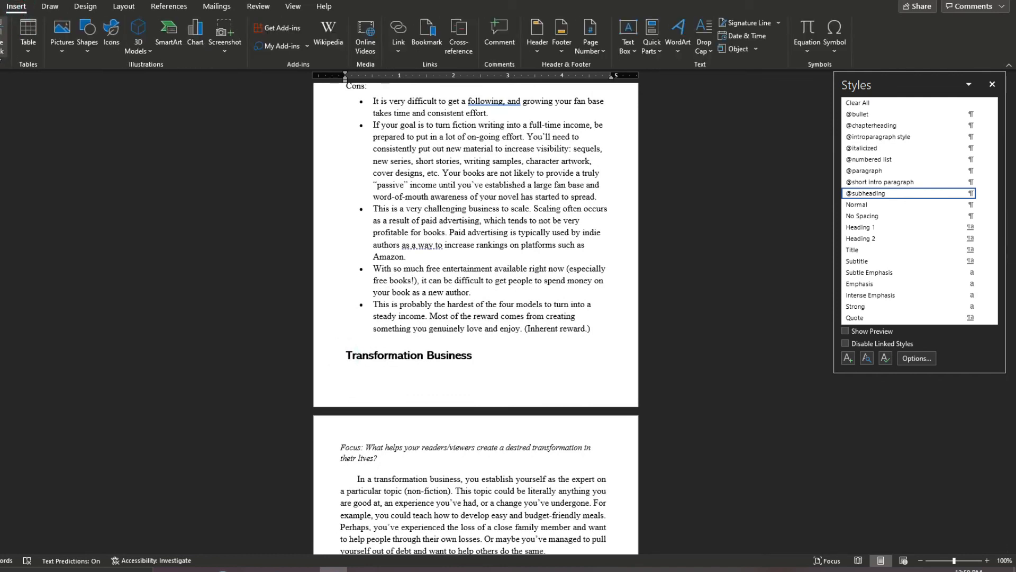
pyautogui.click(5, 36)
pyautogui.scroll(-3, 389, 327)
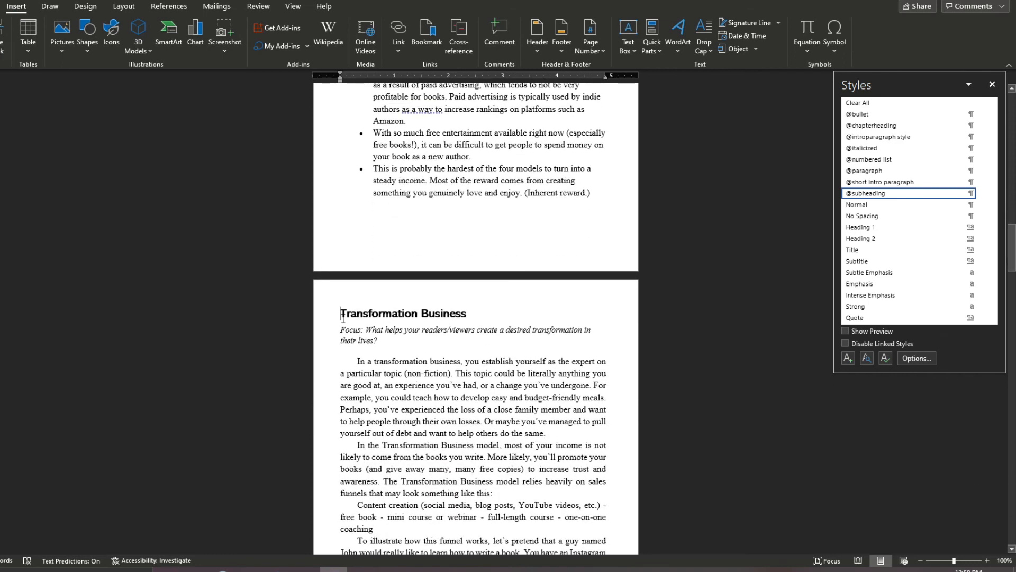
pyautogui.scroll(5, 387, 443)
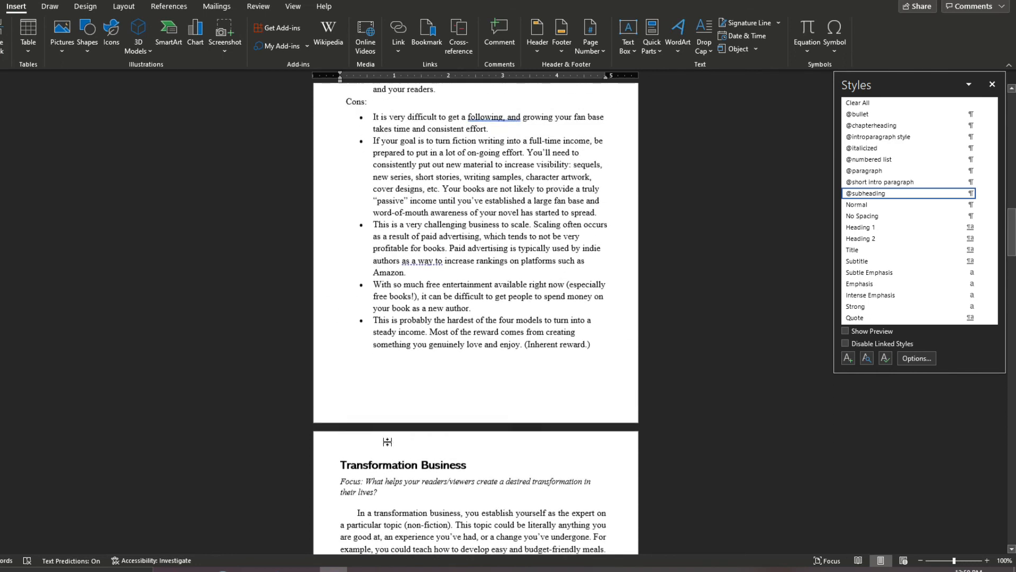
pyautogui.press('BackSpace')
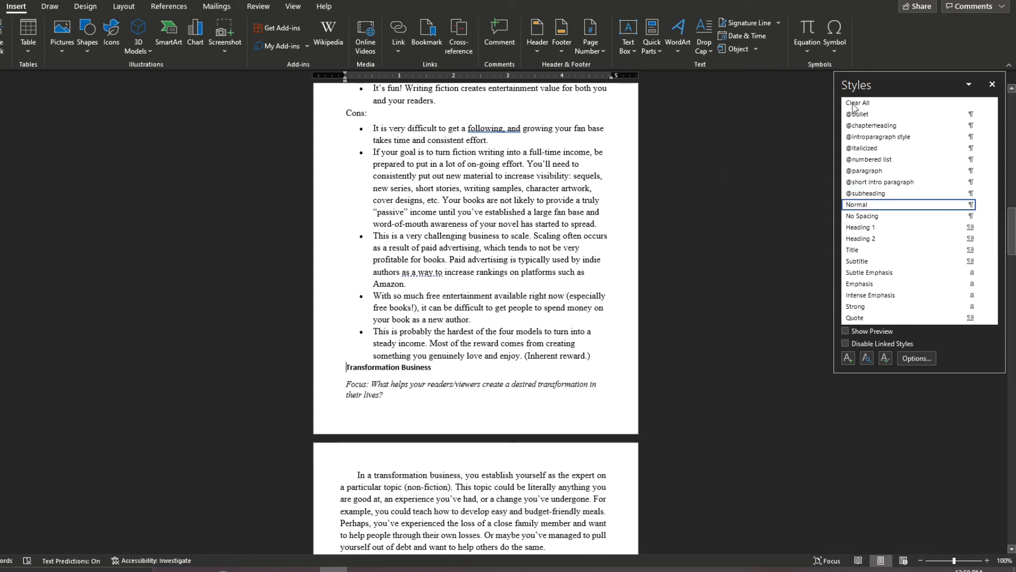
pyautogui.click(889, 193)
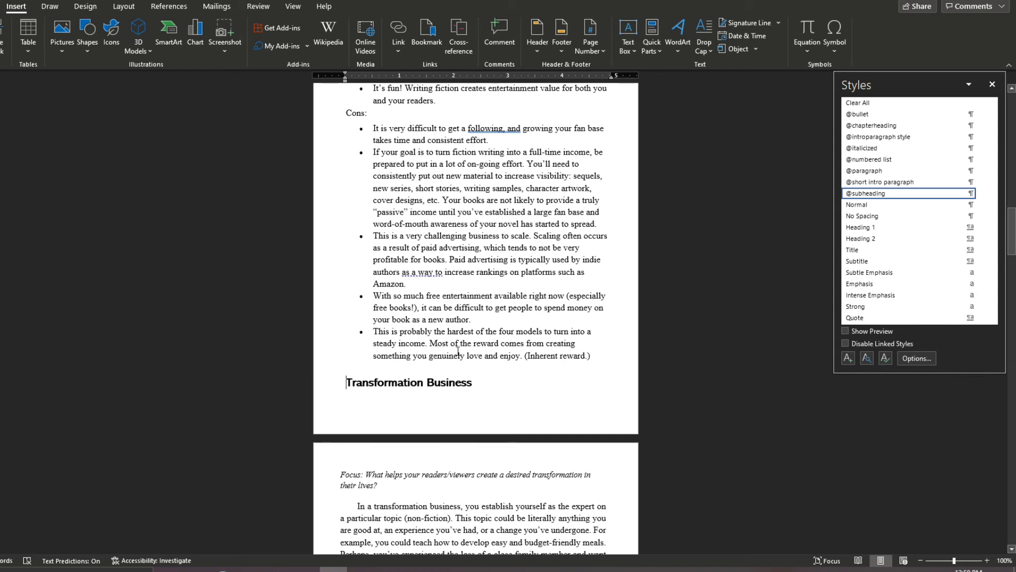
pyautogui.click(599, 362)
pyautogui.press('Return')
pyautogui.press('Return')
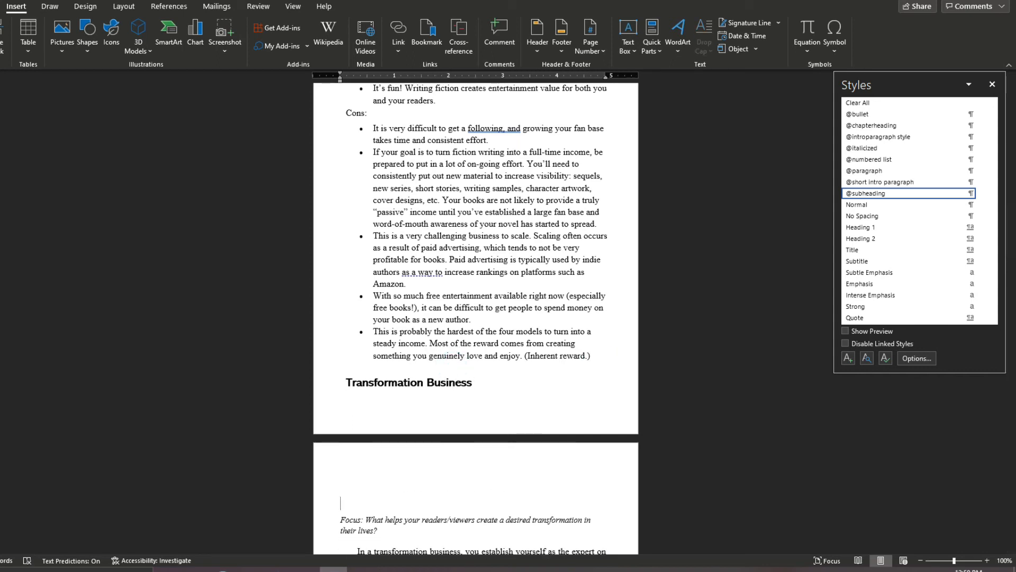
pyautogui.press('BackSpace')
pyautogui.press('BackSpace')
# Add seven lines of filler text after the last Cons bullet to push the "Transformation Business" heading down.
pyautogui.click(591, 355)
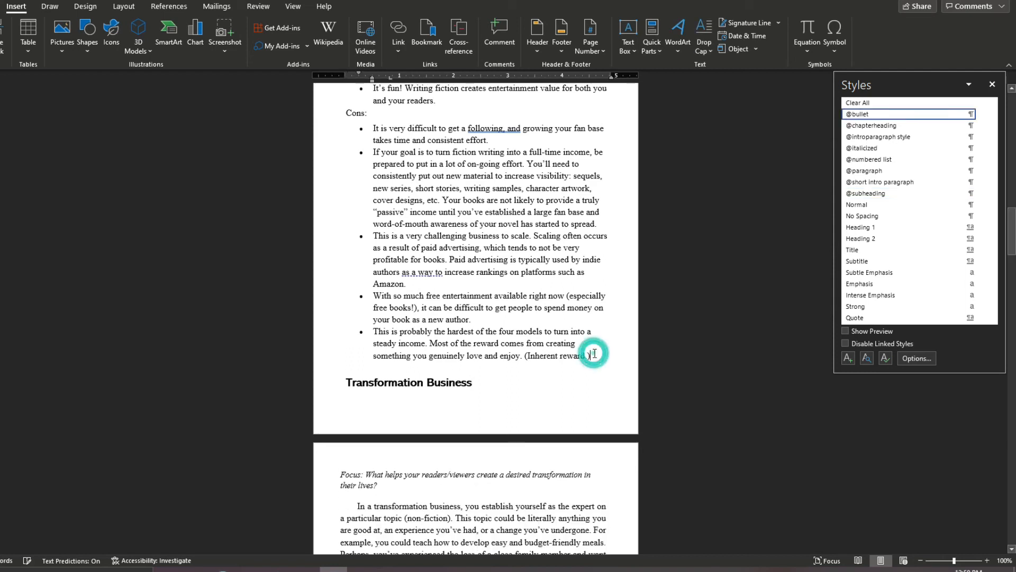
pyautogui.press('Return')
pyautogui.write('jlkdfjasdfkl')
pyautogui.press('Return')
pyautogui.write('ldsjf')
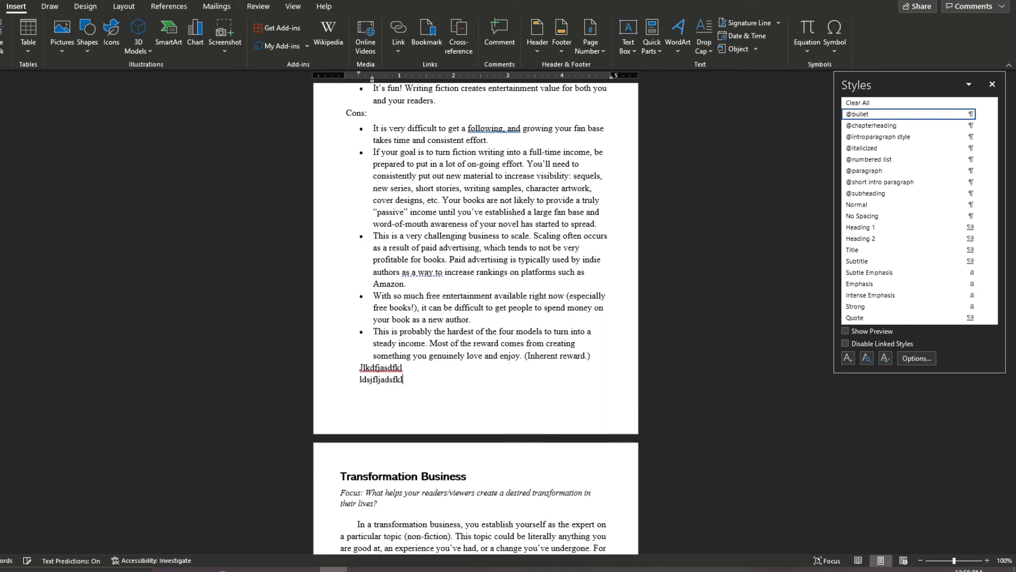
pyautogui.write('ljadsfkl')
pyautogui.press('Return')
pyautogui.write('lkjdsfkjdklsj')
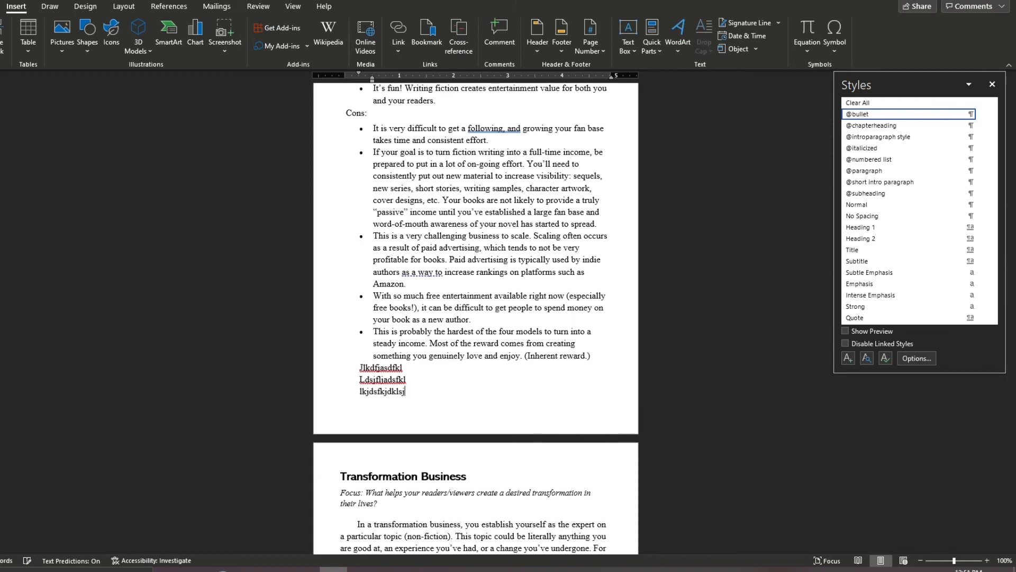
pyautogui.press('Return')
pyautogui.write('lskdjfkldj')
pyautogui.press('Return')
pyautogui.write('kldjsflids')
pyautogui.press('Return')
pyautogui.write('lkdjflids')
pyautogui.press('Return')
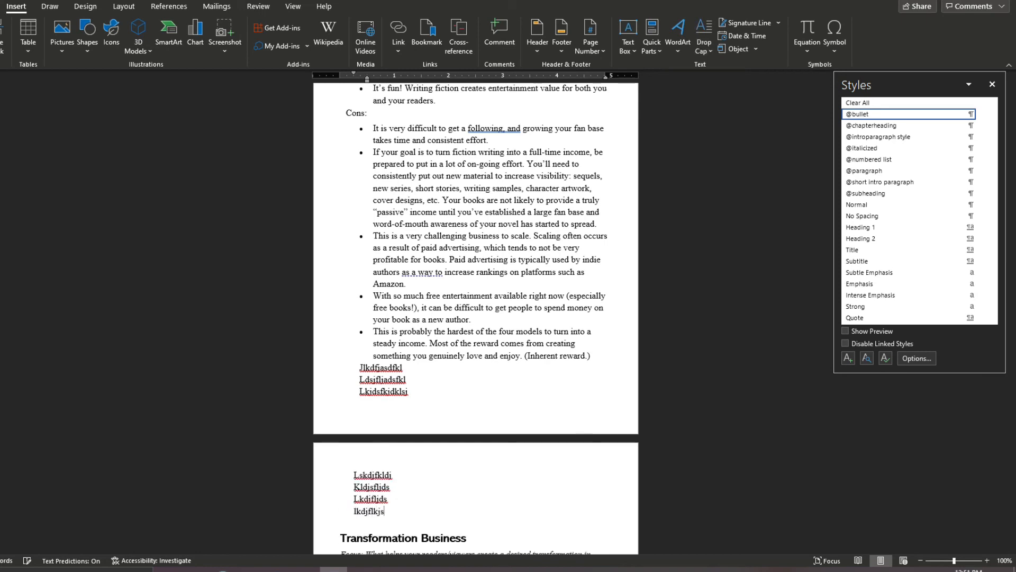
# Delete all the filler lines between the last Cons bullet and the "Transformation Business" heading.
pyautogui.scroll(-3, 424, 484)
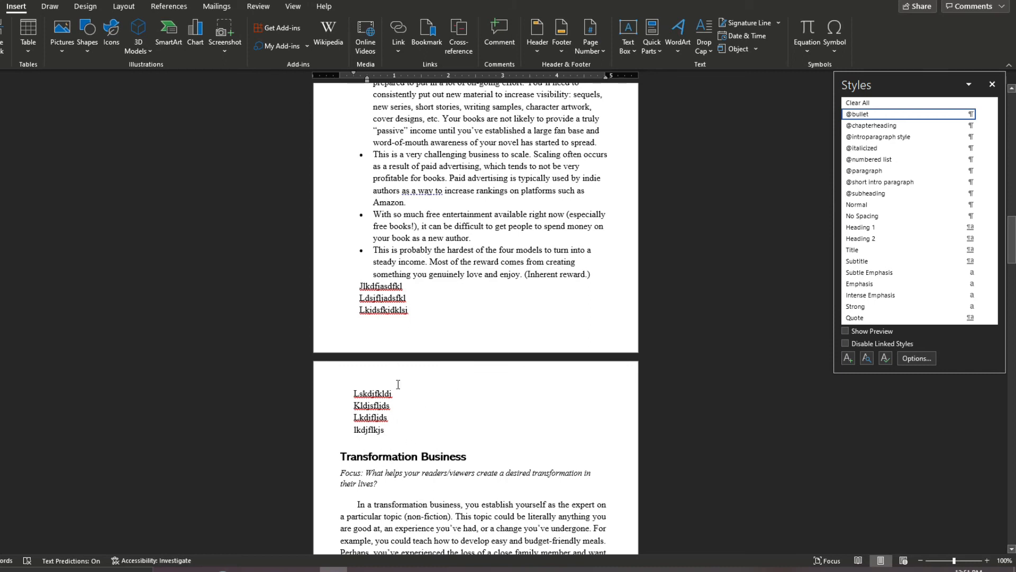
pyautogui.moveTo(386, 429); pyautogui.dragTo(352, 285)
pyautogui.press('BackSpace')
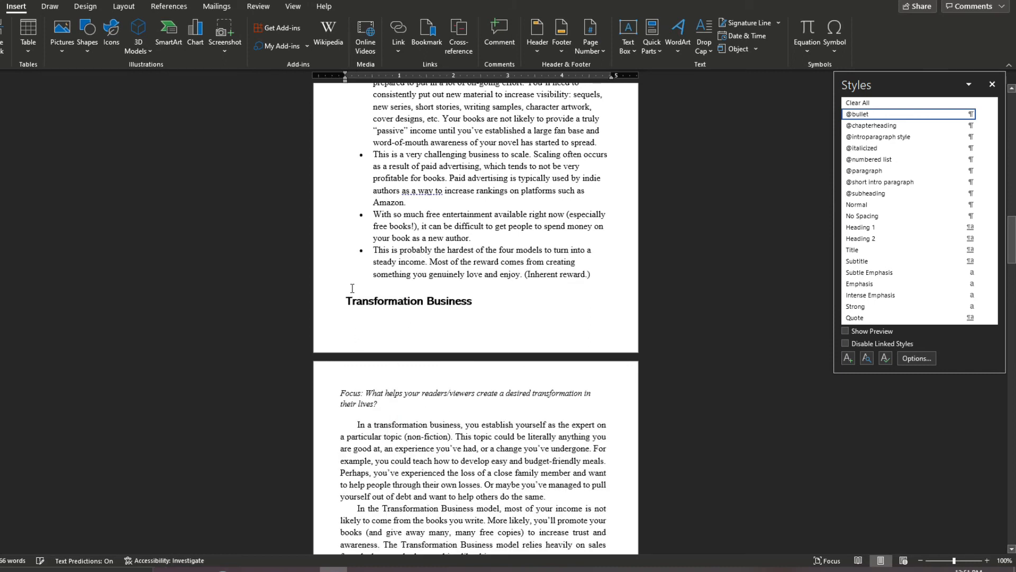
# Start the "Transformation Business" heading on a new page by inserting a page break right before it.
pyautogui.click(367, 288)
pyautogui.click(348, 300)
pyautogui.click(124, 6)
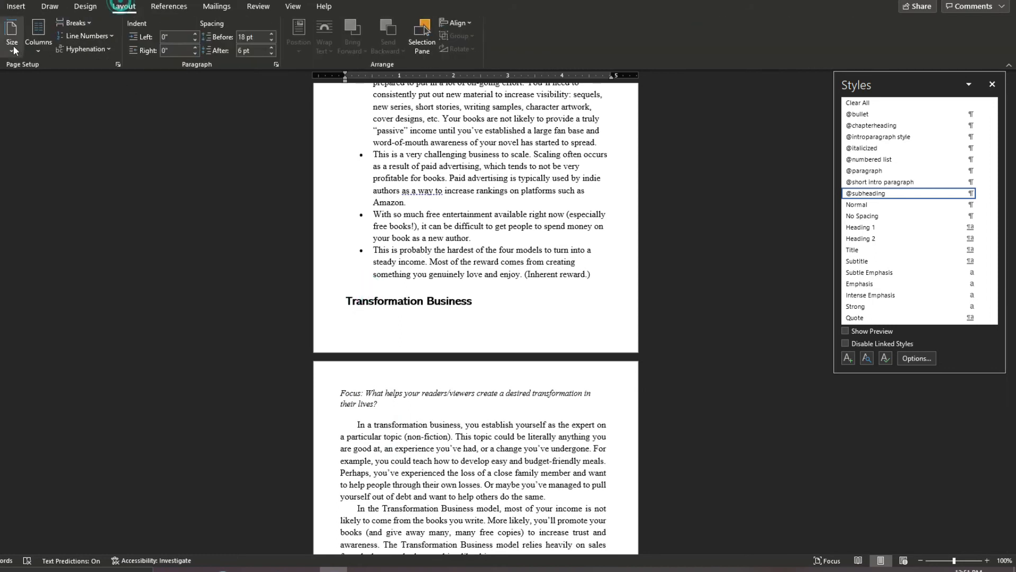
pyautogui.click(16, 6)
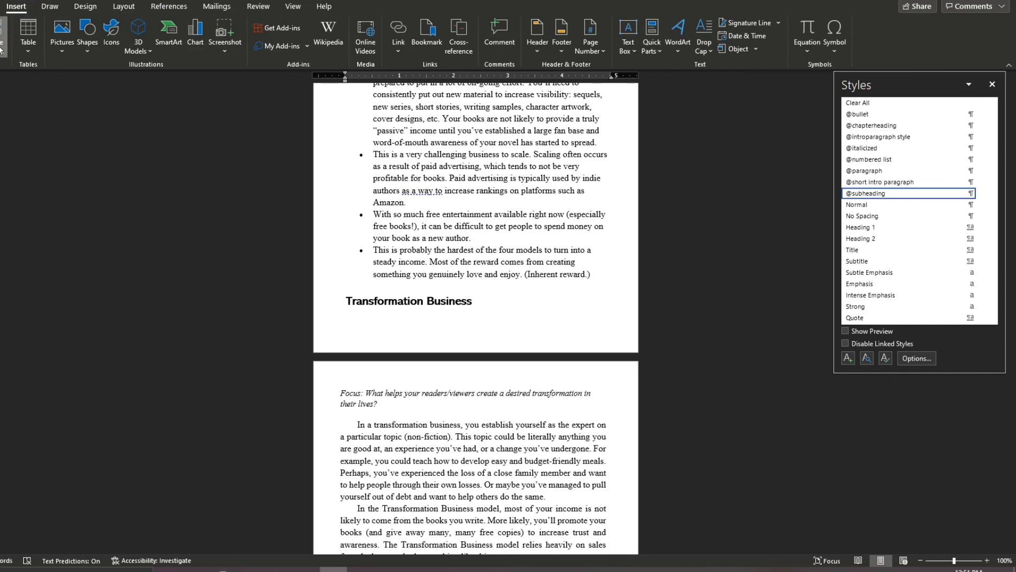
pyautogui.hotkey('ctrl', 'Return')
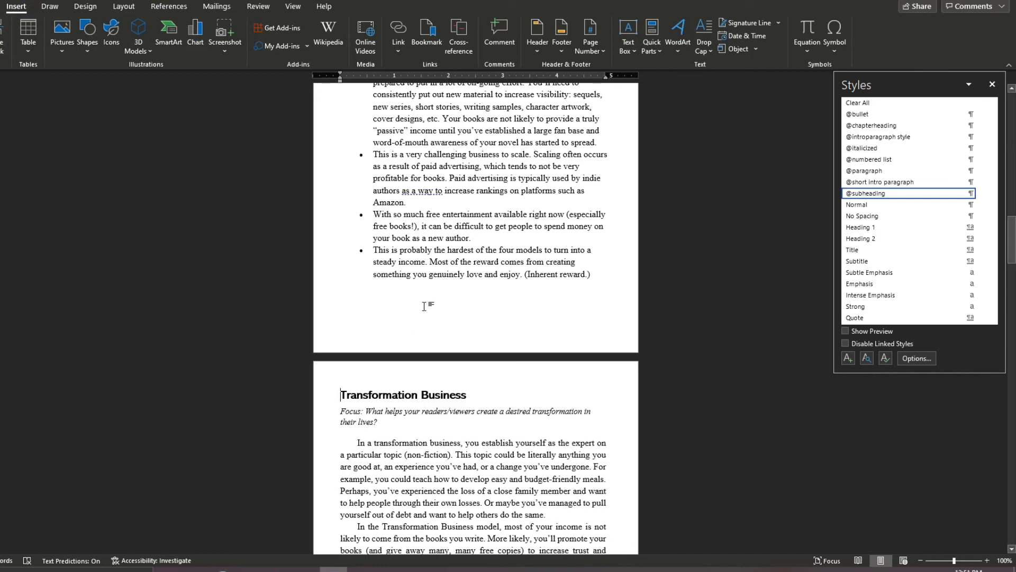
# Check the Transformation Business and Publishing Business pages and return to the Chapter 1 opening page.
pyautogui.scroll(-10, 424, 307)
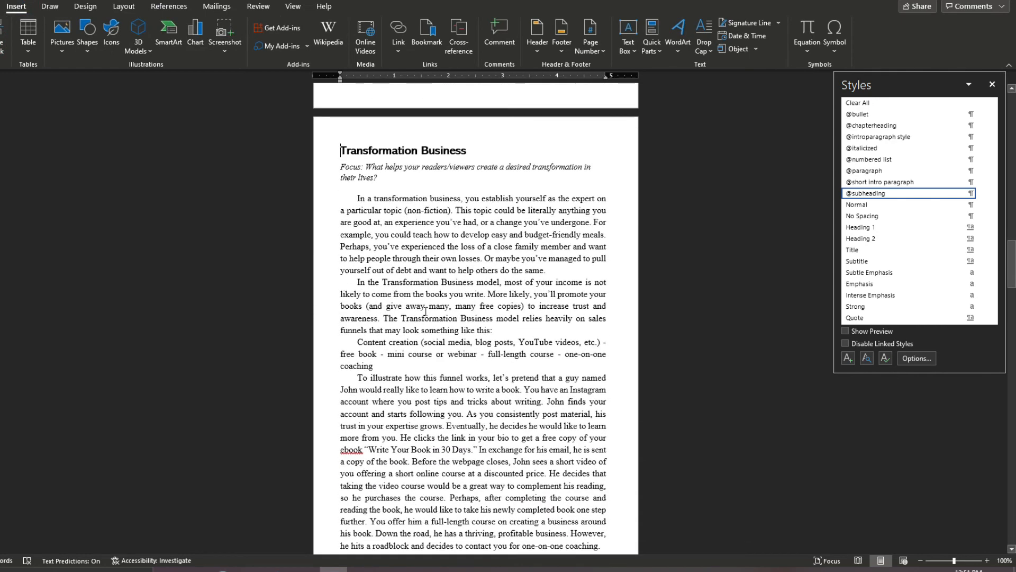
pyautogui.scroll(-12, 425, 311)
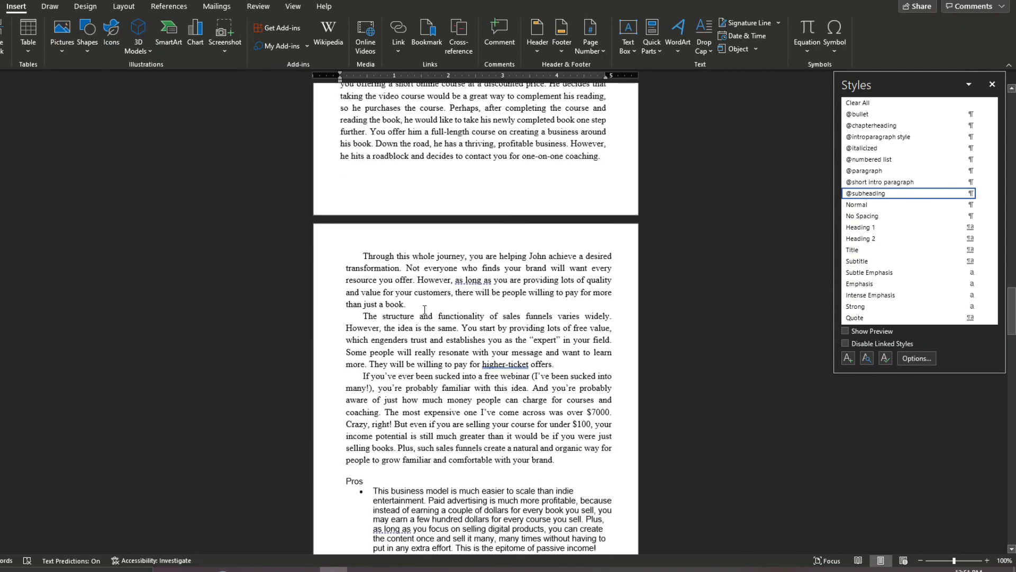
pyautogui.scroll(-12, 425, 309)
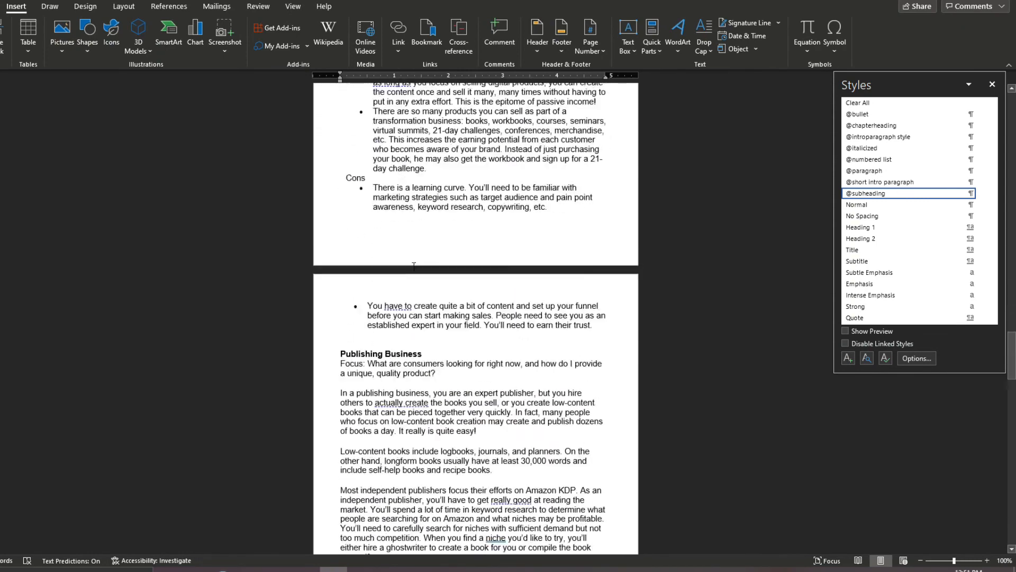
pyautogui.scroll(10, 446, 275)
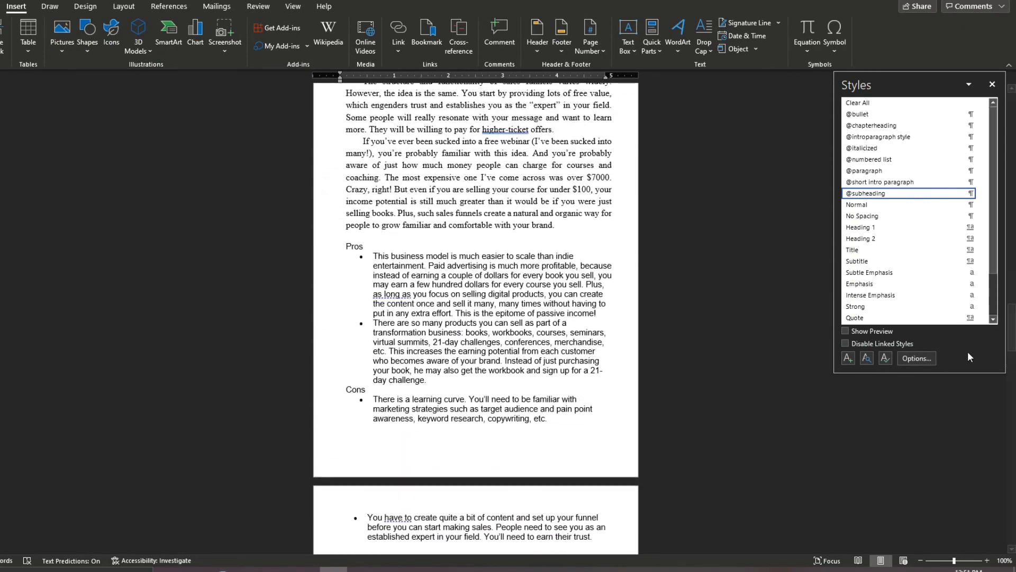
pyautogui.moveTo(1012, 332); pyautogui.dragTo(992, 89)
pyautogui.scroll(-3, 474, 229)
pyautogui.scroll(3, 471, 343)
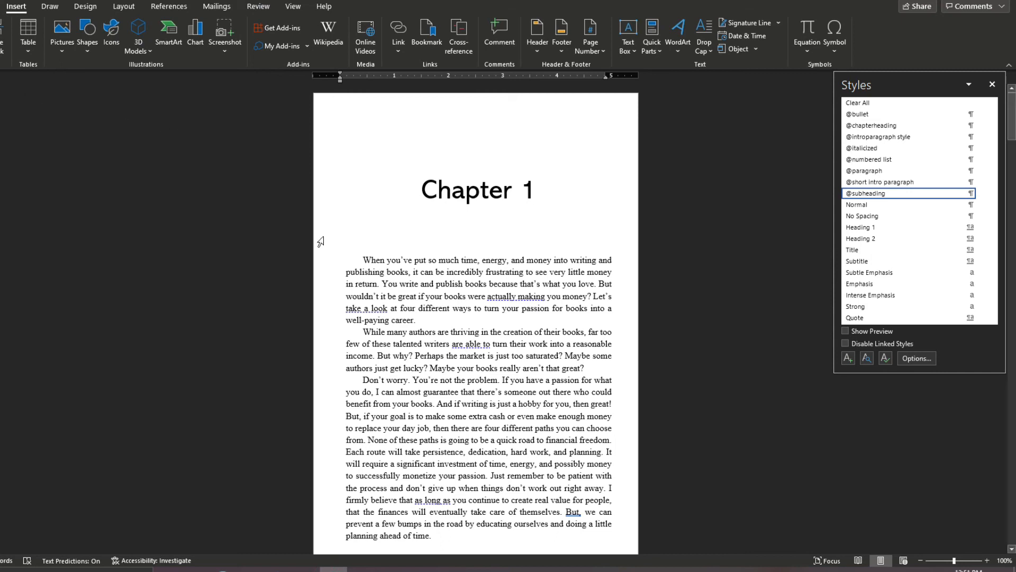
# Create a blank document, paste the copied unformatted manuscript text into it, and return to its beginning.
pyautogui.click(0, 6)
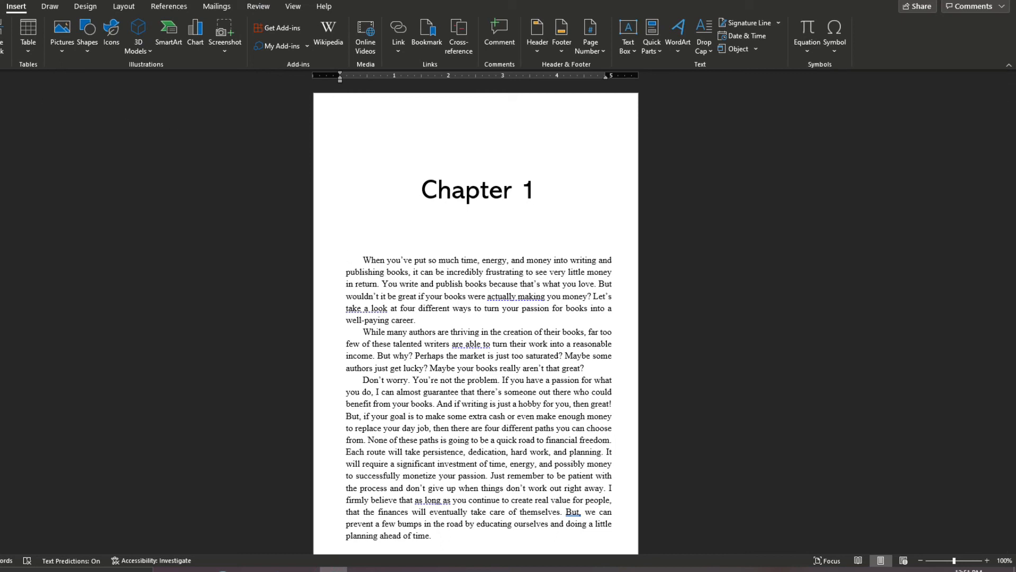
pyautogui.click(3, 58)
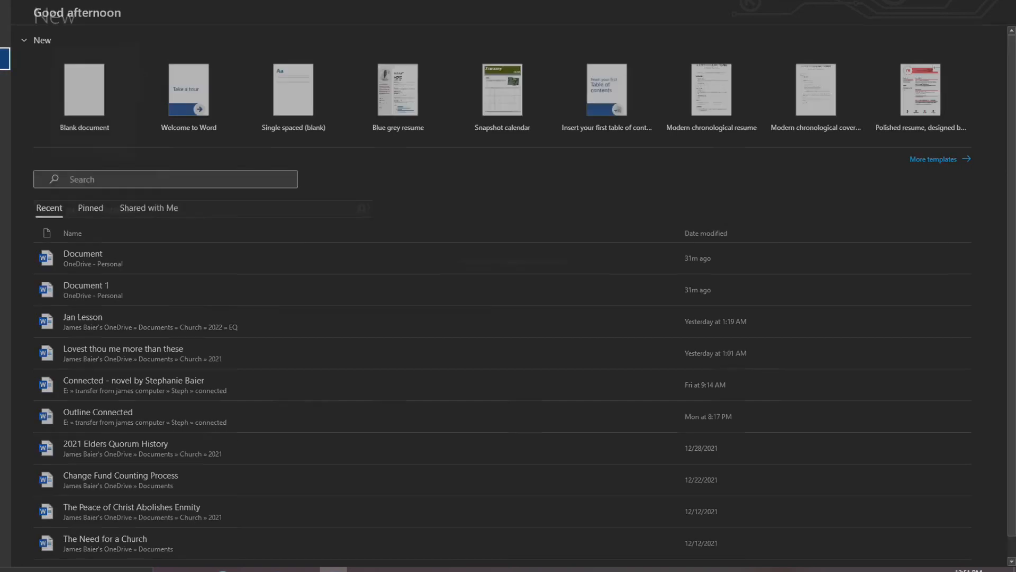
pyautogui.click(67, 99)
pyautogui.hotkey('ctrl', 'v')
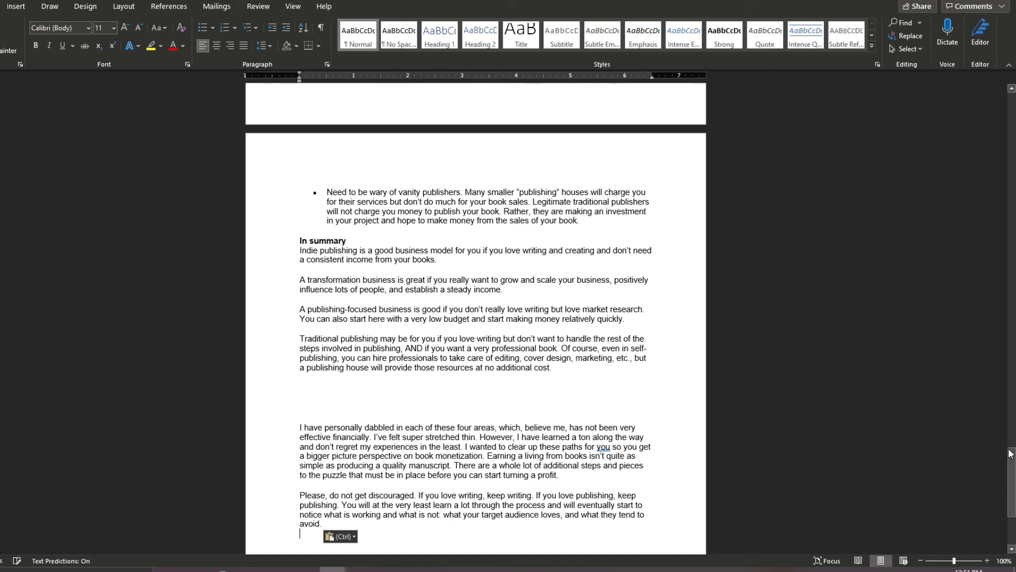
pyautogui.hotkey('ctrl', 'Home')
# Arrange the two documents side by side, with the formatted manuscript on the left and the unformatted copy on the right.
pyautogui.click(981, 1)
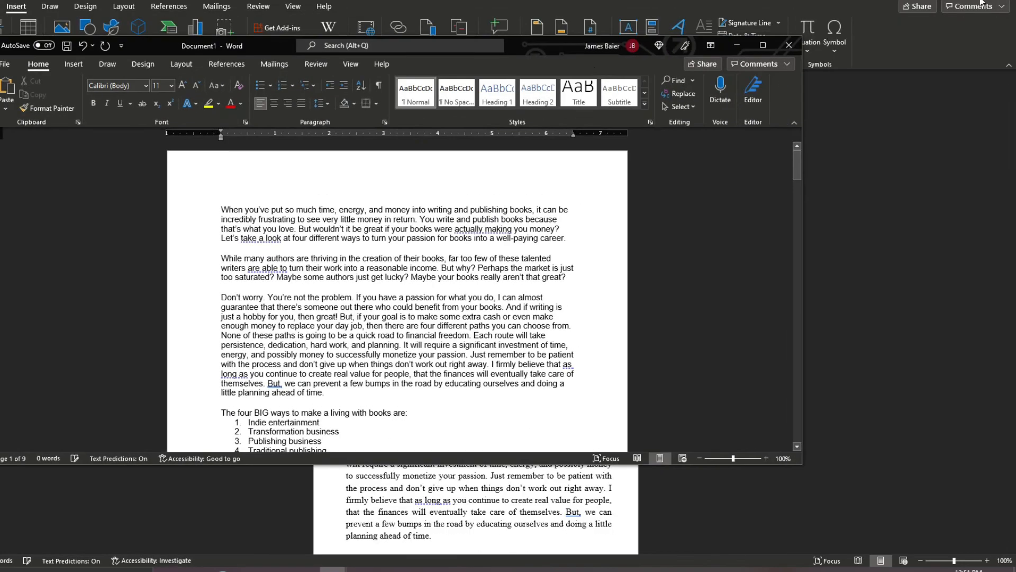
pyautogui.moveTo(562, 49); pyautogui.dragTo(1015, 88)
pyautogui.click(238, 69)
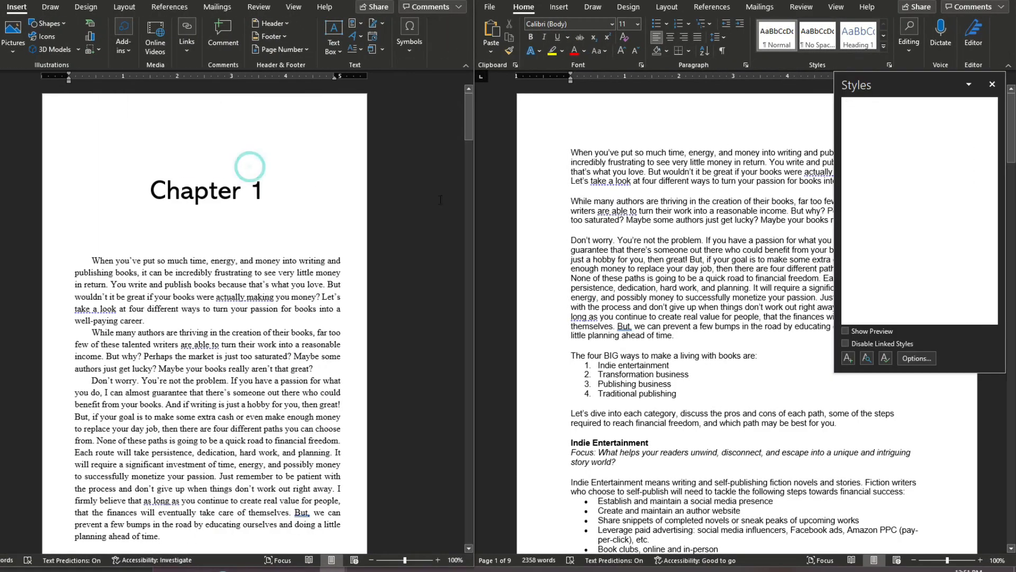
pyautogui.click(762, 217)
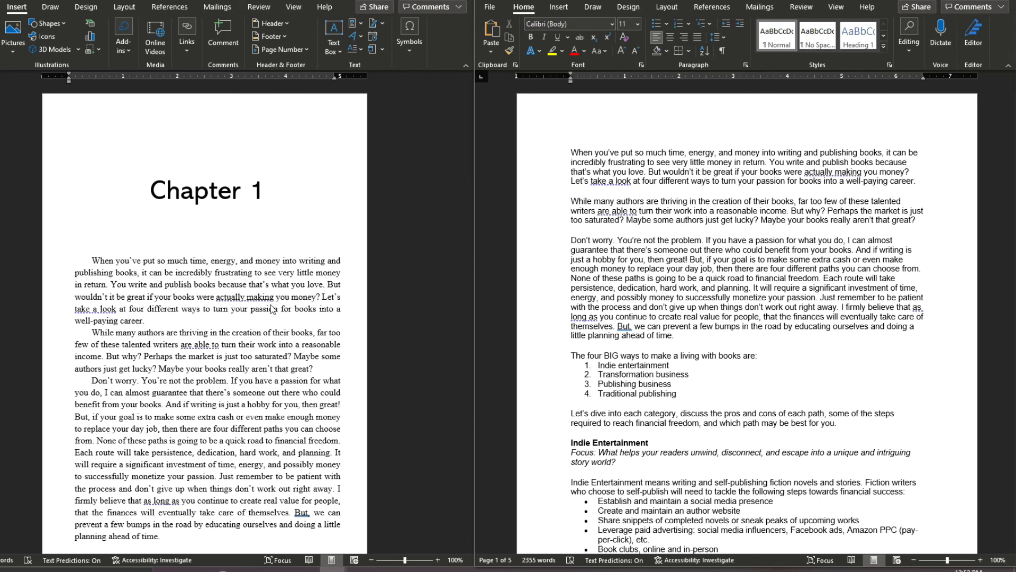
# Move the floating list of styles away from the unformatted copy's opening text and close it.
pyautogui.scroll(-3, 251, 314)
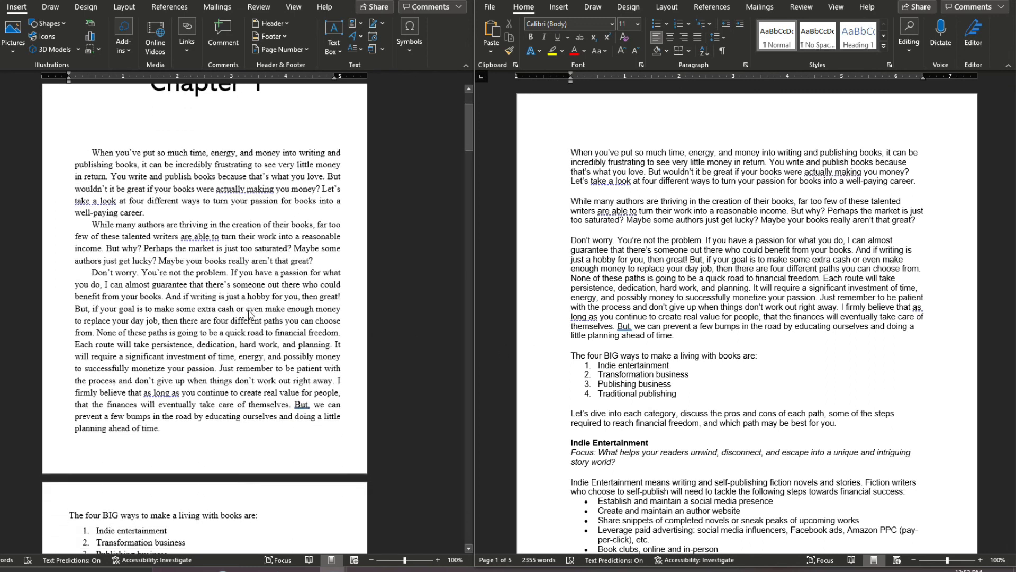
pyautogui.hotkey('ctrl', 'alt', 'shift', 's')
pyautogui.click(253, 194)
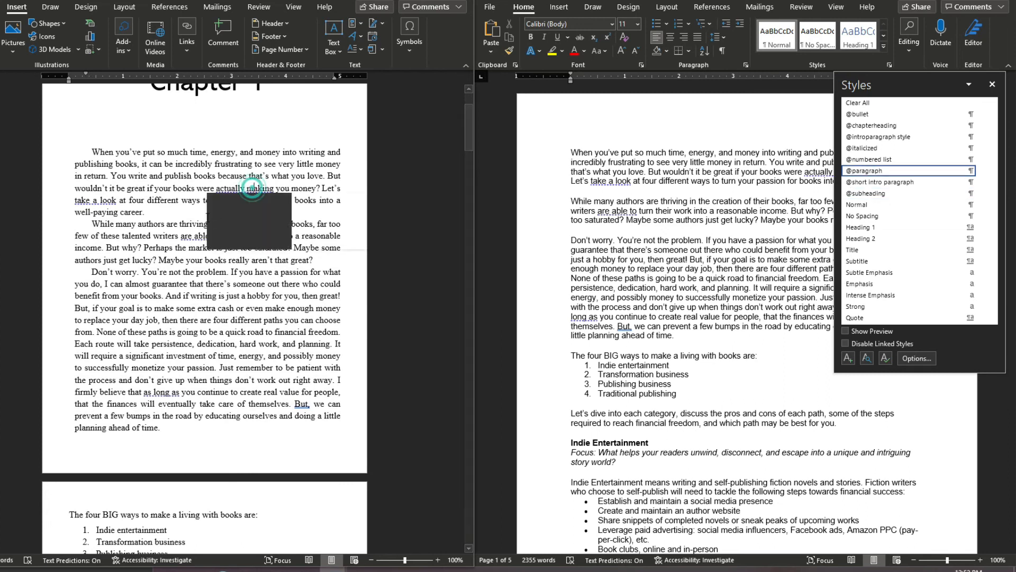
pyautogui.click(195, 283)
pyautogui.scroll(3, 251, 254)
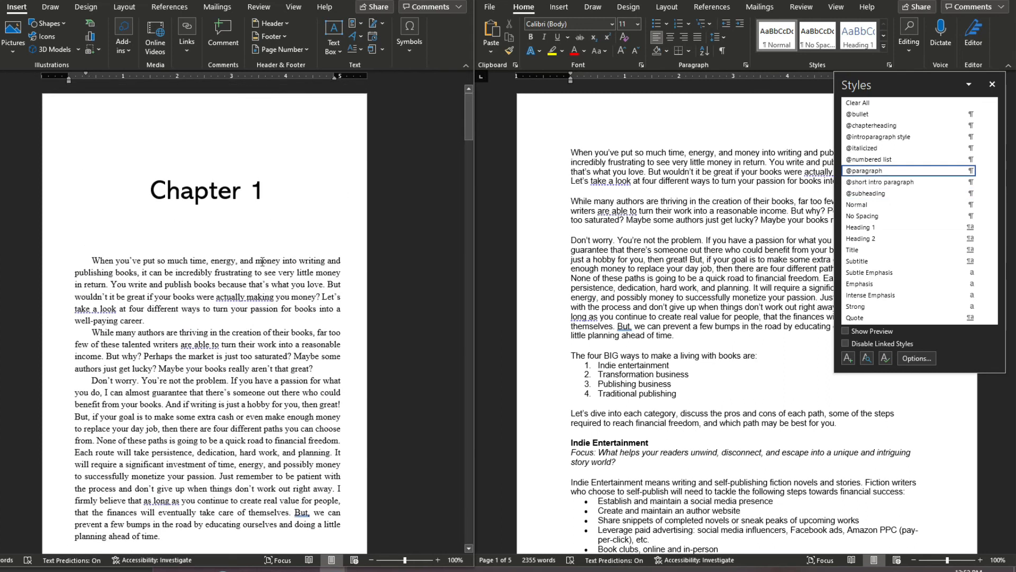
pyautogui.moveTo(978, 95); pyautogui.dragTo(900, 223)
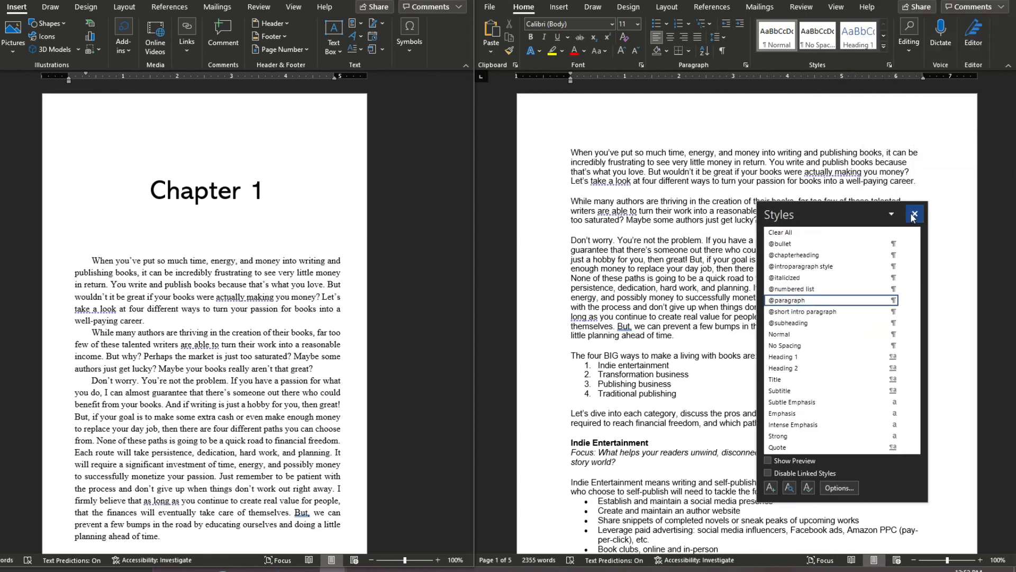
pyautogui.click(914, 214)
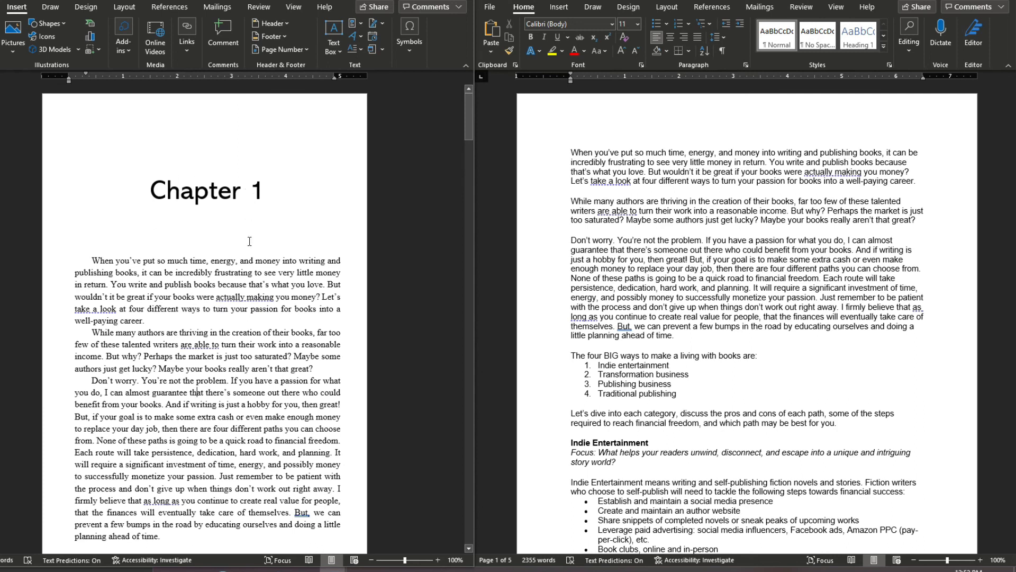
# Compare the formatted Chapter 1 heading, body paragraphs and following pages with the unformatted copy.
pyautogui.scroll(-5, 249, 241)
pyautogui.scroll(4, 274, 310)
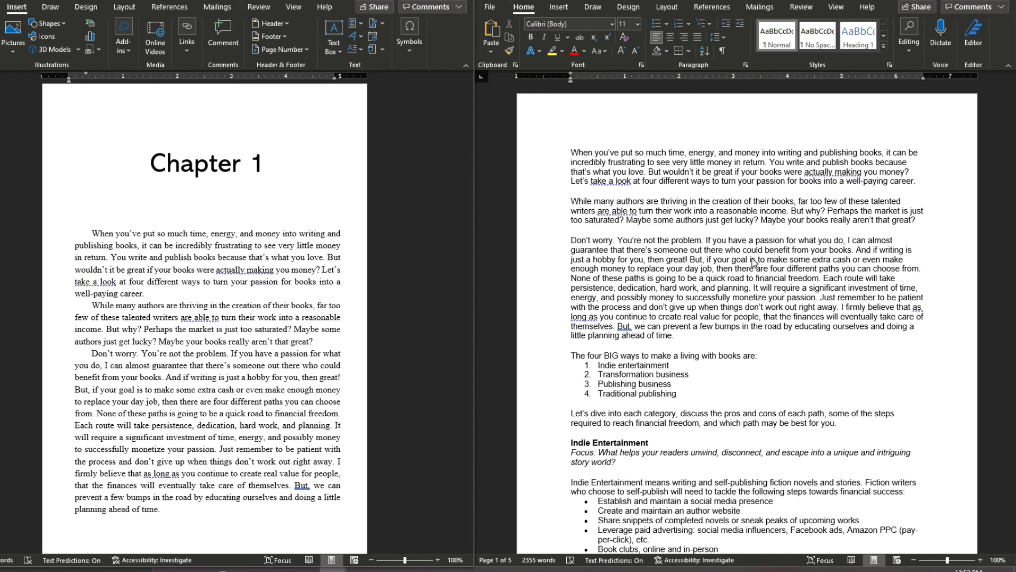
pyautogui.scroll(-2, 345, 255)
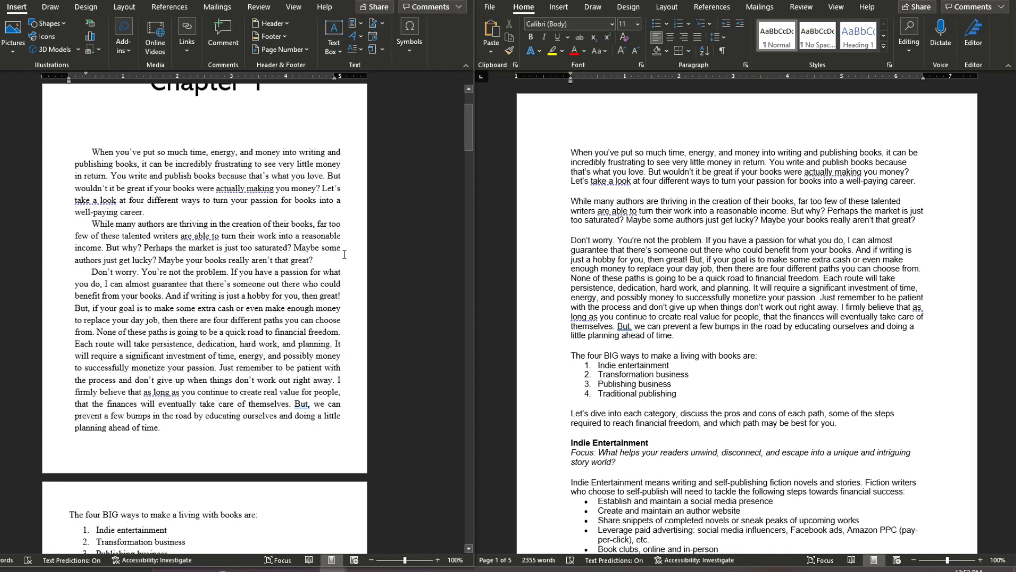
pyautogui.moveTo(466, 145); pyautogui.dragTo(468, 163)
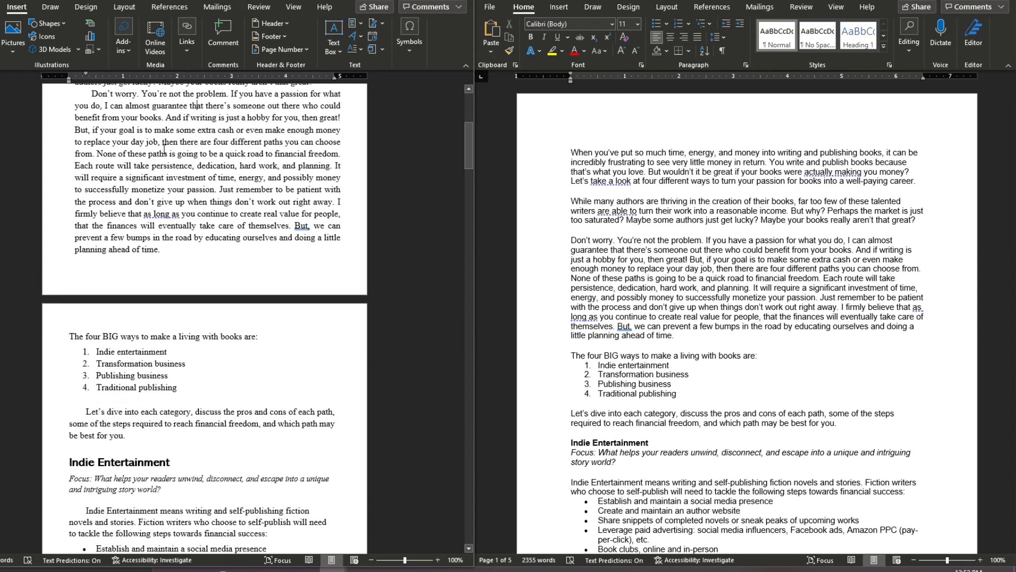
pyautogui.scroll(5, 250, 205)
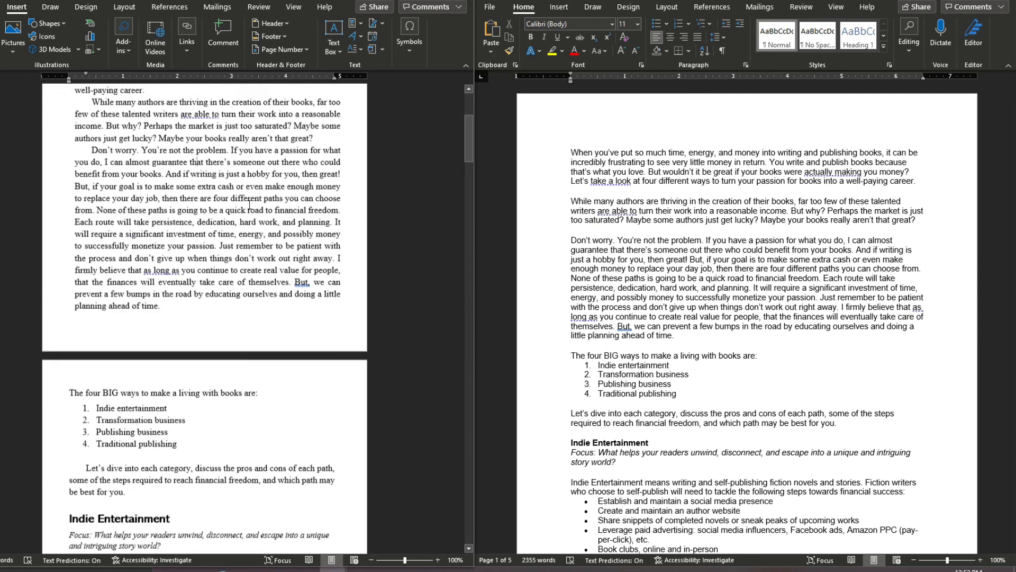
pyautogui.scroll(2, 249, 204)
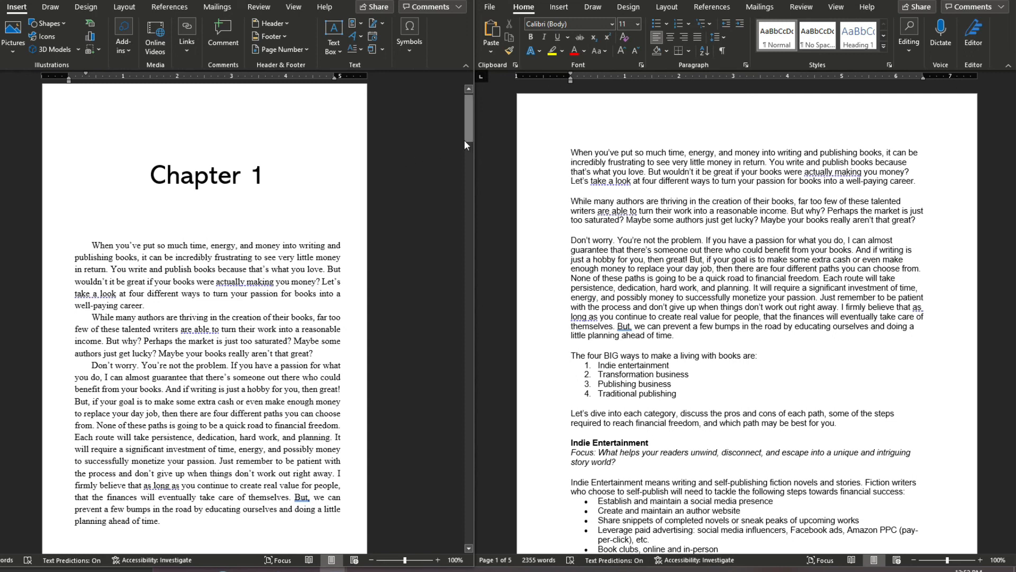
pyautogui.moveTo(466, 135)
pyautogui.mouseDown()
pyautogui.moveTo(463, 181)
pyautogui.moveTo(470, 135)
pyautogui.mouseUp()
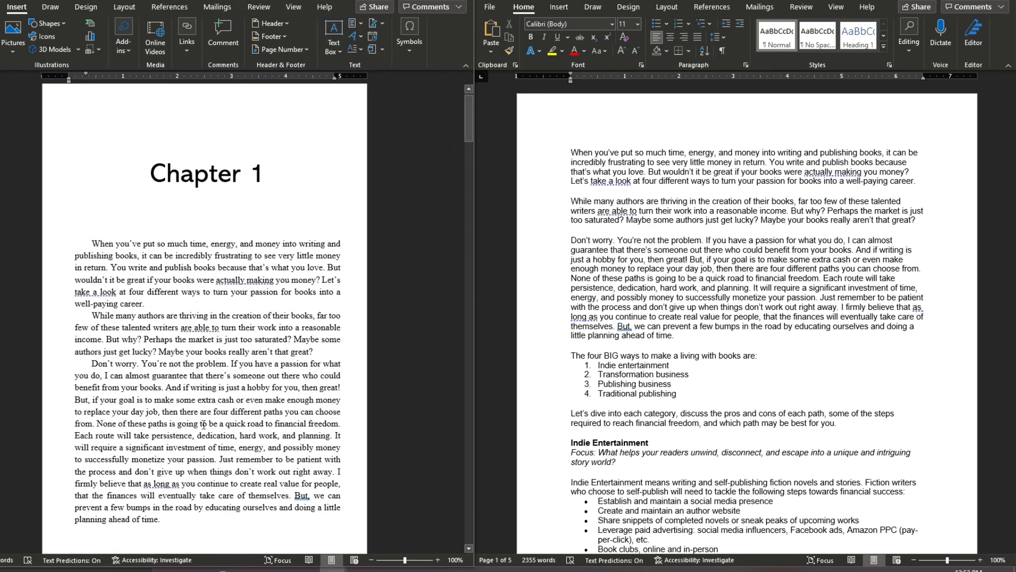
pyautogui.moveTo(469, 138); pyautogui.dragTo(474, 117)
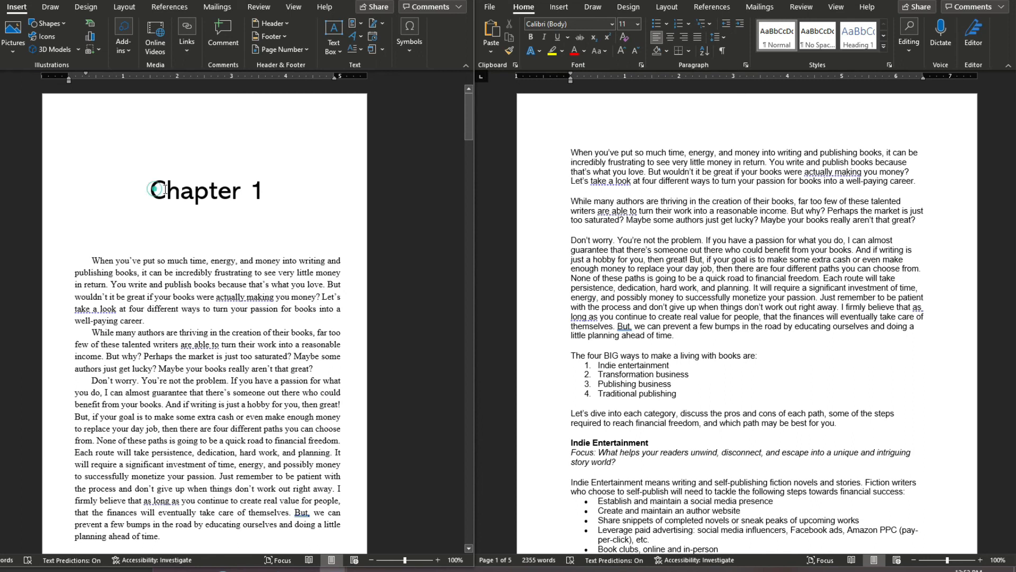
pyautogui.moveTo(151, 189); pyautogui.dragTo(265, 189)
pyautogui.click(245, 215)
pyautogui.scroll(-2, 89, 249)
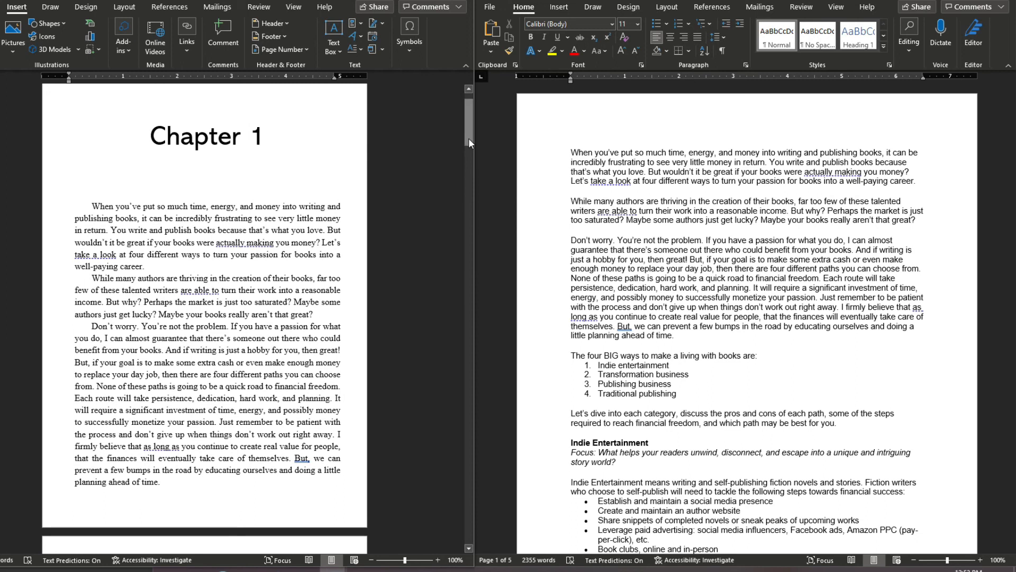
pyautogui.moveTo(469, 138); pyautogui.dragTo(470, 230)
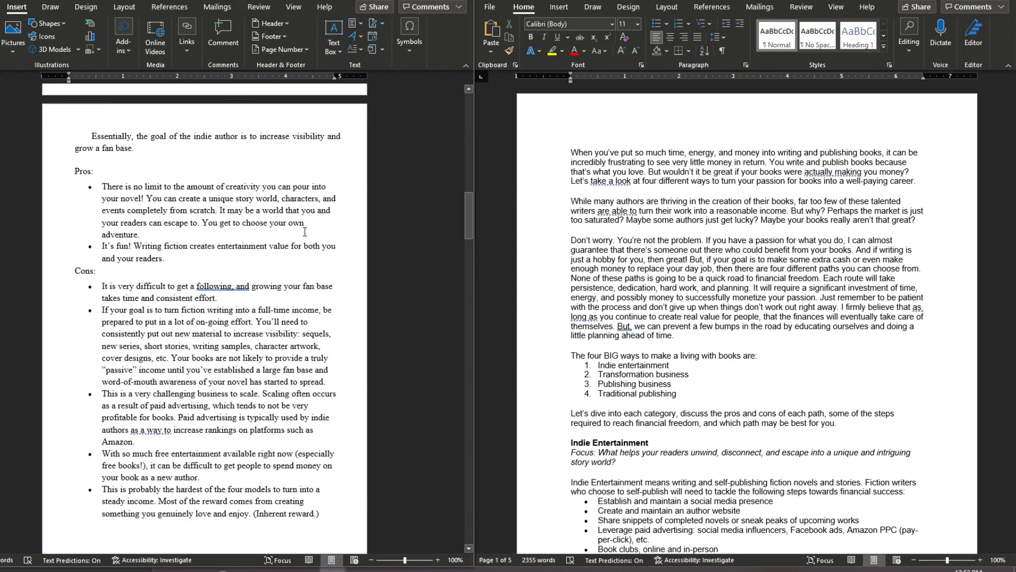
pyautogui.moveTo(470, 228); pyautogui.dragTo(469, 116)
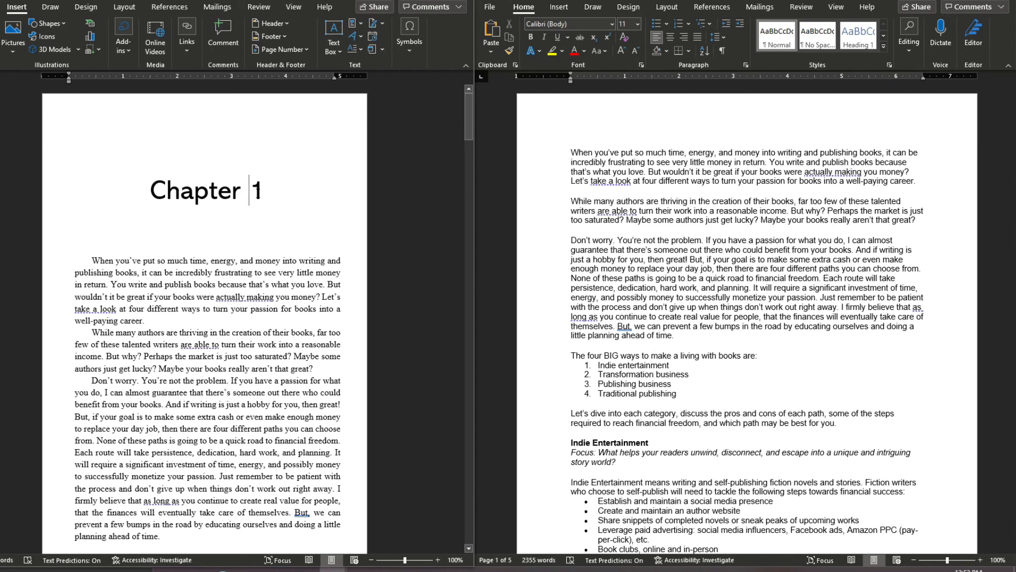
pyautogui.scroll(-4, 219, 172)
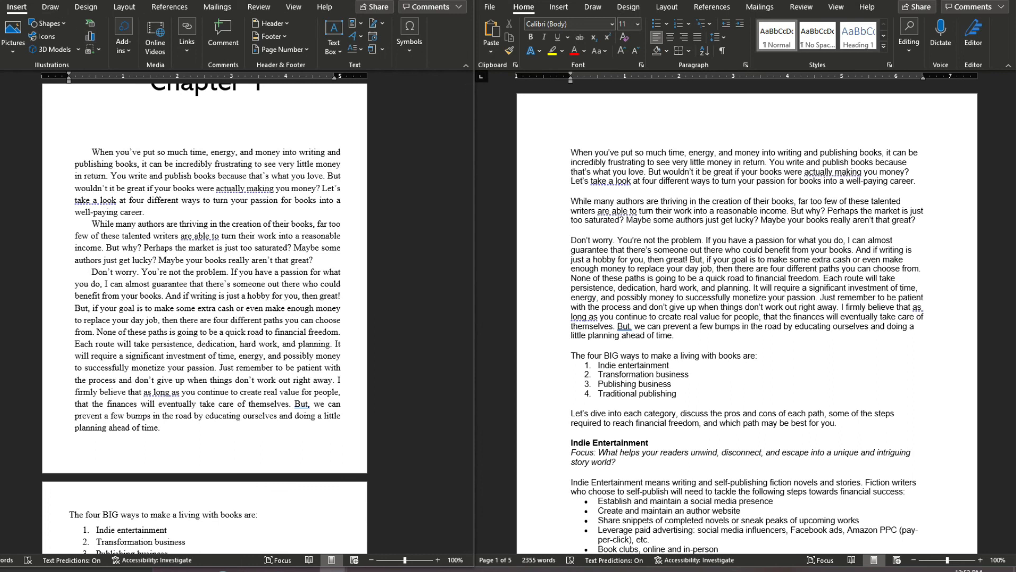
# Expand the formatted manuscript to full width and review the top-of-page number designs without inserting one.
pyautogui.click(438, 1)
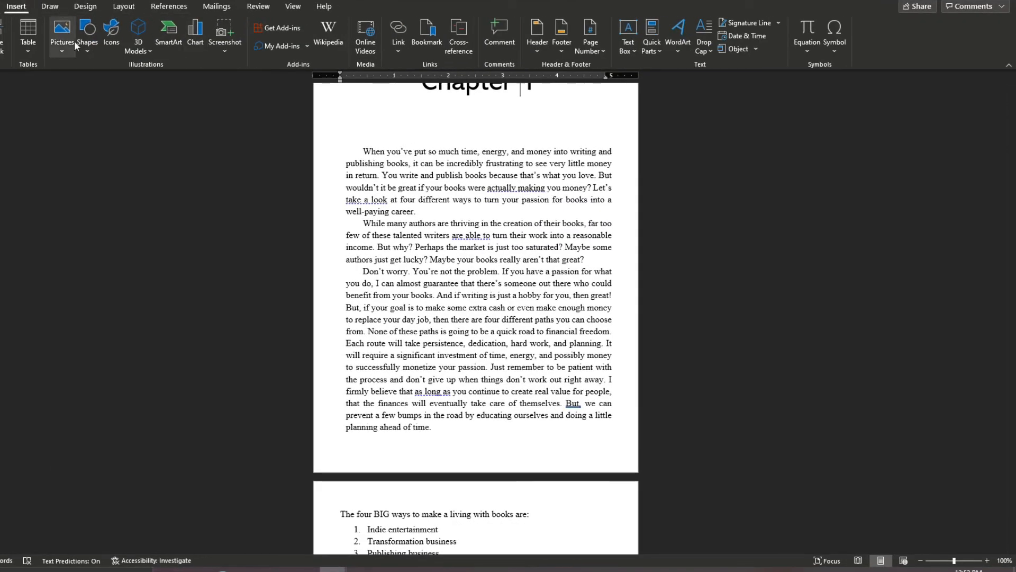
pyautogui.click(590, 36)
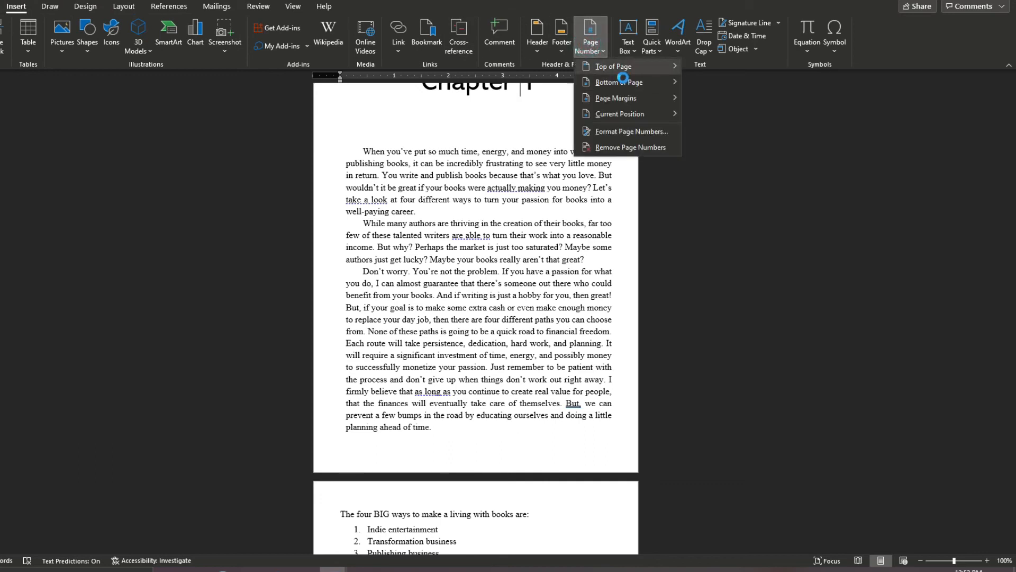
pyautogui.moveTo(624, 77)
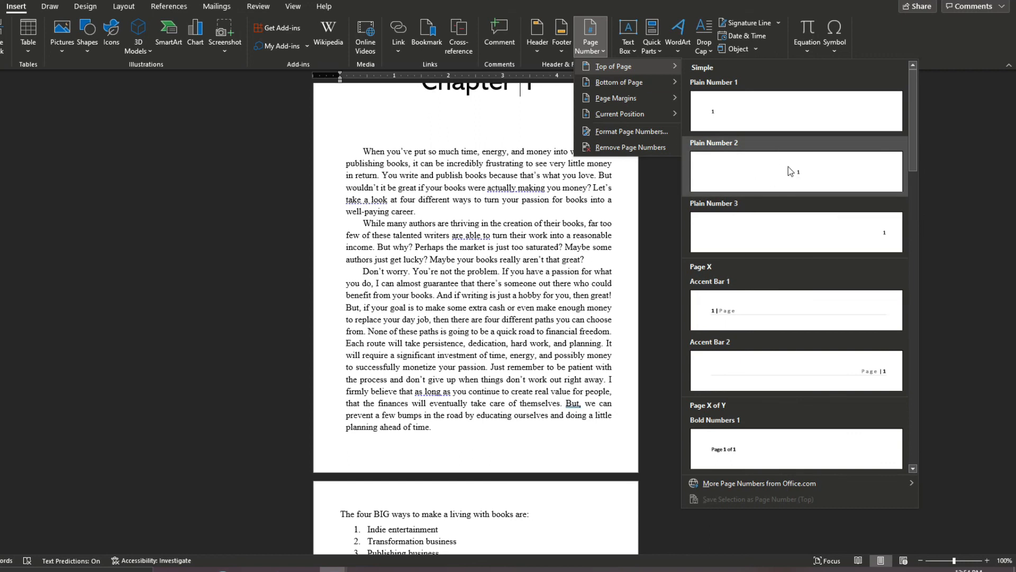
pyautogui.click(518, 255)
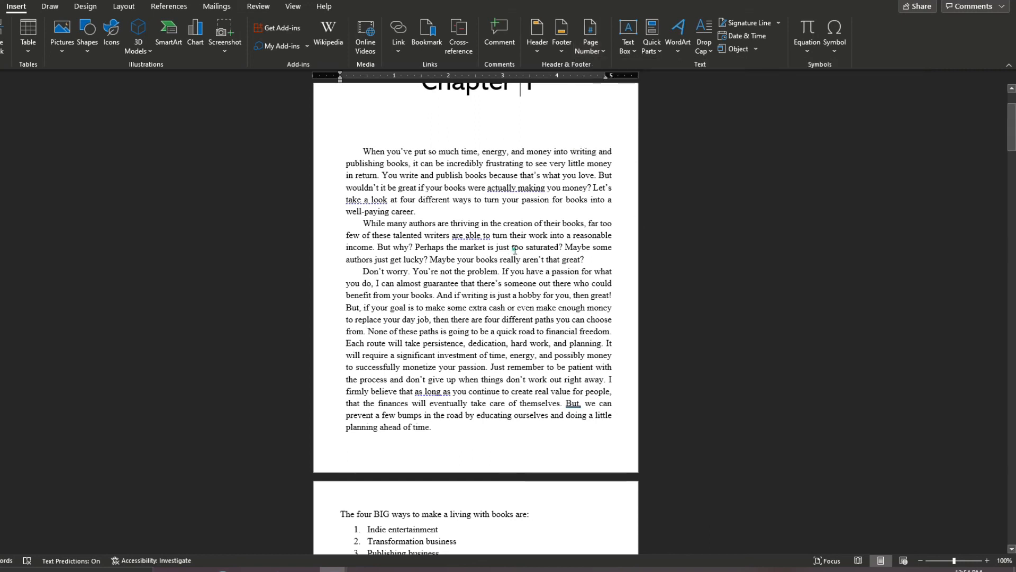
pyautogui.scroll(2, 558, 242)
pyautogui.scroll(2, 558, 241)
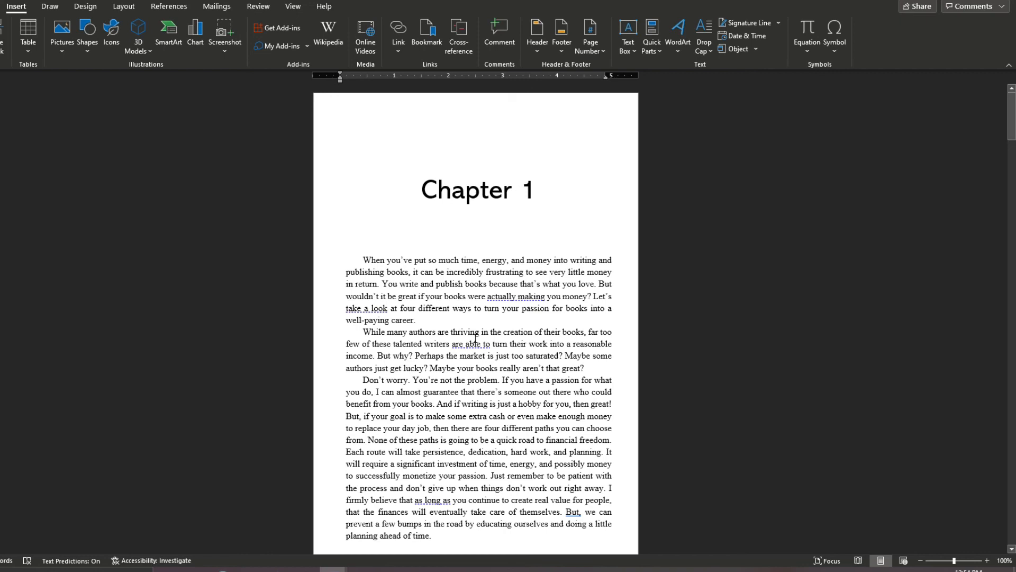
pyautogui.scroll(-1, 475, 338)
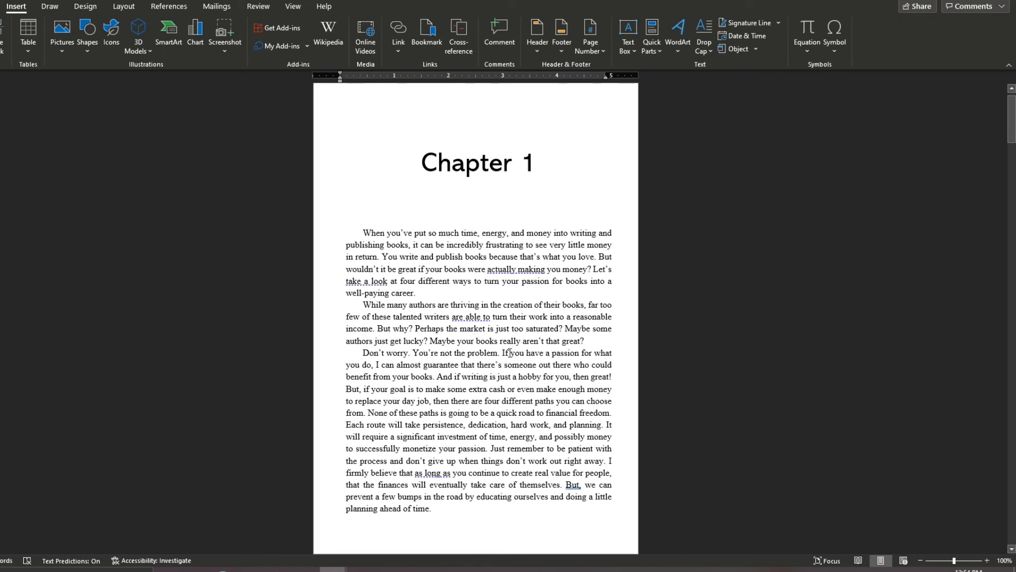